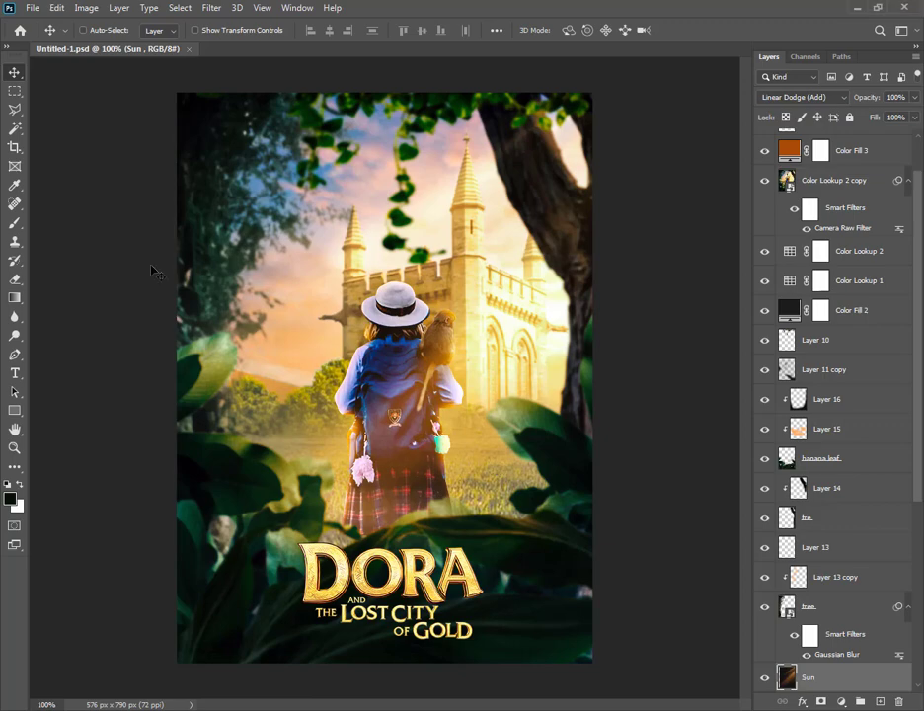
Create a white MOVIE POSTER document at 576 × 790 px and 72 ppi
left_click(32, 8)
left_click(39, 27)
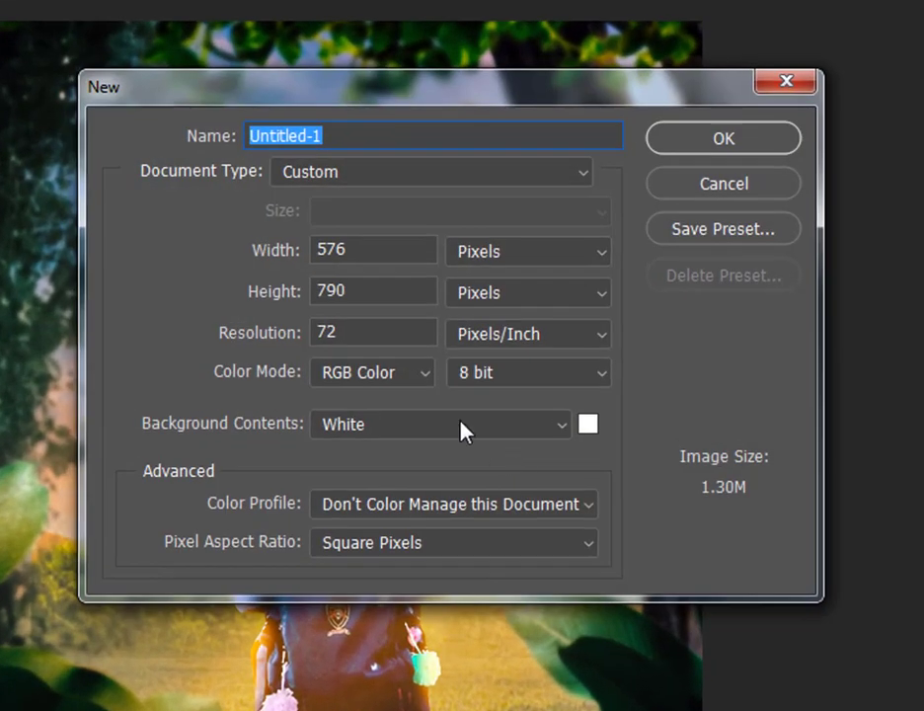
type("M")
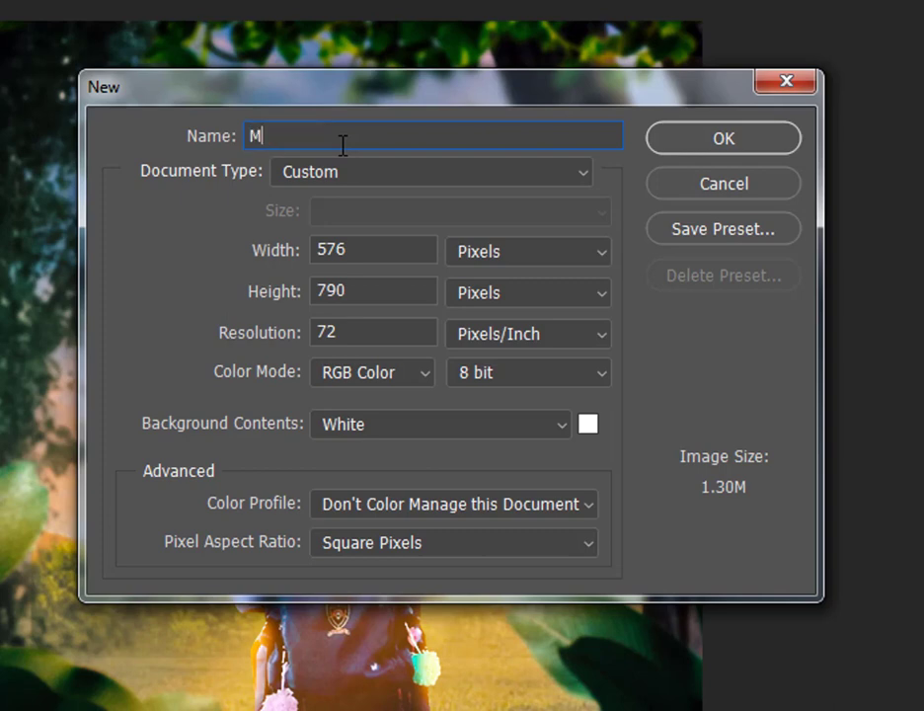
type("OVIE POSTER")
left_click_drag(354, 250, 305, 255)
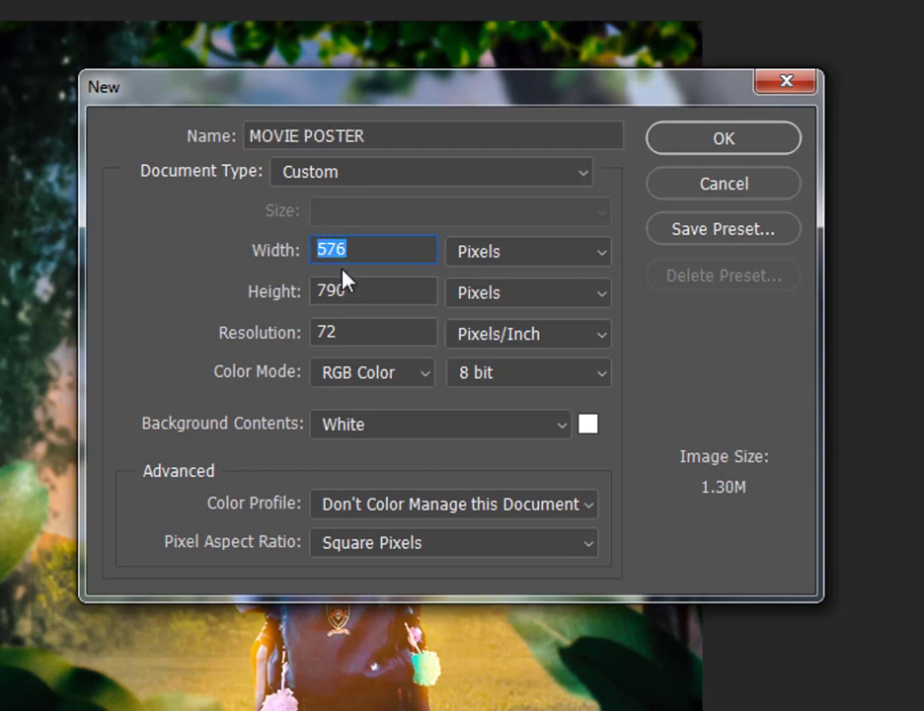
left_click_drag(353, 286, 305, 296)
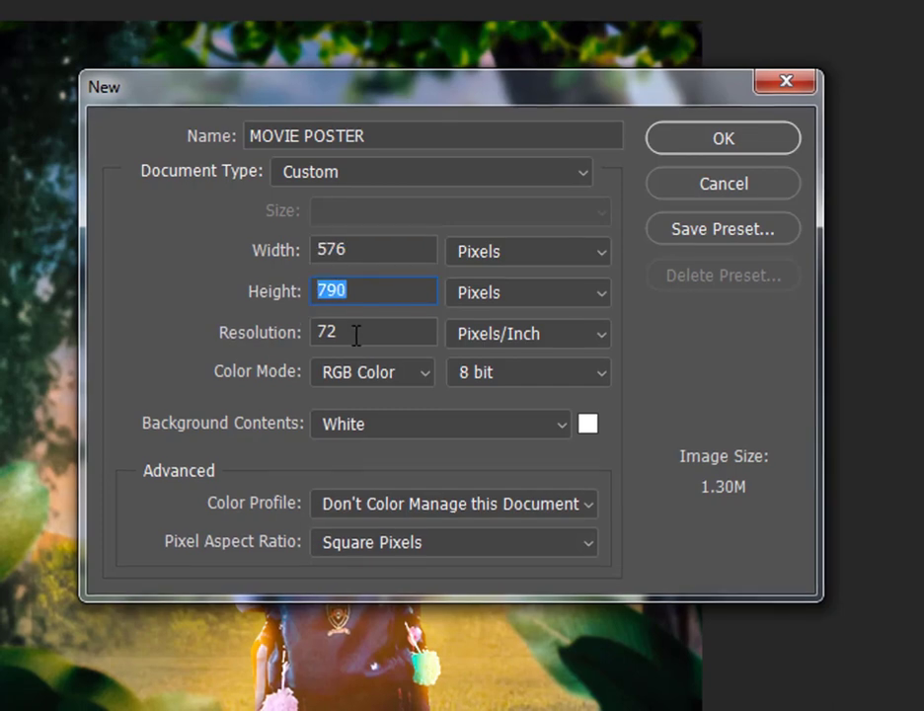
left_click_drag(355, 333, 314, 334)
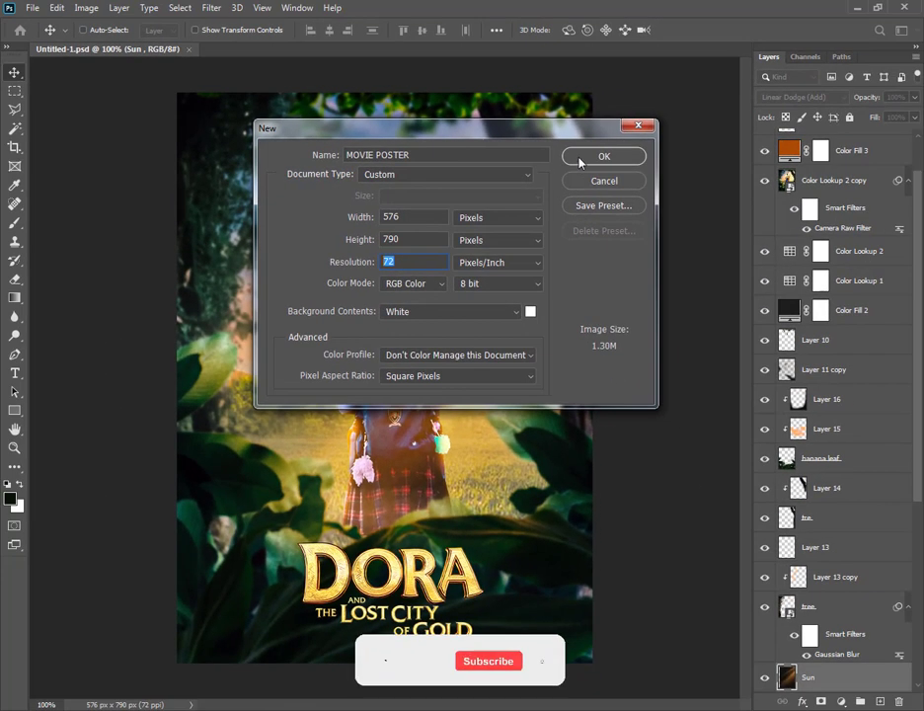
left_click(600, 160)
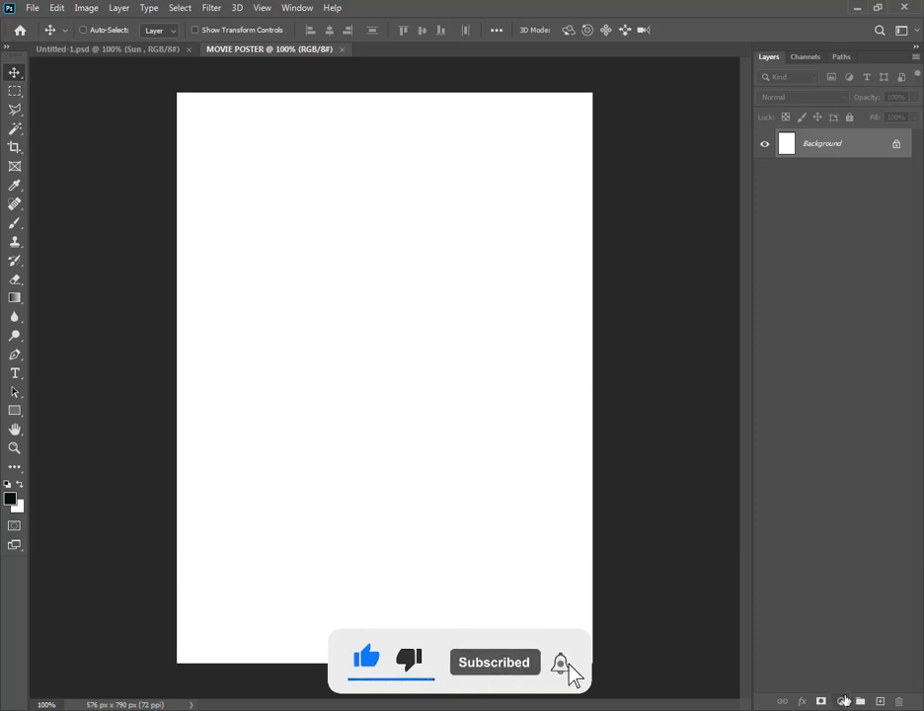
Add an olive #676032 Solid Color fill layer, then drag the Grass field photo onto the poster
left_click(840, 701)
left_click(839, 444)
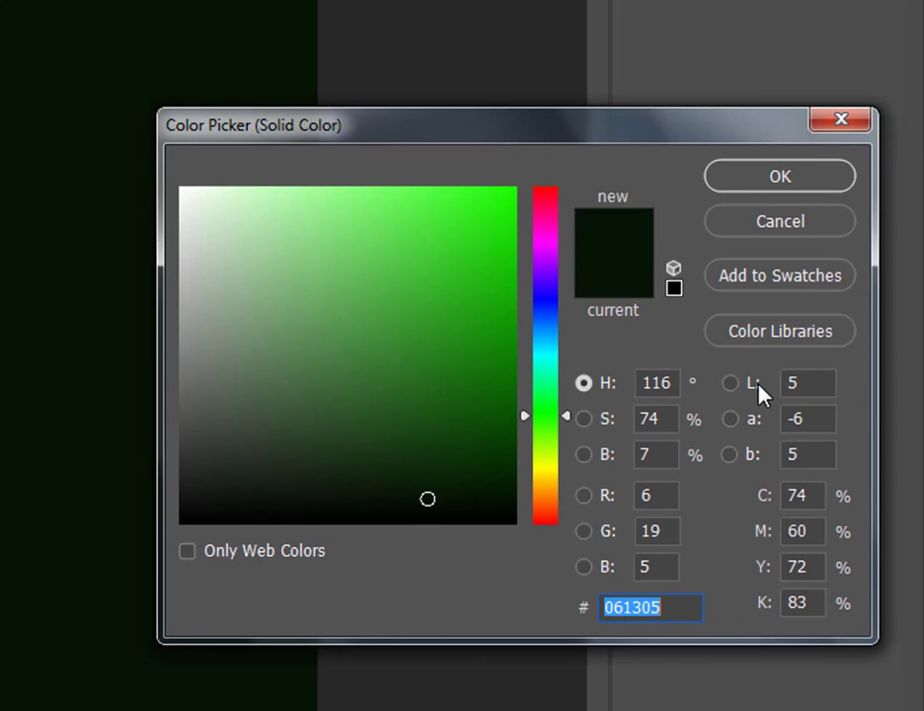
type("67")
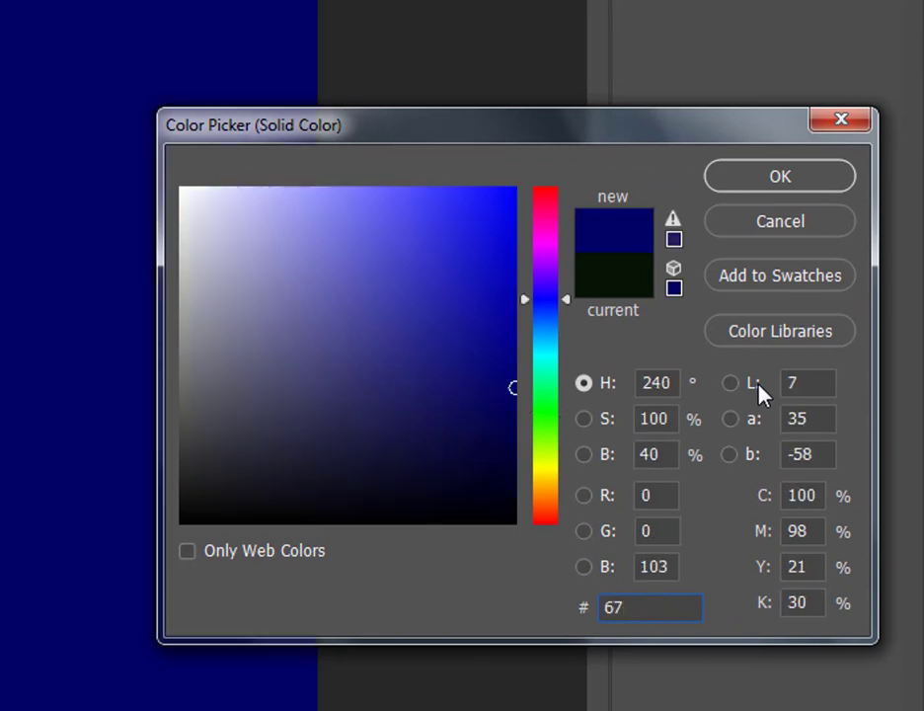
type("6")
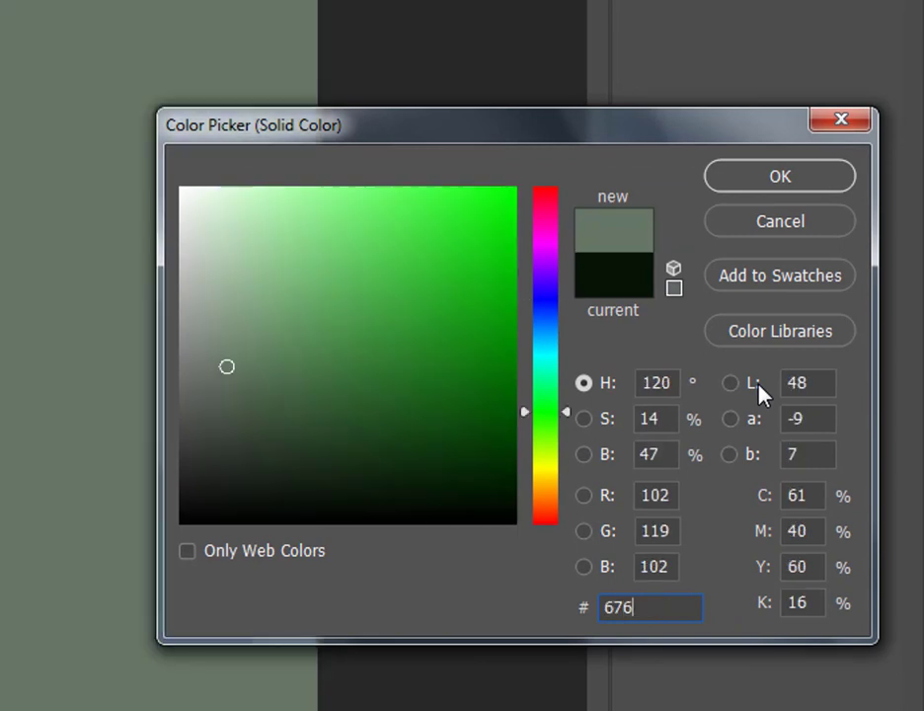
type("032")
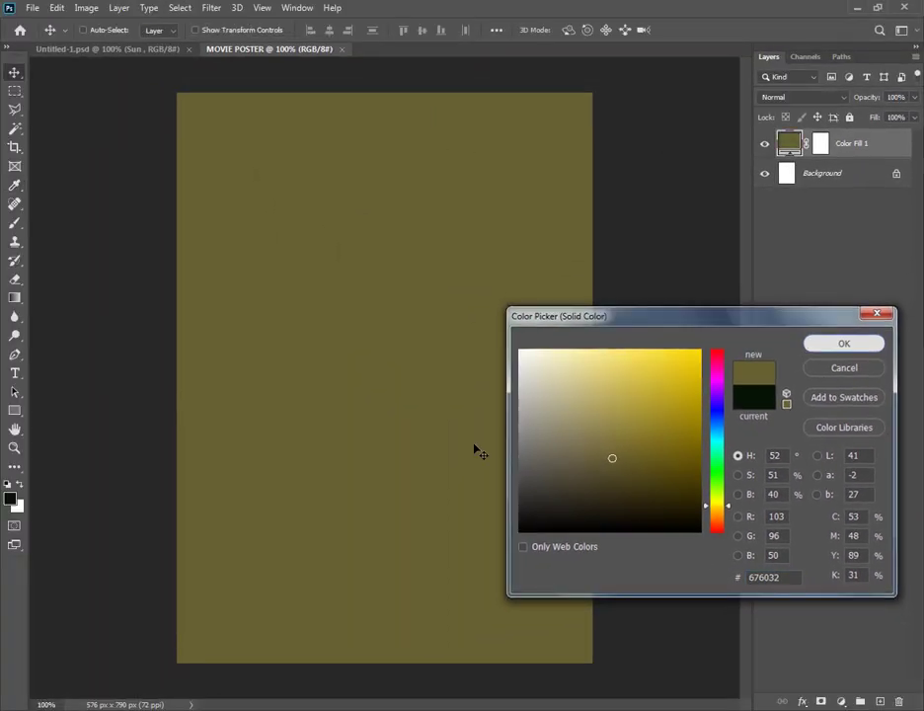
key("Return")
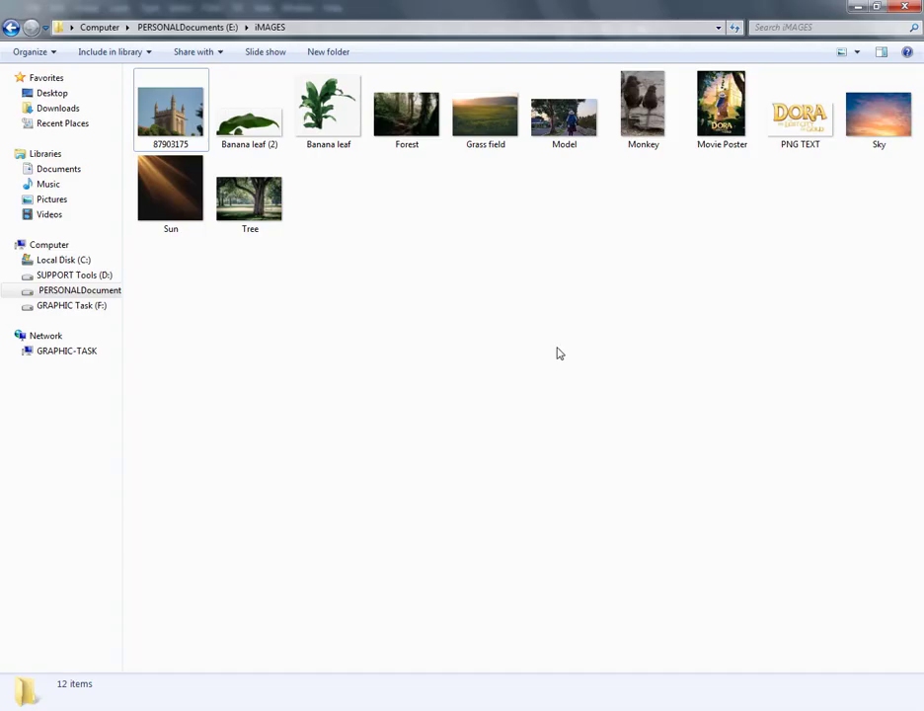
mouse_move(490, 123)
left_mouse_down()
mouse_move(387, 702)
mouse_move(434, 577)
left_mouse_up()
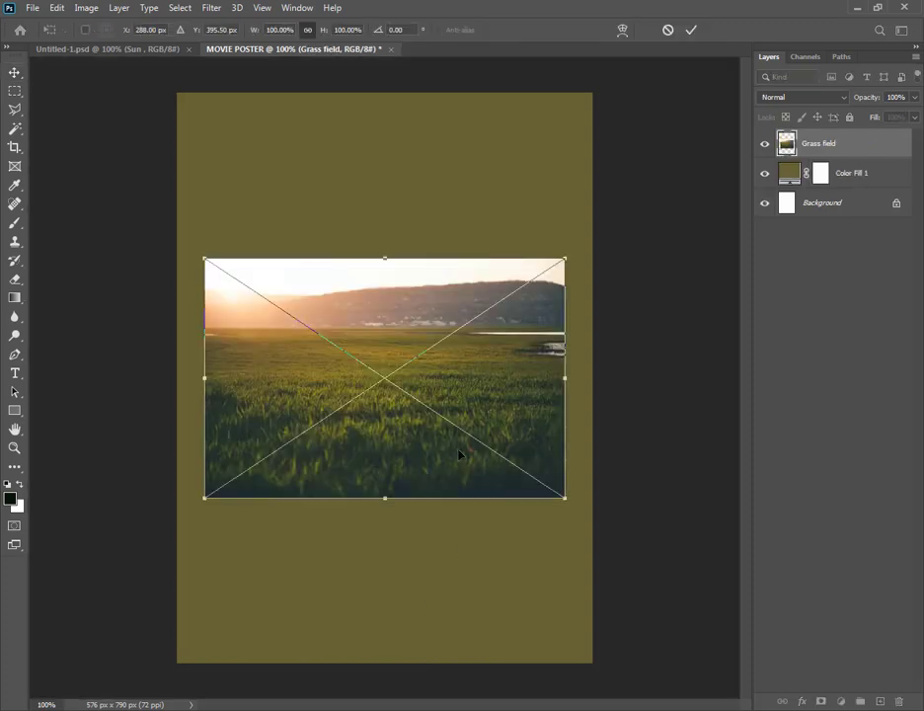
Enlarge the Grass field photo to span the poster width and lower it slightly
left_click_drag(400, 508, 392, 582)
left_click_drag(422, 459, 424, 492)
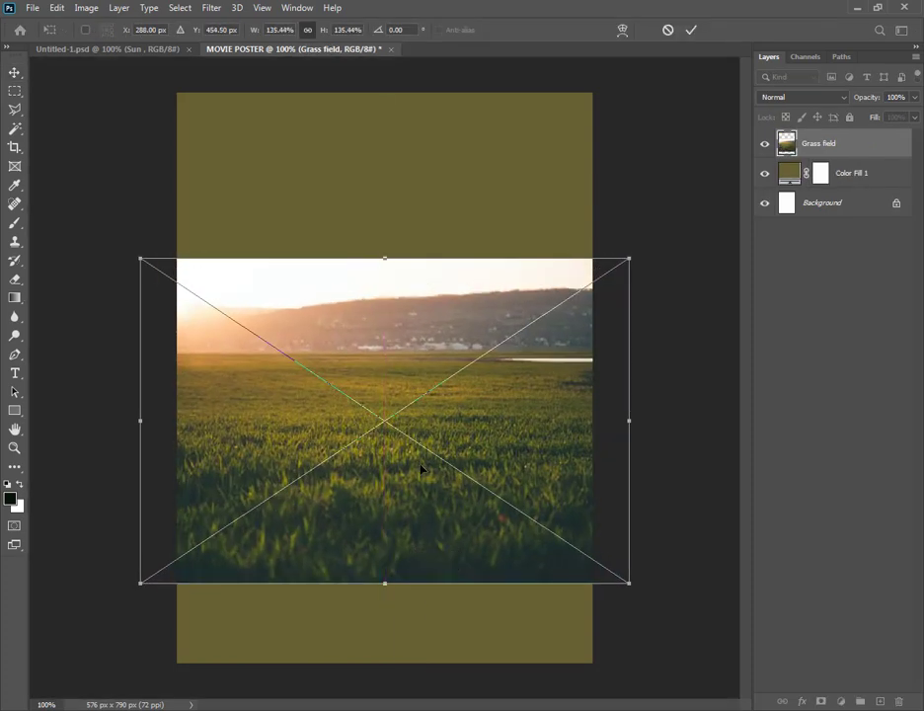
key("Return")
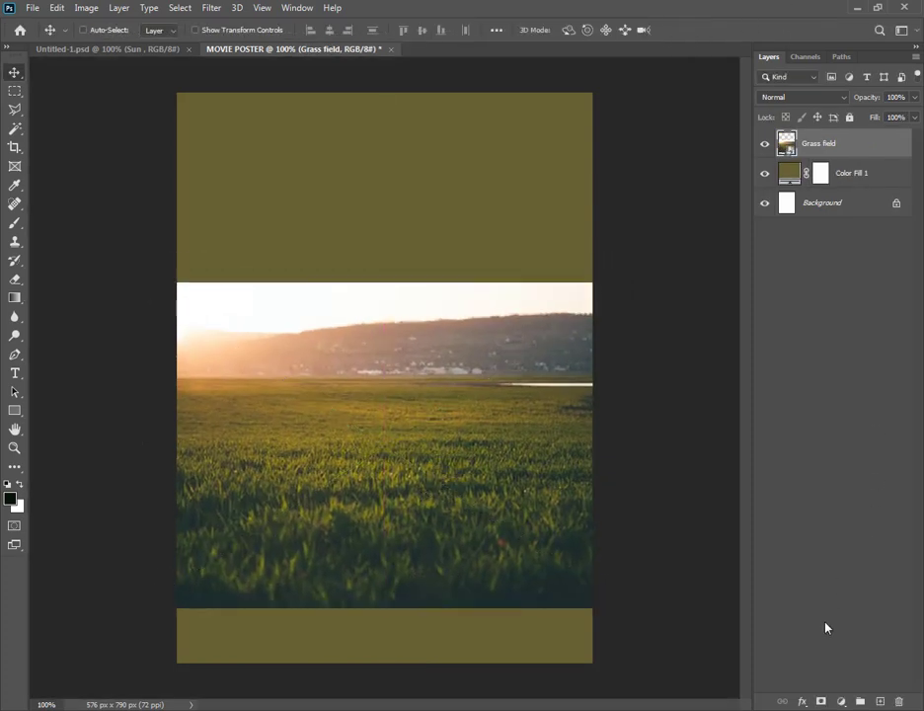
Fade the grass photo's top with a gradient layer mask, then open castle photo 87903175
left_click(820, 703)
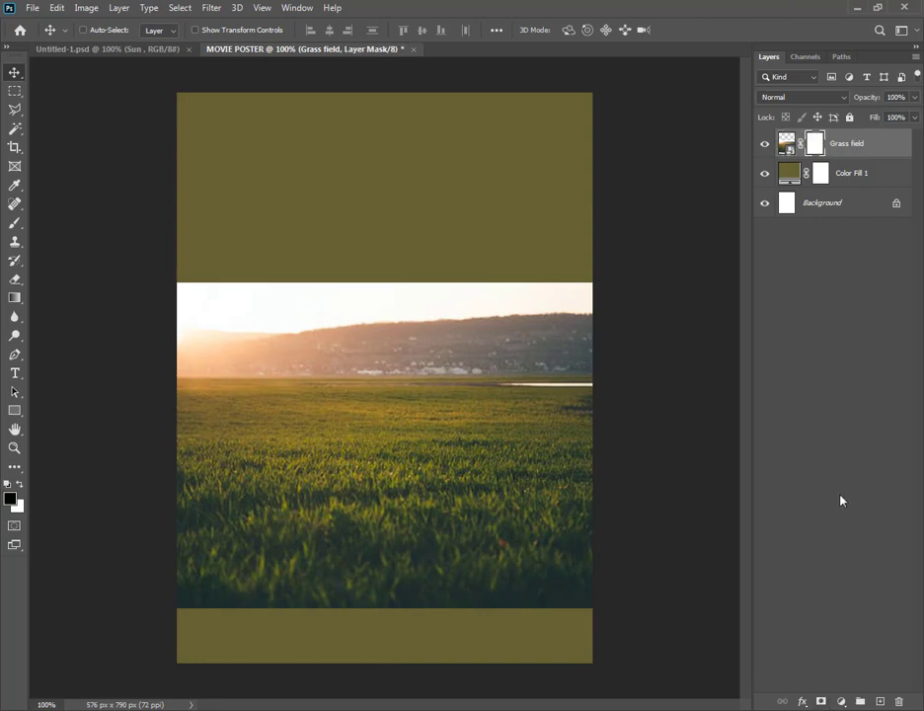
left_click(15, 297)
mouse_move(377, 305)
left_mouse_down()
mouse_move(386, 449)
mouse_move(370, 451)
left_mouse_up()
left_click(14, 77)
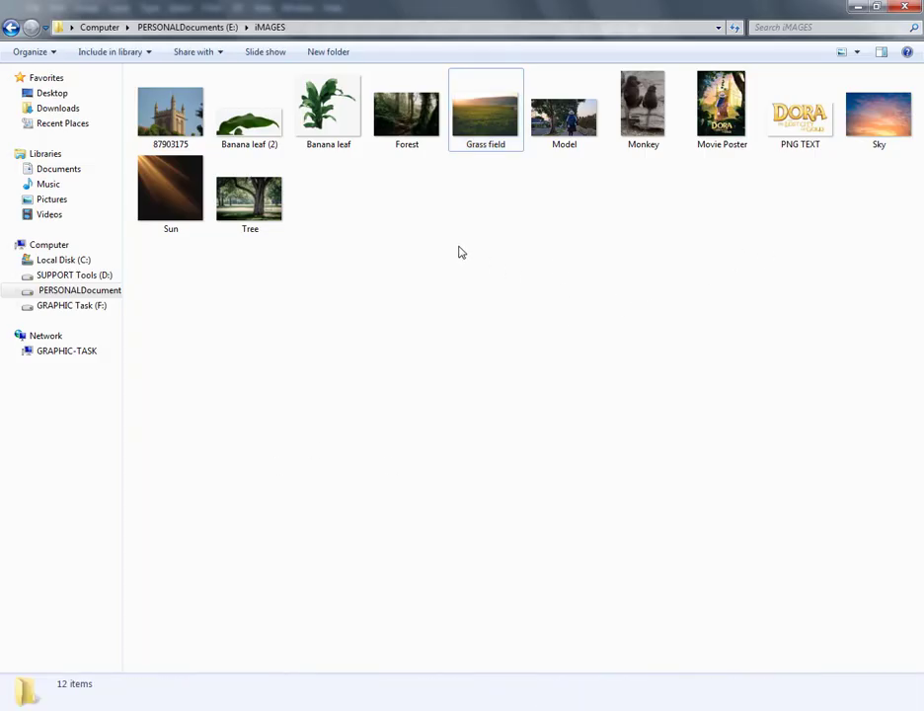
mouse_move(170, 111)
left_mouse_down()
mouse_move(390, 703)
mouse_move(476, 8)
mouse_move(487, 48)
left_mouse_up()
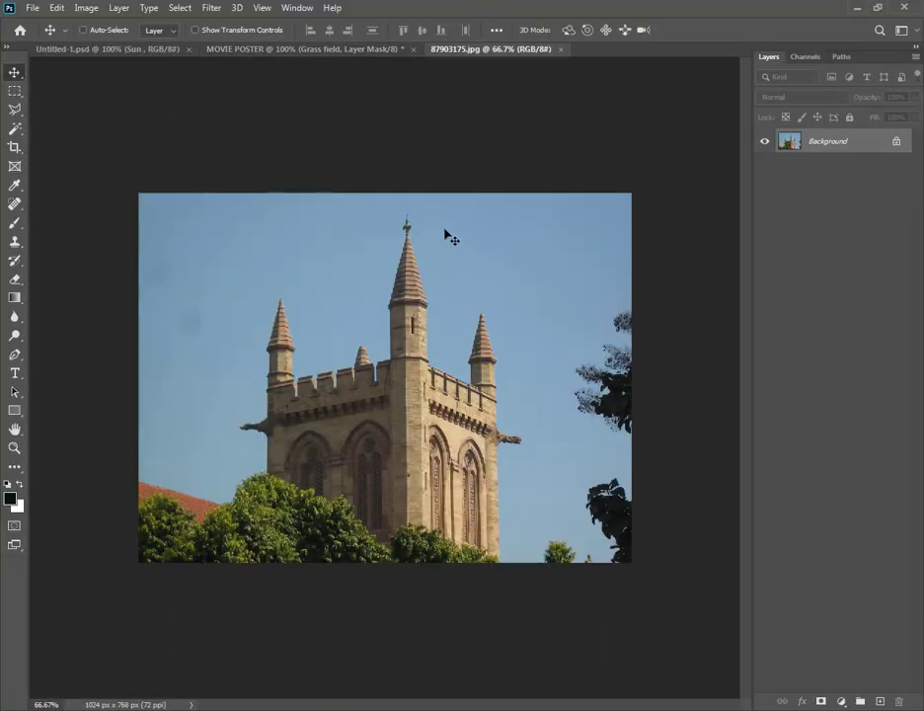
Unlock the castle photo, duplicate its Blue channel, and boost the copy's contrast with Levels
left_click(896, 144)
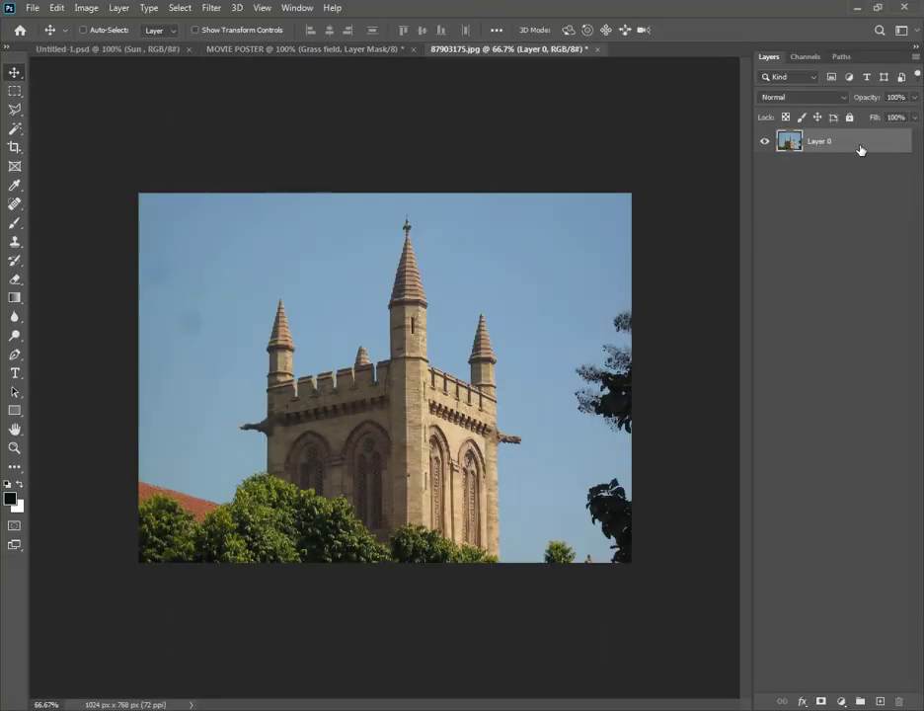
left_click(806, 57)
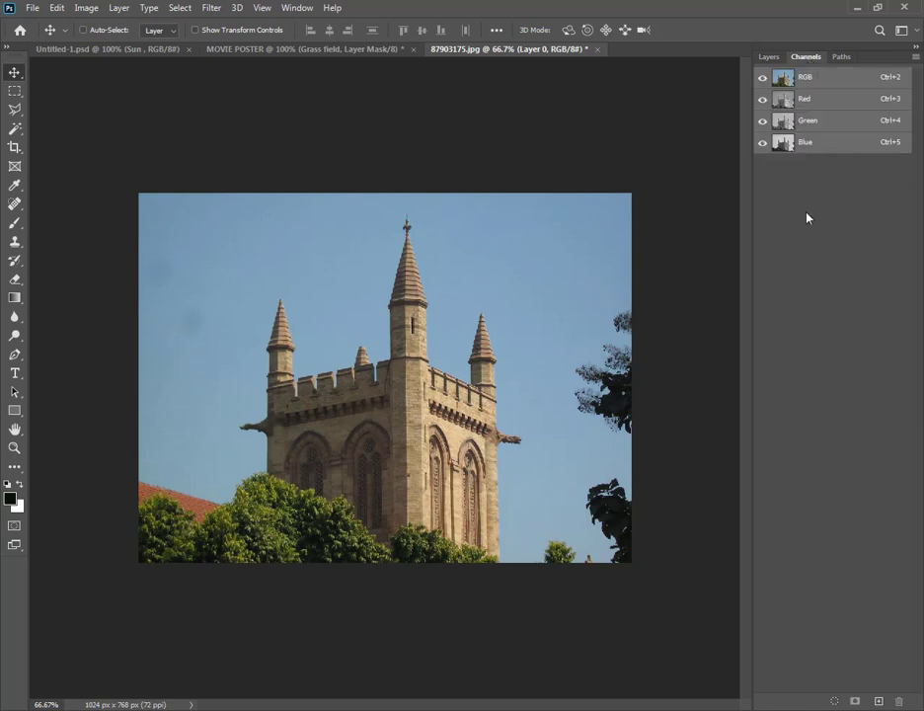
left_click_drag(814, 154, 879, 700)
key("ctrl")
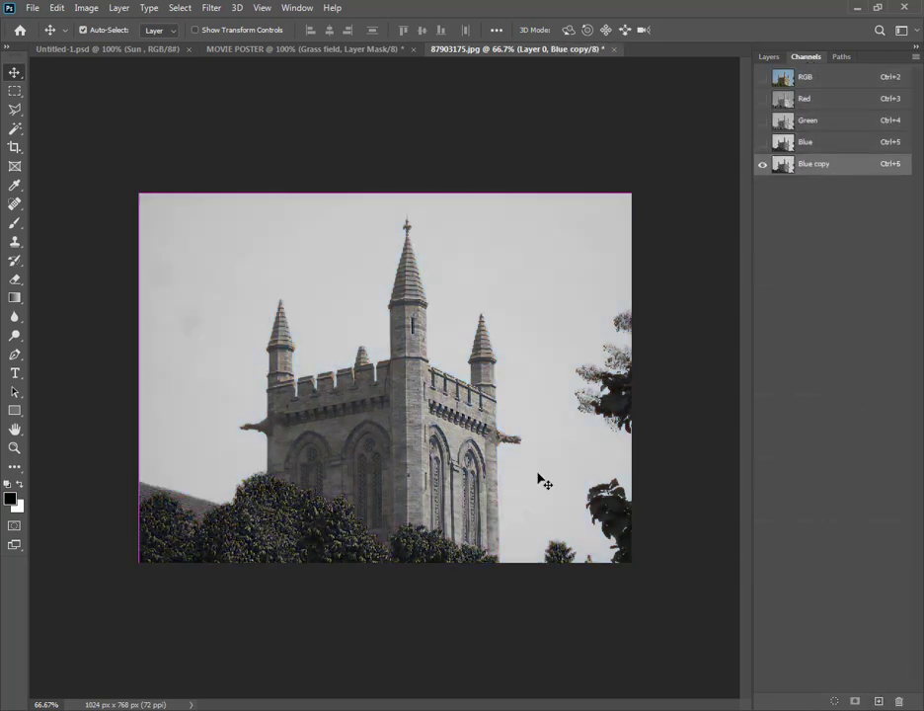
key("ctrl+l")
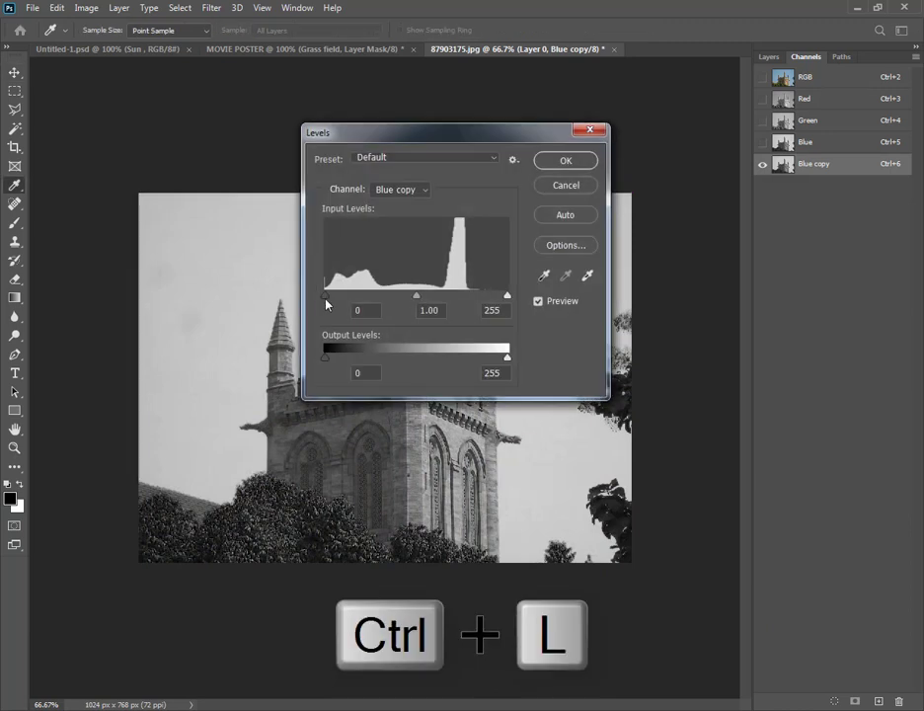
left_click_drag(324, 296, 433, 296)
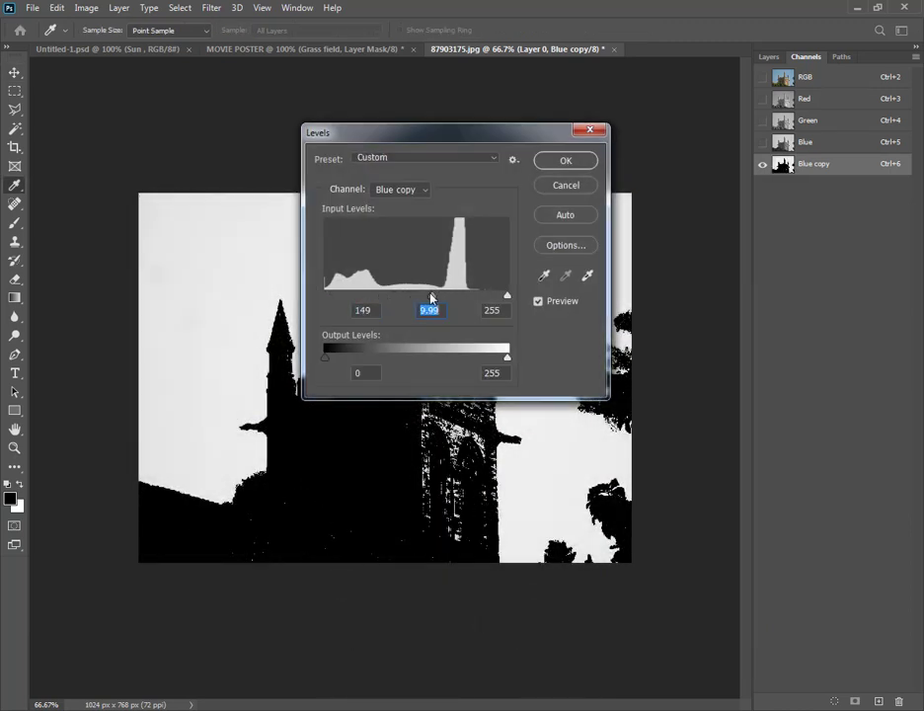
left_click(567, 162)
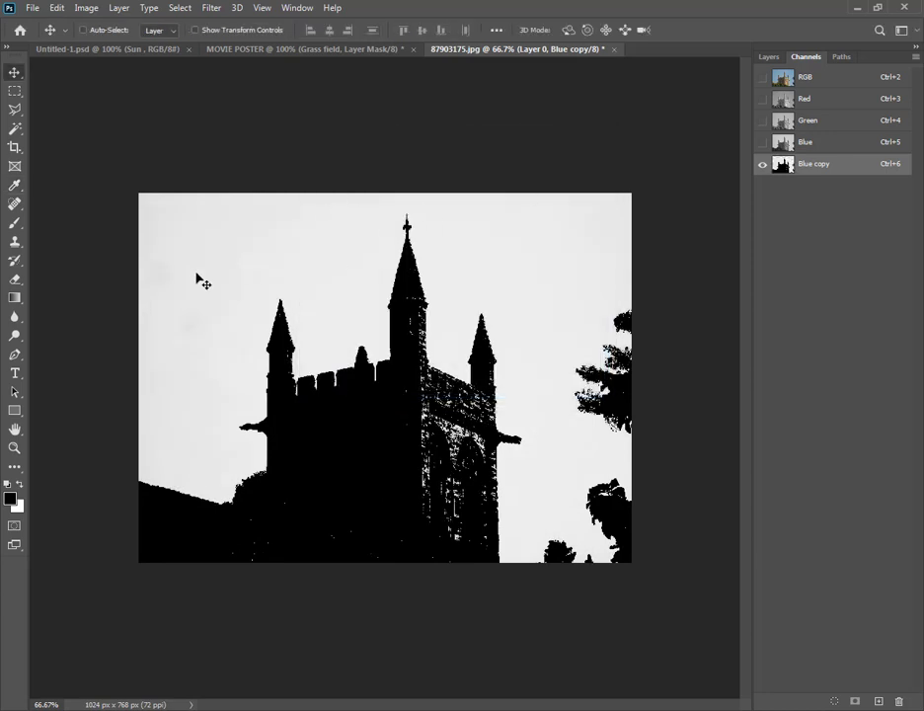
Dodge the sky's highlights to white and burn the castle's stonework to black in the Blue copy
left_click(14, 336)
left_click(64, 337)
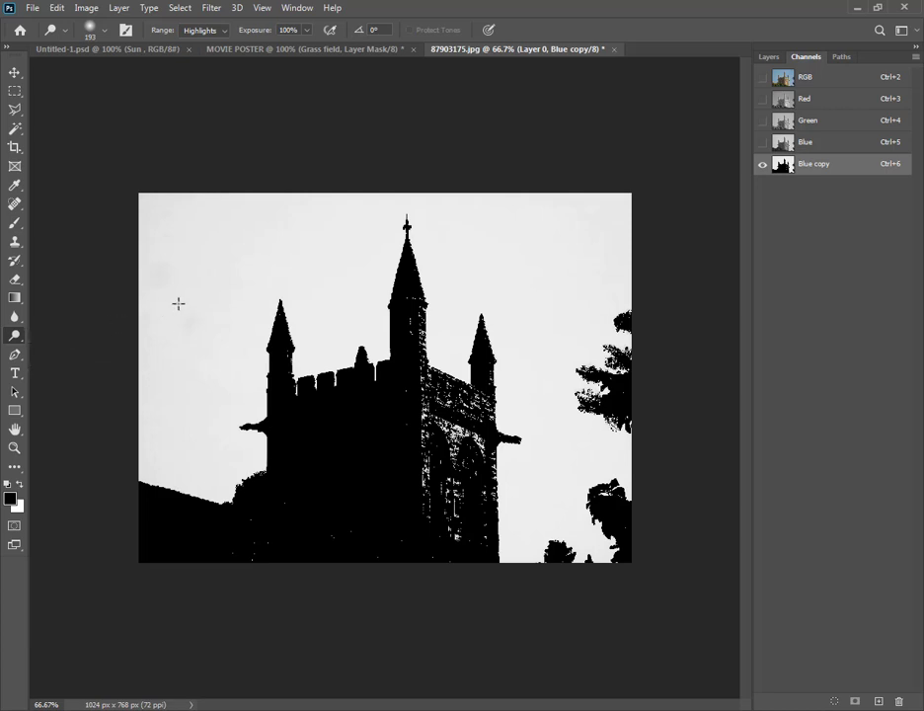
right_click(202, 281)
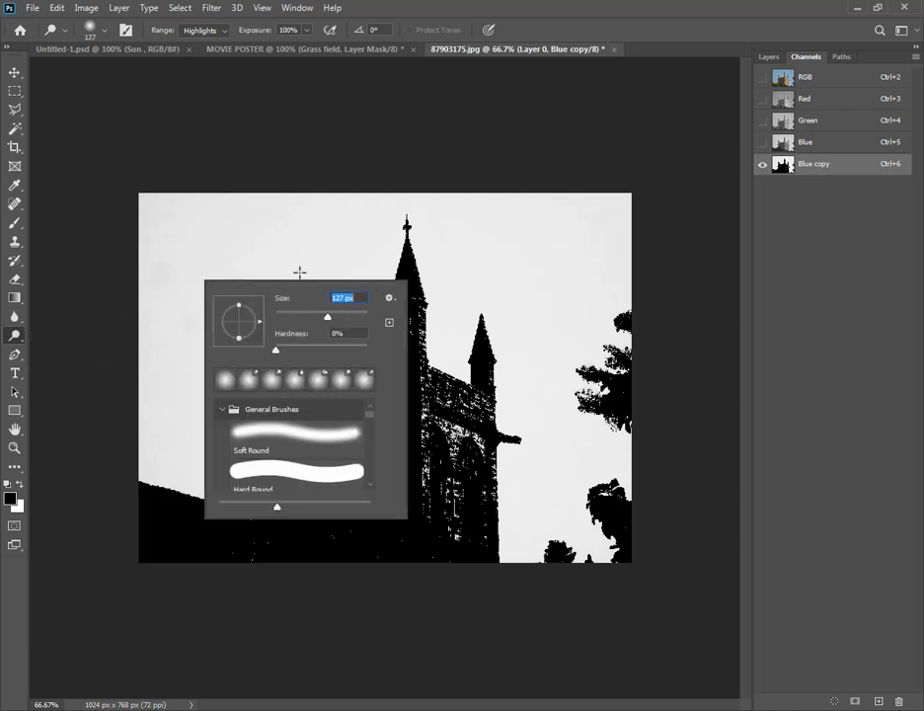
left_click(211, 30)
left_click(207, 65)
mouse_move(178, 331)
left_mouse_down()
mouse_move(183, 347)
mouse_move(288, 284)
mouse_move(255, 448)
mouse_move(459, 250)
mouse_move(584, 464)
mouse_move(481, 324)
mouse_move(335, 352)
left_mouse_up()
right_click(14, 336)
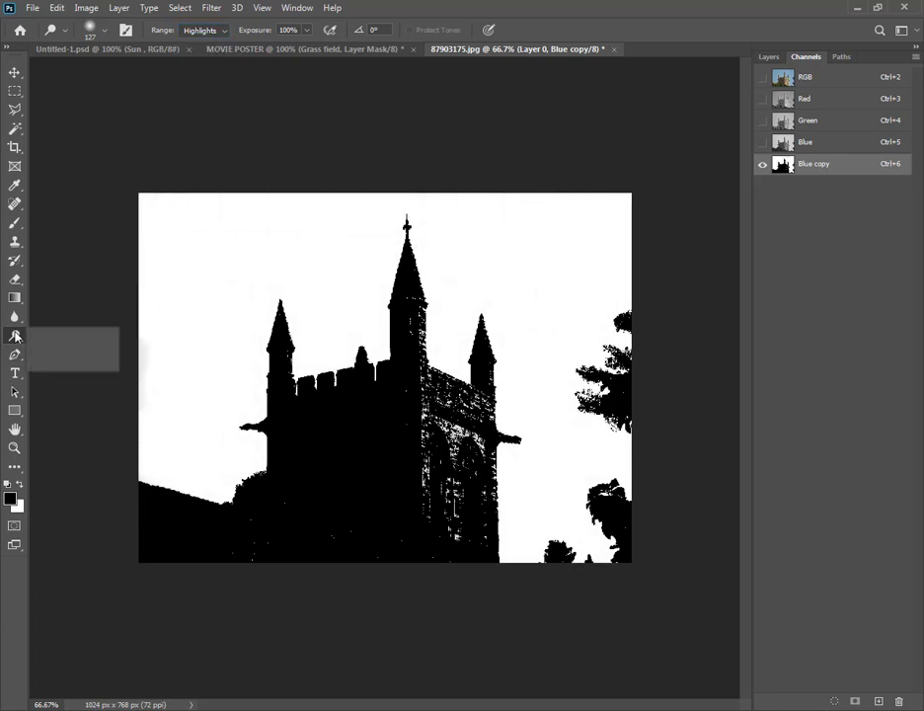
left_click(59, 353)
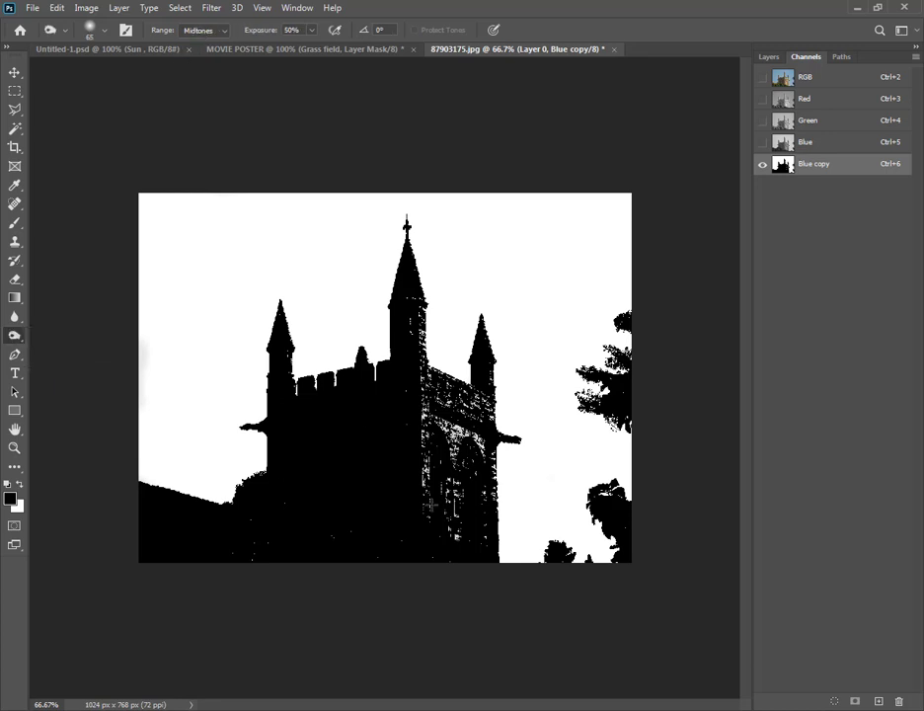
mouse_move(432, 505)
left_mouse_down()
mouse_move(316, 351)
mouse_move(419, 378)
left_mouse_up()
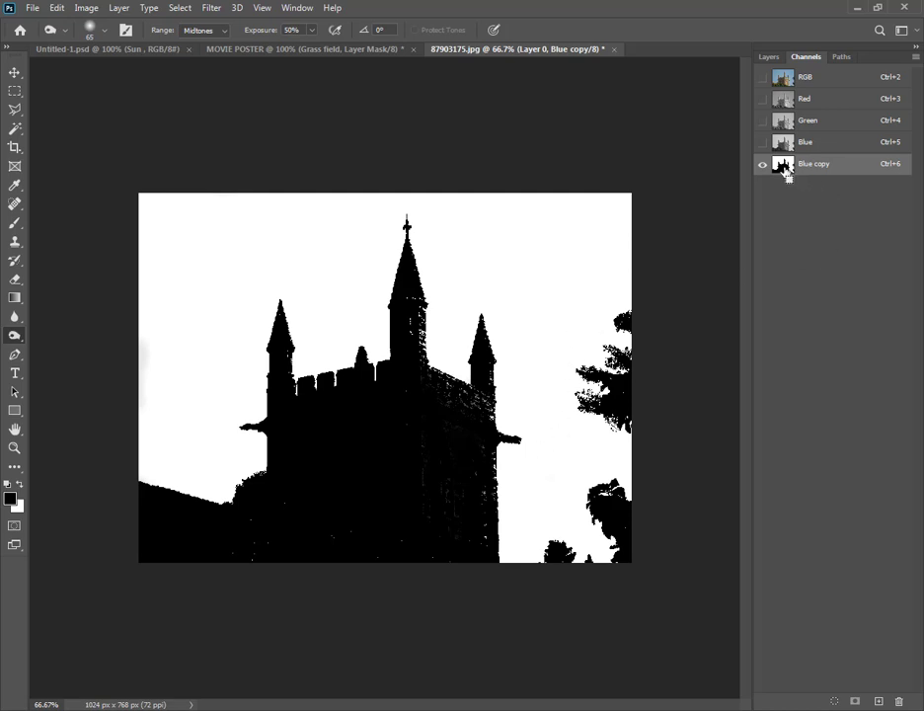
Load the channel as a selection, delete the sky from the castle layer, and deselect
left_click(785, 165, "ctrl")
left_click(820, 76)
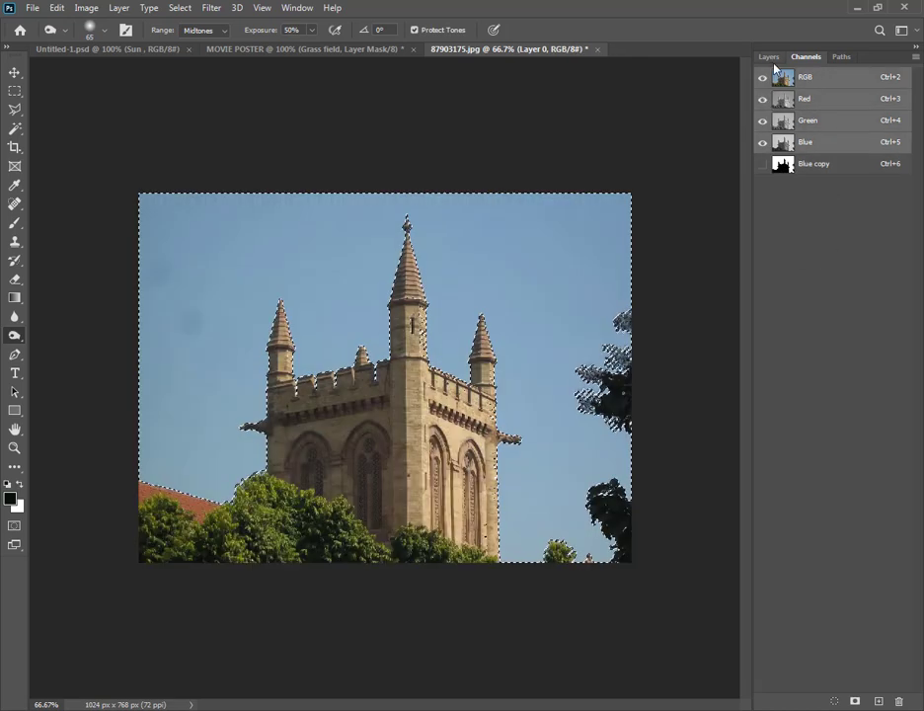
left_click(769, 56)
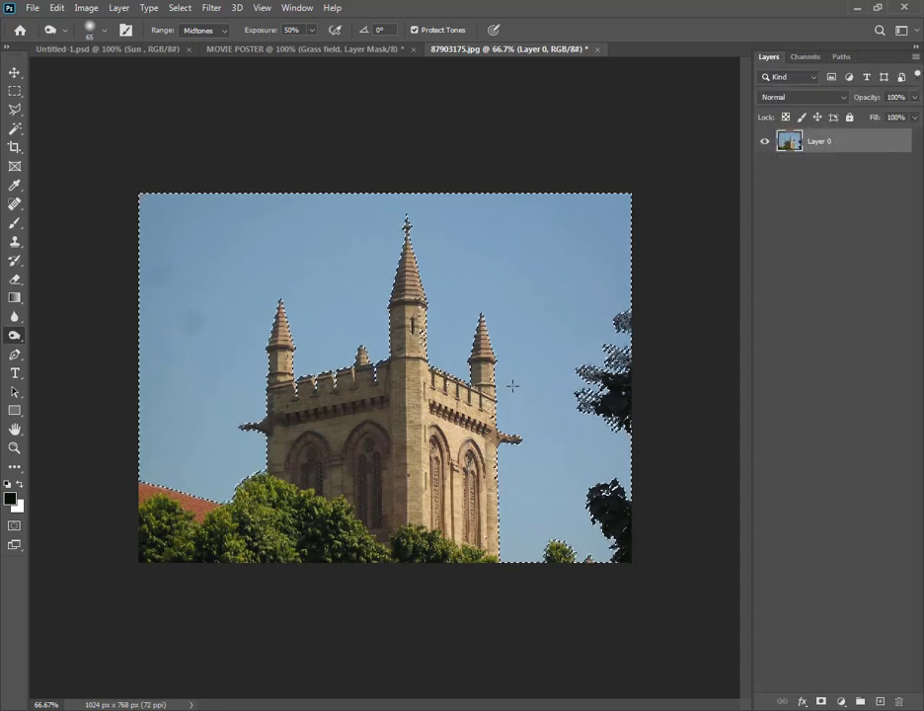
key("Delete")
left_click(14, 72)
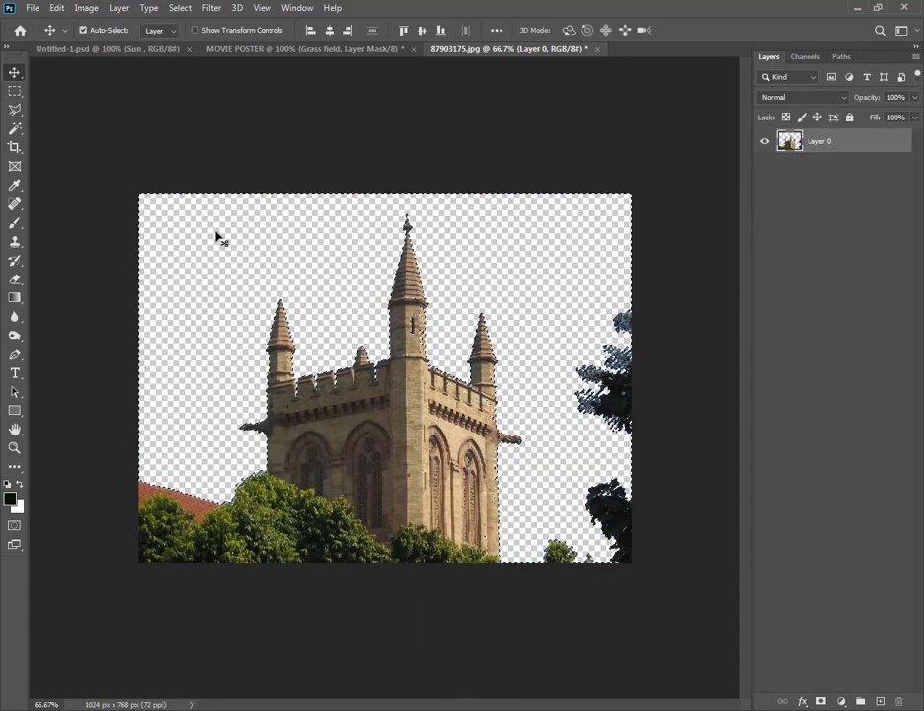
key("ctrl+d")
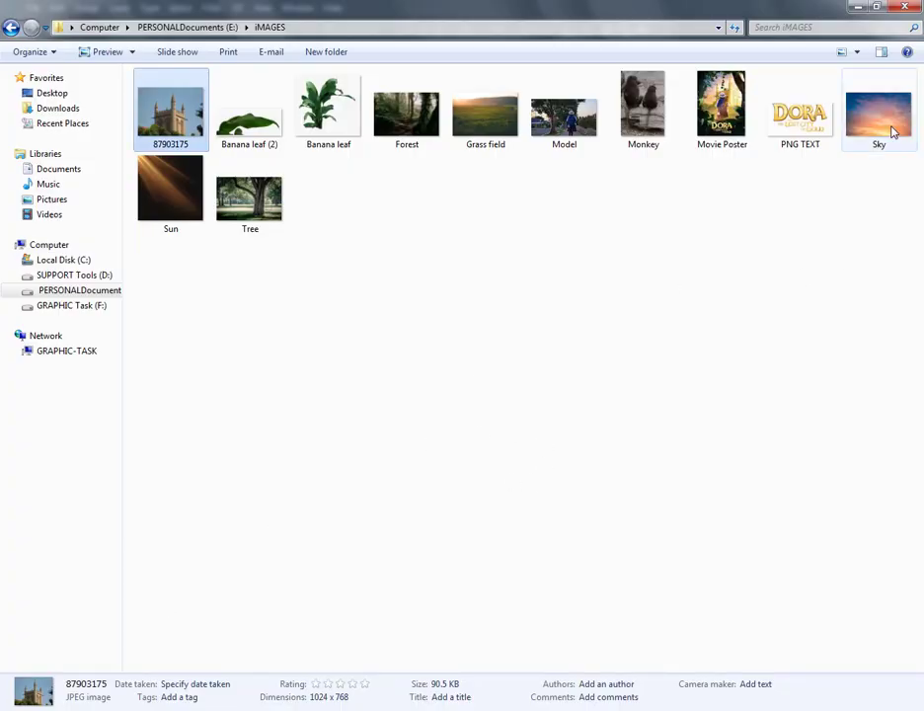
Place Sky.jpg, enlarge it to cover the canvas, and move it beneath the castle layer
mouse_move(880, 117)
left_mouse_down()
mouse_move(380, 703)
mouse_move(386, 525)
left_mouse_up()
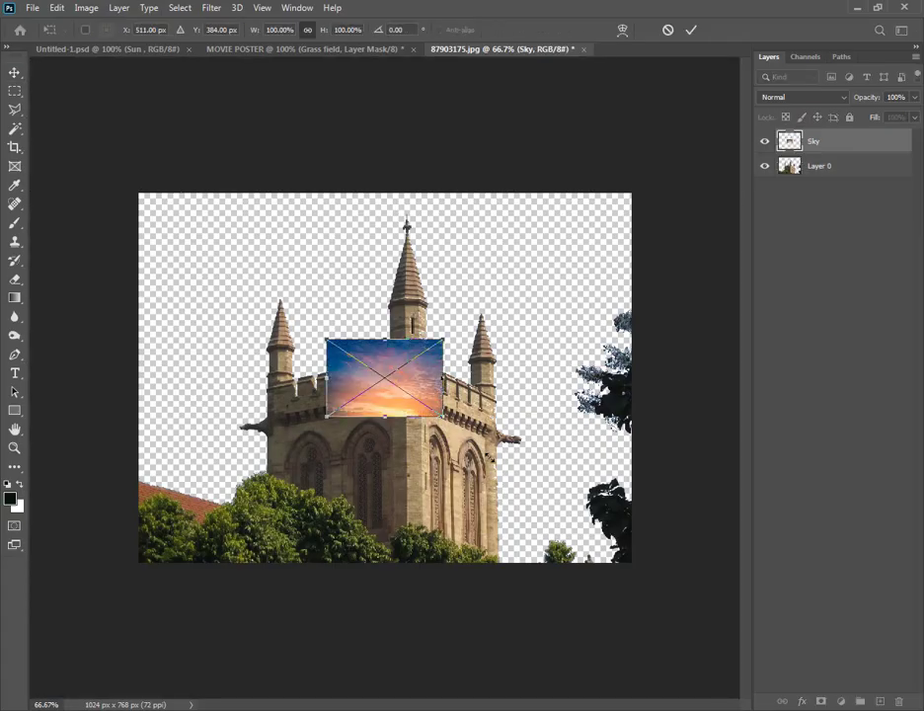
mouse_move(596, 536)
left_mouse_down()
mouse_move(382, 372)
mouse_move(397, 380)
left_mouse_up()
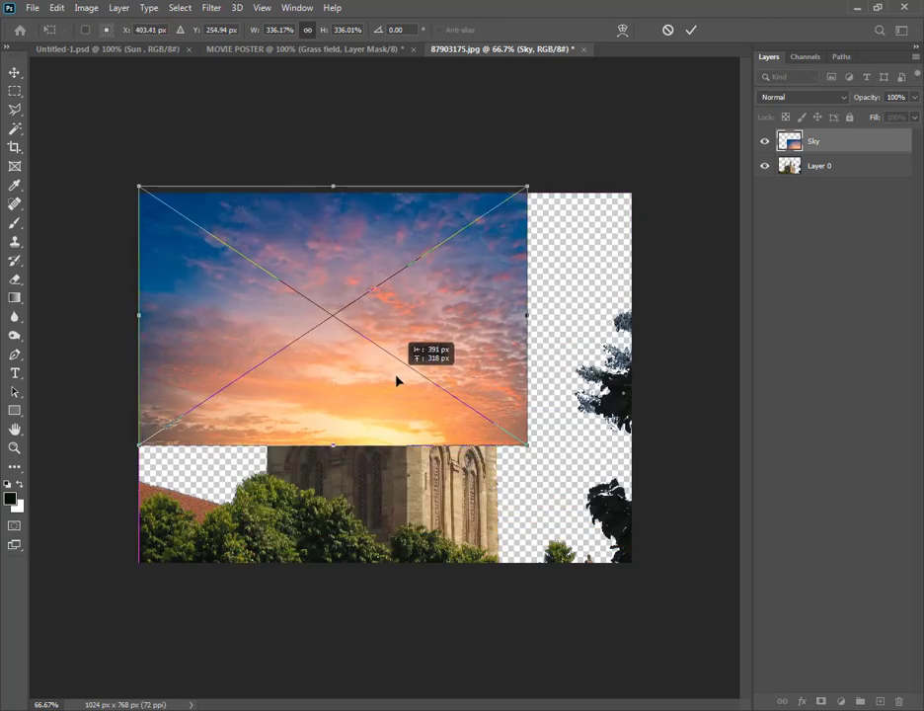
left_click_drag(527, 446, 675, 637)
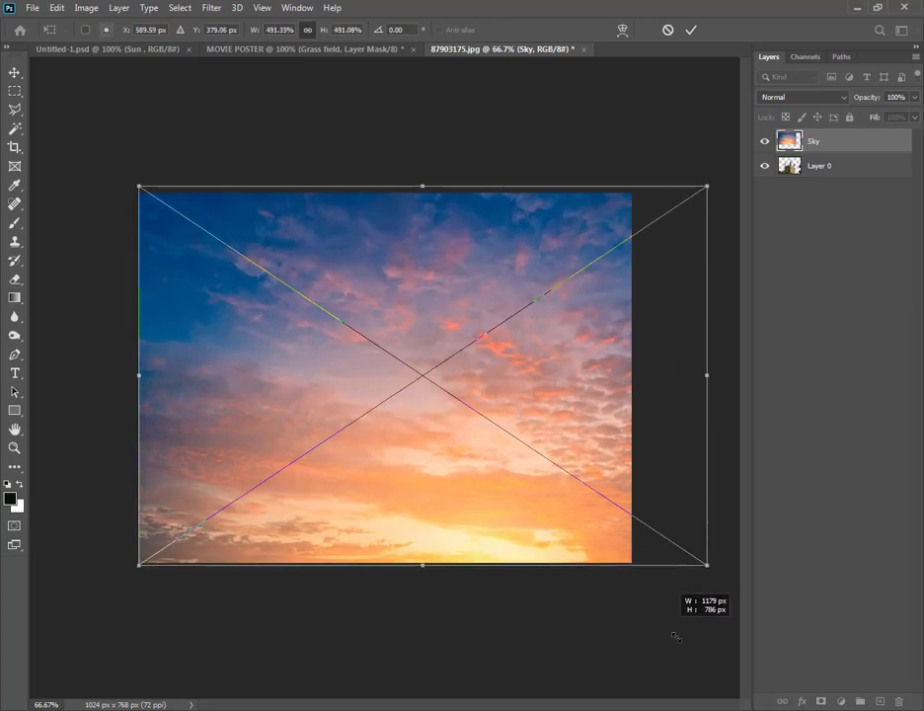
left_click(691, 30)
mouse_move(832, 142)
left_mouse_down()
mouse_move(838, 214)
mouse_move(840, 178)
left_mouse_up()
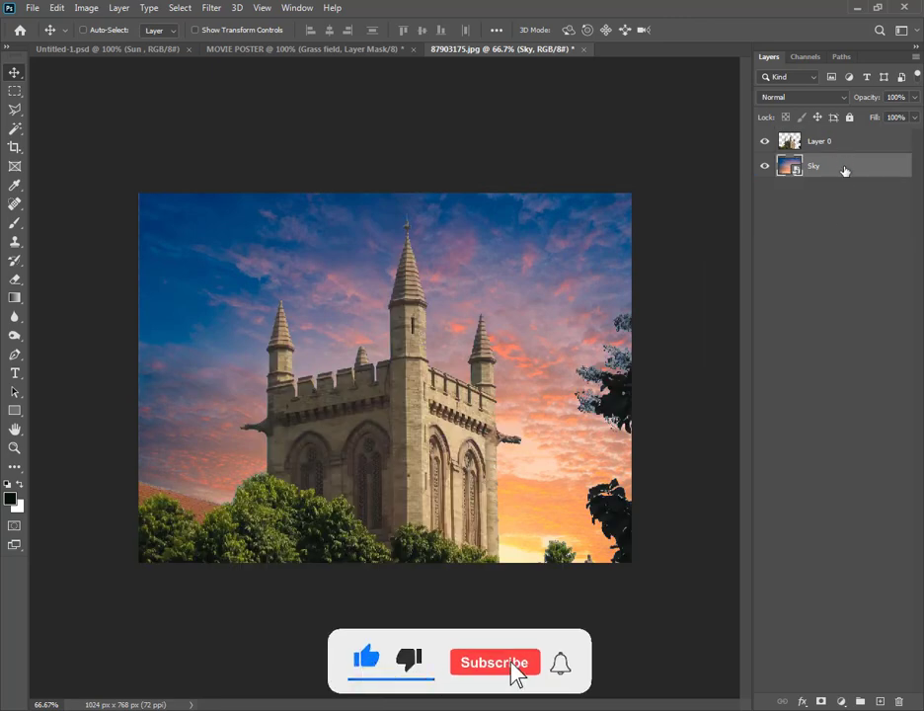
left_click_drag(481, 301, 462, 301)
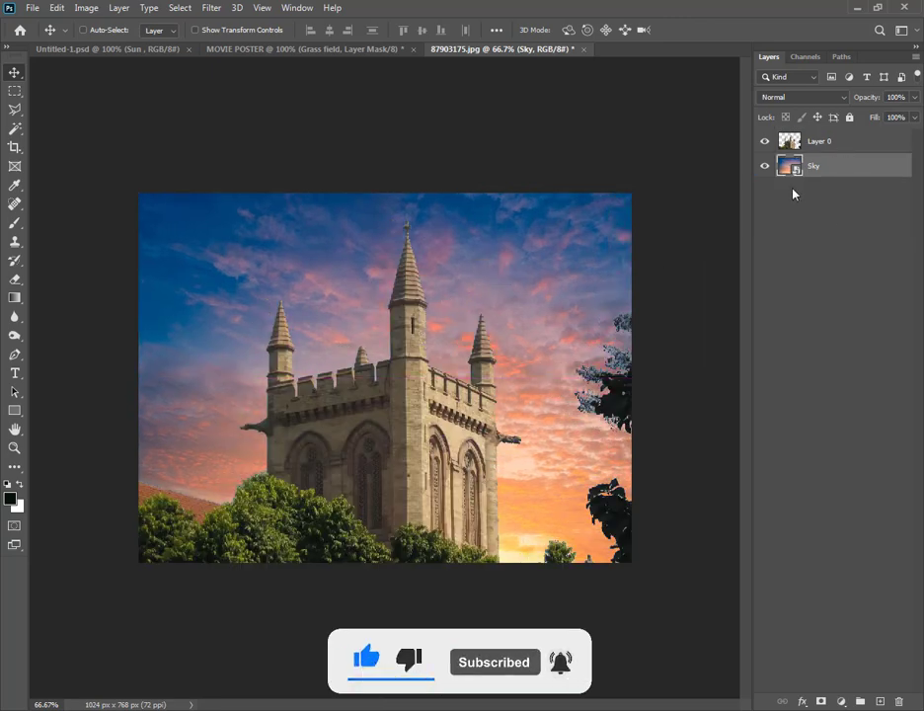
left_click(211, 8)
mouse_move(219, 171)
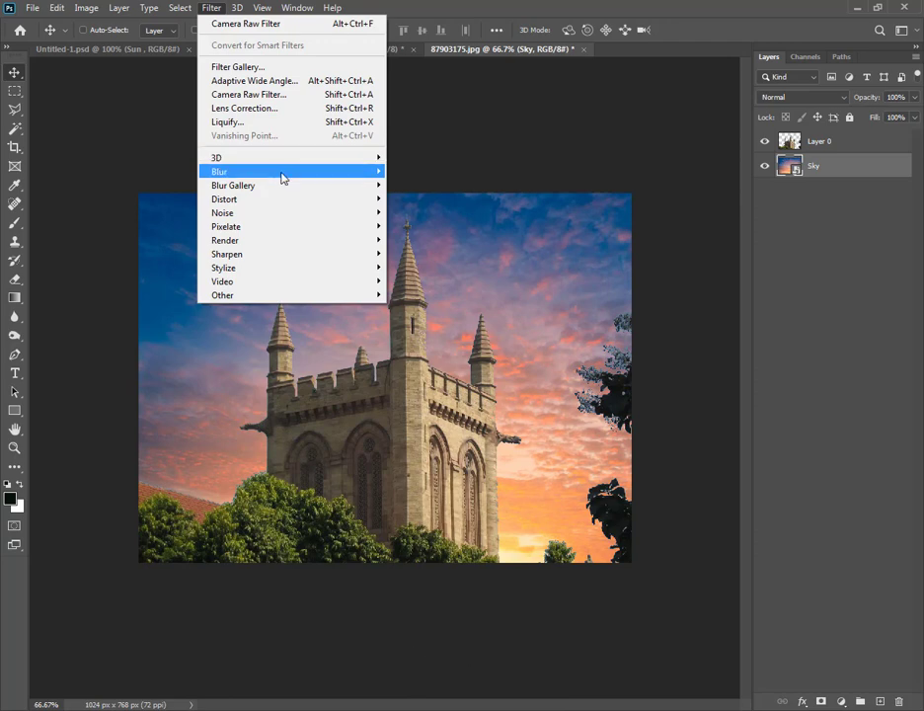
Apply a 4.3 px Gaussian Blur to the Sky and a 1.5 px Gaussian Blur to Layer 0
left_click(450, 226)
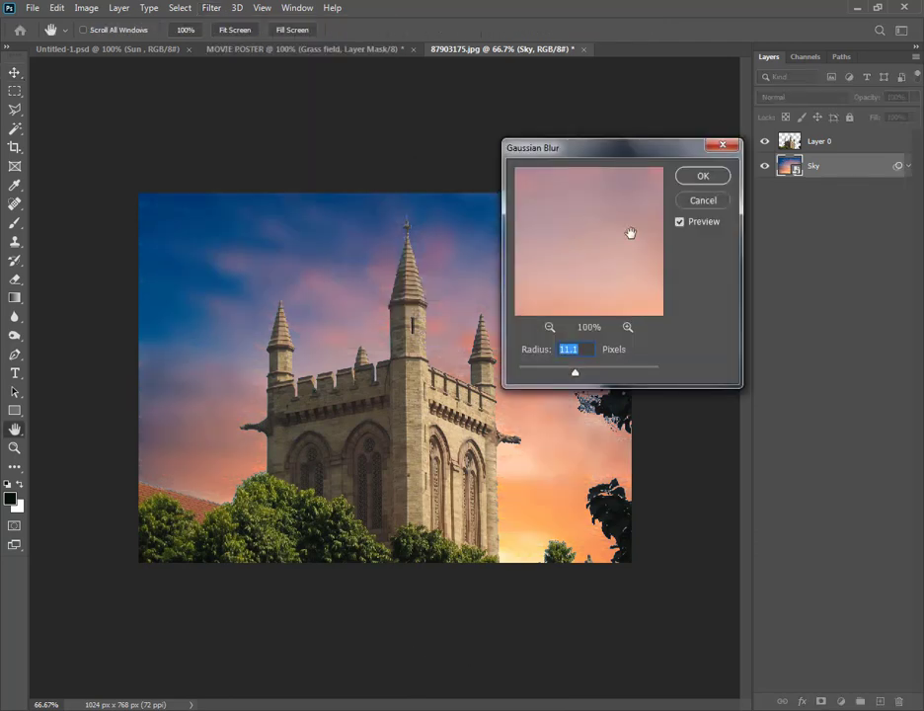
left_click(698, 177)
left_click(854, 138)
left_click(218, 7)
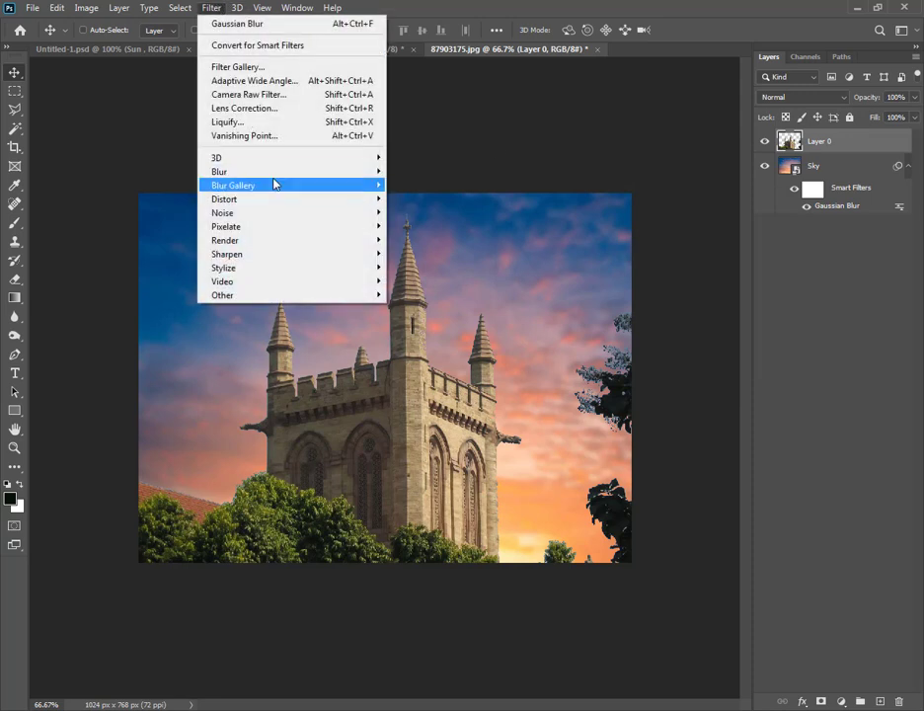
left_click(424, 226)
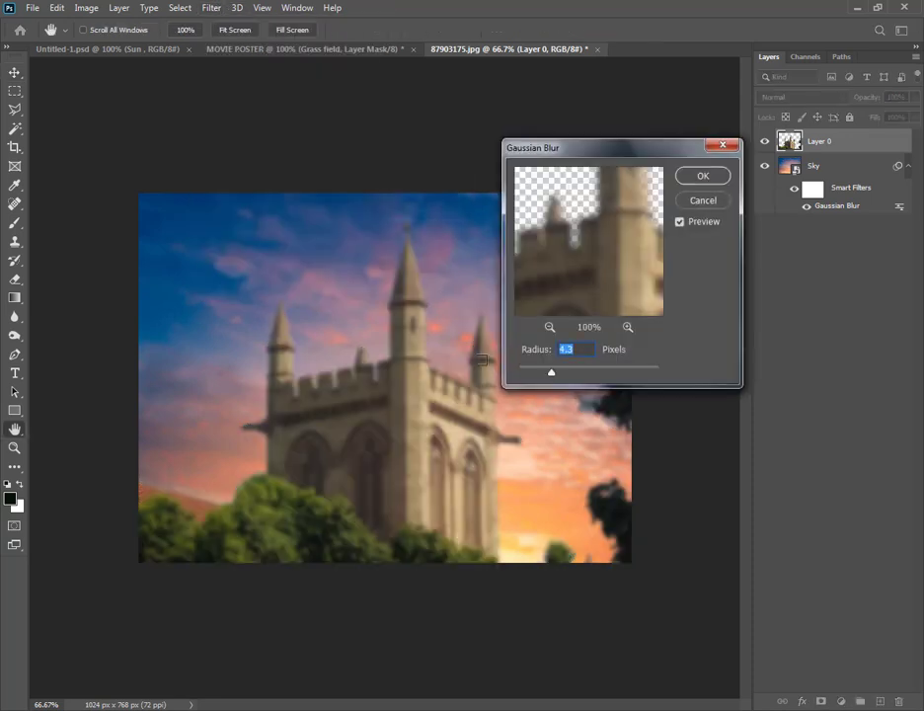
left_click_drag(556, 366, 531, 373)
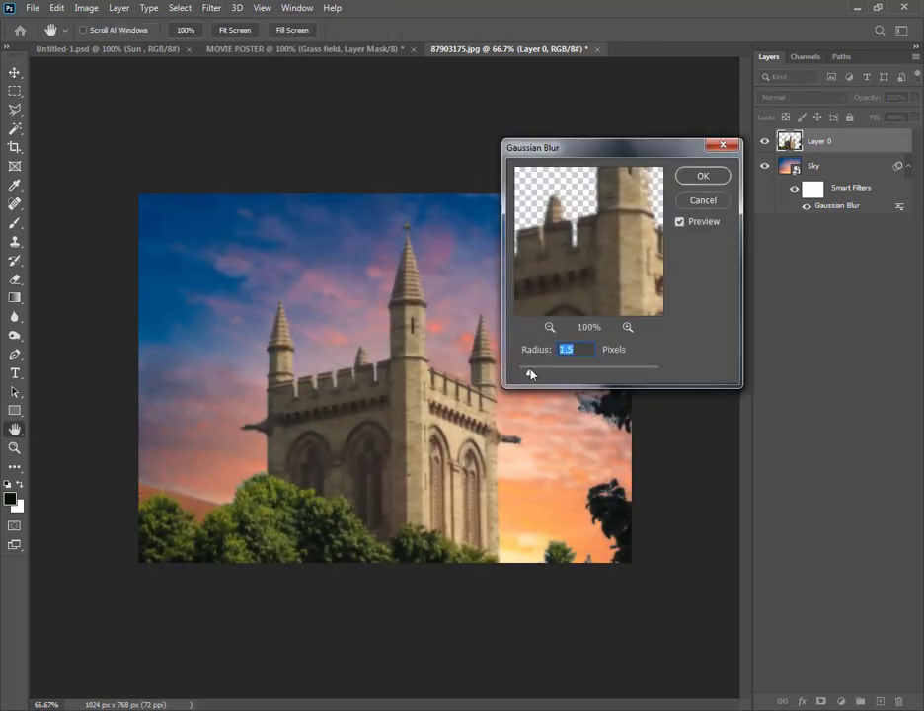
key("Return")
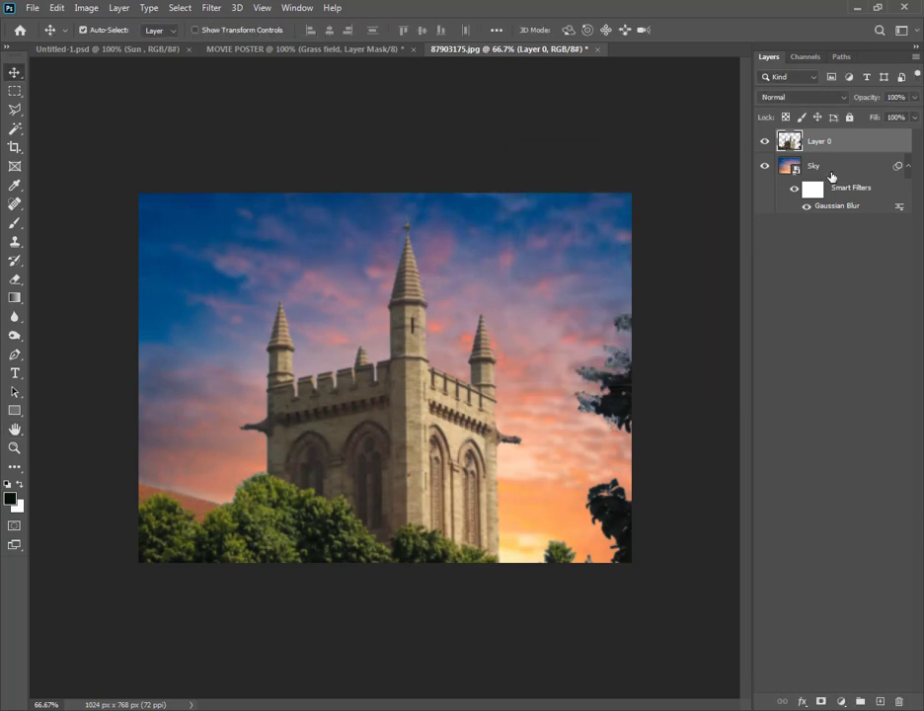
Merge castle and sky into a smart object, move it to MOVIE POSTER, and scale it to 59% at the top
right_click(802, 146)
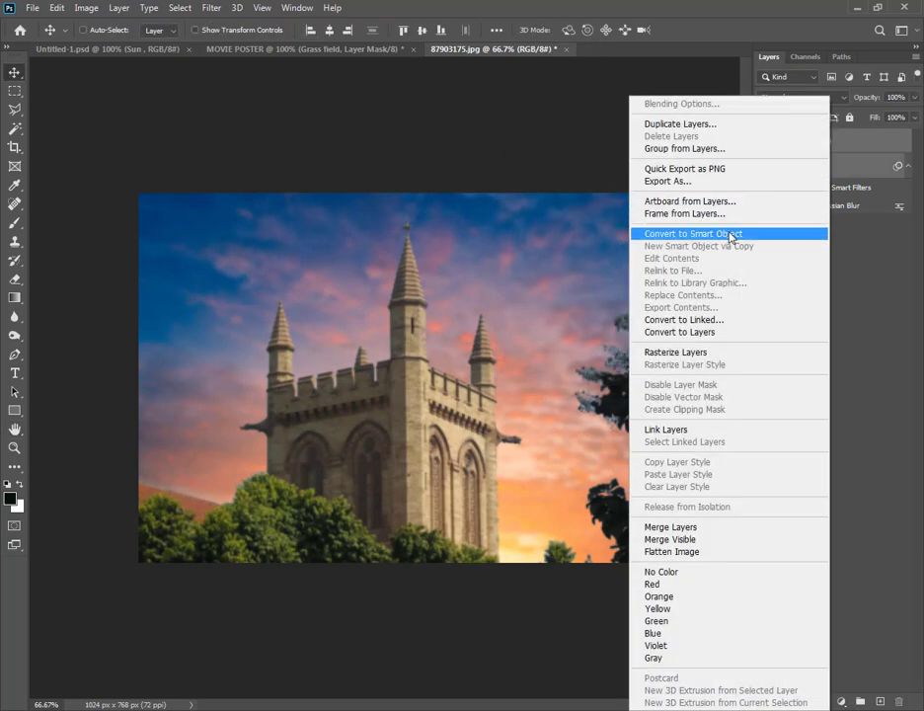
left_click(720, 236)
mouse_move(446, 338)
left_mouse_down()
mouse_move(256, 52)
mouse_move(423, 293)
left_mouse_up()
key("ctrl+t")
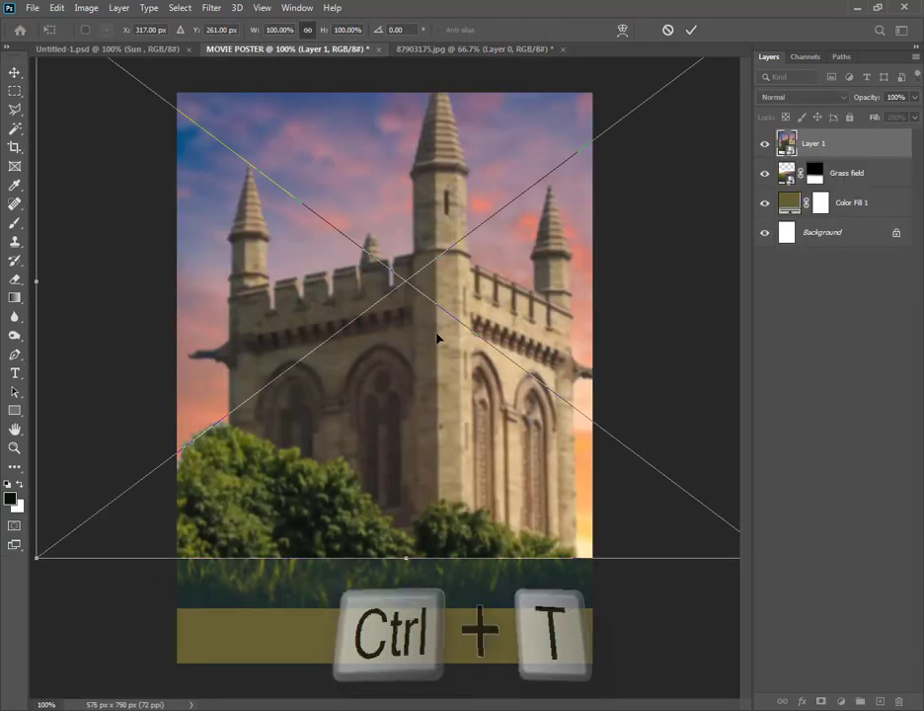
left_click_drag(254, 33, 223, 33)
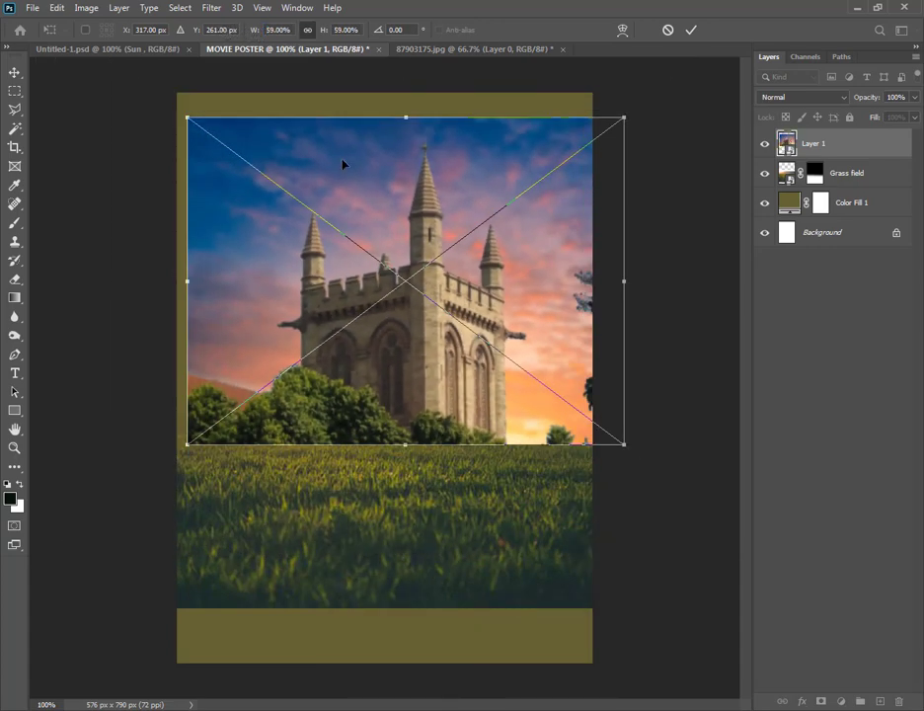
left_click_drag(342, 164, 314, 130)
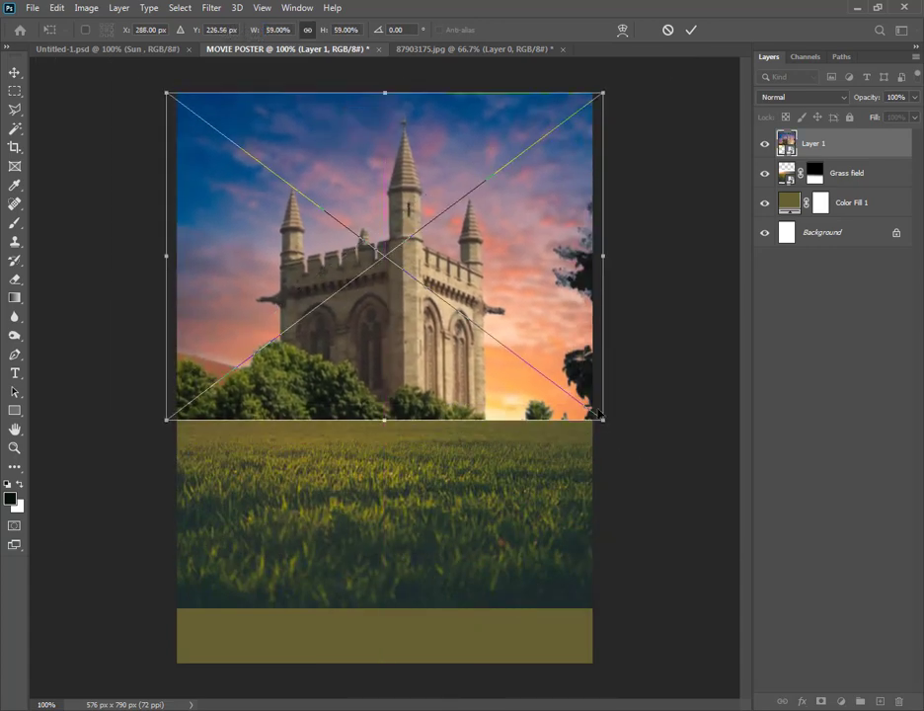
left_click_drag(497, 372, 497, 372)
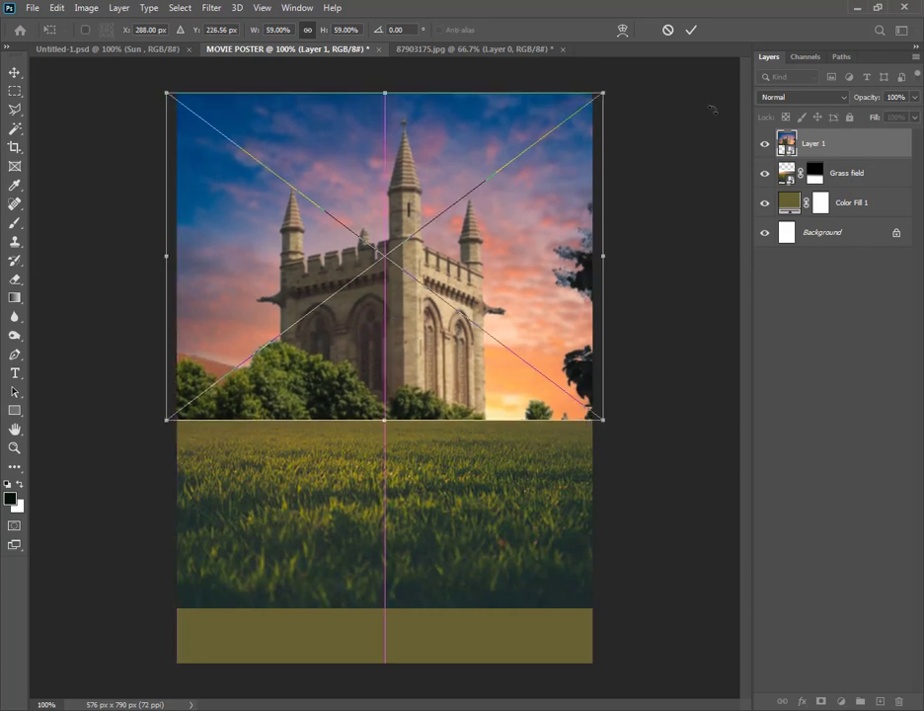
Blend the castle scene's base into the grass with a gradient mask and shift it 14 px right
left_click(691, 31)
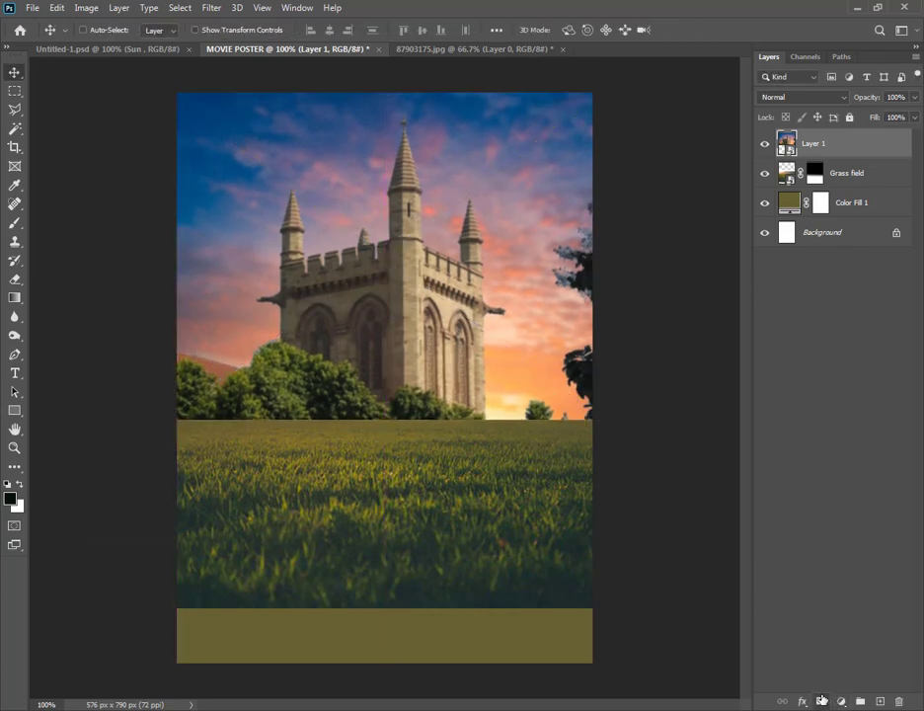
left_click(820, 700)
left_click(15, 297)
left_click_drag(388, 402, 390, 427)
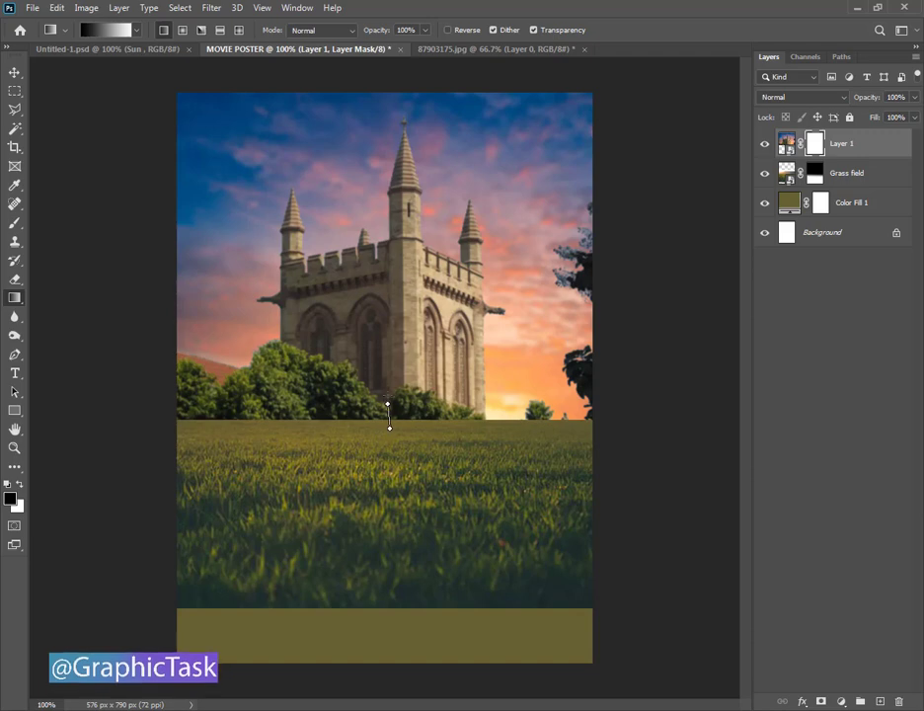
left_click_drag(388, 367, 392, 346)
key("v")
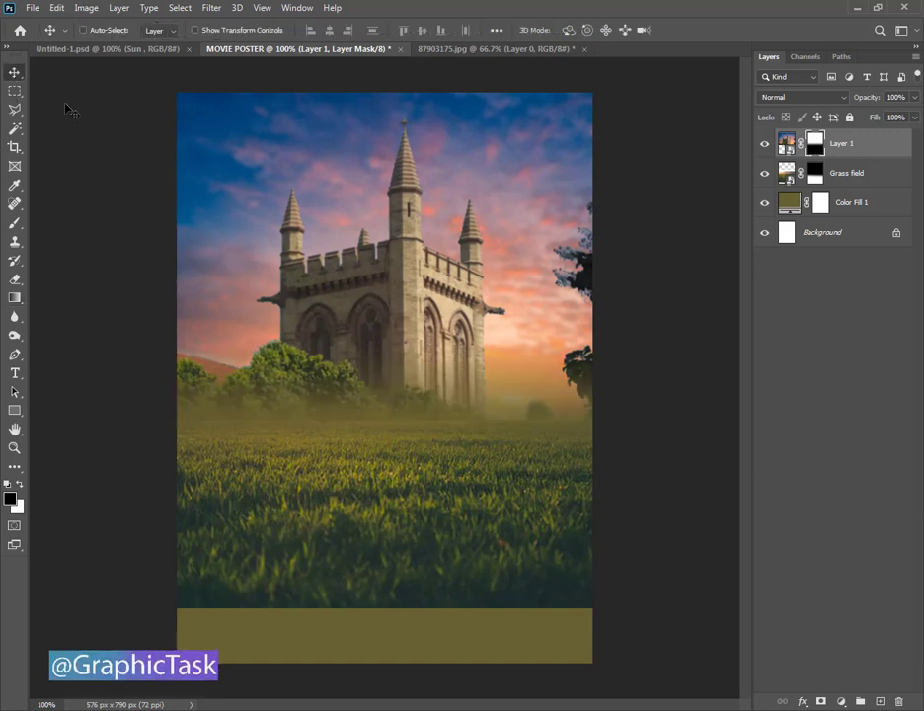
left_click_drag(350, 255, 363, 254)
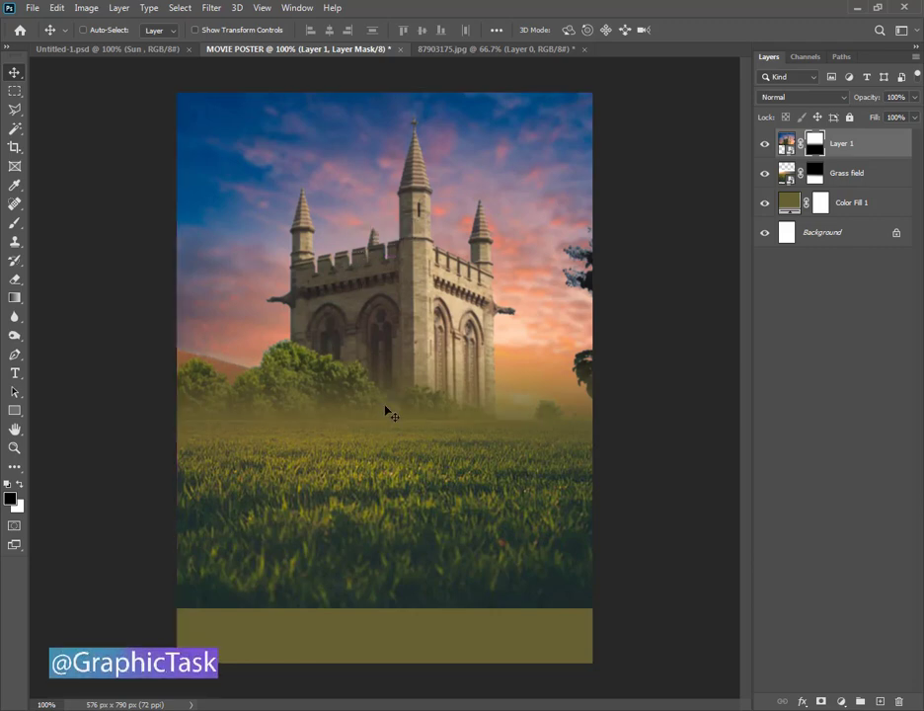
Drag Forest.jpg from the IMAGES folder into Photoshop
left_click(93, 631)
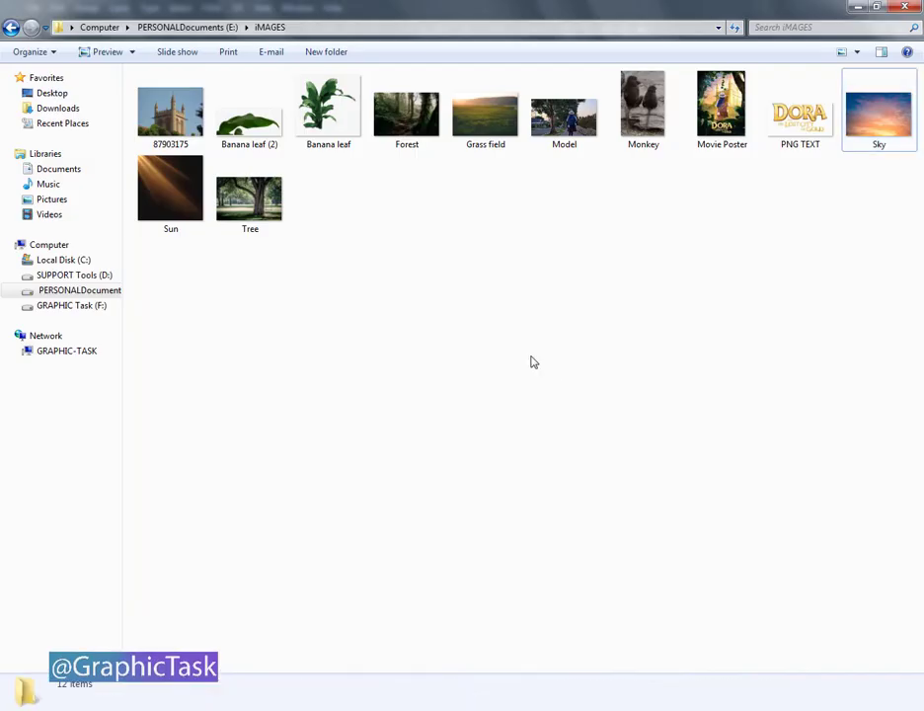
left_click(405, 118)
left_click_drag(412, 213, 597, 8)
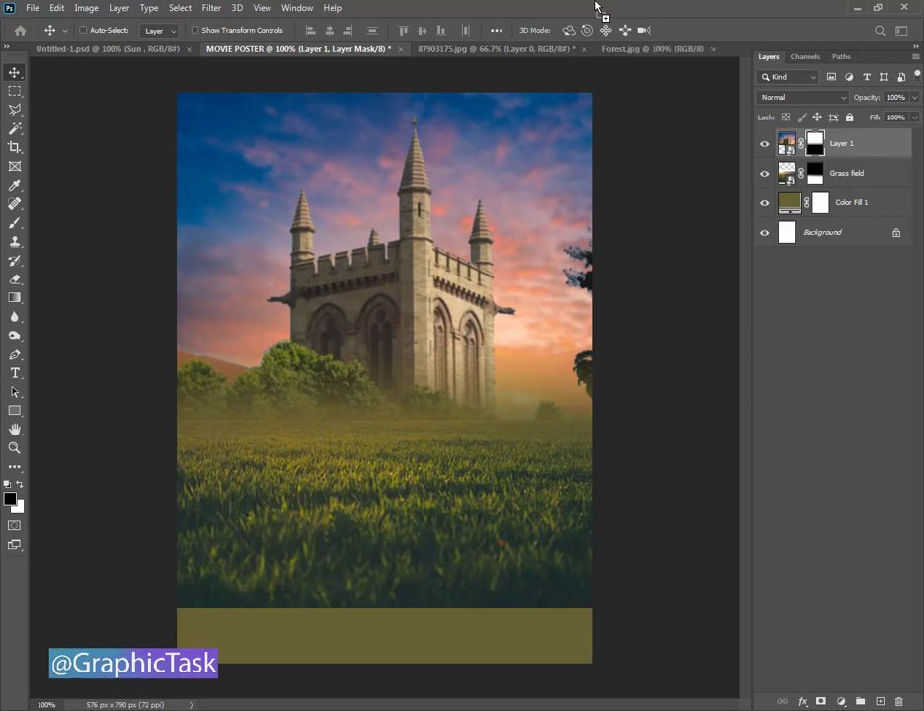
Open Forest.jpg as a document and close 87903175.jpg without saving
left_click_drag(597, 8, 578, 54)
left_click(548, 49)
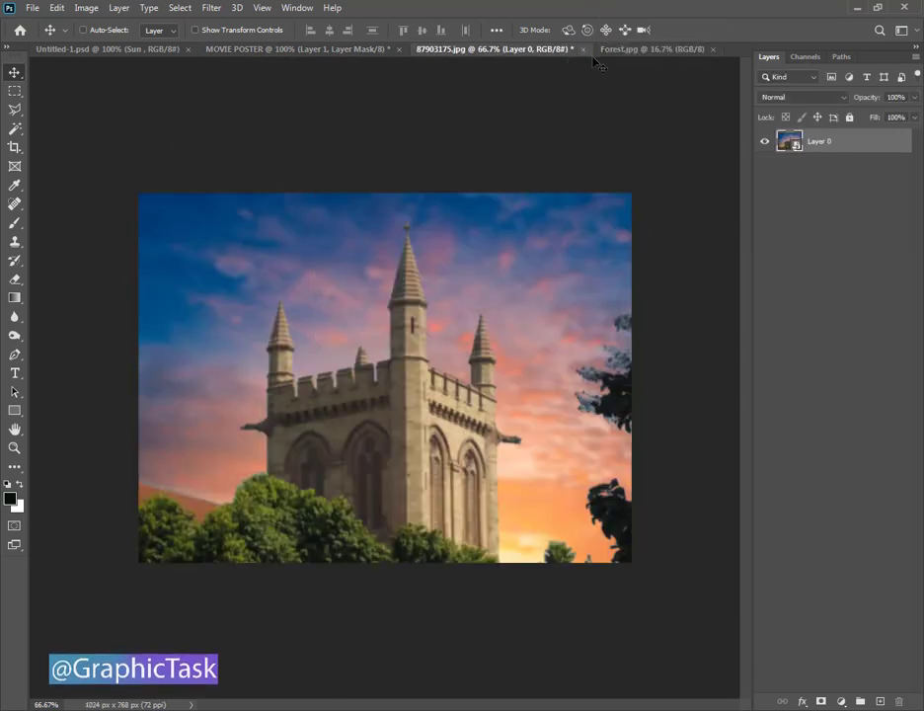
left_click(581, 48)
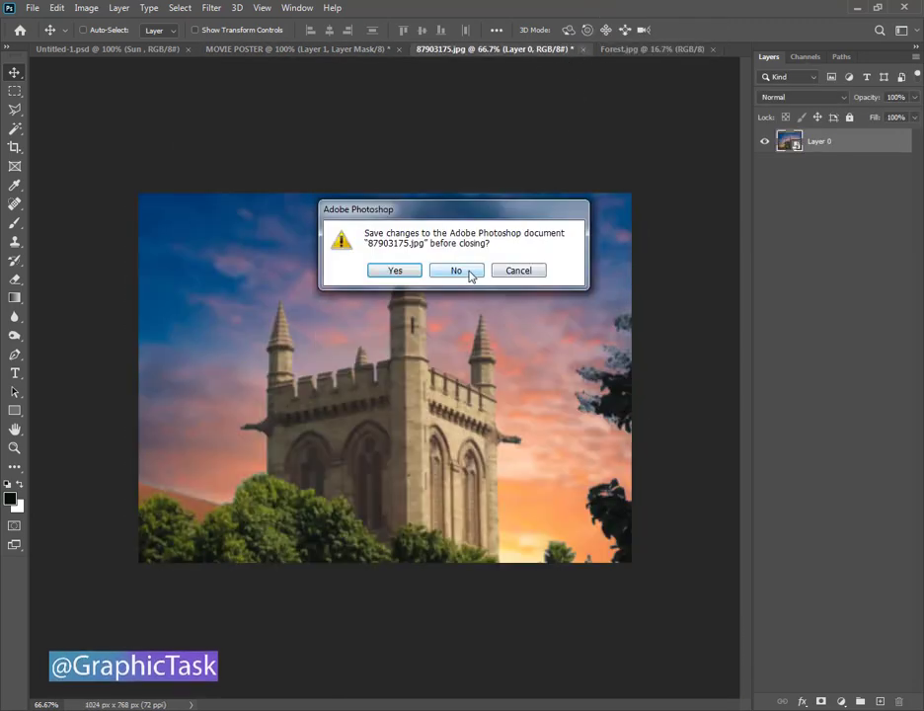
left_click(469, 273)
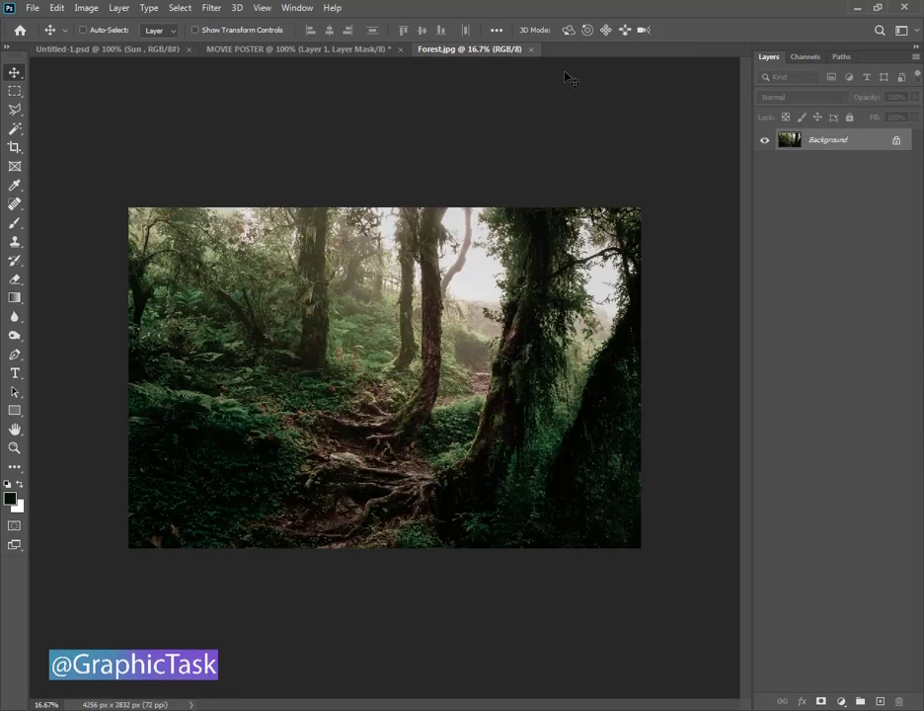
Trace a Pen path around the mossy right-hand tree's trunk and foliage, then open the path's options
scroll(483, 445, "up", 1)
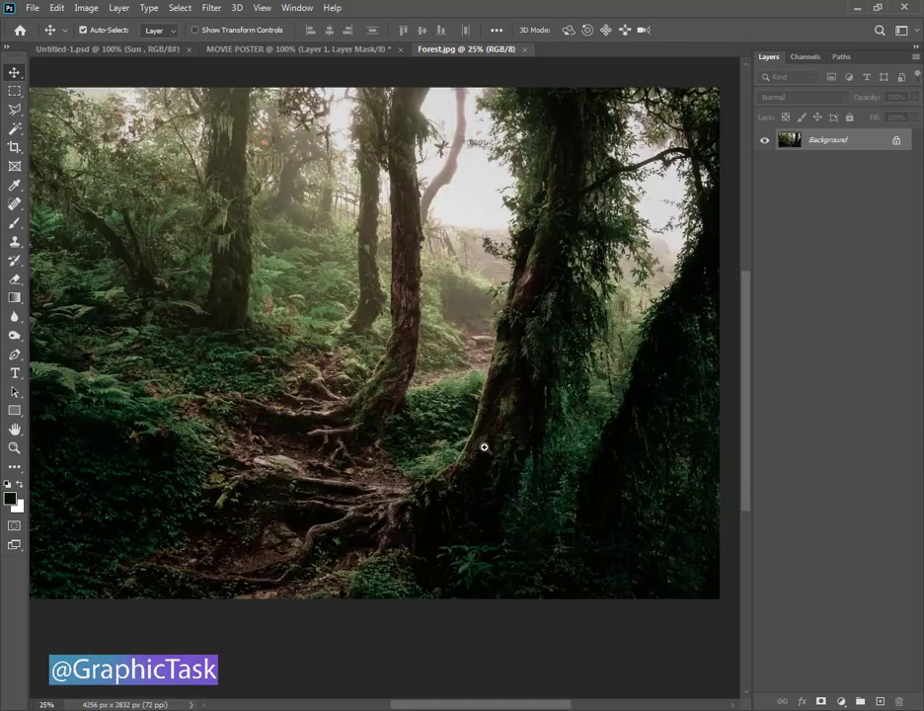
scroll(464, 434, "up", 1)
scroll(421, 410, "up", 1)
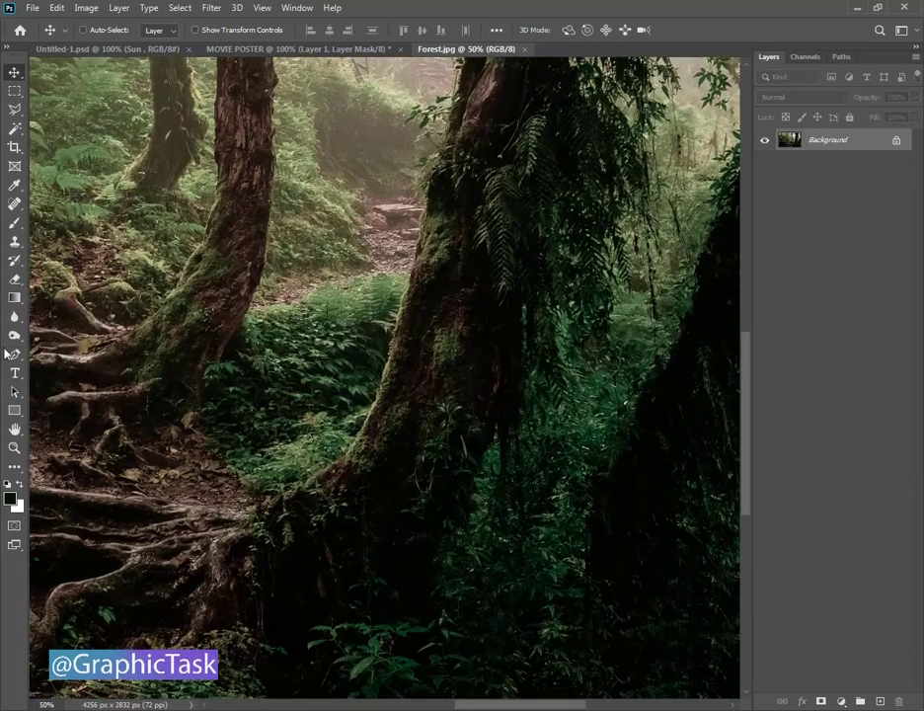
key("p")
scroll(346, 464, "up", 1)
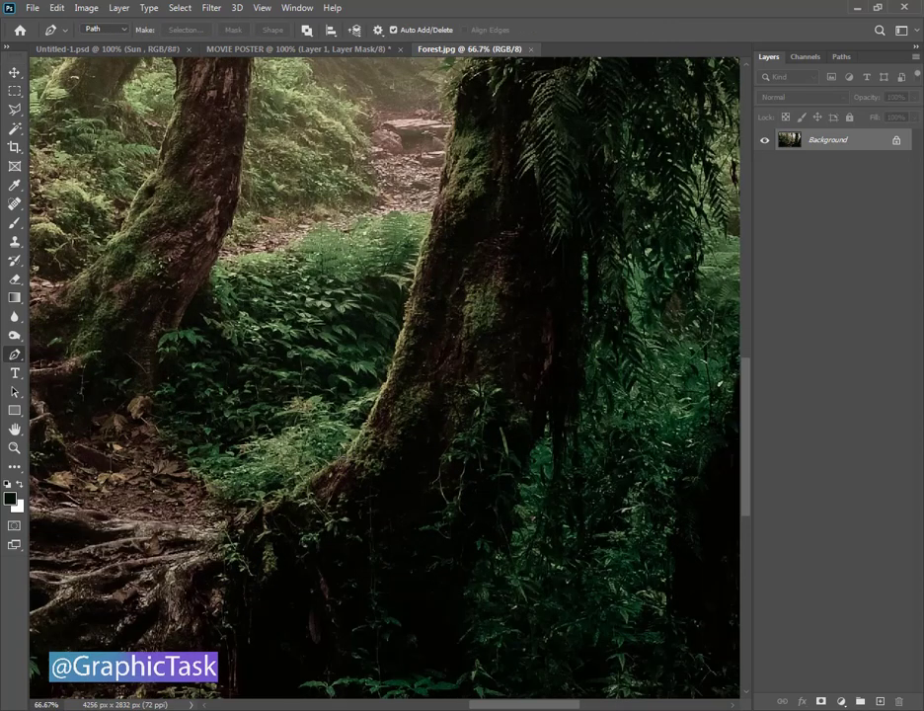
left_click(375, 404)
scroll(395, 345, "up", 3)
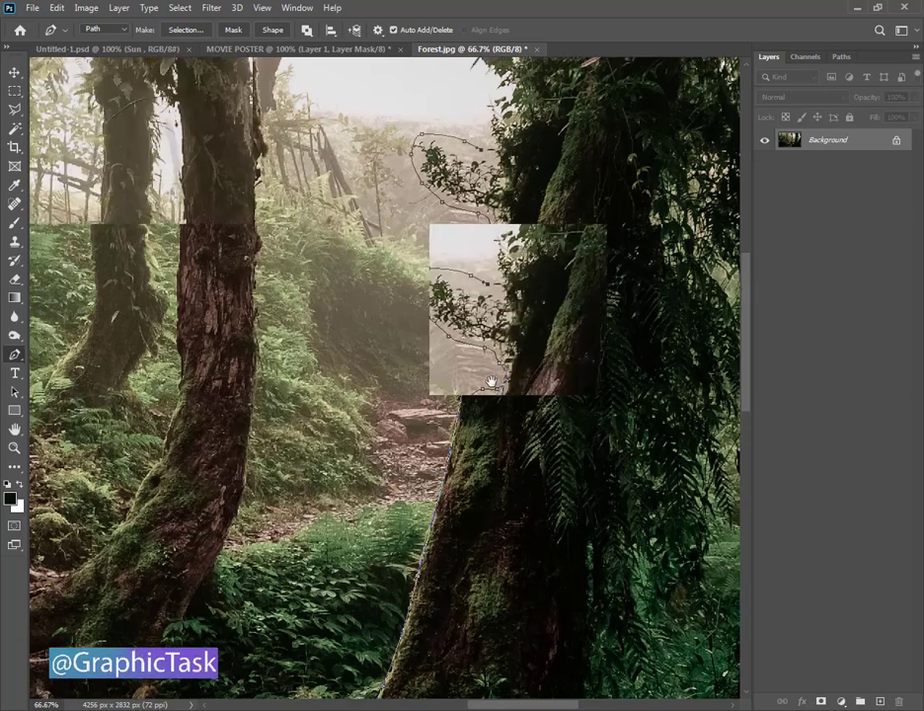
scroll(429, 205, "up", 3)
scroll(429, 204, "up", 2)
scroll(596, 169, "right", 3)
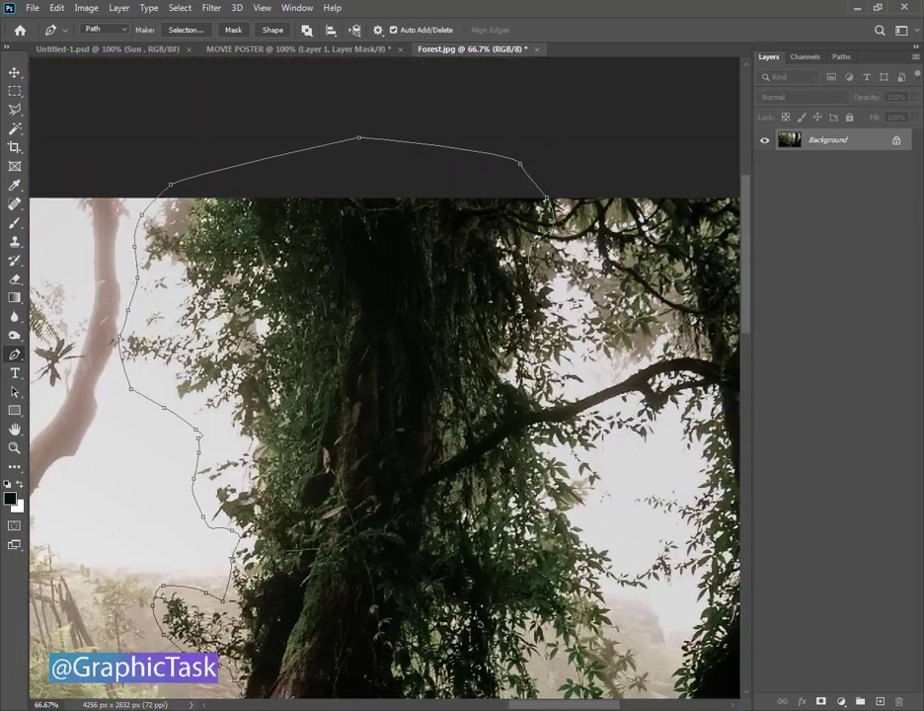
scroll(595, 169, "down", 1)
scroll(414, 375, "down", 2)
scroll(345, 346, "down", 2)
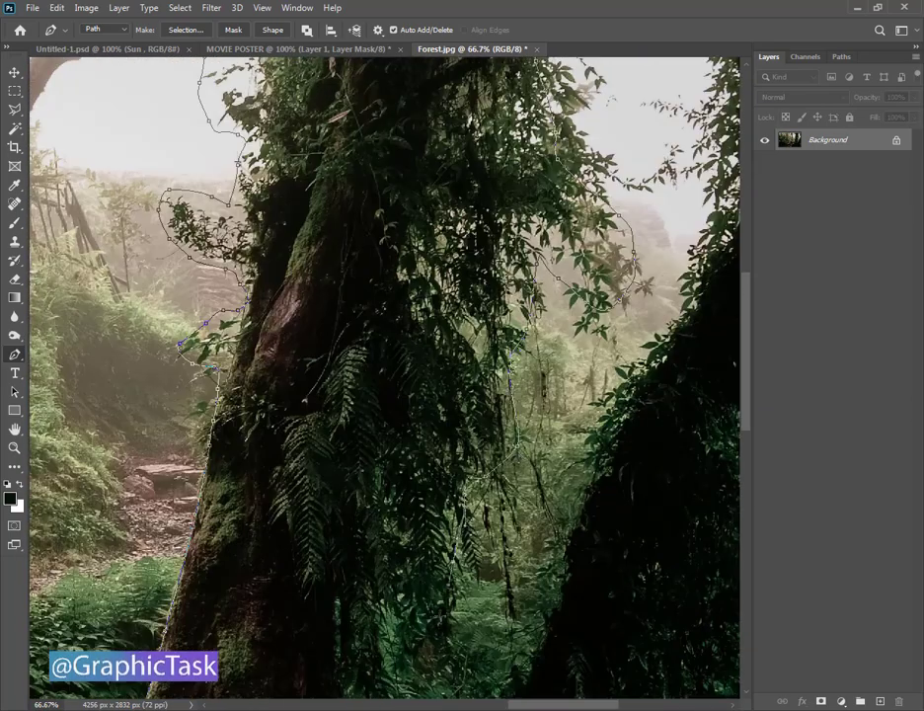
scroll(296, 296, "down", 2)
scroll(296, 444, "down", 2)
scroll(296, 444, "left", 1)
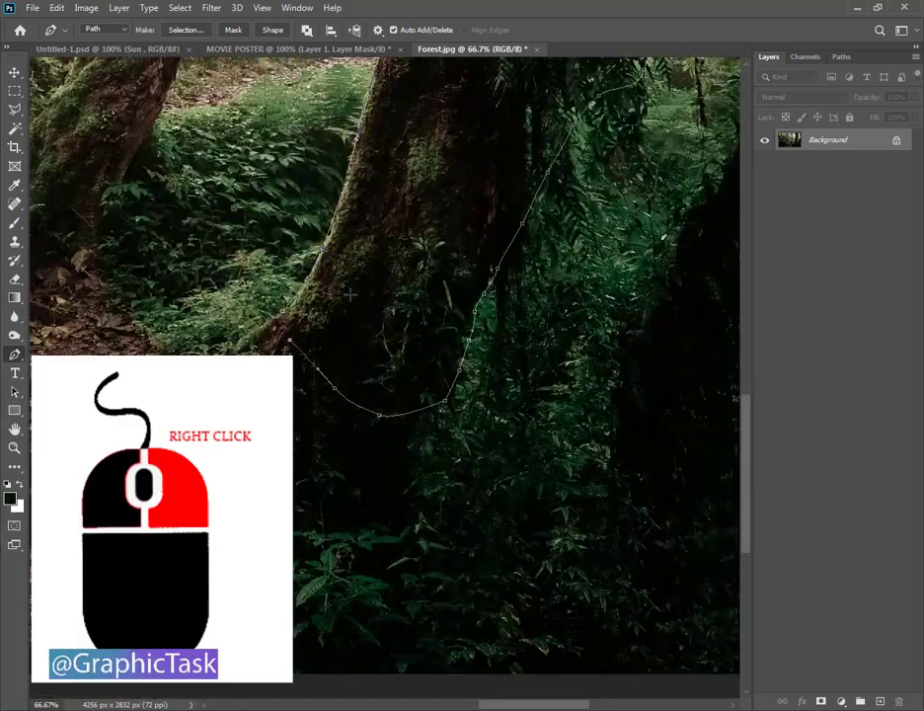
right_click(351, 297)
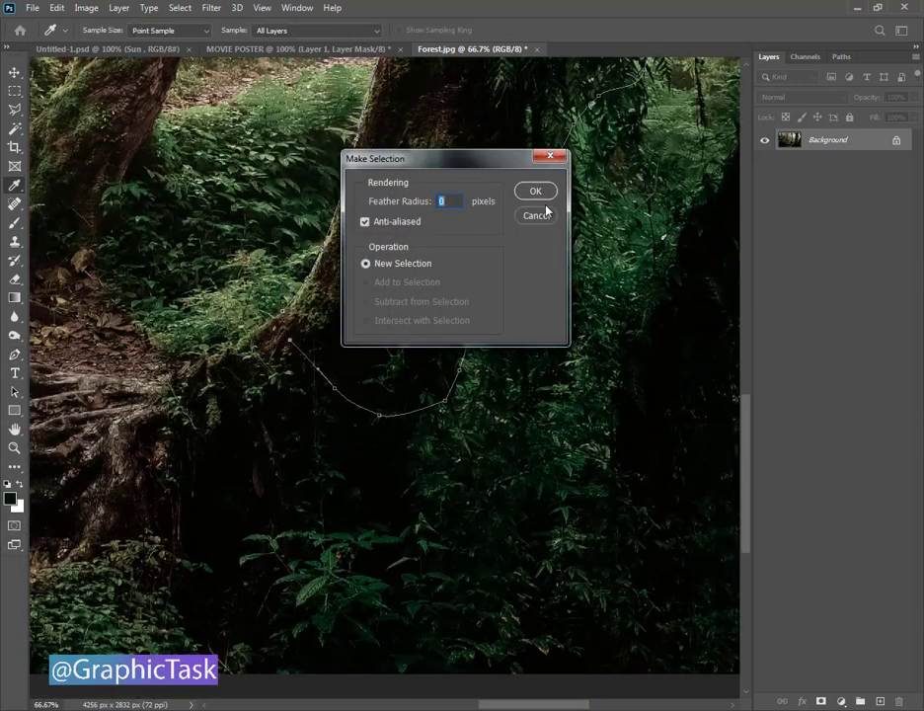
Turn the path into a 0 px feather selection and mask Layer 0 to isolate the tree
left_click(528, 191)
left_click(14, 128)
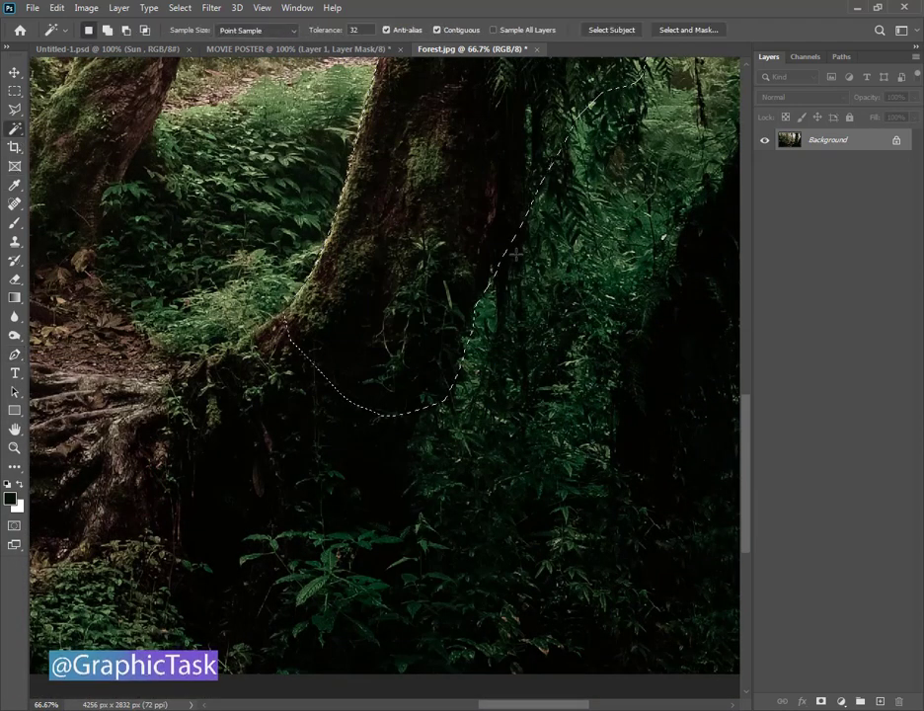
key("ctrl+0")
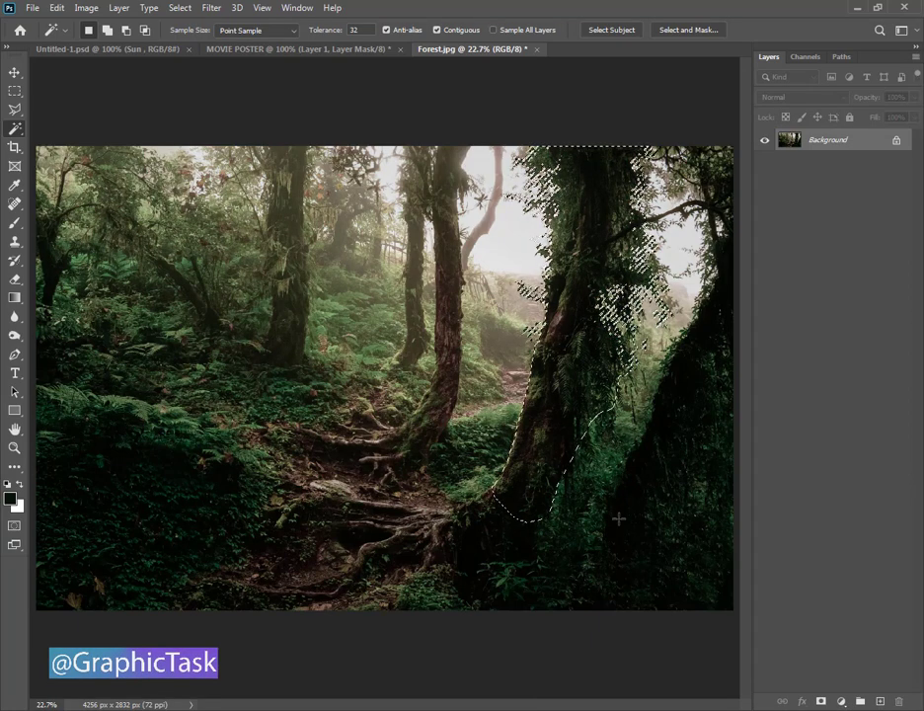
left_click(820, 701)
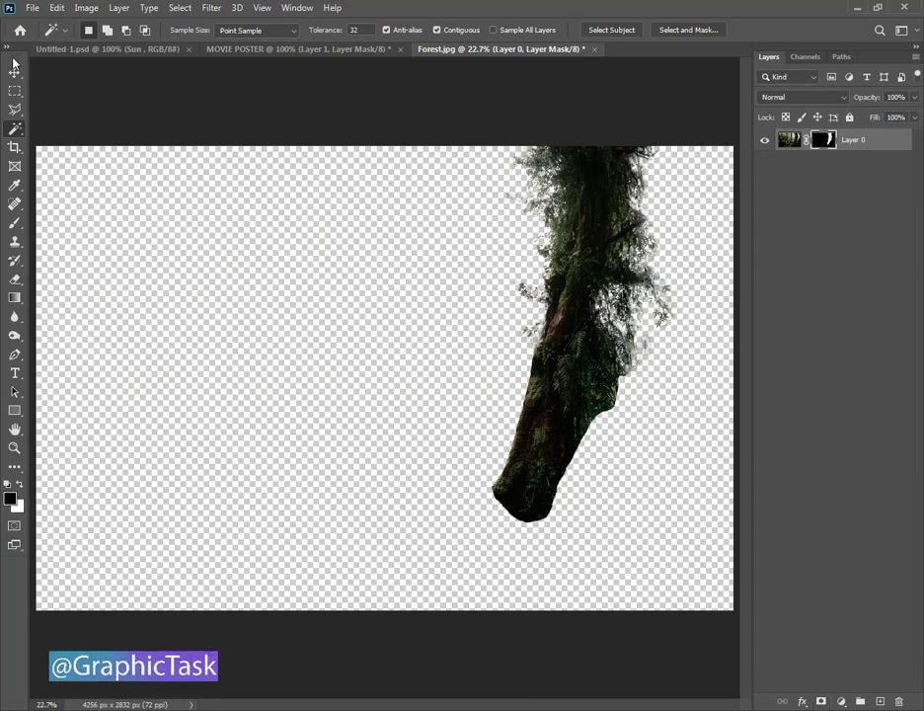
Convert the cut-out tree layer to a Smart Object and drag it into MOVIE POSTER
left_click(15, 71)
right_click(859, 139)
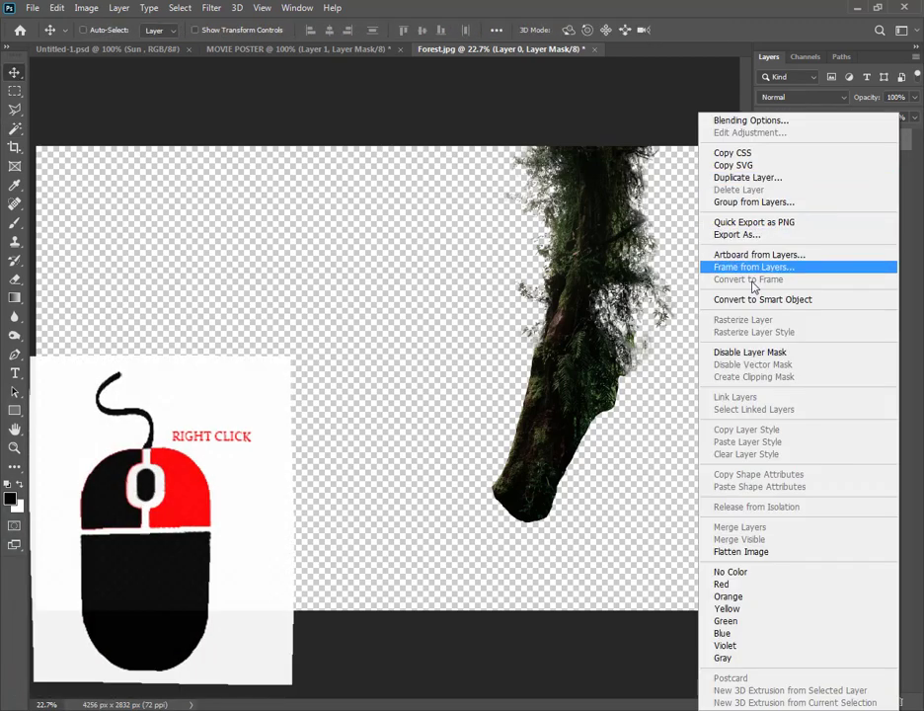
left_click(756, 299)
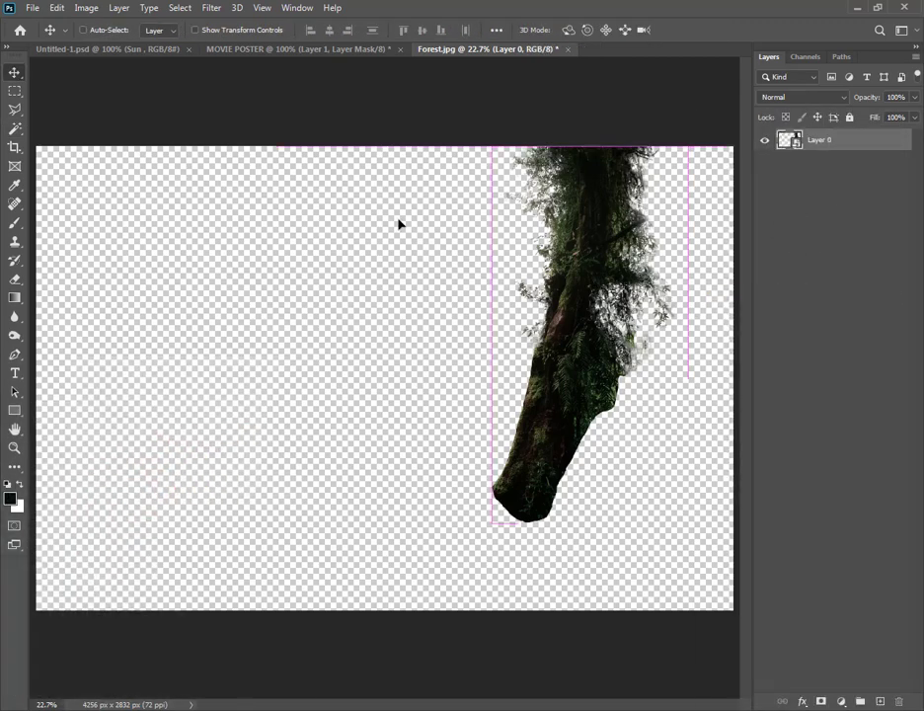
mouse_move(398, 223)
left_mouse_down()
mouse_move(260, 35)
mouse_move(346, 265)
left_mouse_up()
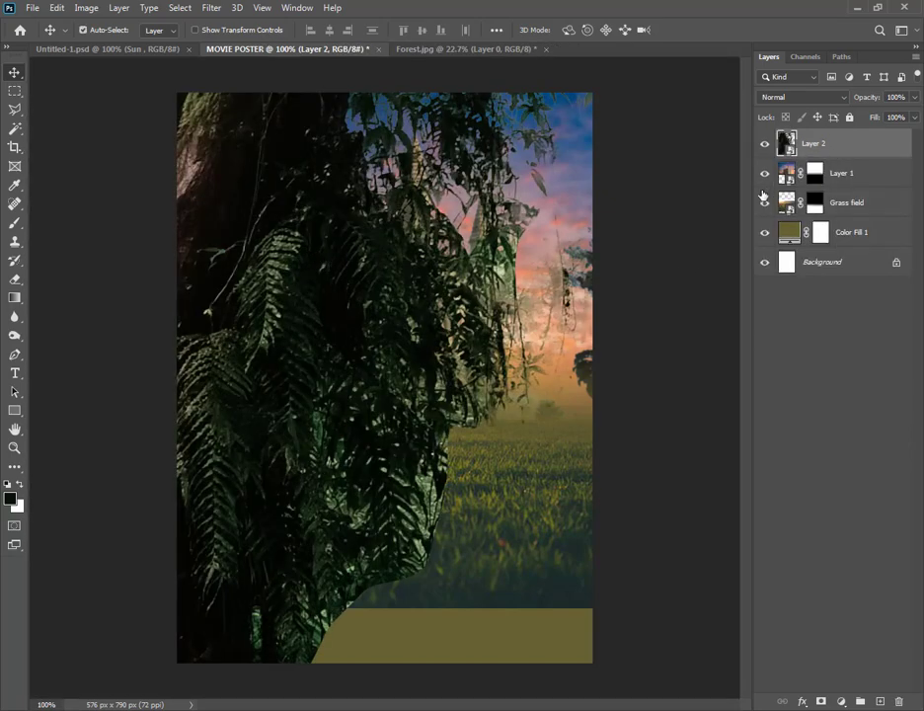
Scale the tree to 34%, flip it horizontally and move it toward the left edge
key("ctrl+t")
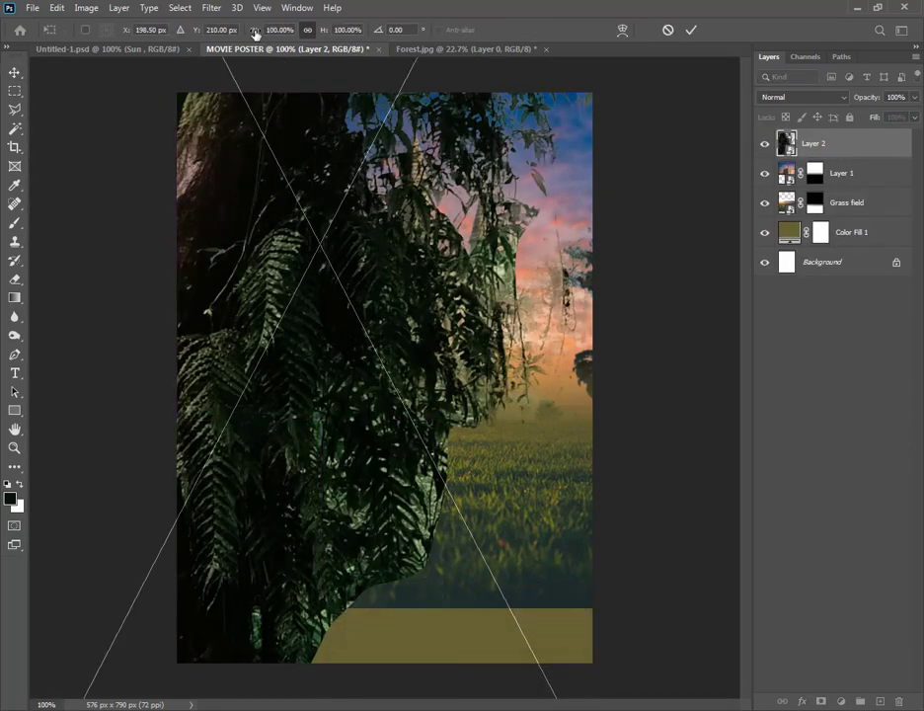
left_click_drag(255, 34, 187, 34)
right_click(382, 309)
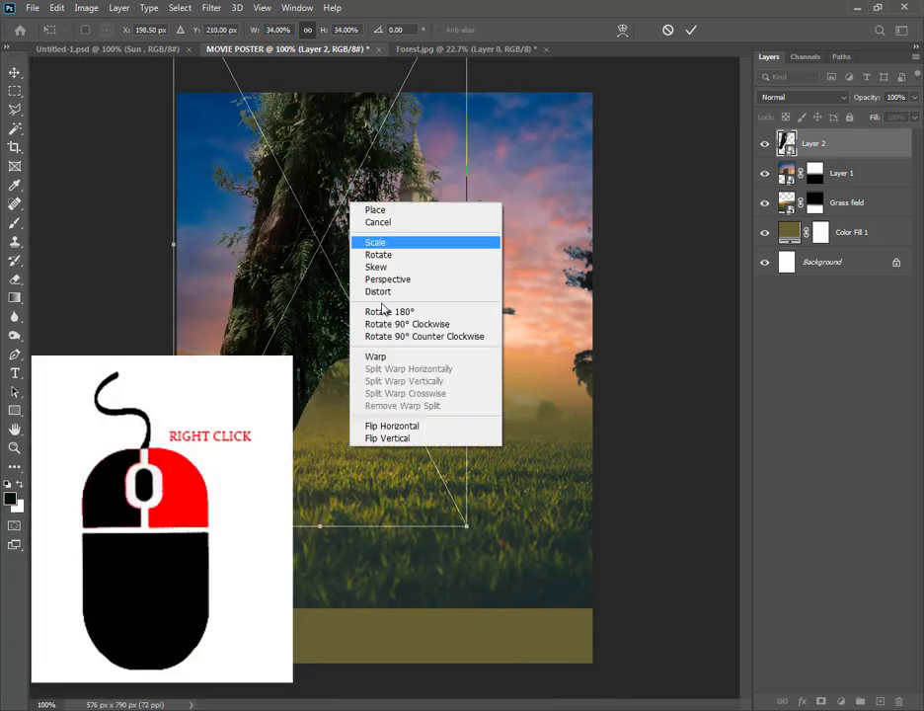
left_click(410, 427)
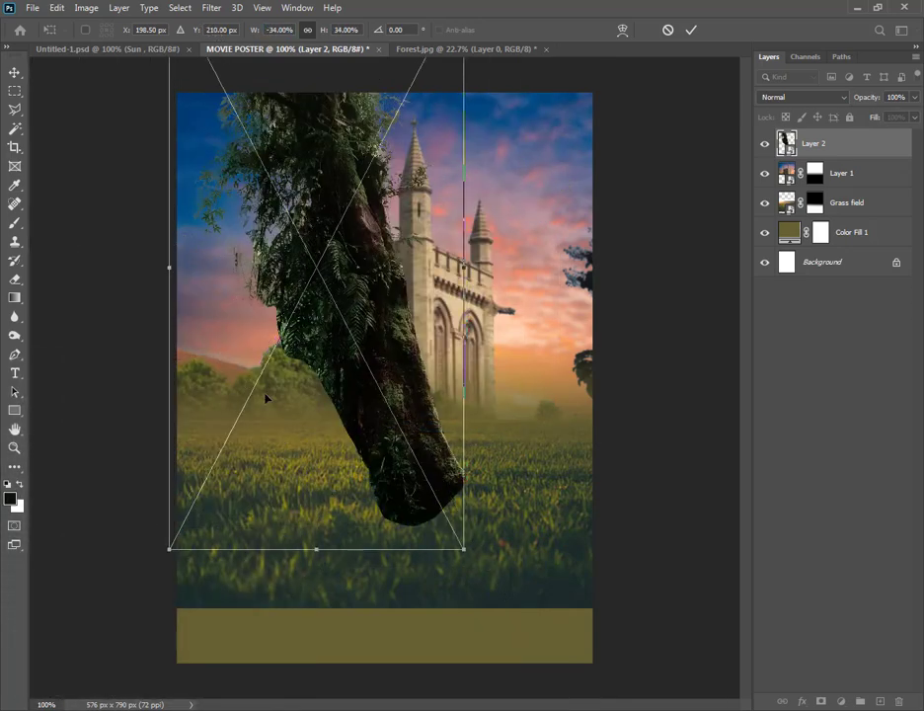
left_click_drag(266, 398, 198, 370)
Rotate the tree about 172°, fit it along the left edge, commit, and open Tree.jpg
left_click_drag(28, 415, 423, 353)
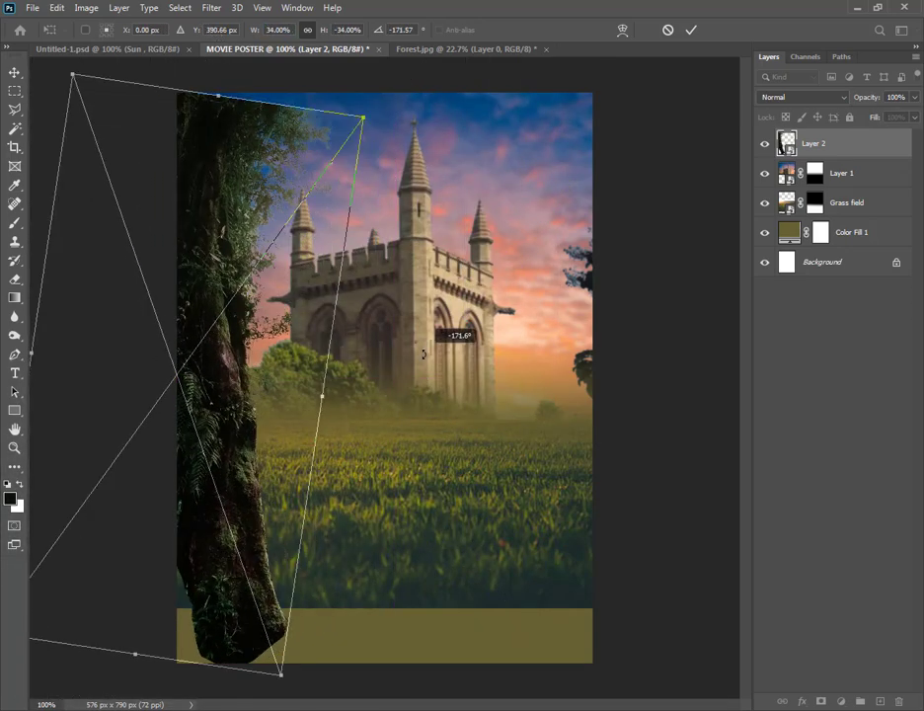
left_click_drag(219, 95, 195, 69)
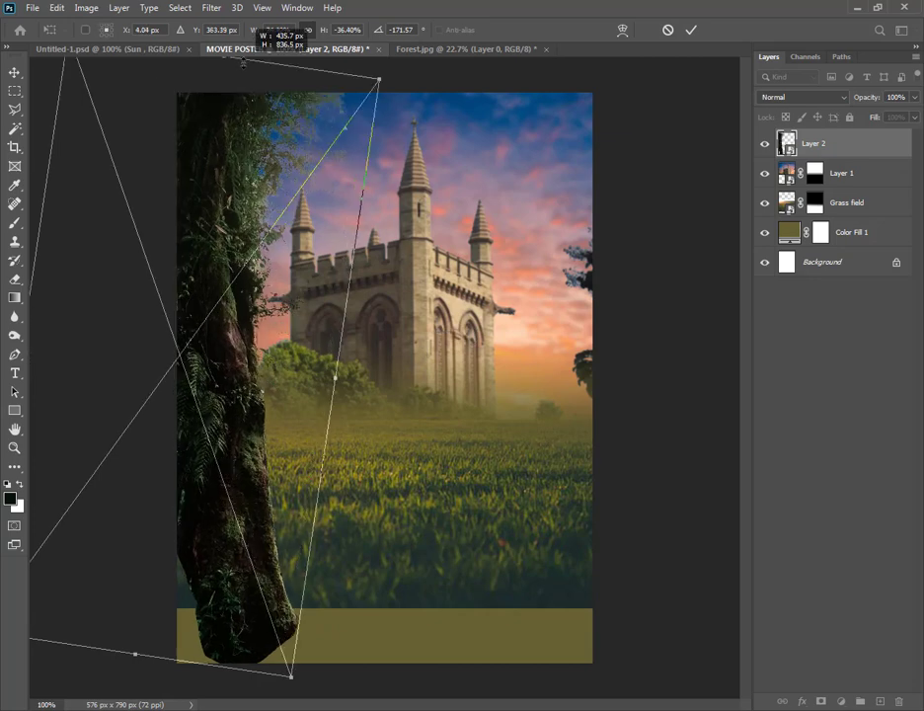
mouse_move(193, 246)
left_mouse_down()
mouse_move(206, 255)
mouse_move(198, 264)
left_mouse_up()
left_click(691, 30)
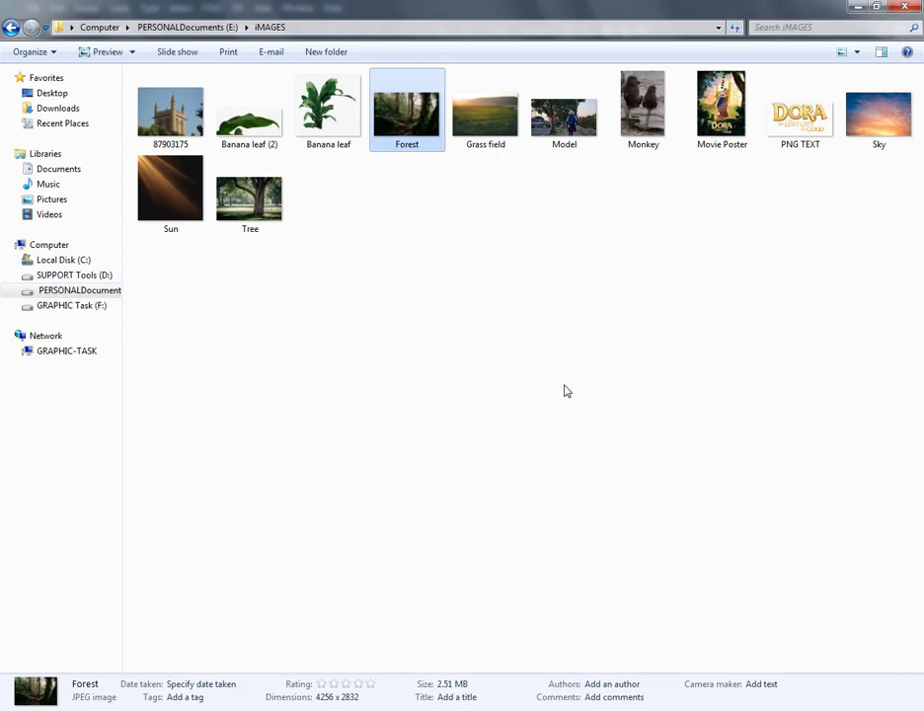
left_click(565, 390)
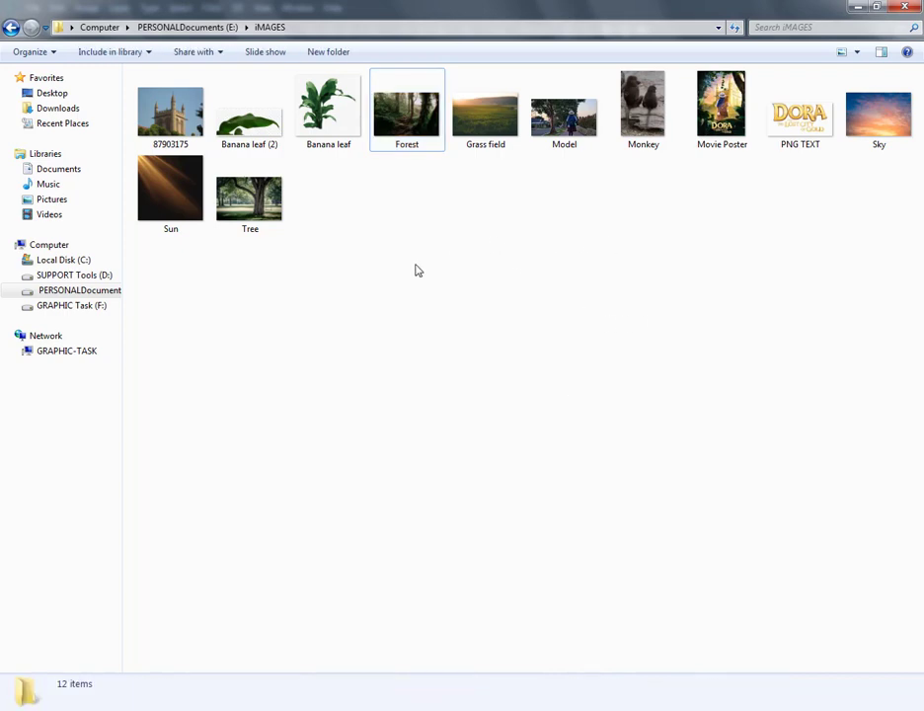
mouse_move(250, 200)
left_mouse_down()
mouse_move(470, 553)
mouse_move(597, 10)
left_mouse_up()
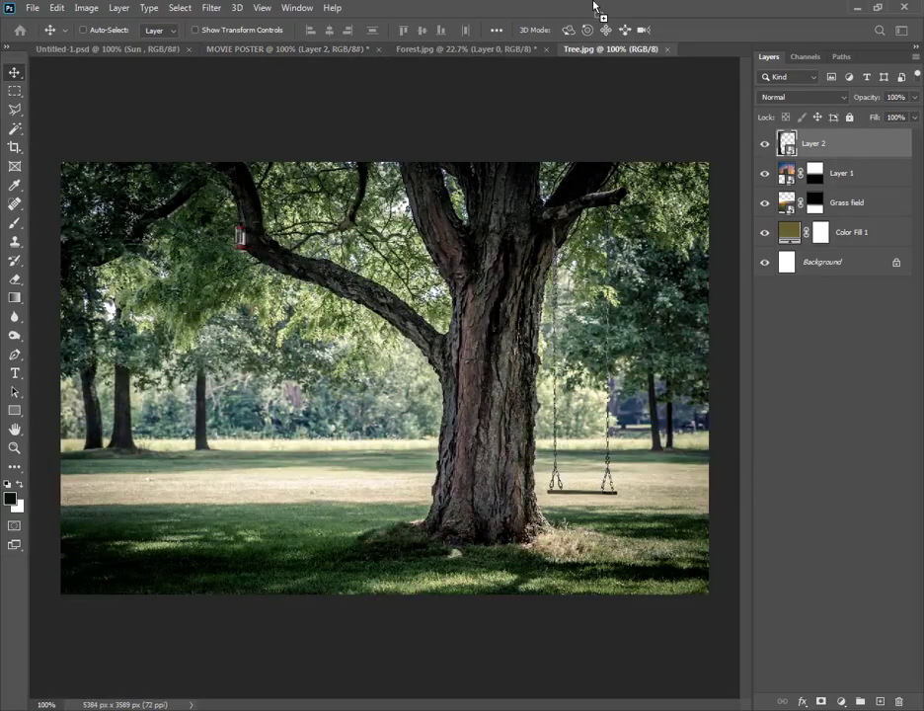
Close the Forest document without saving and zoom into Tree.jpg
left_click(509, 51)
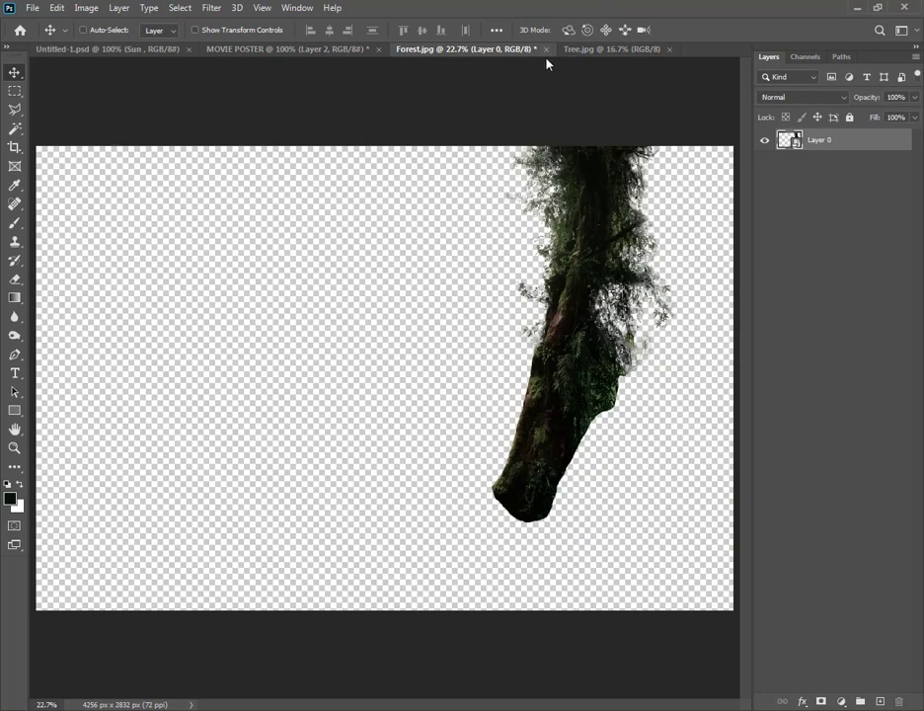
left_click(547, 49)
left_click(462, 265)
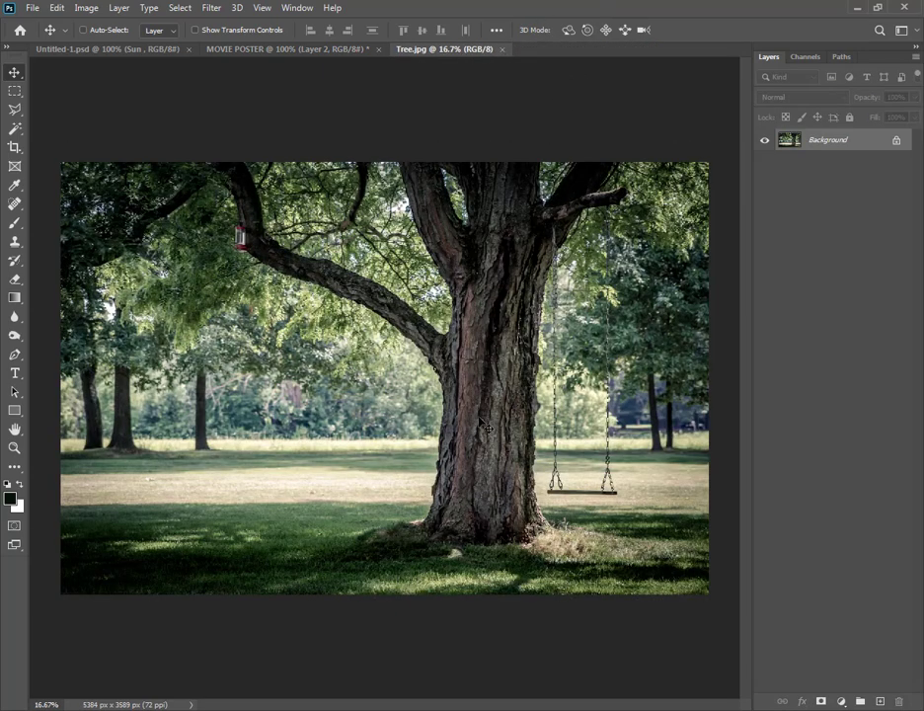
scroll(441, 556, "up", 1)
scroll(449, 494, "up", 1)
scroll(458, 433, "up", 1)
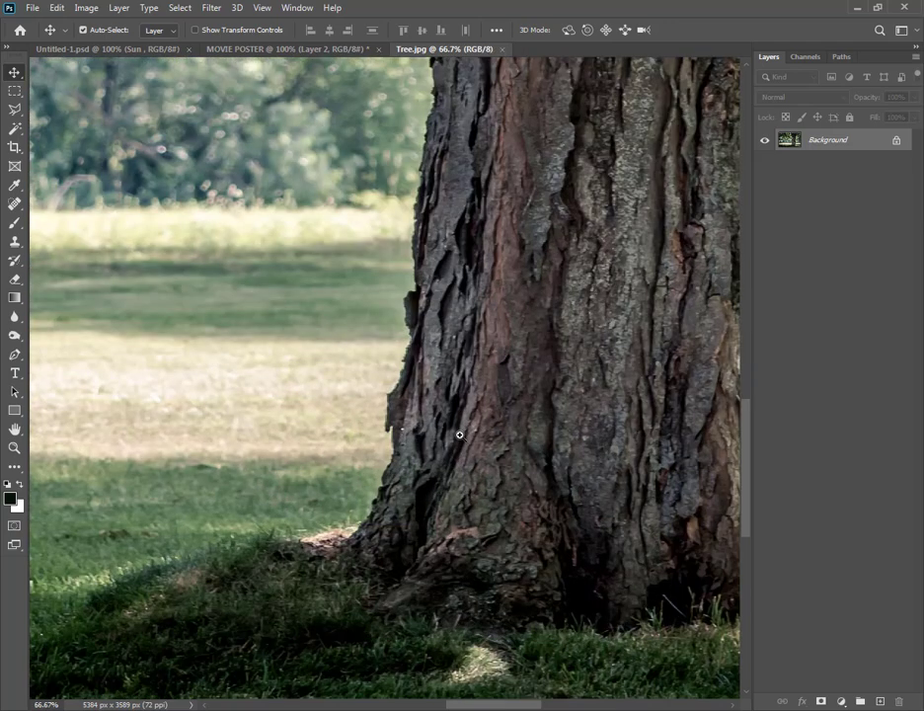
scroll(434, 435, "up", 1)
Trace a path around the large tree trunk with the Pen tool
key("p")
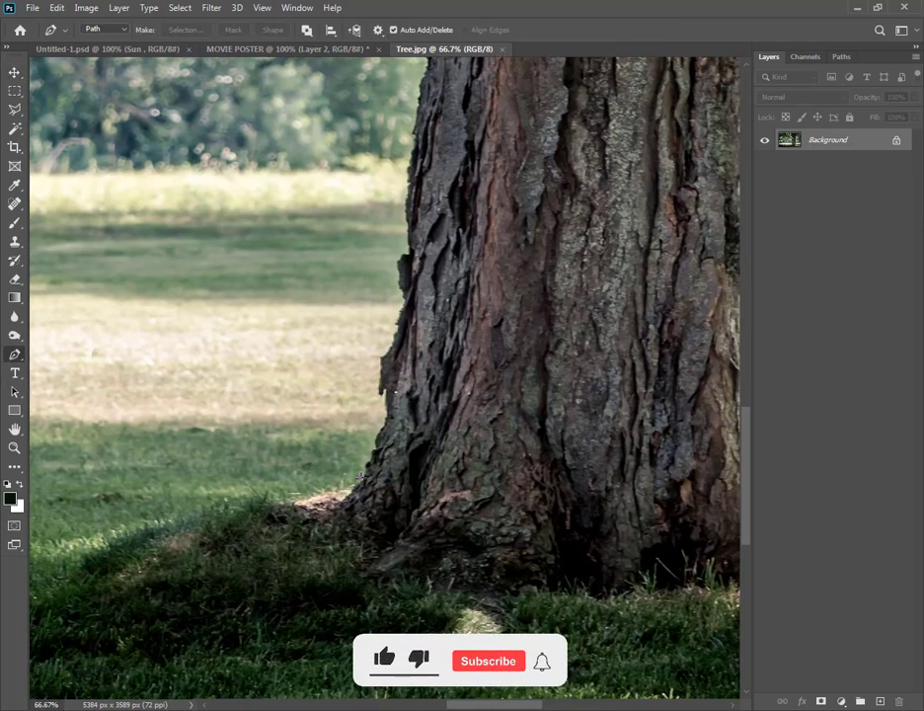
left_click(374, 452)
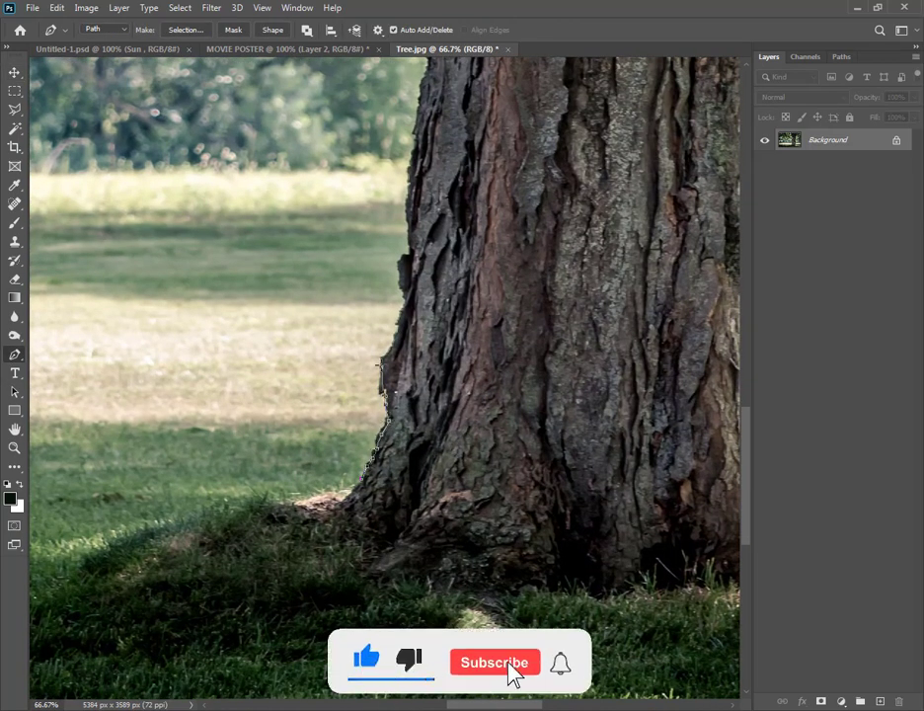
scroll(385, 376, "up", 5)
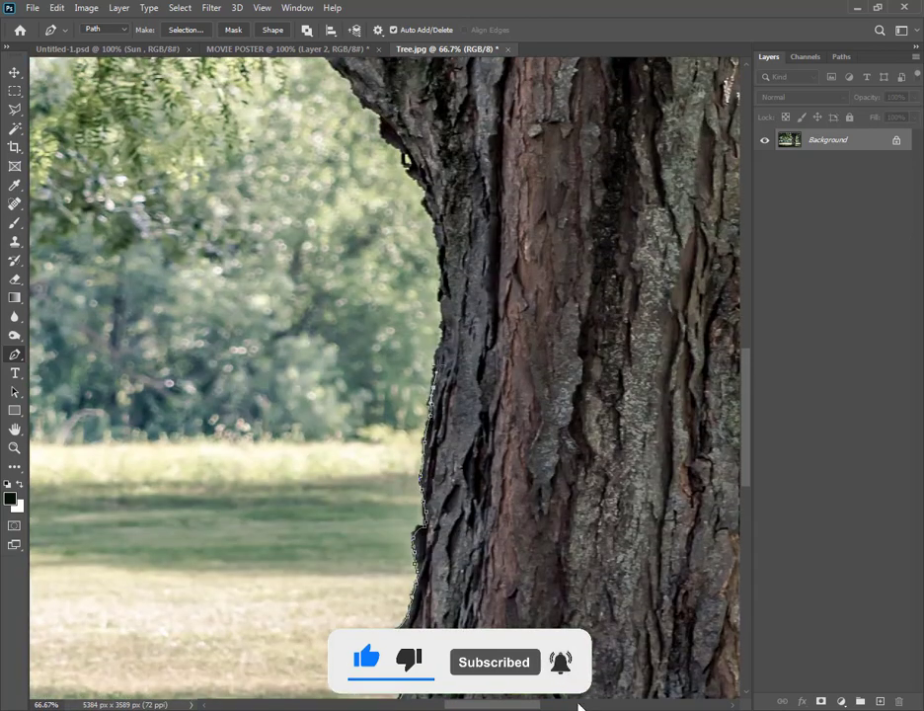
scroll(551, 506, "up", 5)
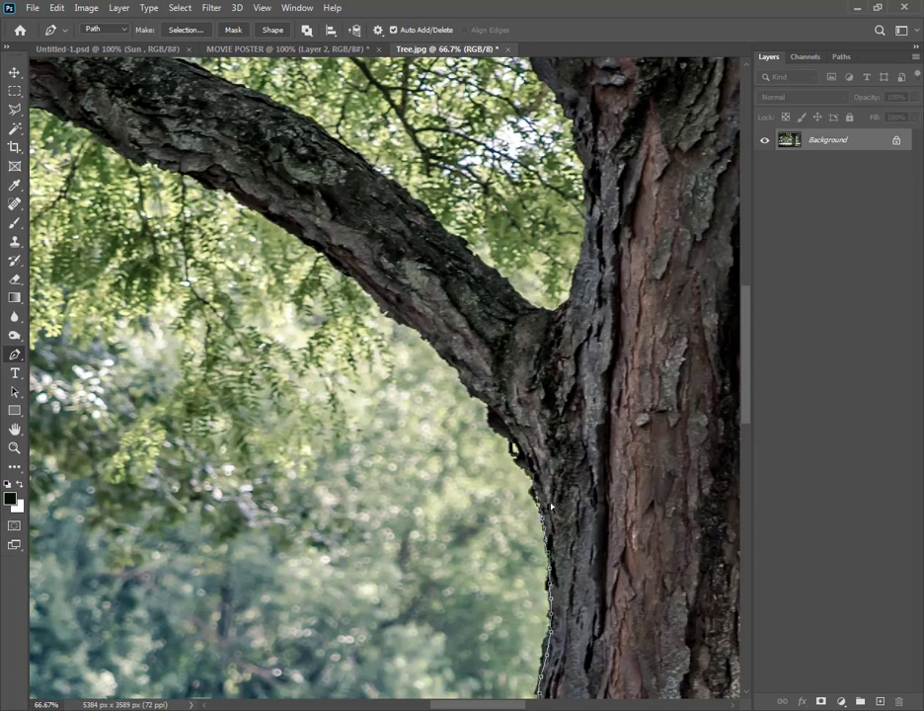
scroll(385, 375, "up", 5)
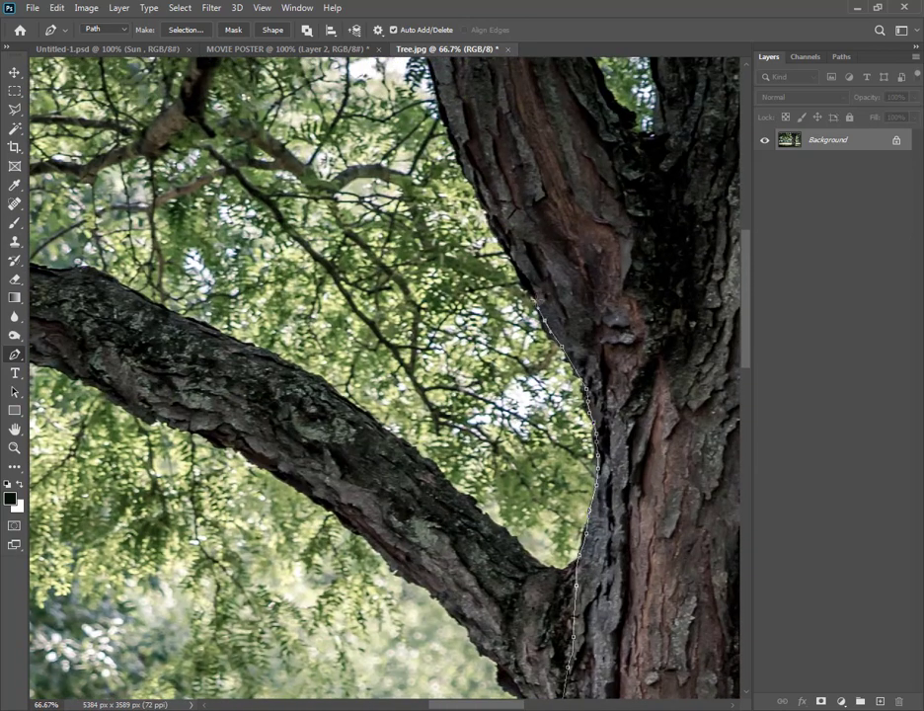
scroll(475, 186, "up", 3)
scroll(474, 186, "up", 3)
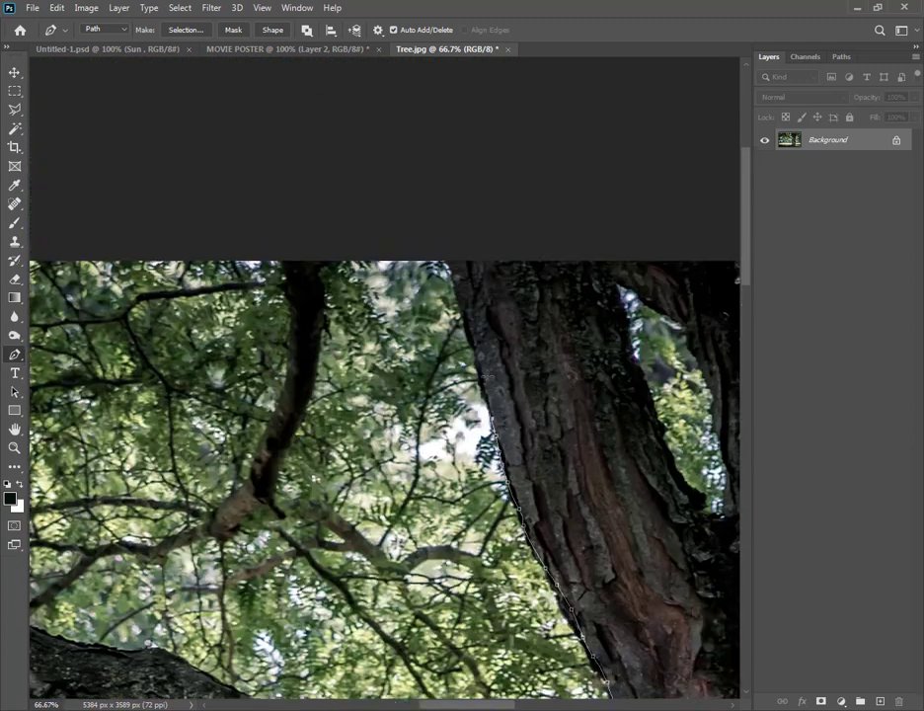
Fit the image in view and make the trunk path a selection with feather 0
key("ctrl+0")
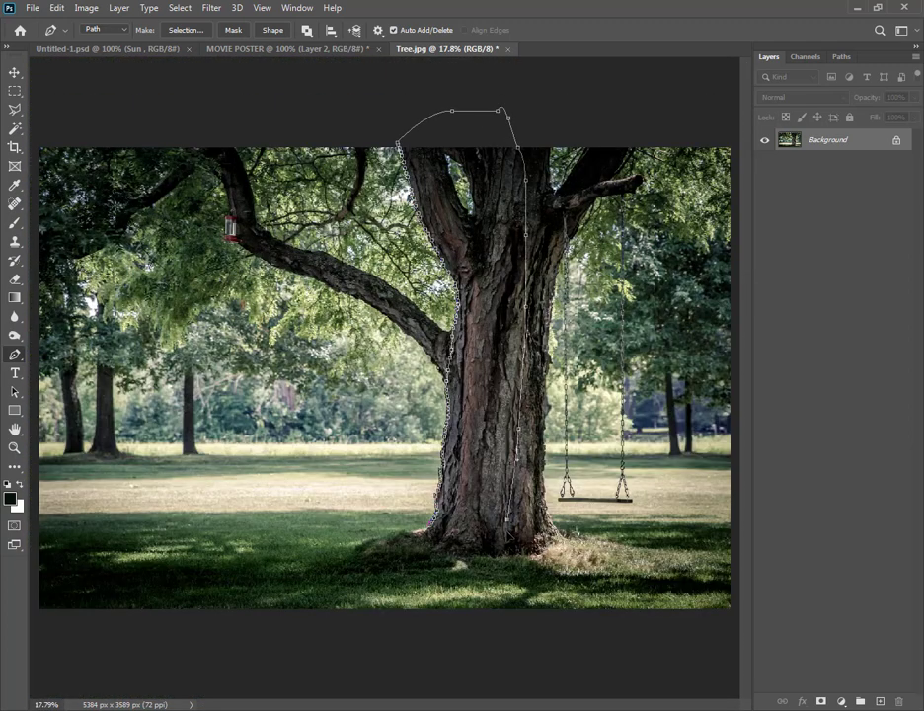
right_click(491, 127)
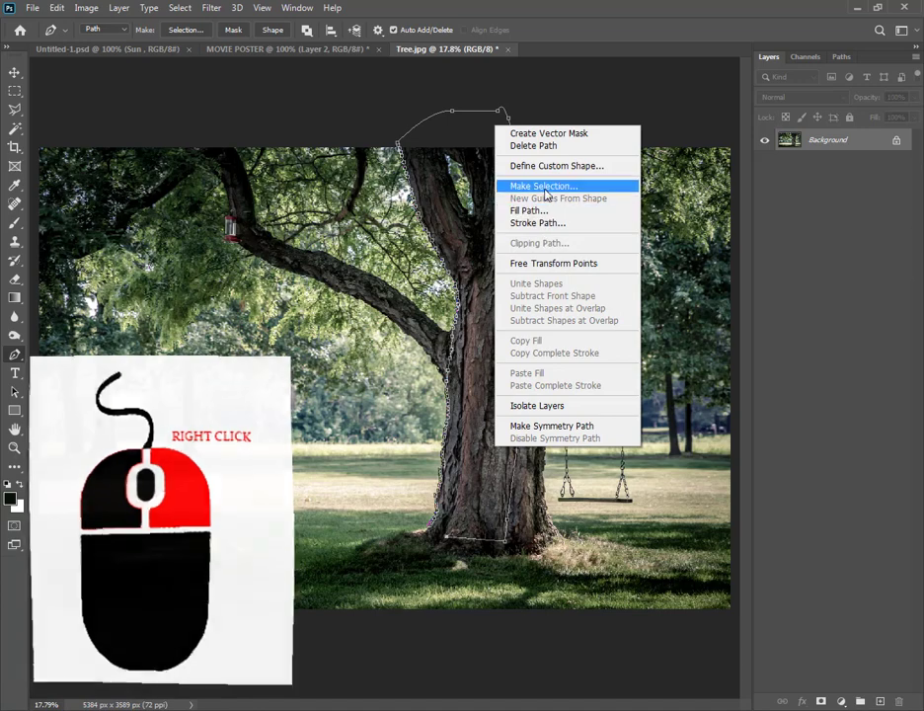
left_click(543, 184)
left_click(538, 192)
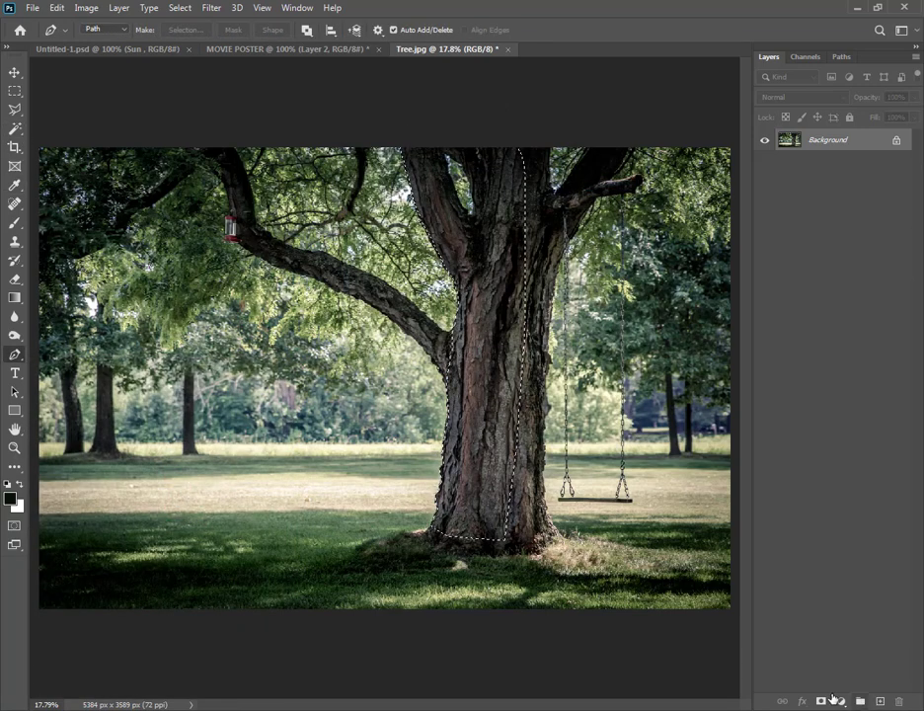
Add a layer mask from the trunk selection, convert the layer to a Smart Object, then rasterize it
left_click(820, 701)
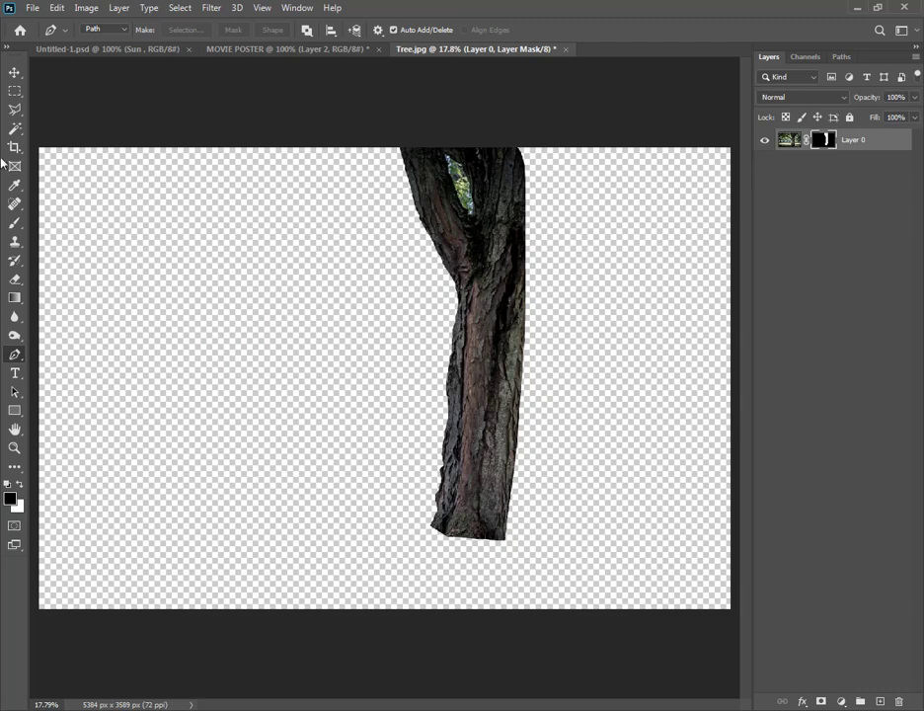
left_click(14, 72)
right_click(866, 139)
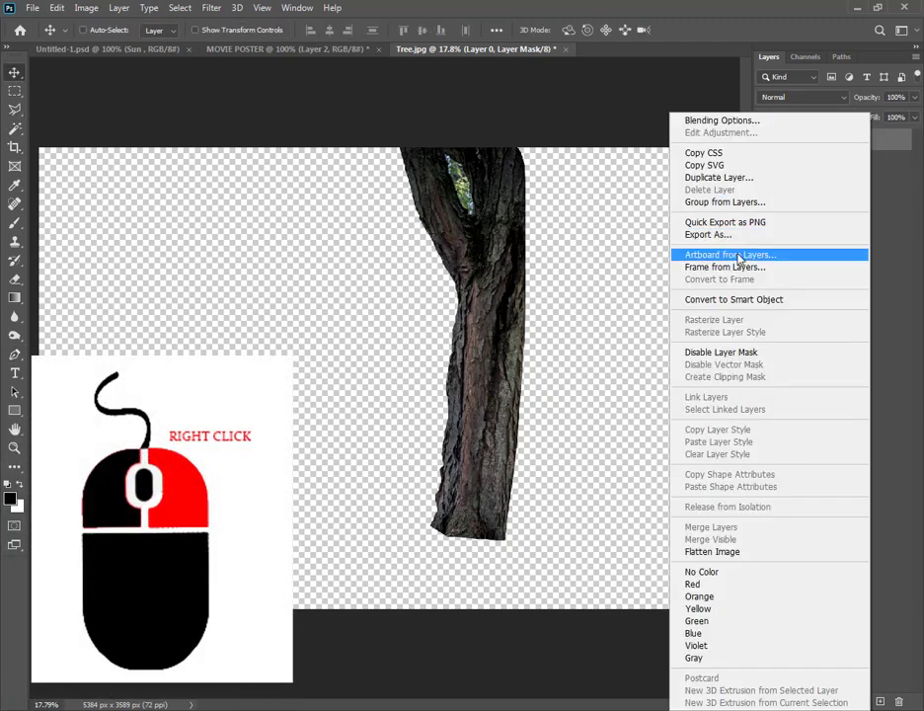
left_click(742, 300)
right_click(855, 139)
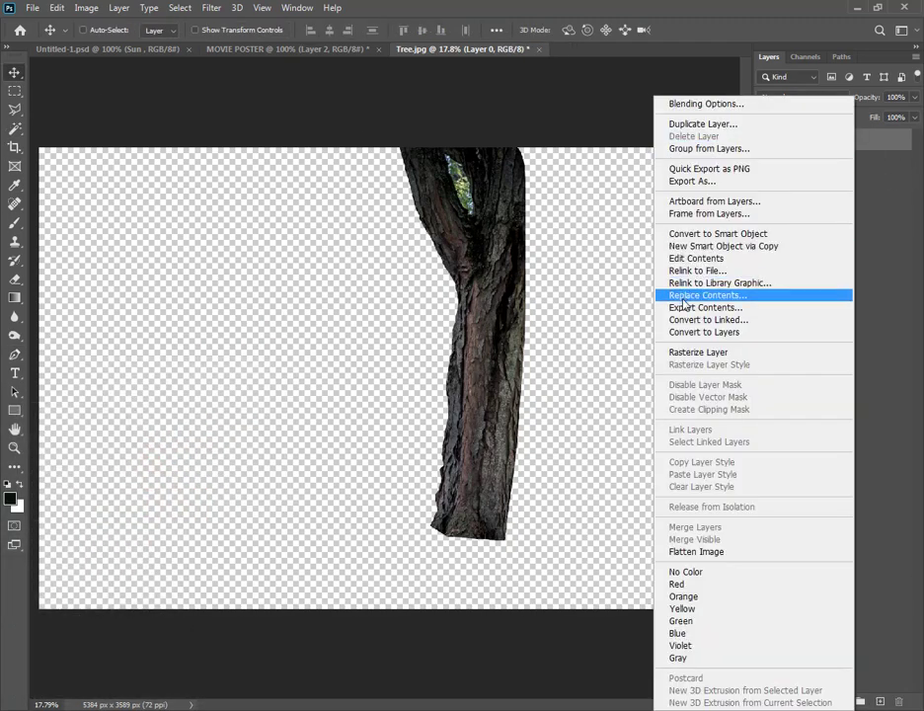
left_click(688, 352)
Zoom in and trace the hole in the upper trunk with the Pen tool
scroll(457, 174, "up", 1)
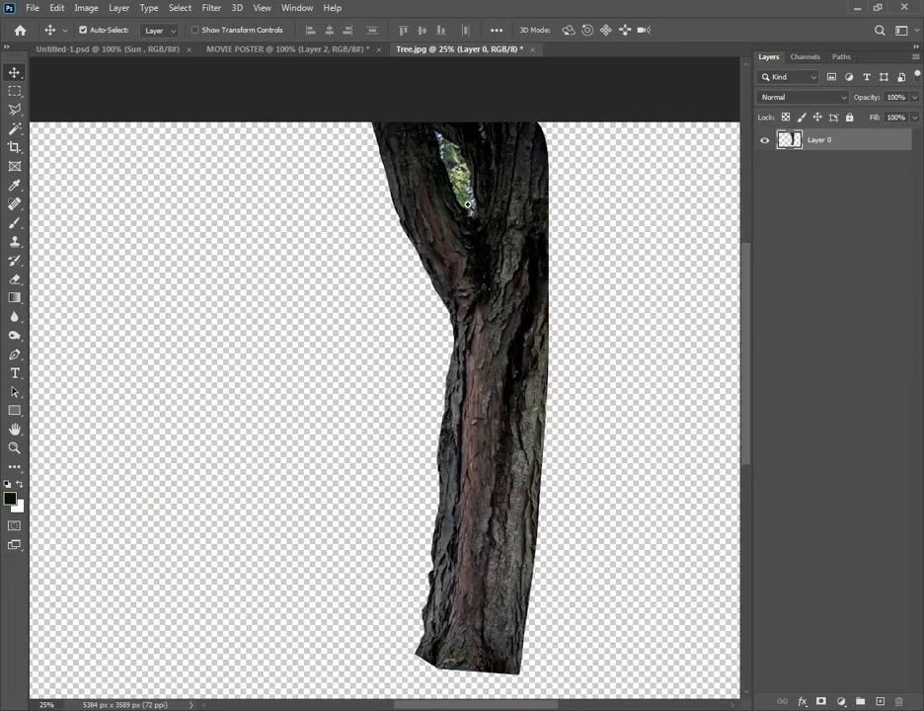
scroll(457, 174, "up", 1)
scroll(457, 174, "up", 1)
scroll(457, 174, "up", 1)
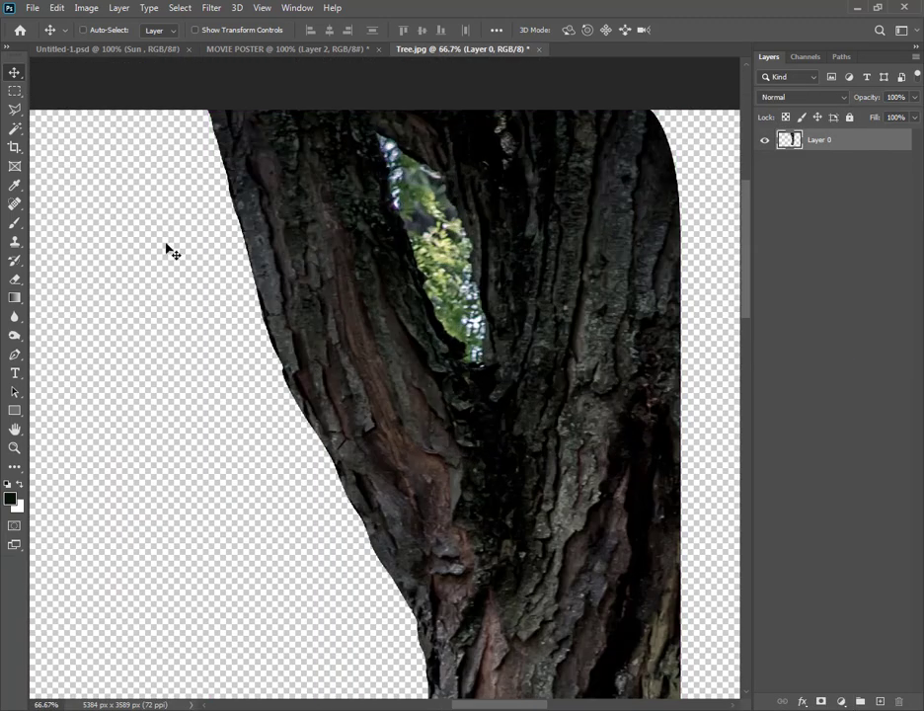
left_click(14, 352)
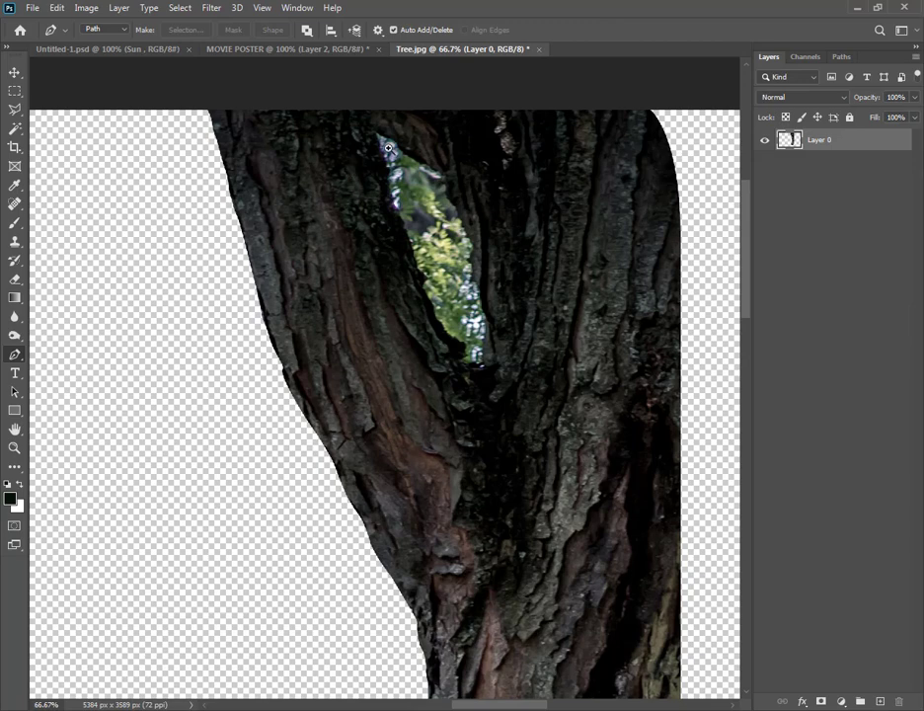
scroll(388, 147, "up", 1)
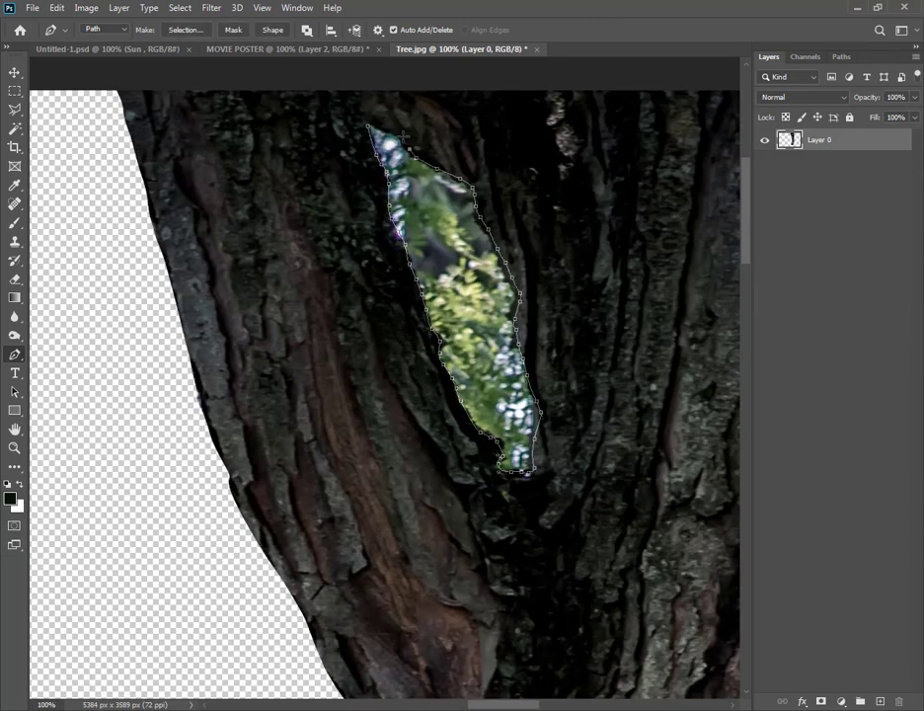
Turn the hole path into a selection, delete the foliage, and drag the trunk into MOVIE POSTER
right_click(378, 178)
left_click(453, 245)
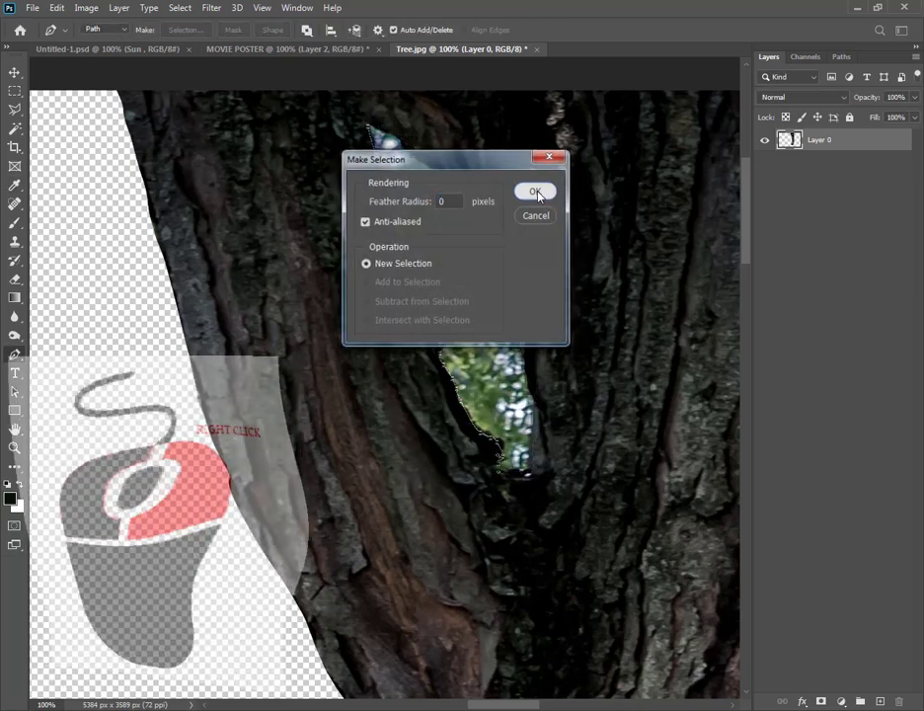
left_click(536, 194)
key("Delete")
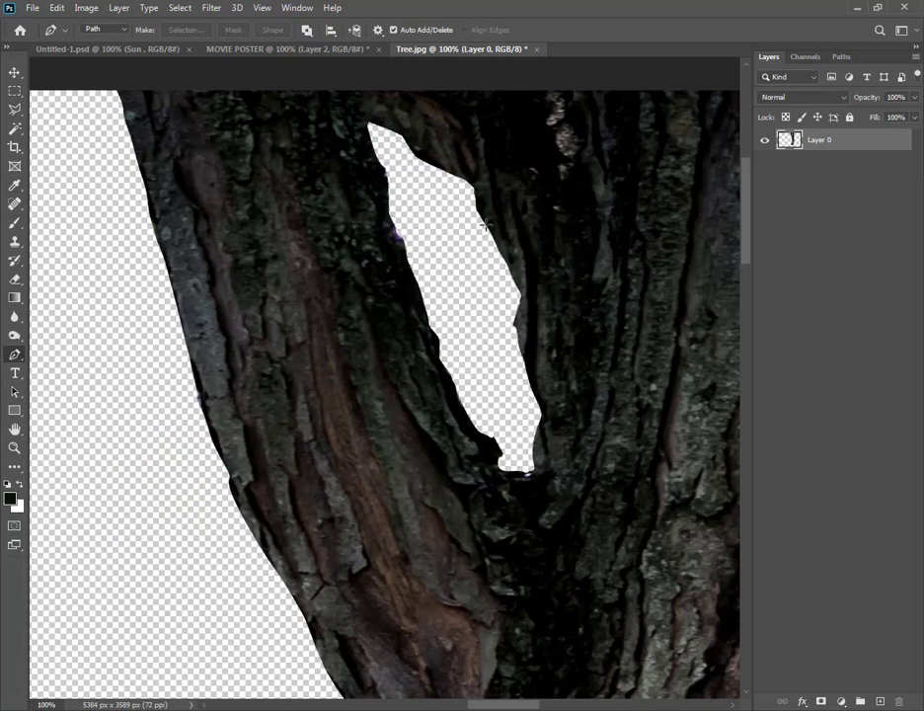
key("ctrl+0")
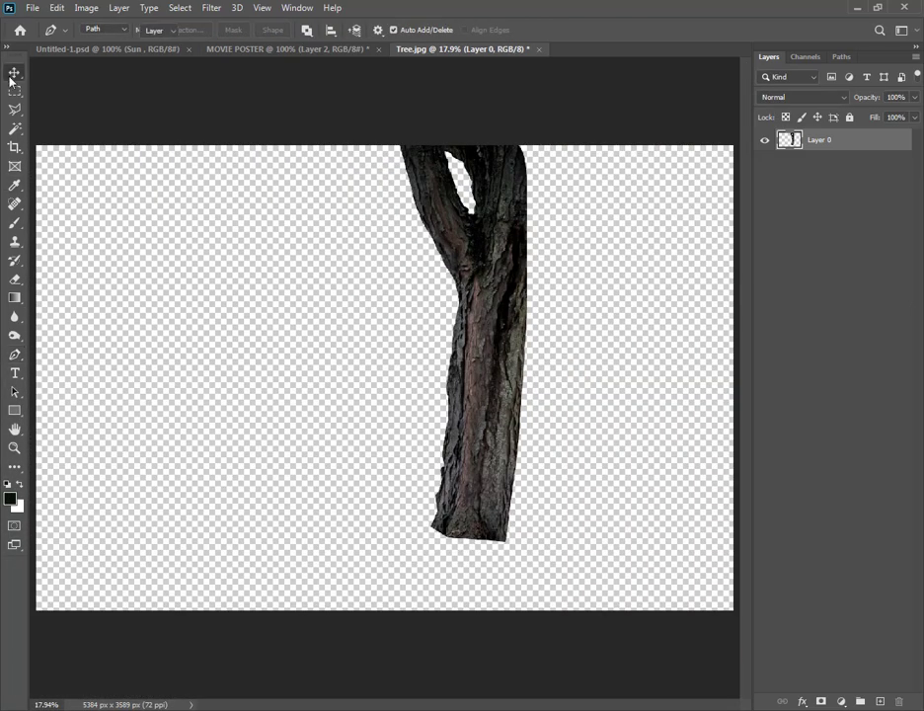
left_click(13, 72)
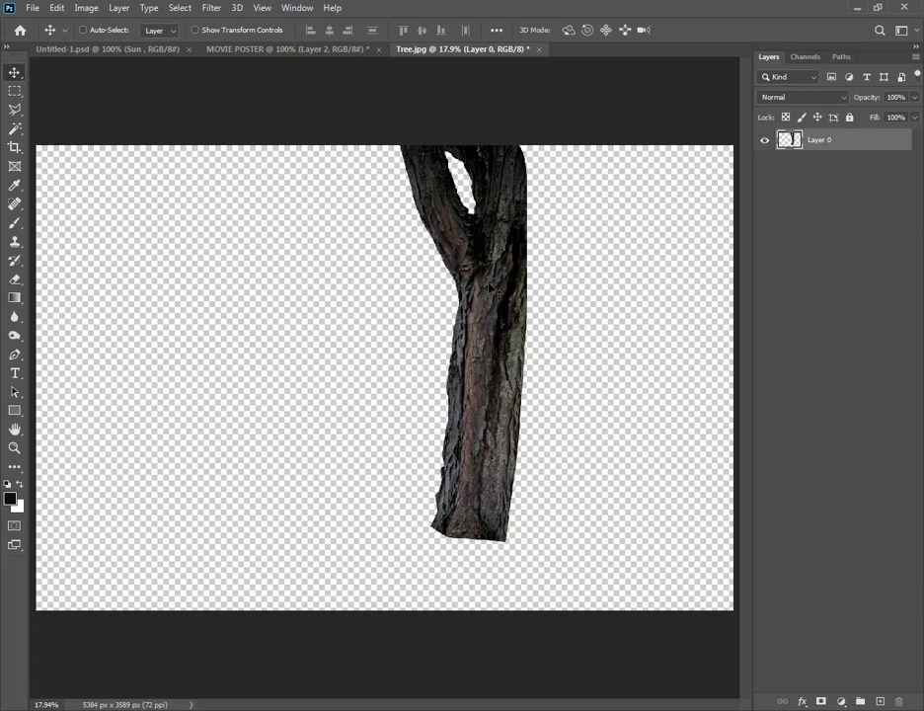
mouse_move(489, 287)
left_mouse_down()
mouse_move(306, 61)
mouse_move(356, 205)
left_mouse_up()
Scale the trunk to 27%, set it nearly upright along the right edge, then open Banana leaf.png
key("ctrl+t")
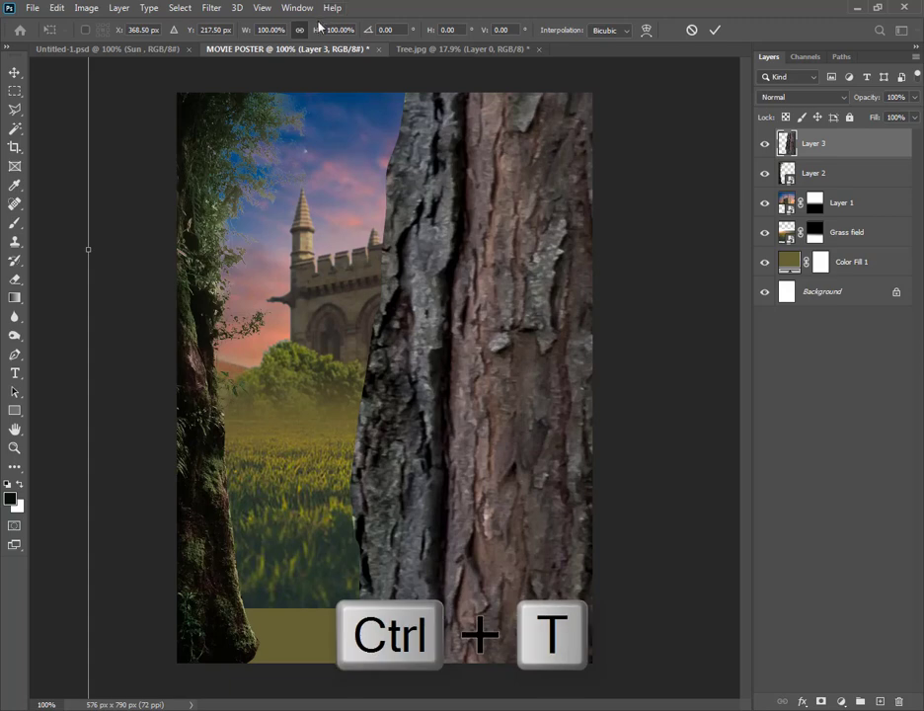
left_click_drag(243, 31, 192, 37)
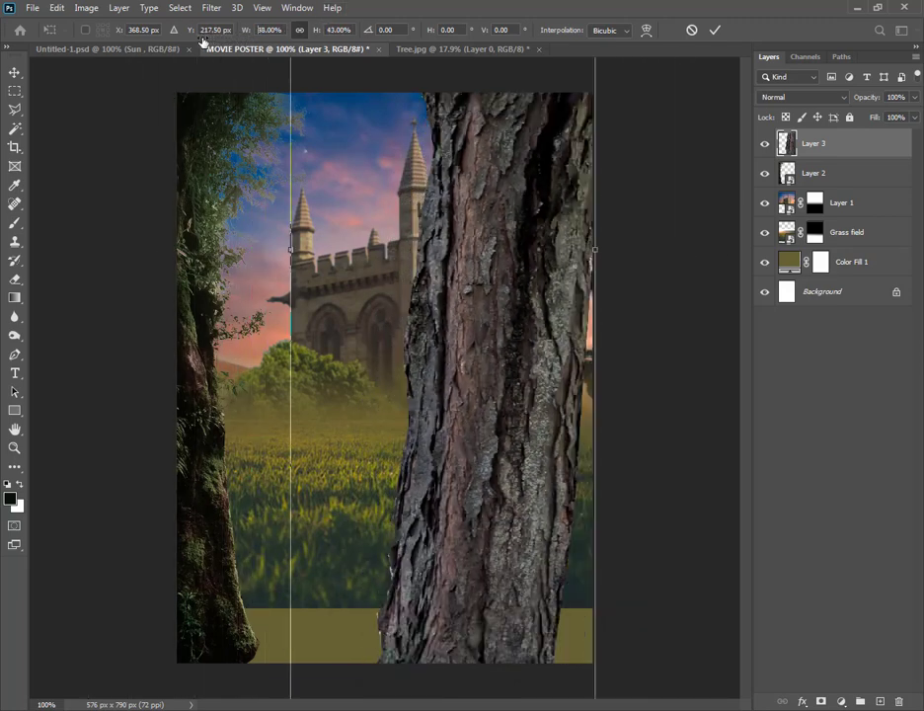
mouse_move(453, 335)
left_mouse_down()
mouse_move(530, 422)
mouse_move(586, 441)
left_mouse_up()
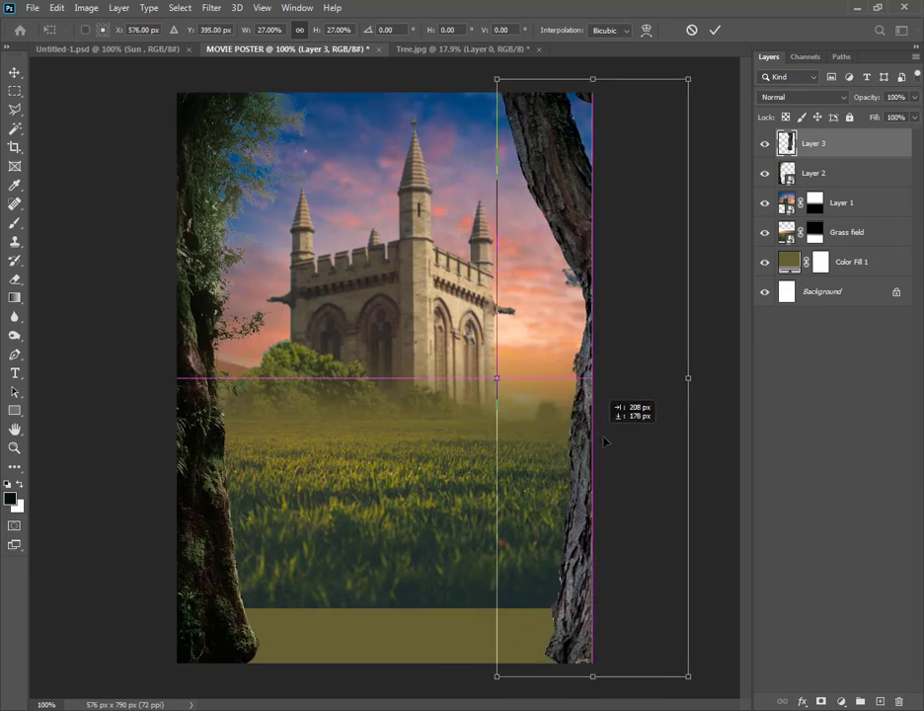
left_click_drag(586, 441, 596, 441)
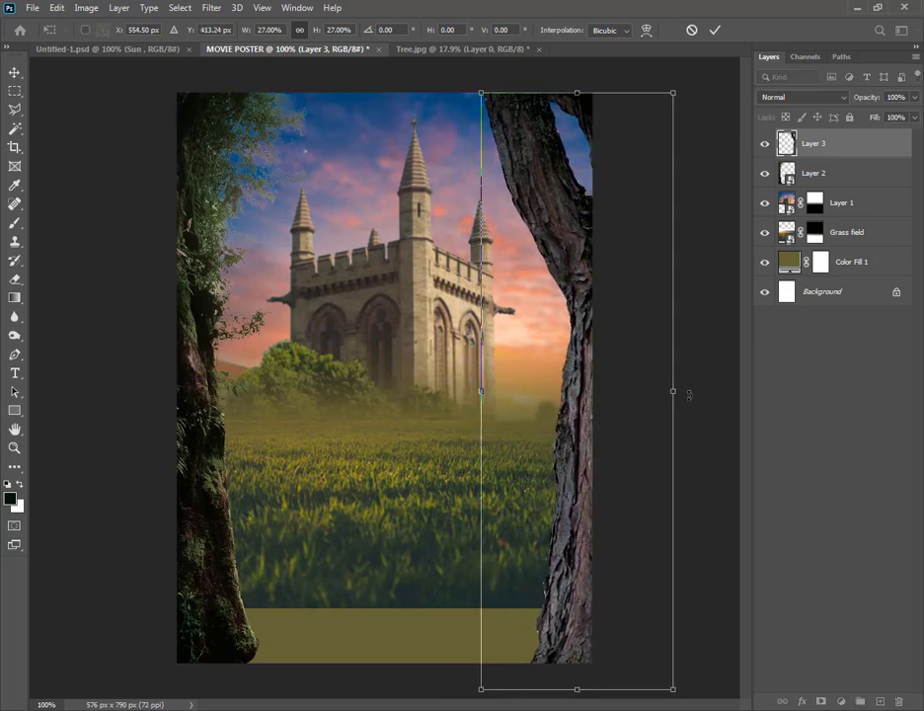
left_click_drag(688, 395, 691, 391)
left_click_drag(610, 404, 612, 398)
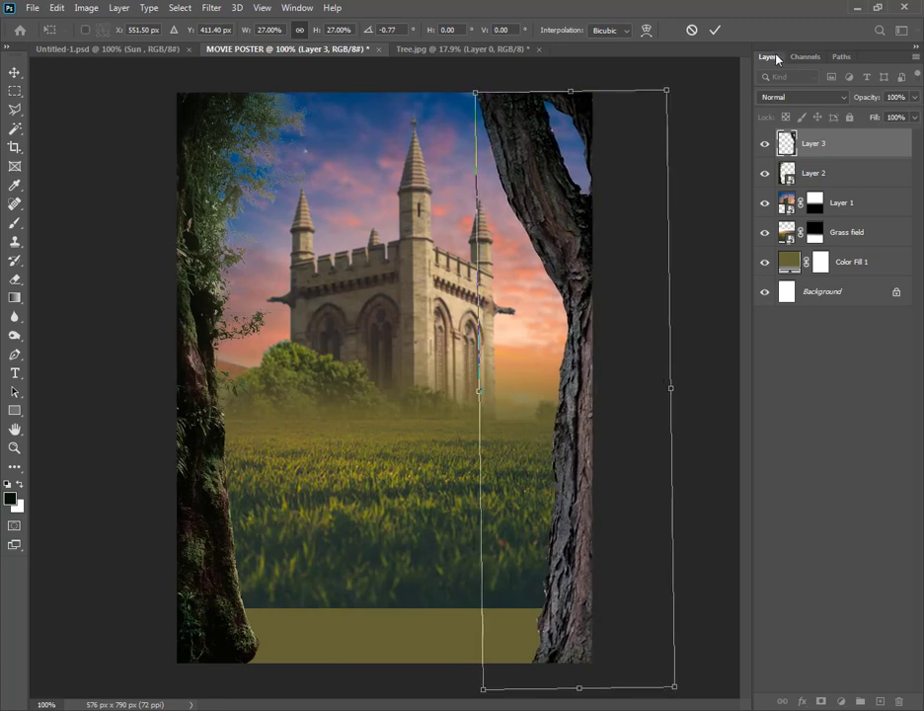
left_click(714, 31)
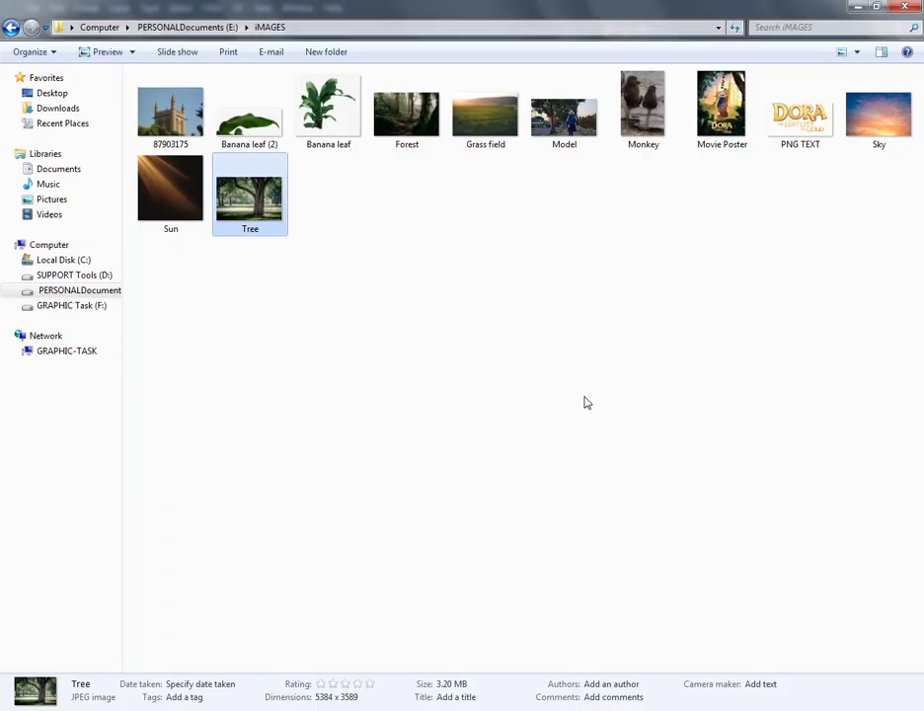
mouse_move(311, 133)
left_mouse_down()
mouse_move(415, 615)
mouse_move(577, 8)
left_mouse_up()
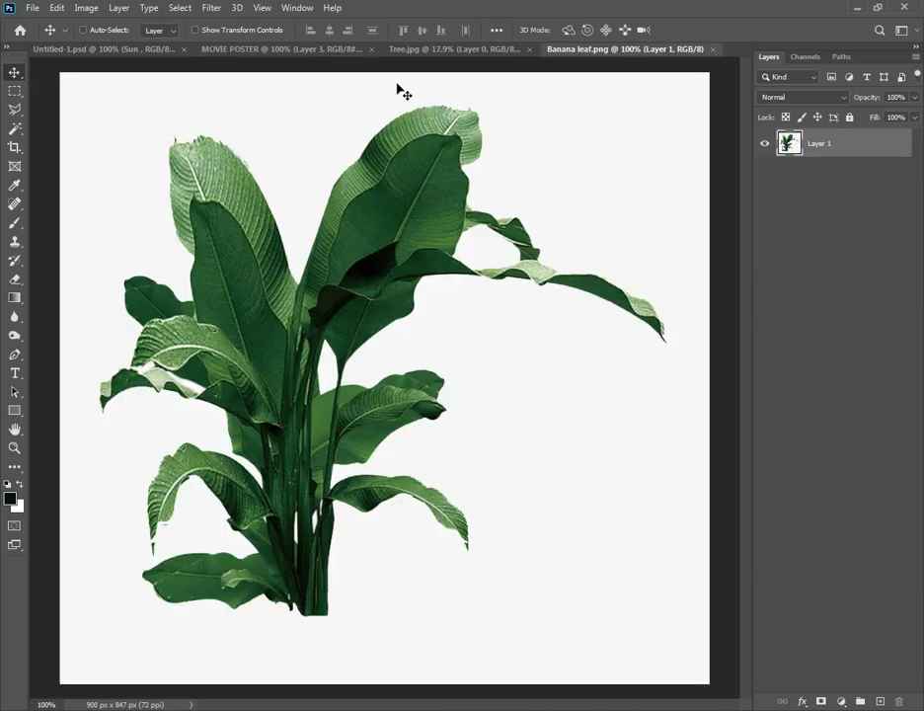
Close Tree.jpg without saving and duplicate the banana image's Blue channel
left_click(511, 50)
left_click(534, 49)
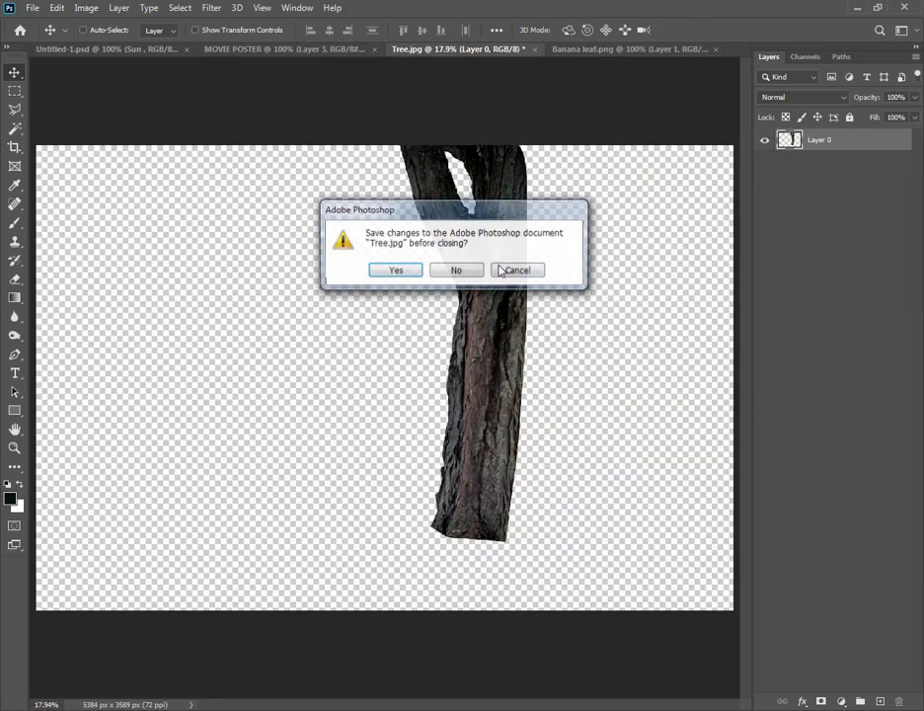
key("Return")
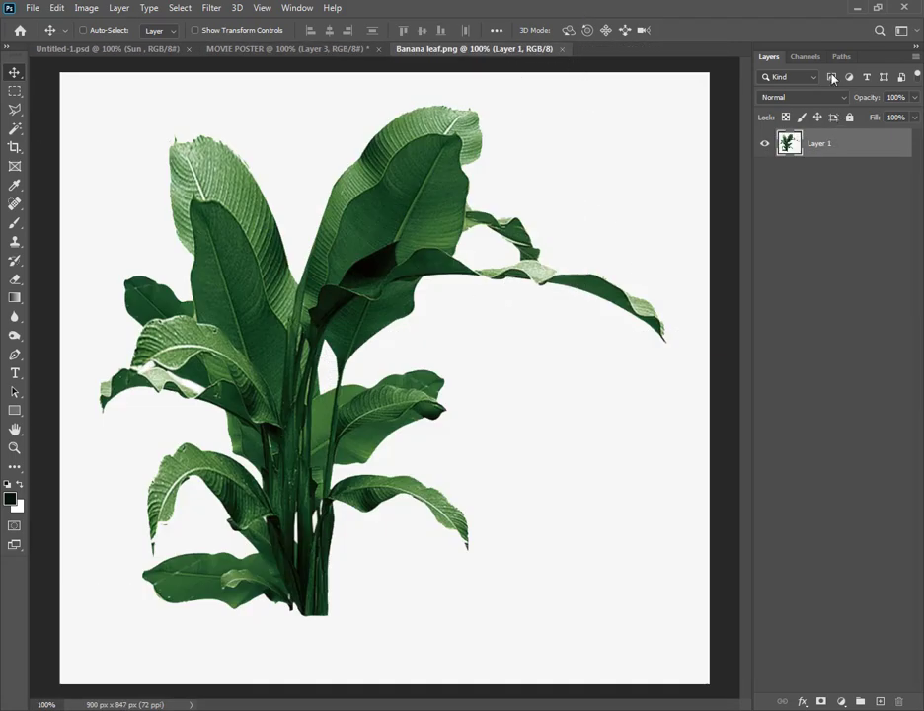
left_click(806, 56)
left_click(815, 163)
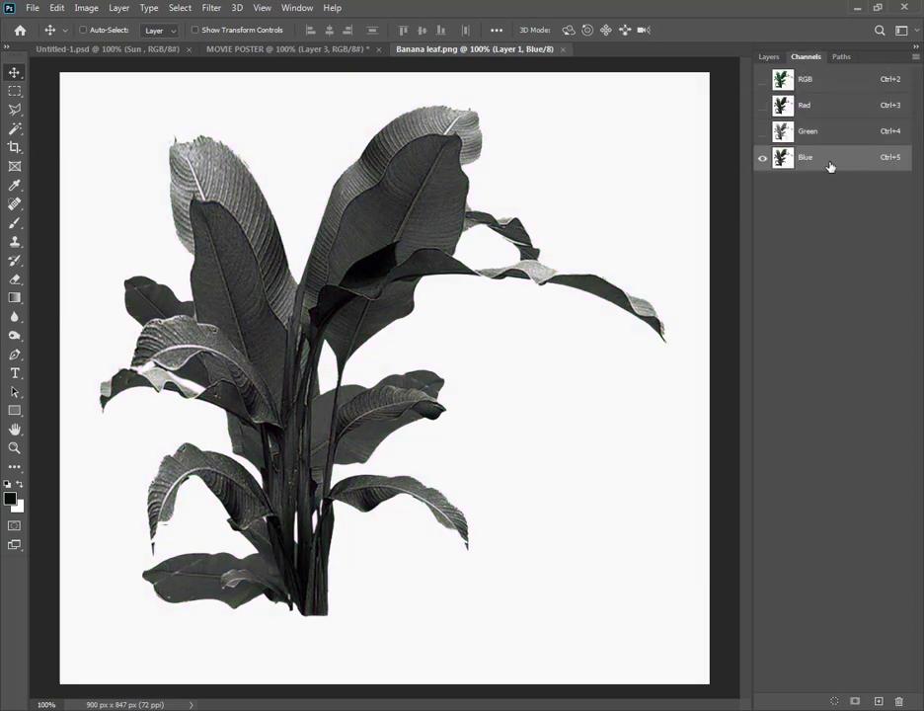
left_click_drag(832, 168, 878, 700)
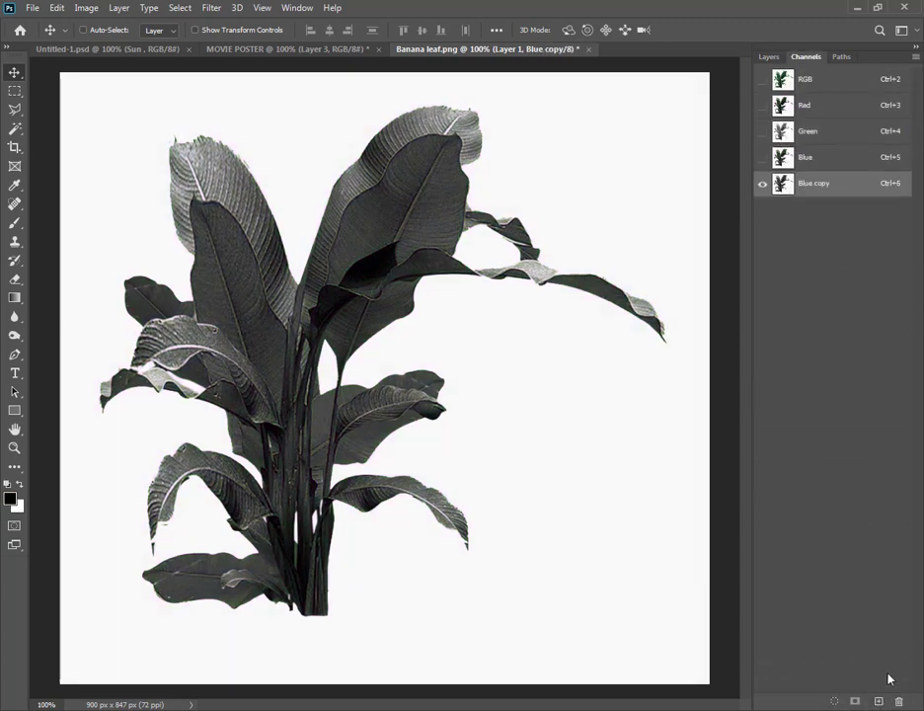
Use Levels and the Dodge tool on Blue copy to get a black plant on white
key("ctrl+l")
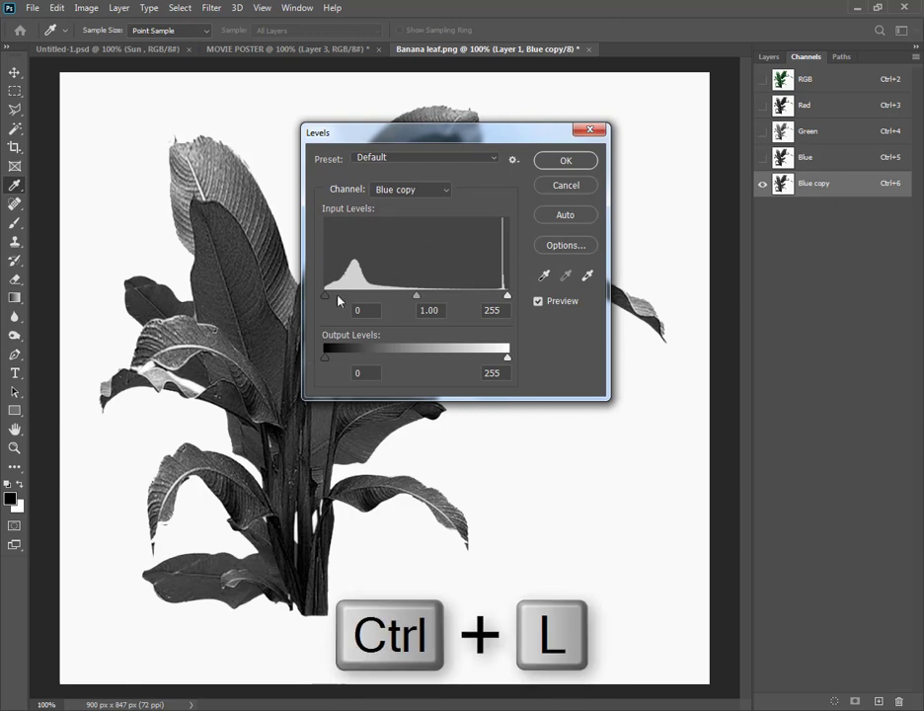
mouse_move(322, 302)
left_mouse_down()
mouse_move(472, 302)
mouse_move(464, 302)
left_mouse_up()
left_click(555, 160)
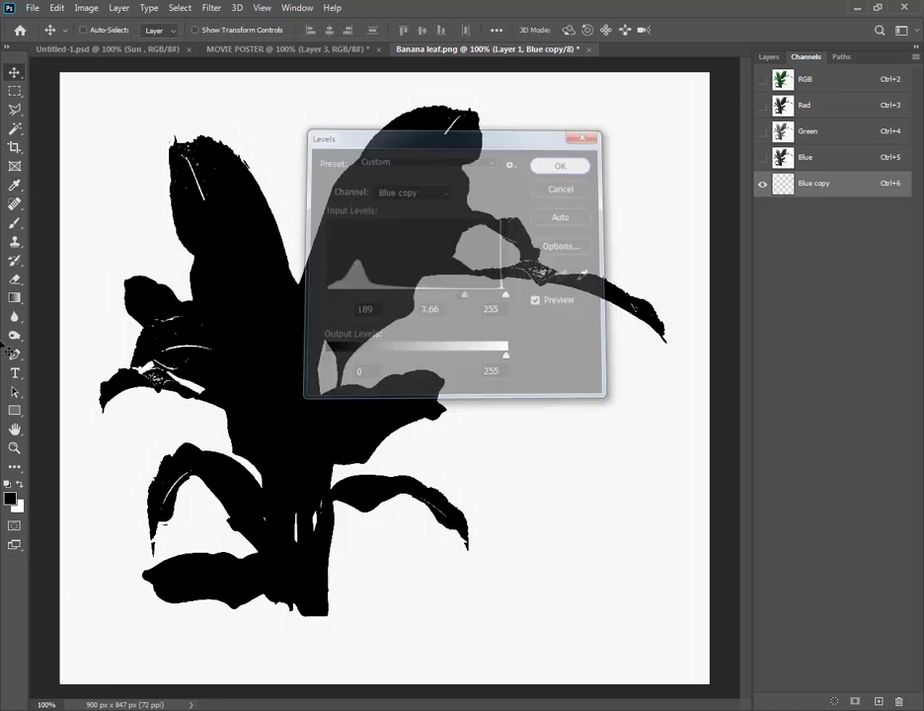
left_click(15, 336)
left_click(51, 337)
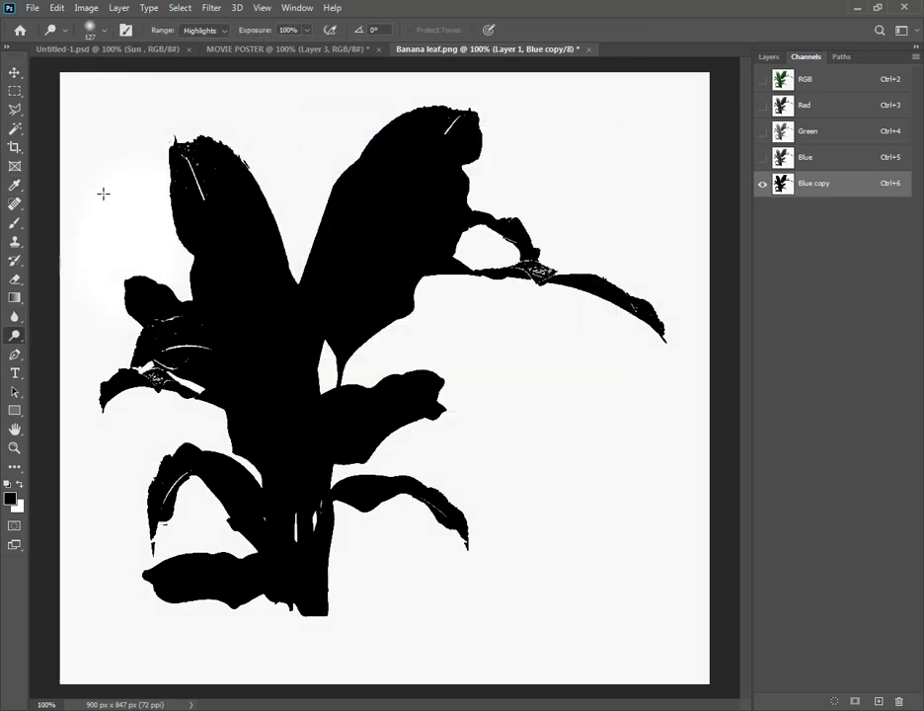
left_click_drag(688, 89, 593, 456)
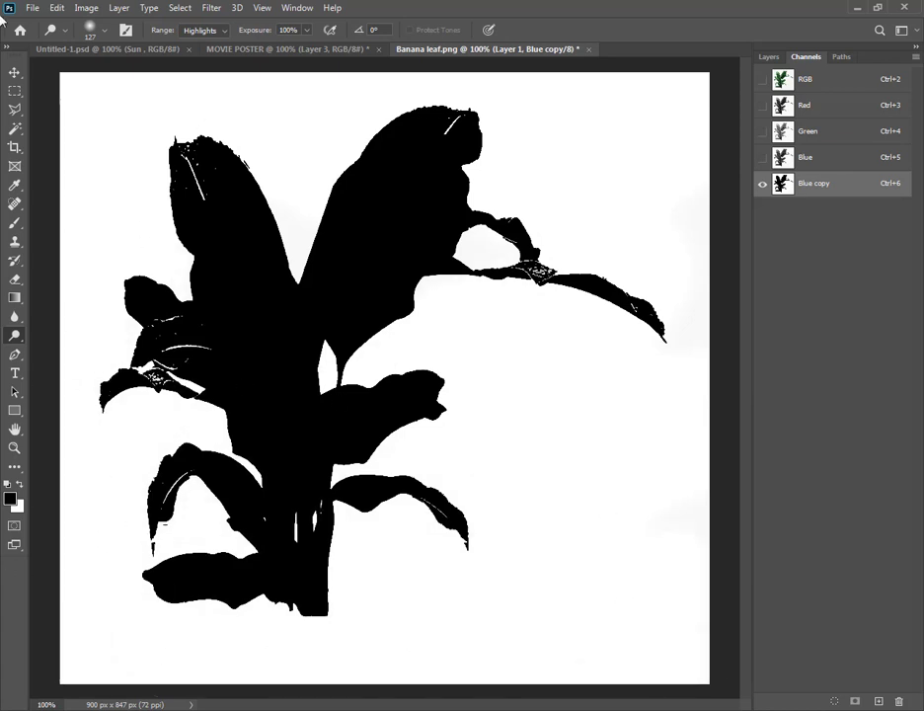
Load Blue copy as a selection and delete the white background from the plant layer
left_click(14, 73)
left_click(799, 185, "ctrl")
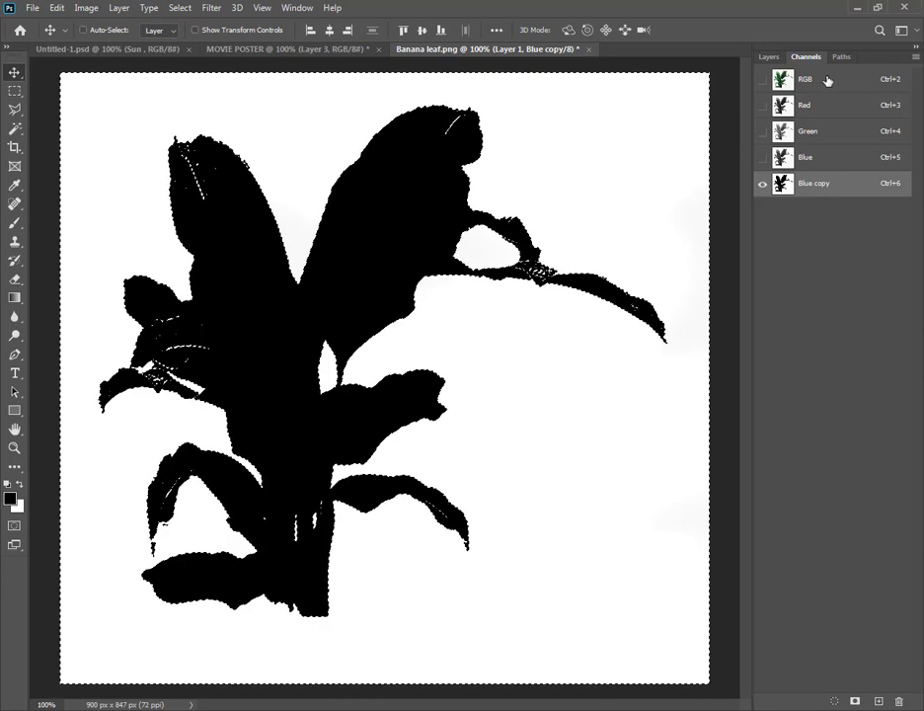
left_click(780, 79)
left_click(769, 57)
key("Delete")
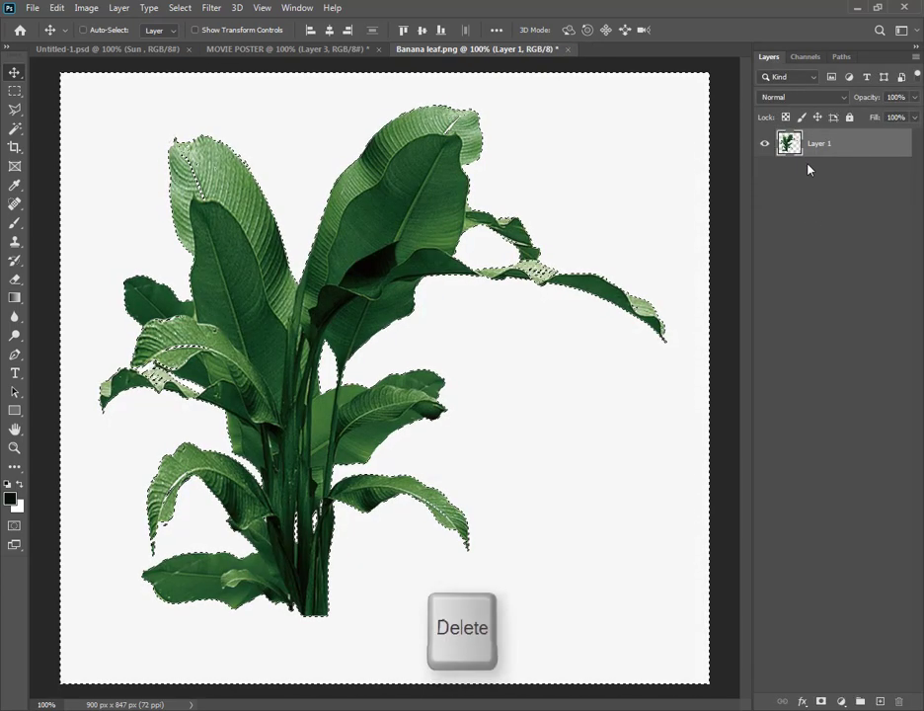
key("ctrl+d")
Convert the plant layer to a Smart Object, rasterize it, and drag it into MOVIE POSTER
right_click(829, 143)
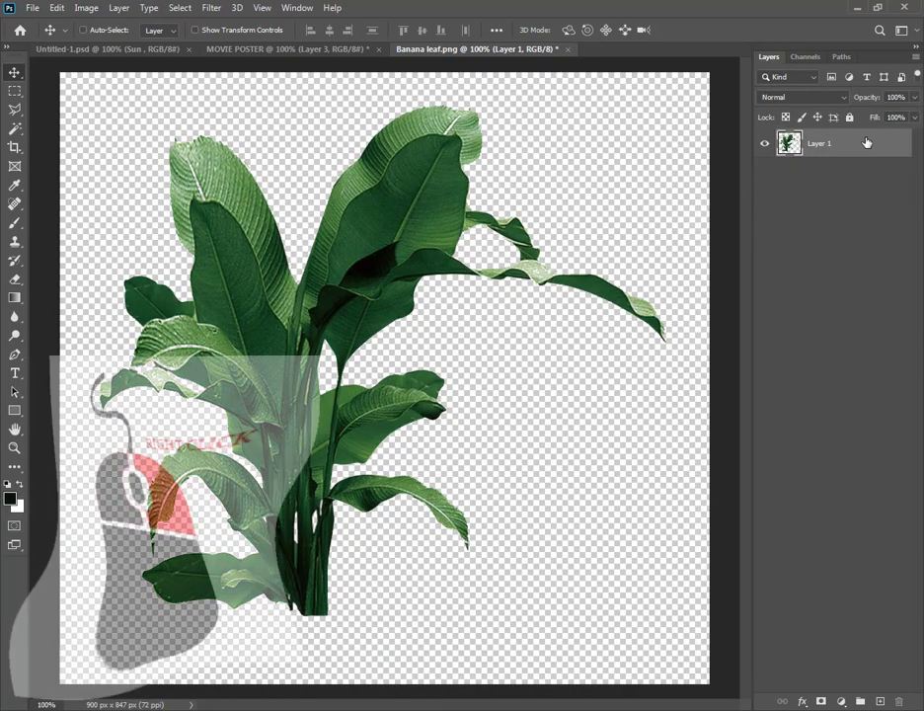
left_click(712, 300)
right_click(823, 153)
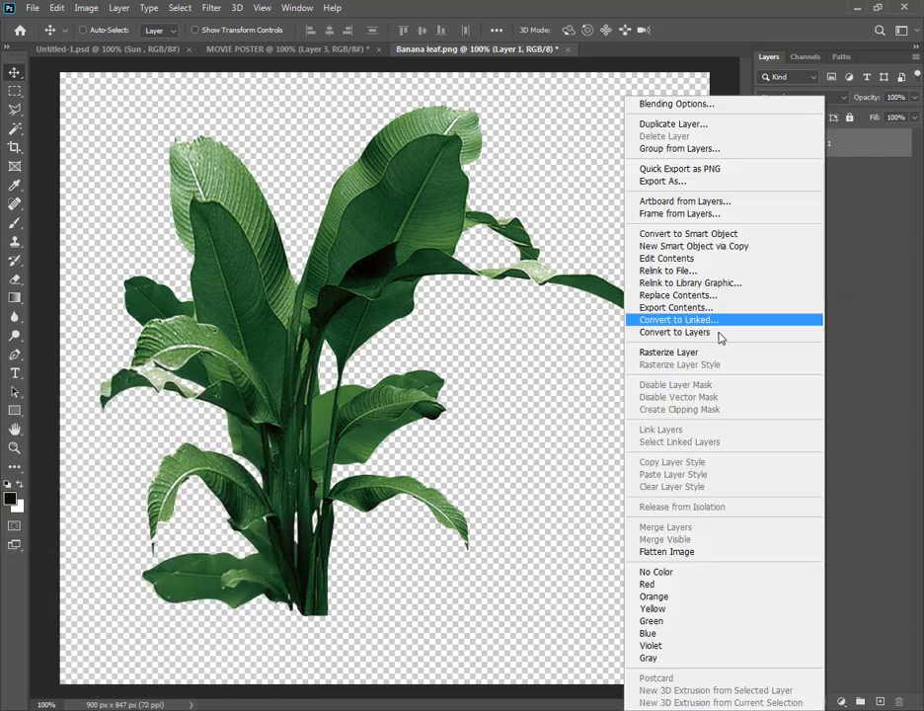
left_click(682, 352)
mouse_move(324, 295)
left_mouse_down()
mouse_move(270, 42)
mouse_move(622, 348)
left_mouse_up()
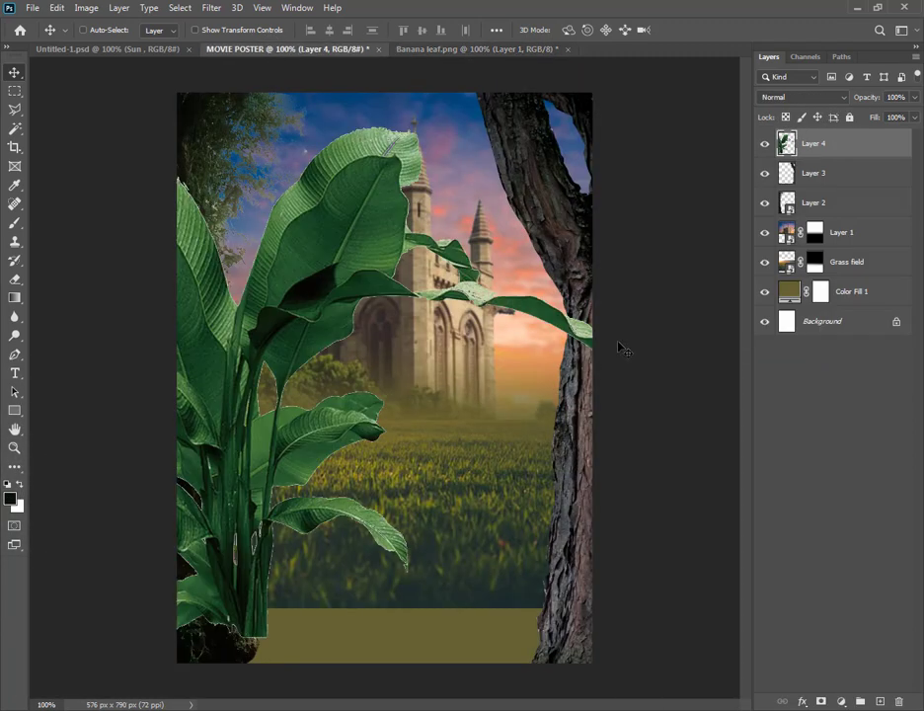
Shrink the banana plant into the poster's bottom-left corner
key("ctrl+t")
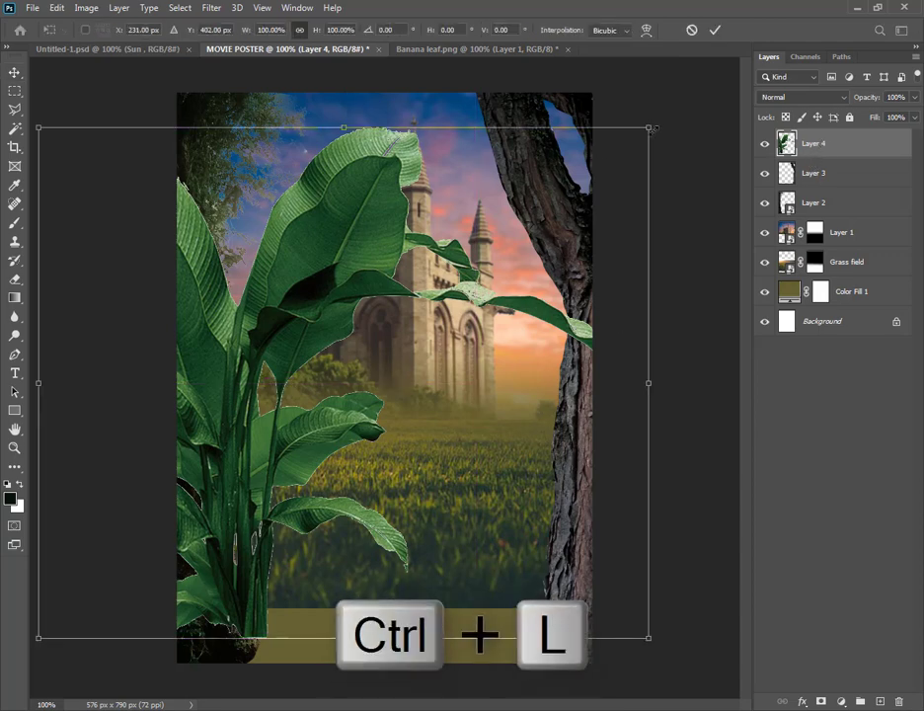
mouse_move(650, 126)
left_mouse_down()
mouse_move(489, 413)
mouse_move(412, 476)
left_mouse_up()
mouse_move(228, 465)
left_mouse_down()
mouse_move(331, 573)
mouse_move(344, 531)
left_mouse_up()
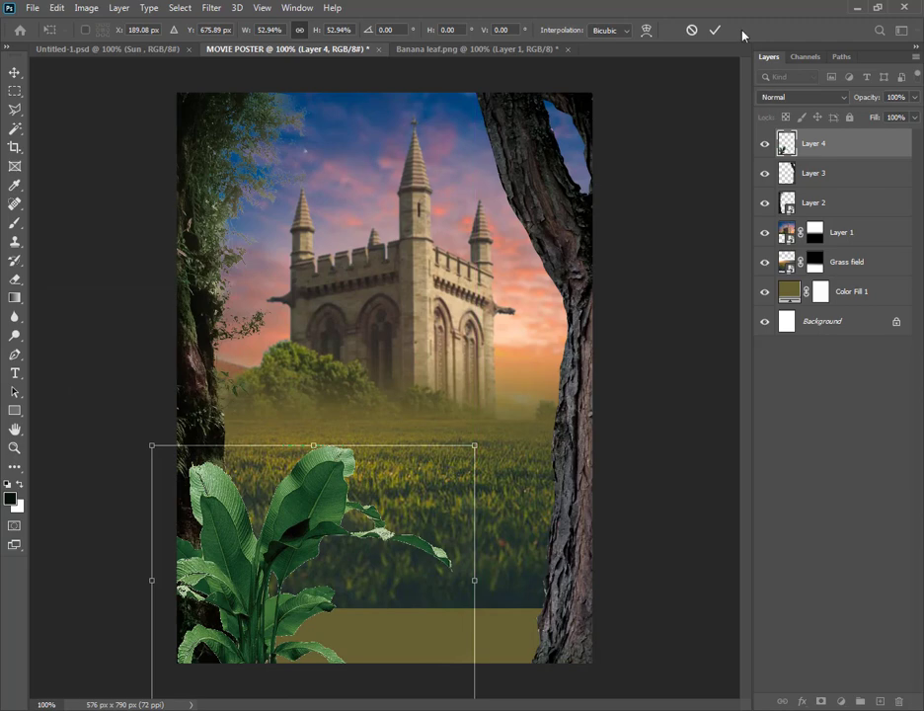
left_click(714, 30)
Duplicate the plant to the right, tilt it about 28°, and set it against the right edge
mouse_move(258, 545)
left_mouse_down()
mouse_move(392, 596)
mouse_move(482, 596)
mouse_move(531, 523)
left_mouse_up()
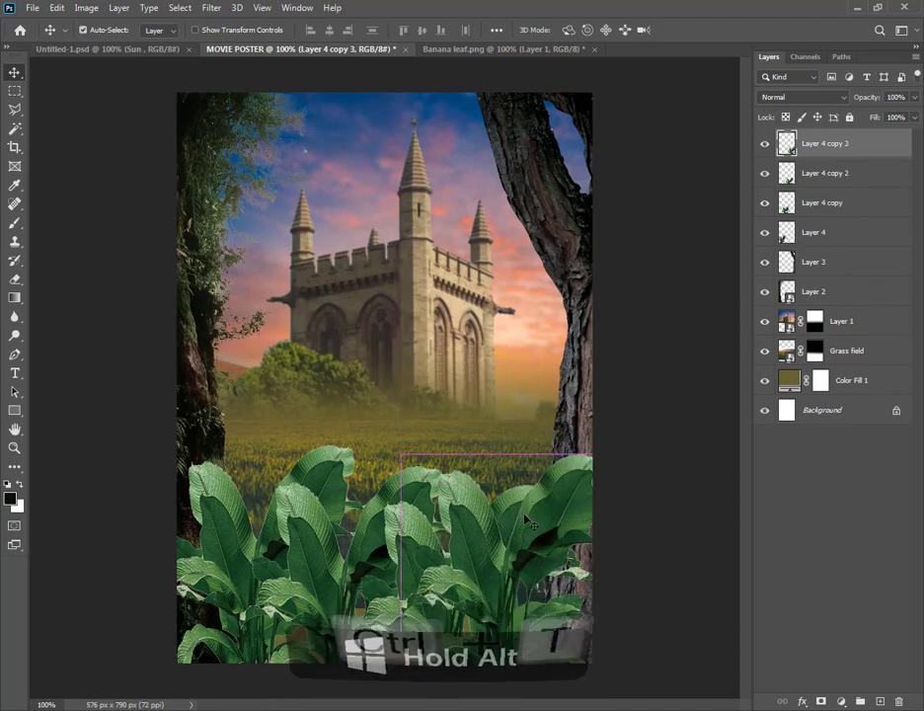
key("ctrl+t")
left_click_drag(572, 425, 531, 441)
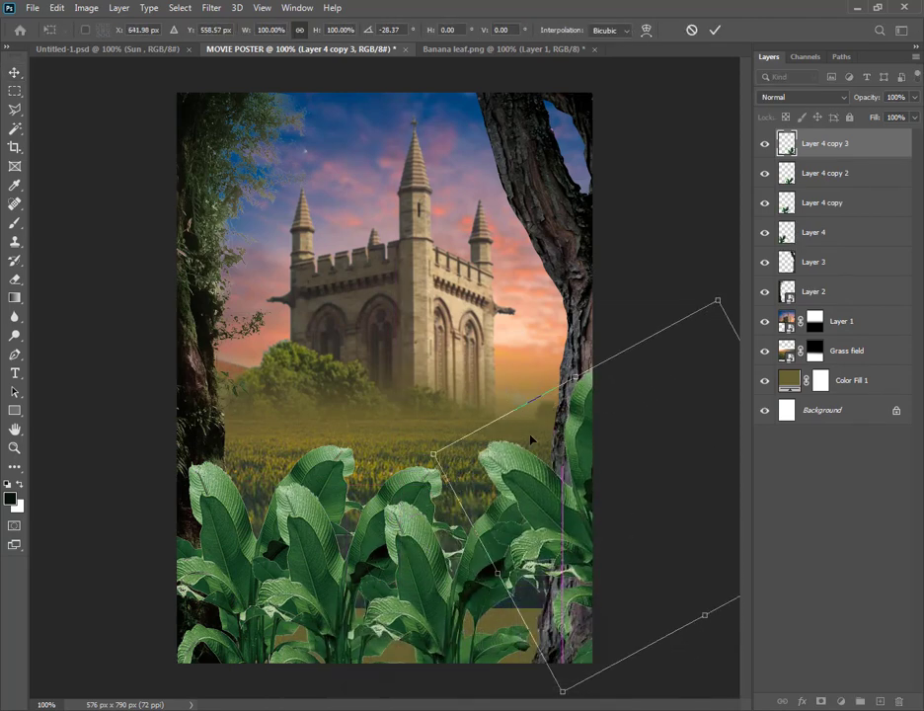
left_click_drag(564, 516, 558, 535)
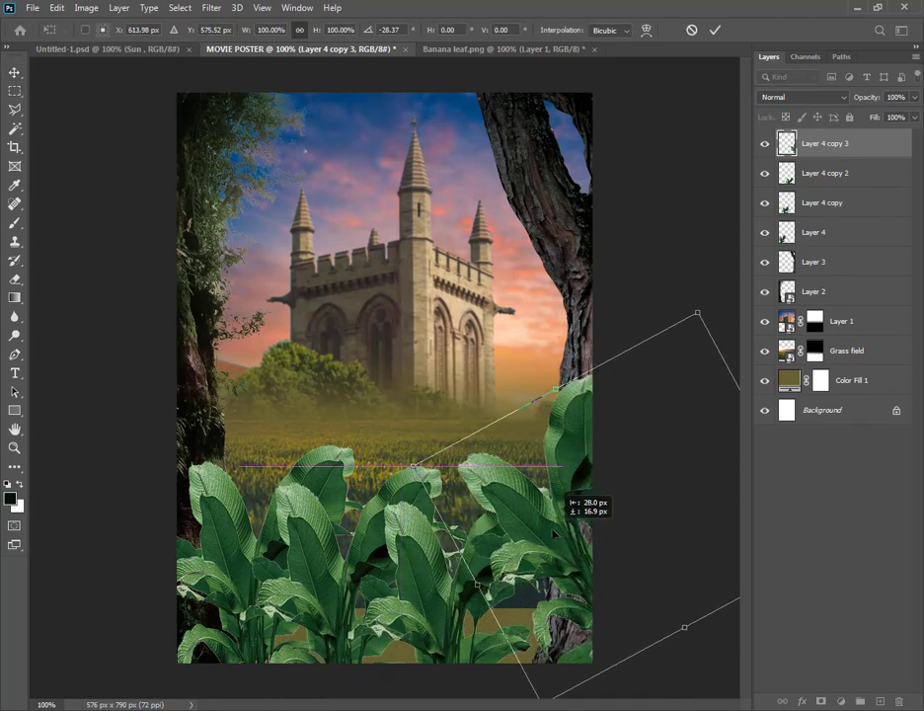
key("Return")
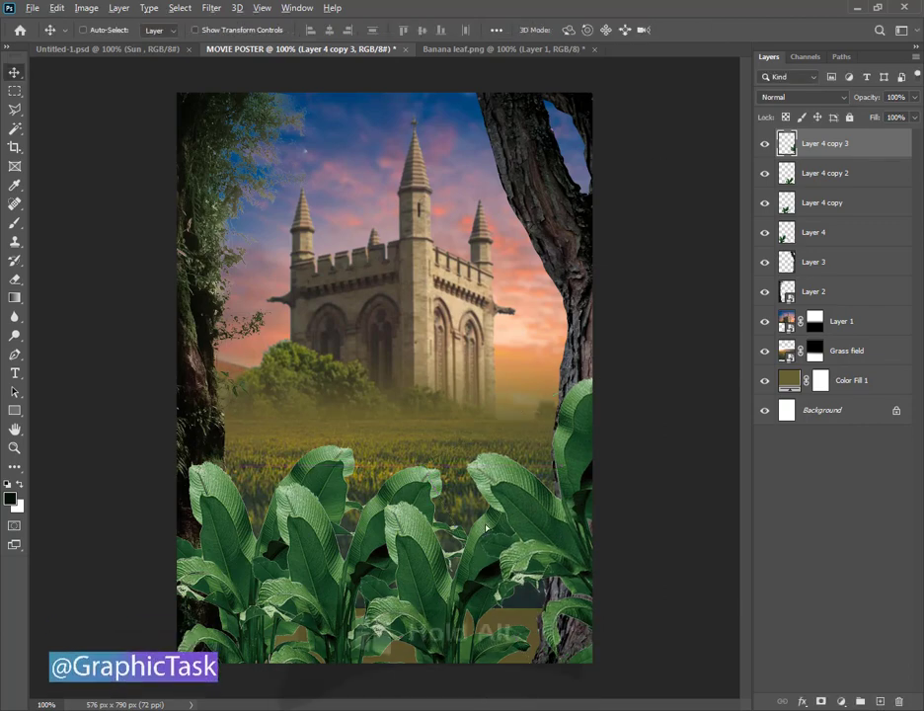
Duplicate the plant to the left, flip it horizontally, and place it at the left edge
left_click_drag(518, 510, 305, 533)
key("ctrl+t")
right_click(304, 533)
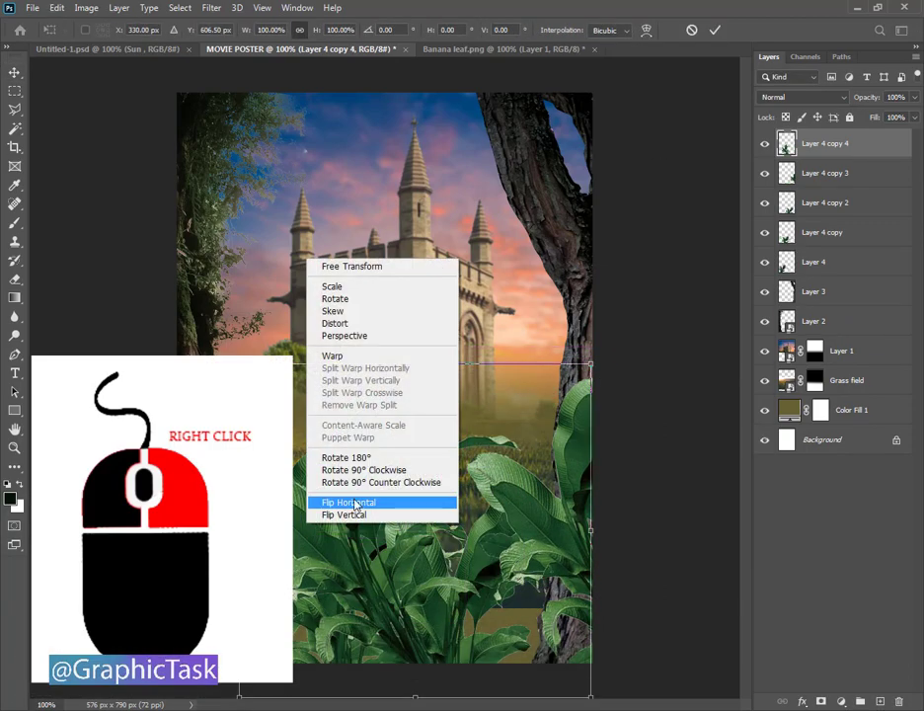
left_click(354, 501)
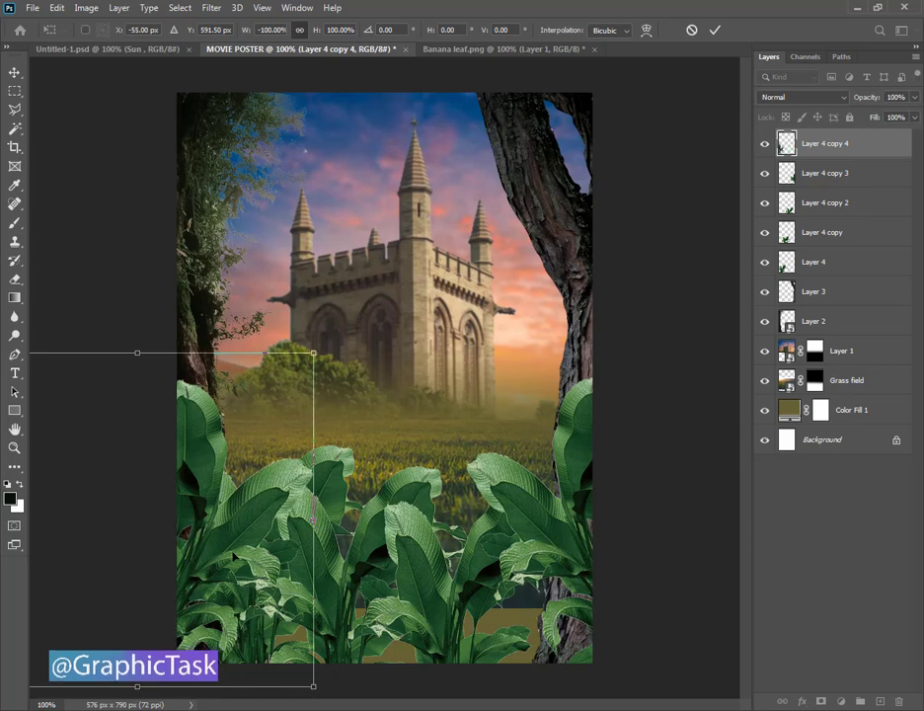
left_click_drag(108, 545, 93, 539)
left_click(713, 31)
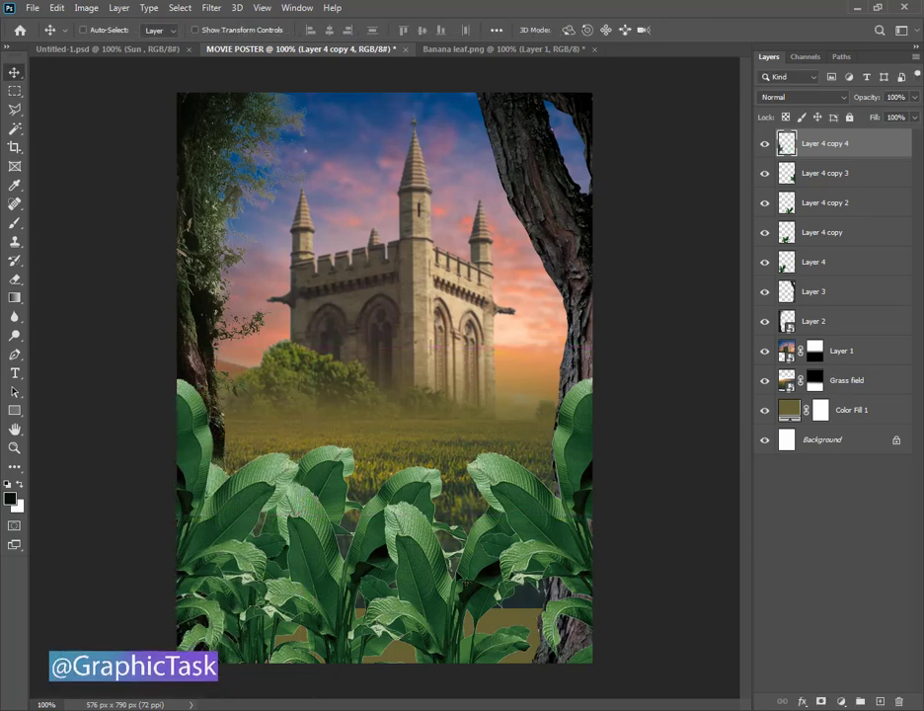
Move all five banana plant layers down slightly, then open Banana leaf (2).png
left_click(867, 263, "shift")
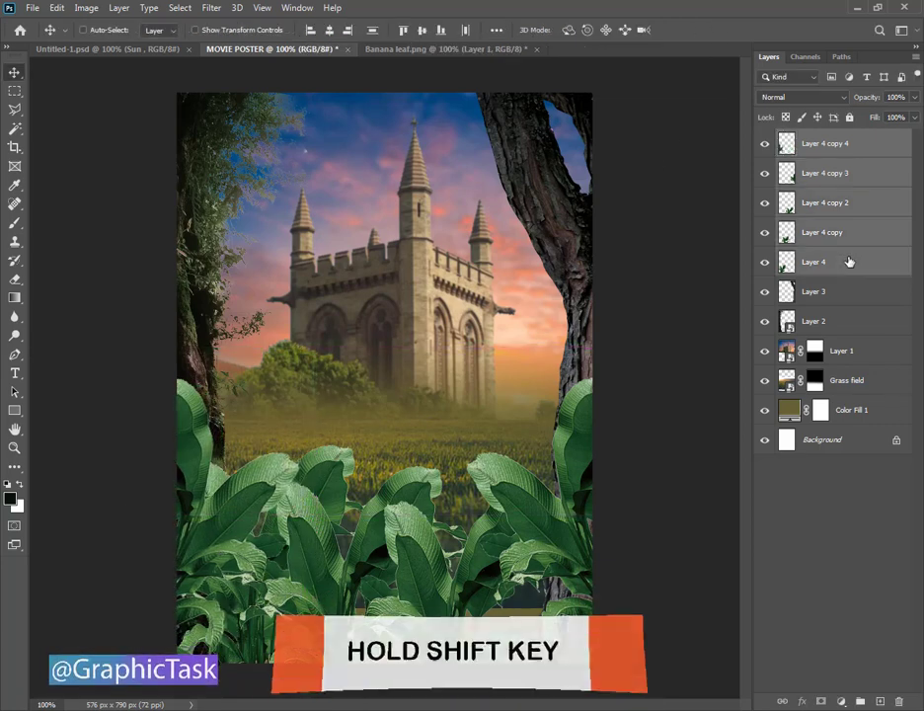
mouse_move(488, 440)
left_mouse_down()
mouse_move(486, 481)
mouse_move(486, 466)
left_mouse_up()
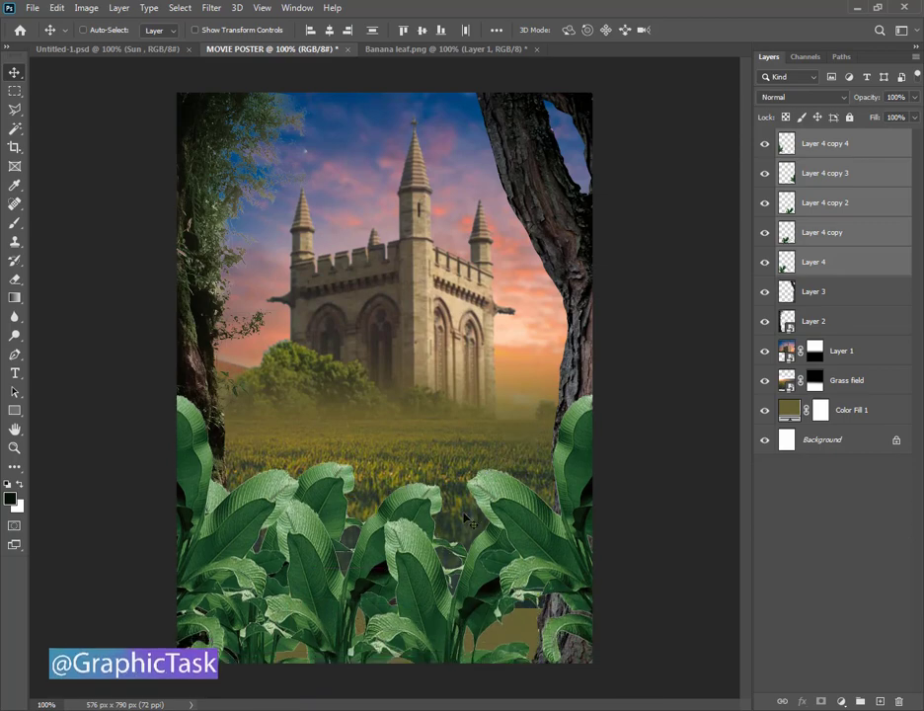
left_click(861, 149)
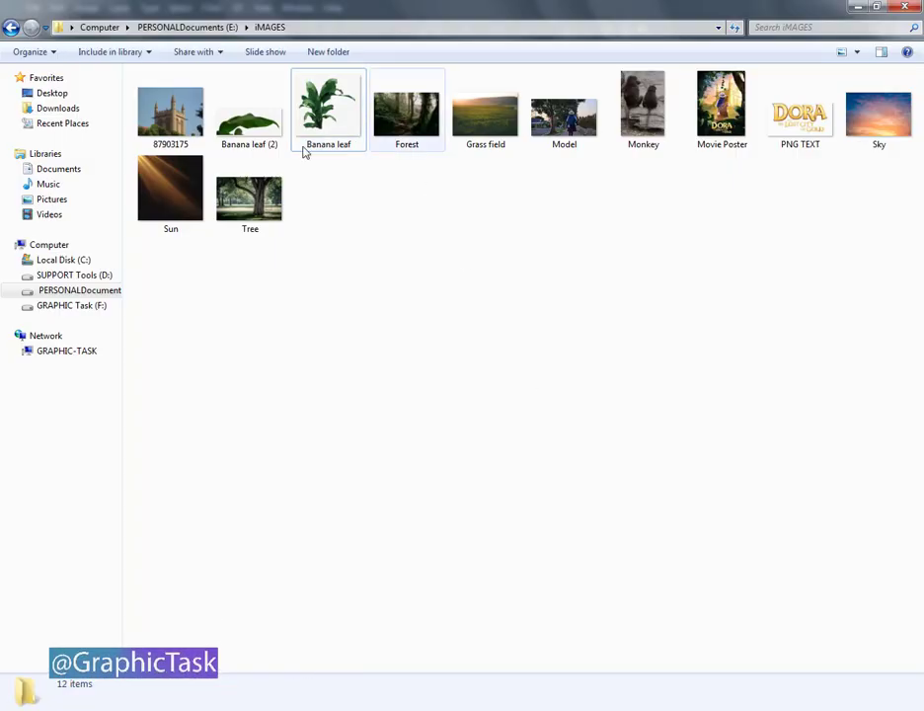
mouse_move(249, 113)
left_mouse_down()
mouse_move(373, 354)
mouse_move(415, 661)
mouse_move(545, 48)
left_mouse_up()
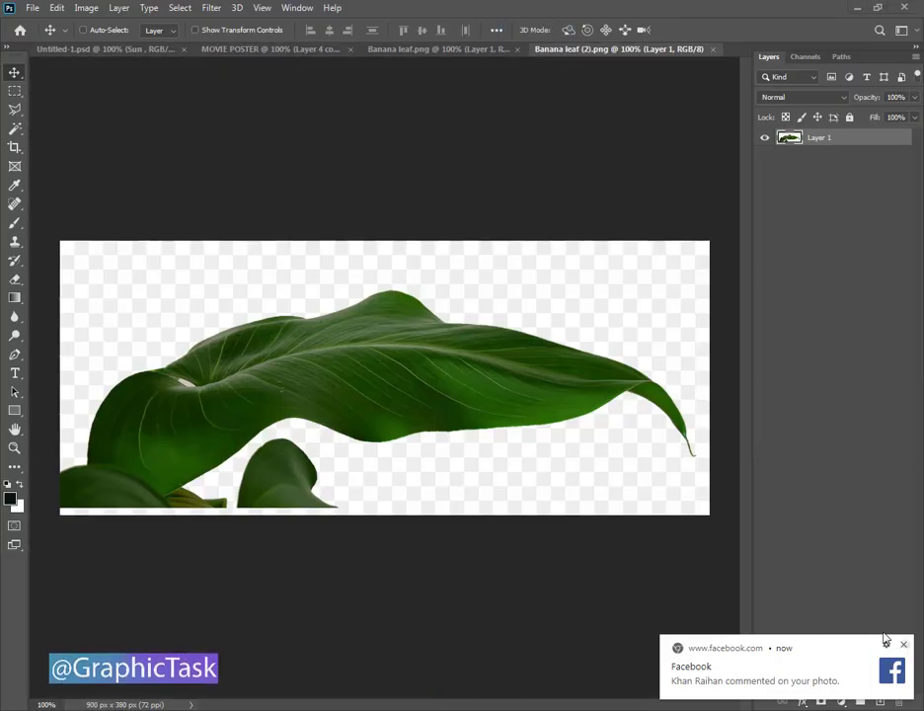
Delete the leaf's white background via Color Range with higher Fuzziness, then drag it into MOVIE POSTER
left_click(192, 8)
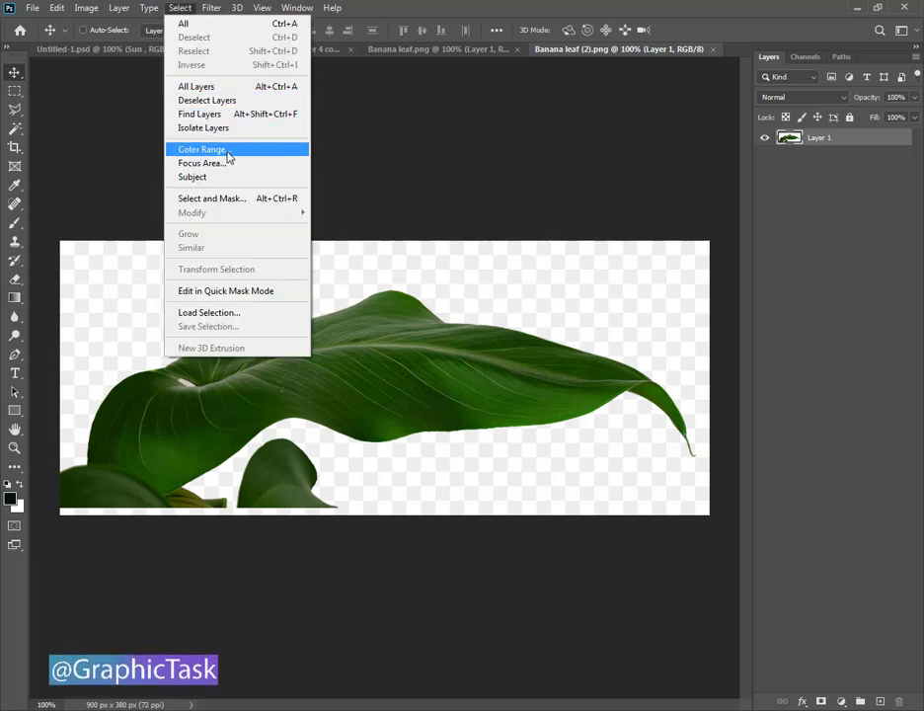
left_click(228, 155)
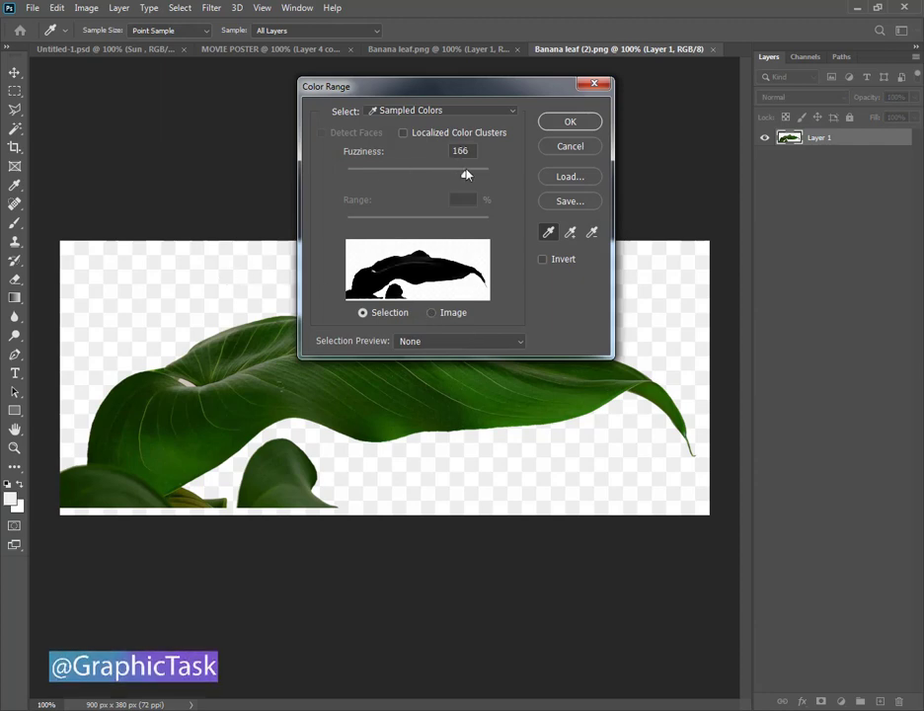
mouse_move(466, 175)
left_mouse_down()
mouse_move(523, 171)
mouse_move(474, 179)
left_mouse_up()
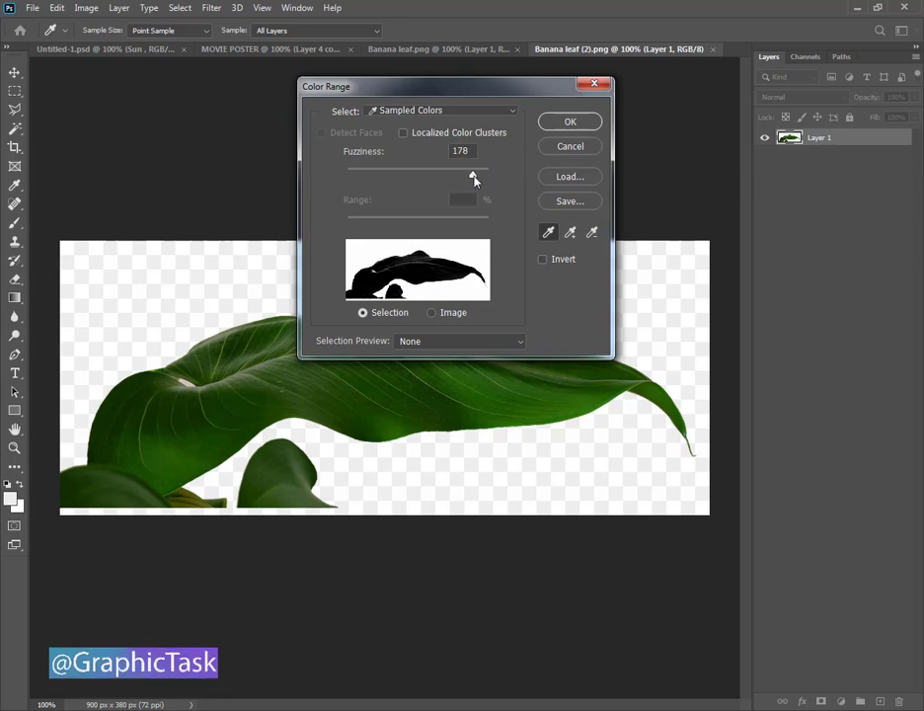
left_click(569, 123)
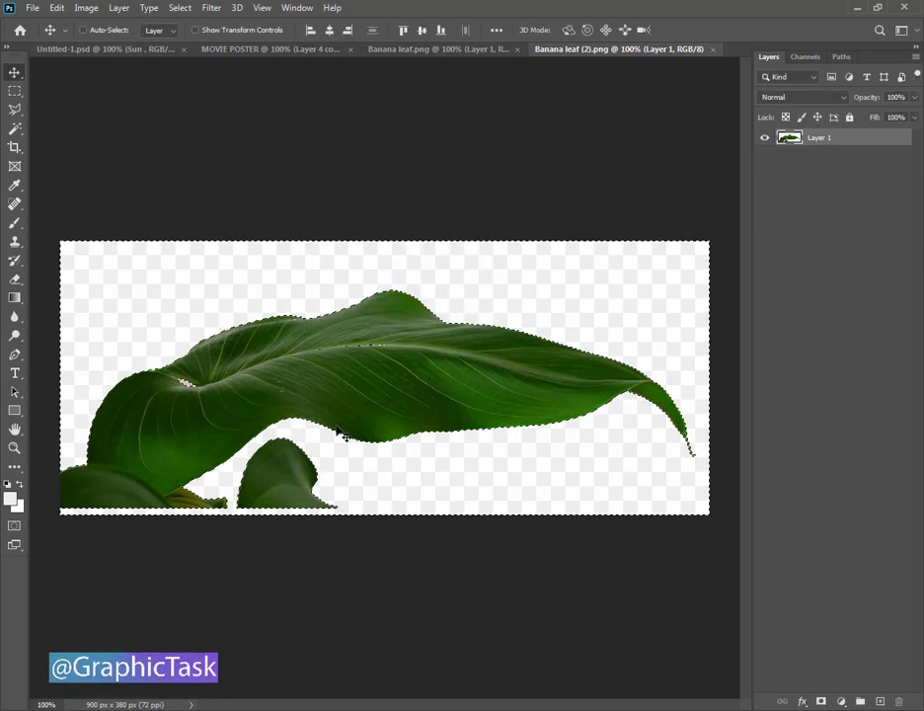
key("Delete")
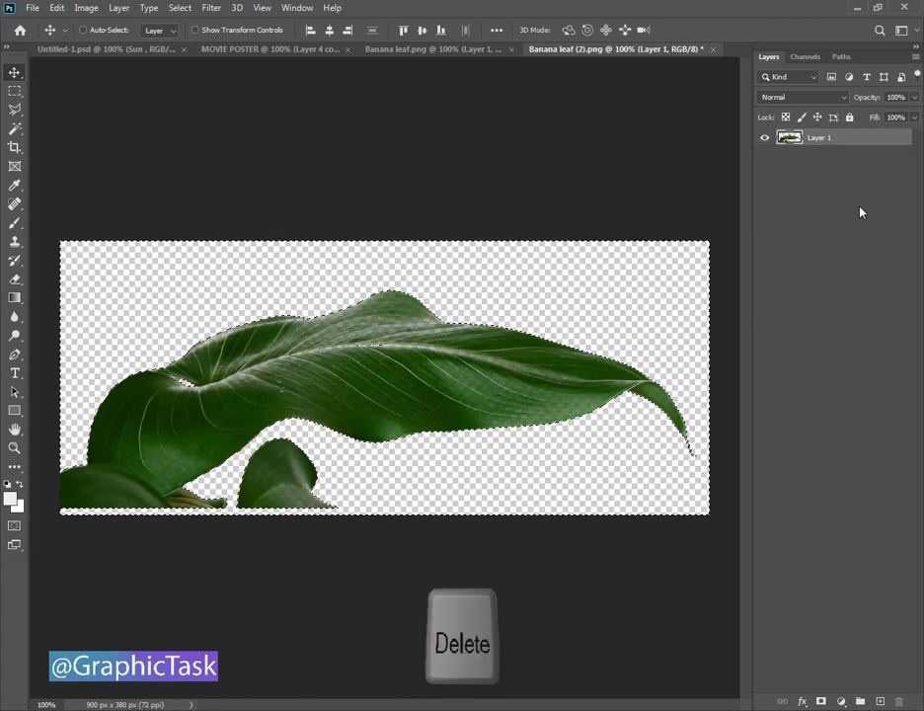
key("ctrl+d")
left_click_drag(499, 379, 319, 220)
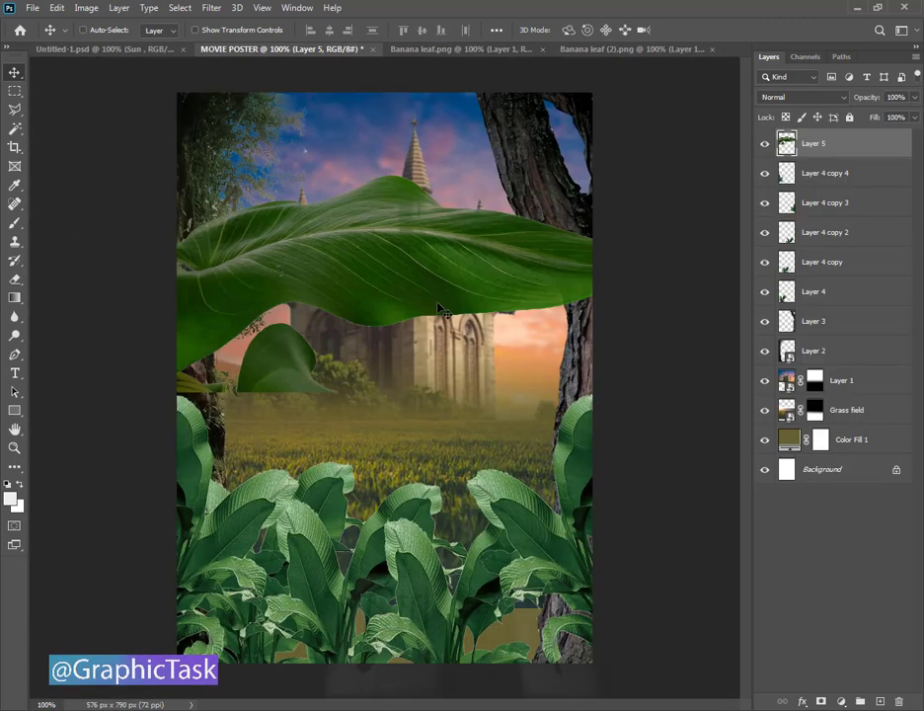
key("ctrl+t")
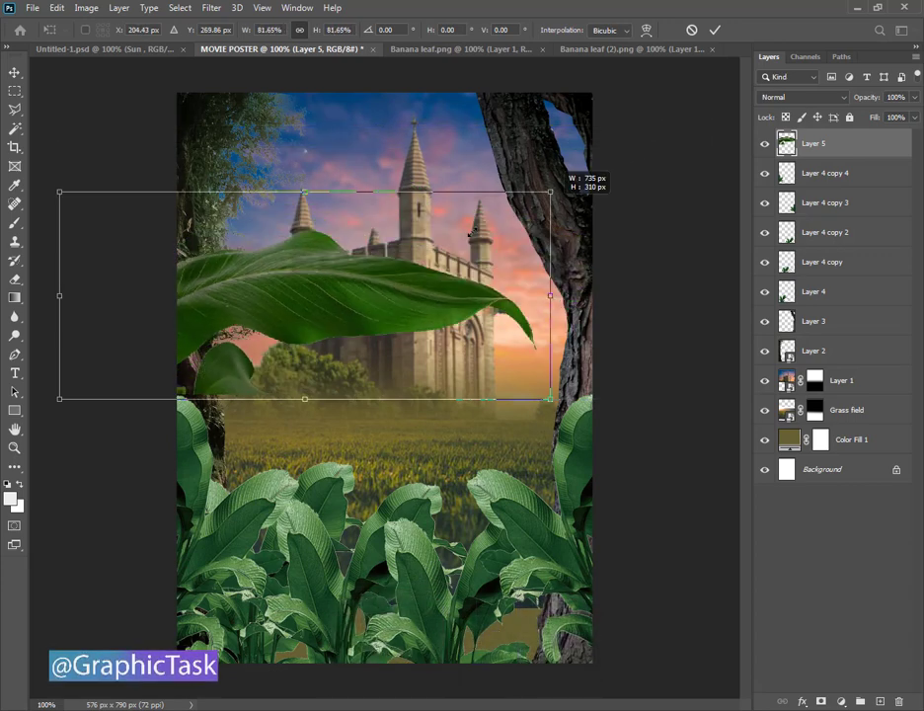
Resize the big leaf to about 123% and set it over the bottom plants
left_click_drag(707, 125, 479, 223)
left_click_drag(304, 297, 395, 597)
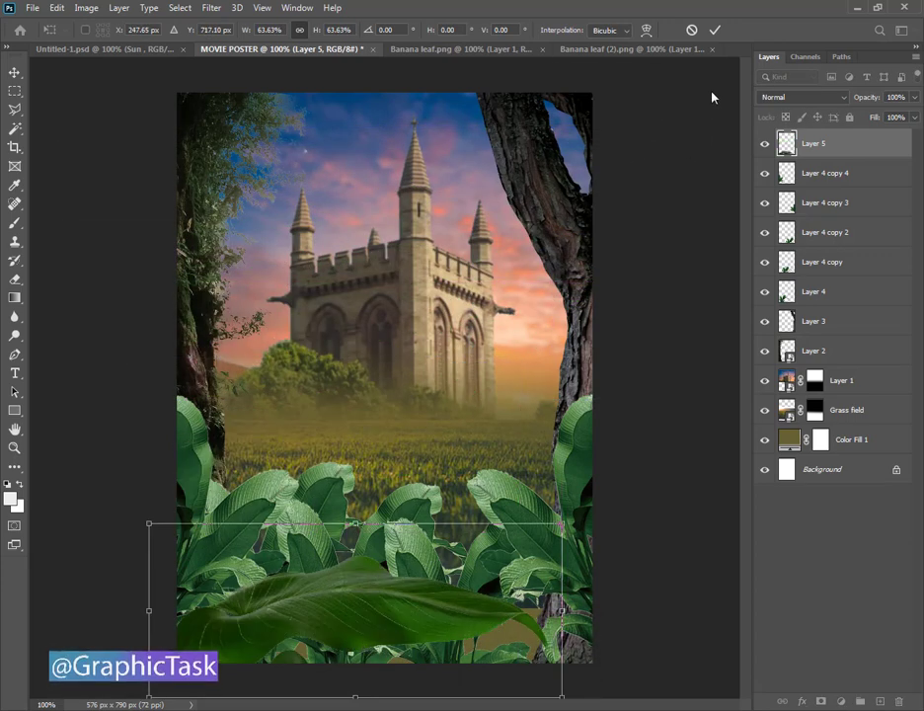
key("Return")
key("ctrl+t")
left_click_drag(579, 520, 675, 483)
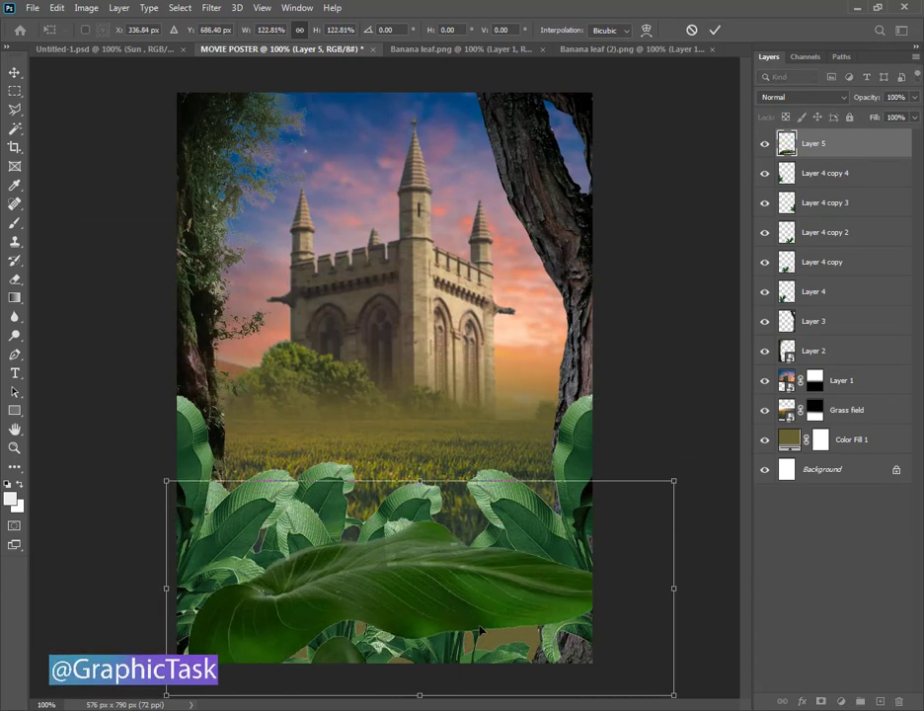
left_click_drag(477, 614, 481, 655)
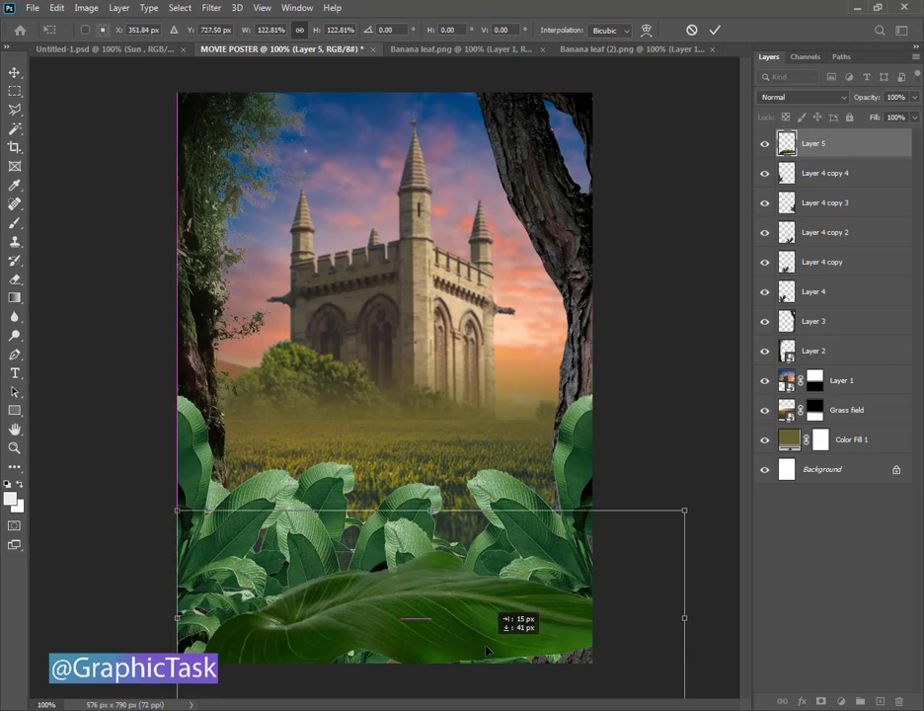
left_click(716, 30)
Duplicate Layer 5, then shrink the original to about 59%, tilted up-left
left_click_drag(859, 143, 879, 701)
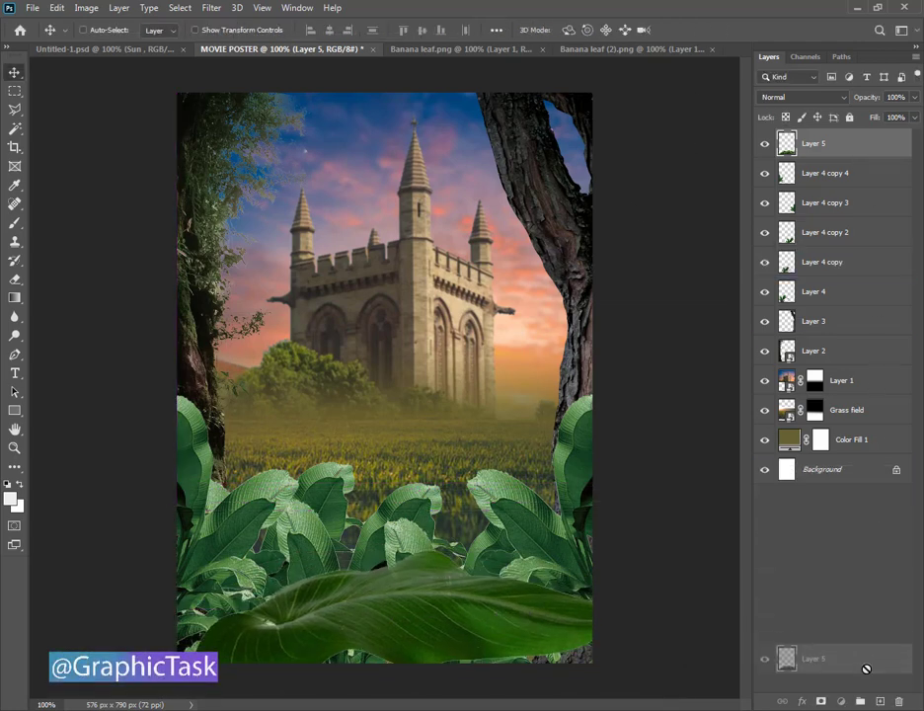
left_click(819, 174)
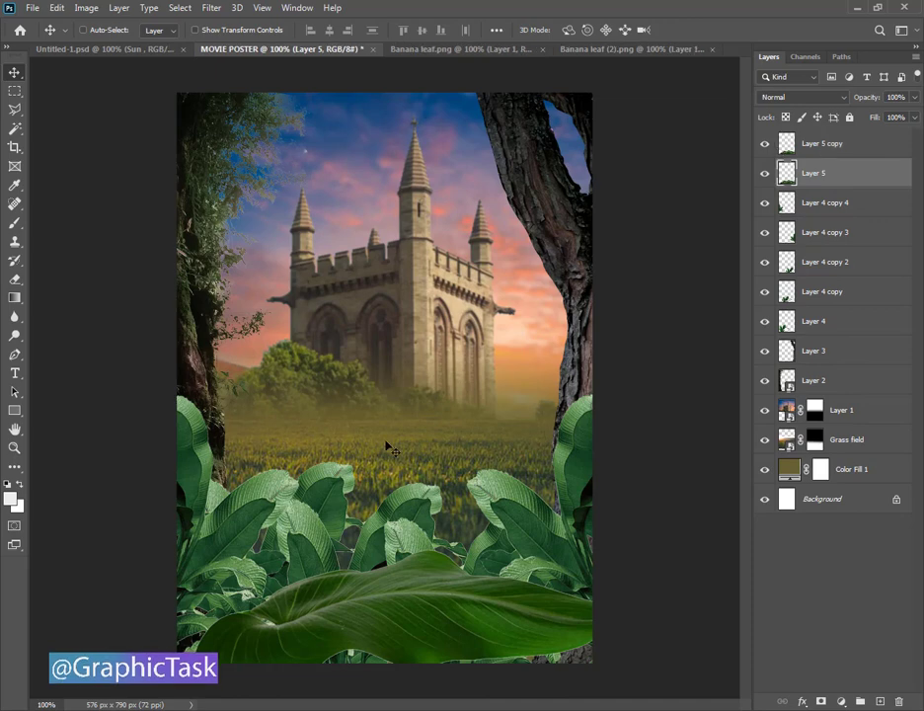
key("ctrl+t")
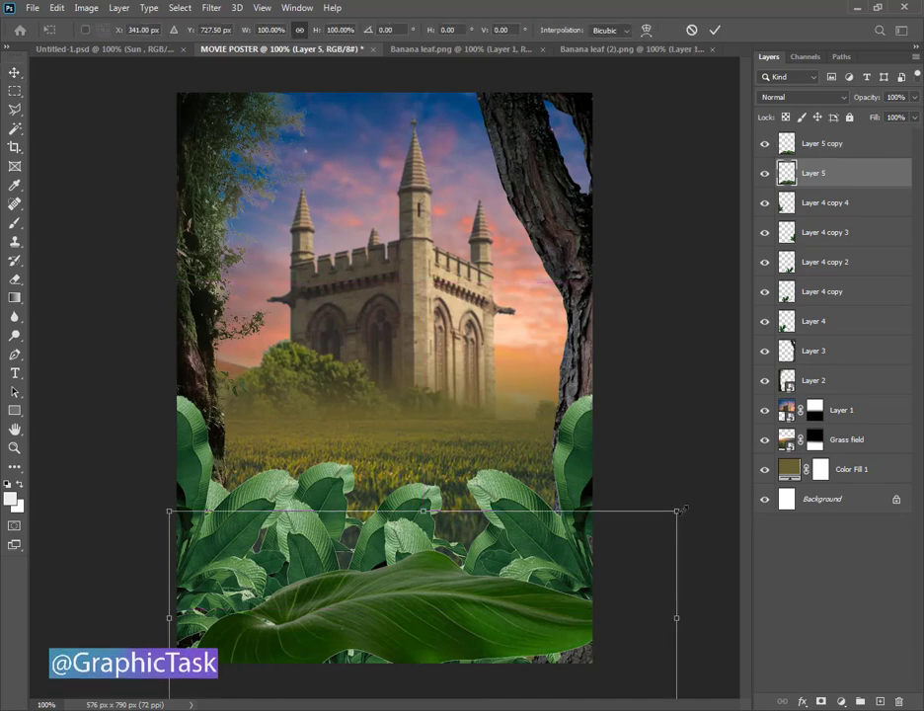
left_click_drag(680, 509, 375, 632)
mouse_move(265, 455)
left_mouse_down()
mouse_move(309, 530)
mouse_move(314, 524)
left_mouse_up()
left_click(715, 30)
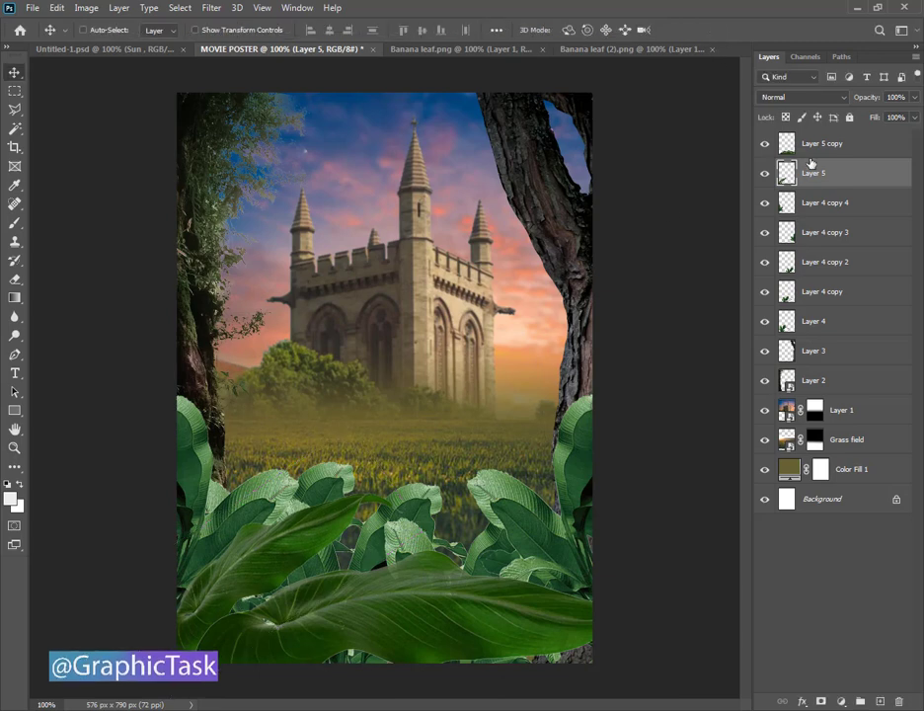
Add another leaf copy across the foreground, tilted about 10 degrees
left_click_drag(814, 174, 880, 701)
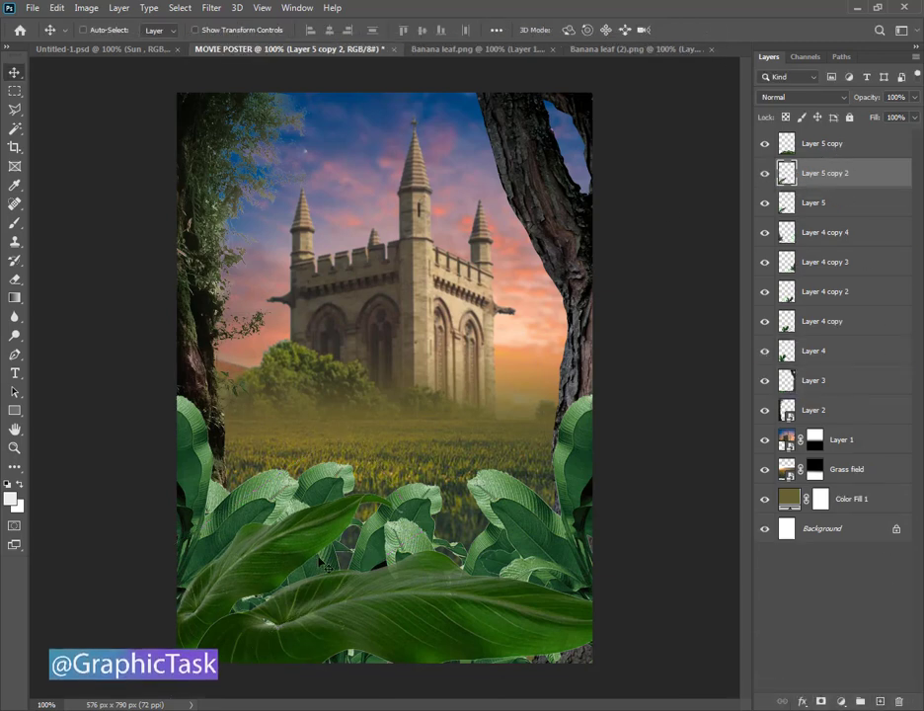
left_click_drag(233, 411, 357, 560)
key("ctrl+t")
left_click_drag(484, 420, 533, 412)
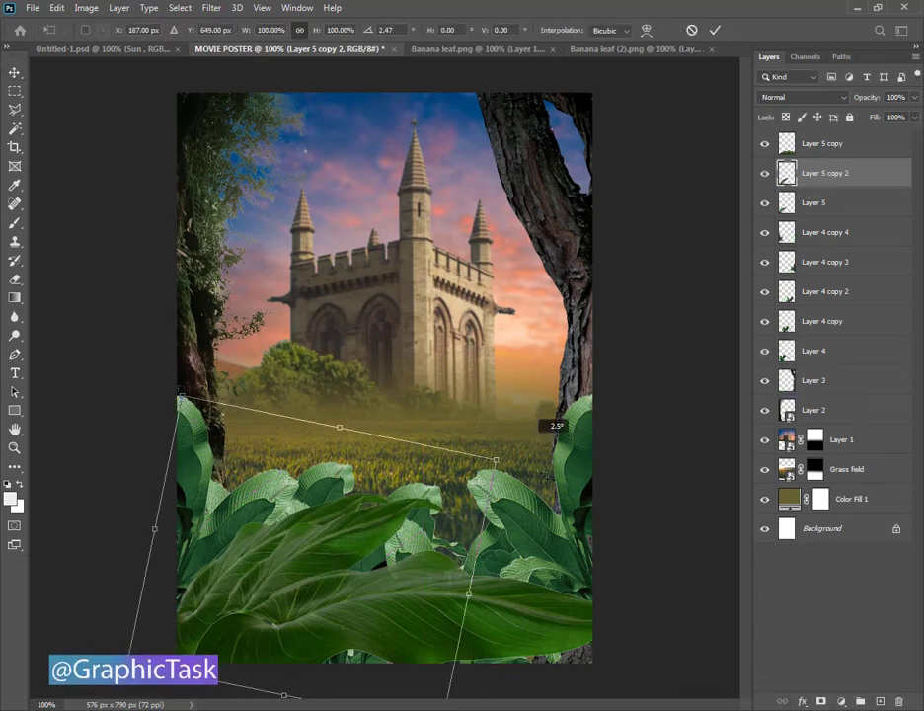
mouse_move(274, 542)
left_mouse_down()
mouse_move(349, 549)
mouse_move(357, 536)
left_mouse_up()
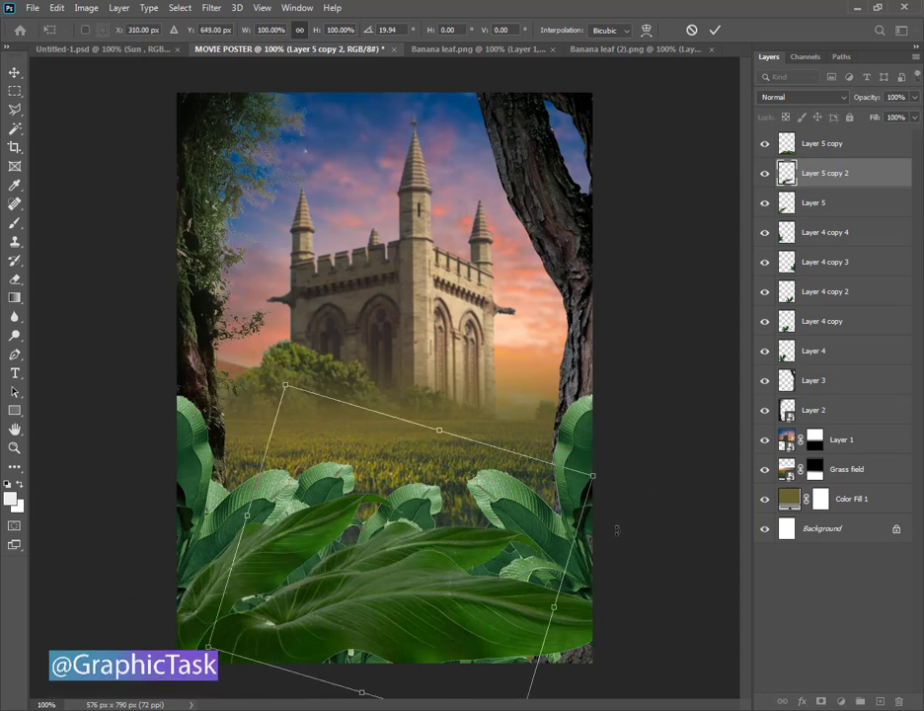
mouse_move(623, 569)
left_mouse_down()
mouse_move(614, 518)
mouse_move(624, 528)
left_mouse_up()
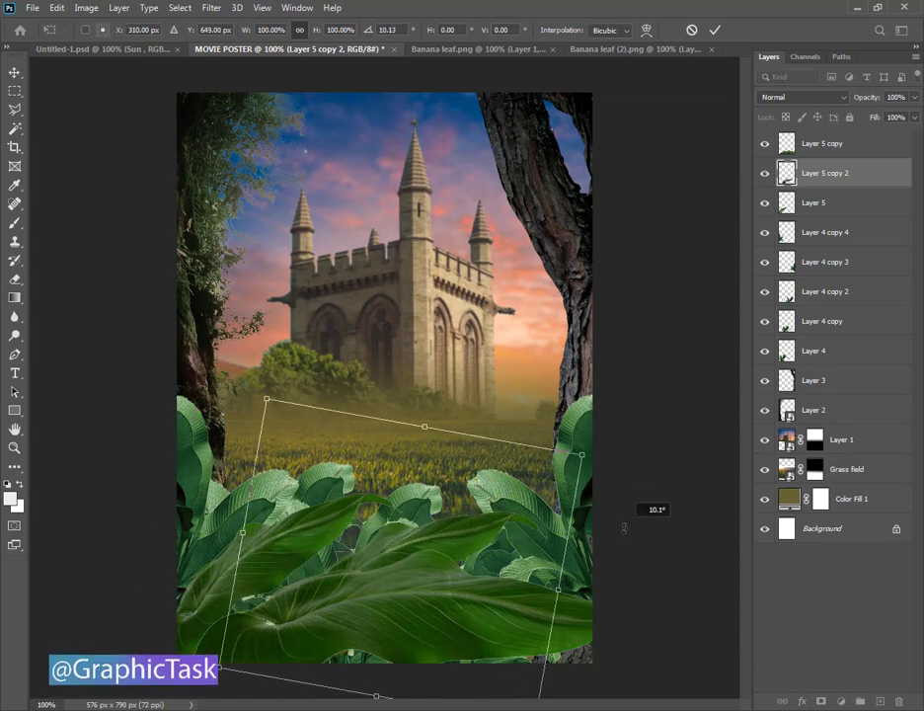
left_click(716, 32)
Duplicate Layer 5 copy 2, flip it horizontally, and move it to the right side
left_click_drag(845, 182, 880, 701)
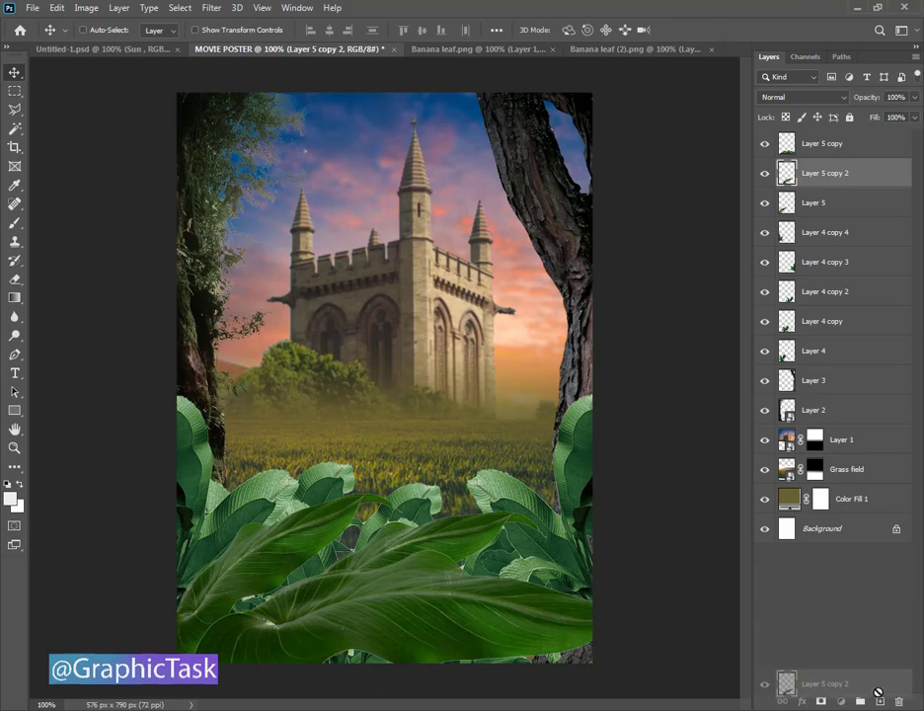
key("ctrl+t")
right_click(419, 282)
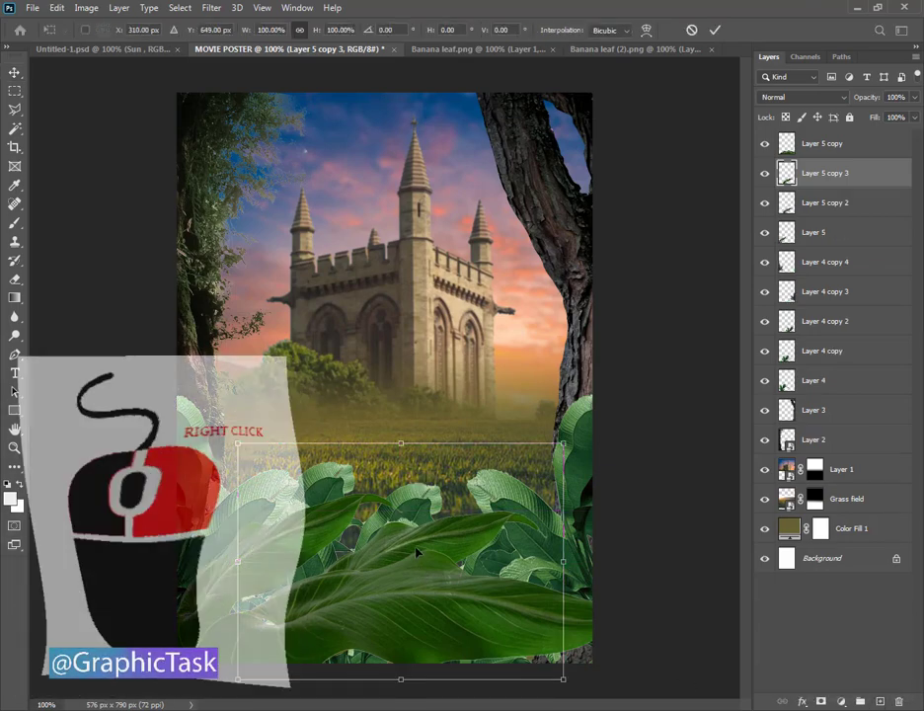
left_click(445, 527)
left_click_drag(446, 536, 622, 552)
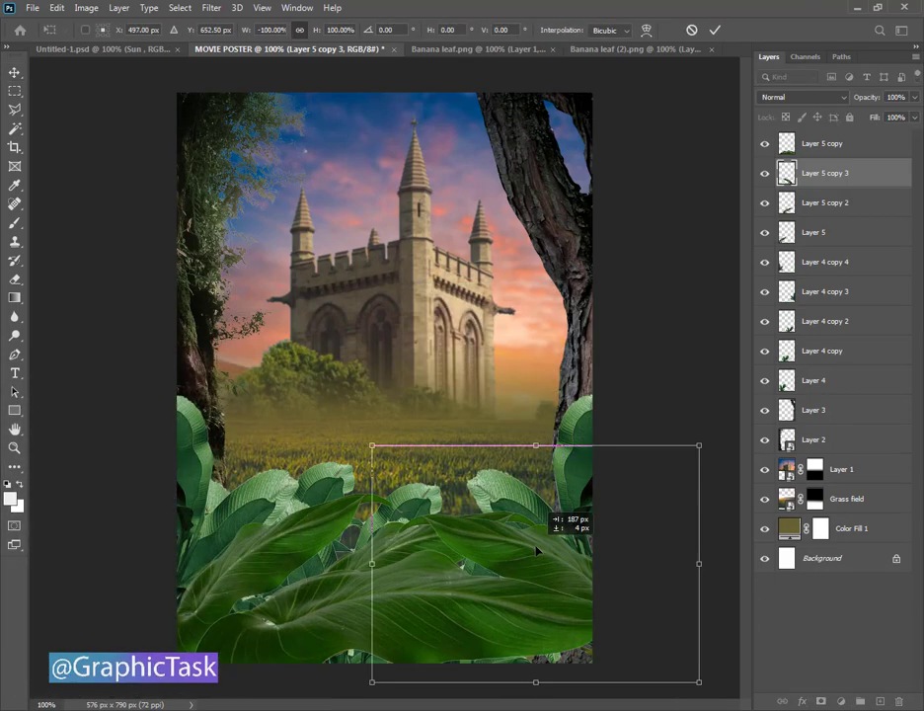
left_click(715, 30)
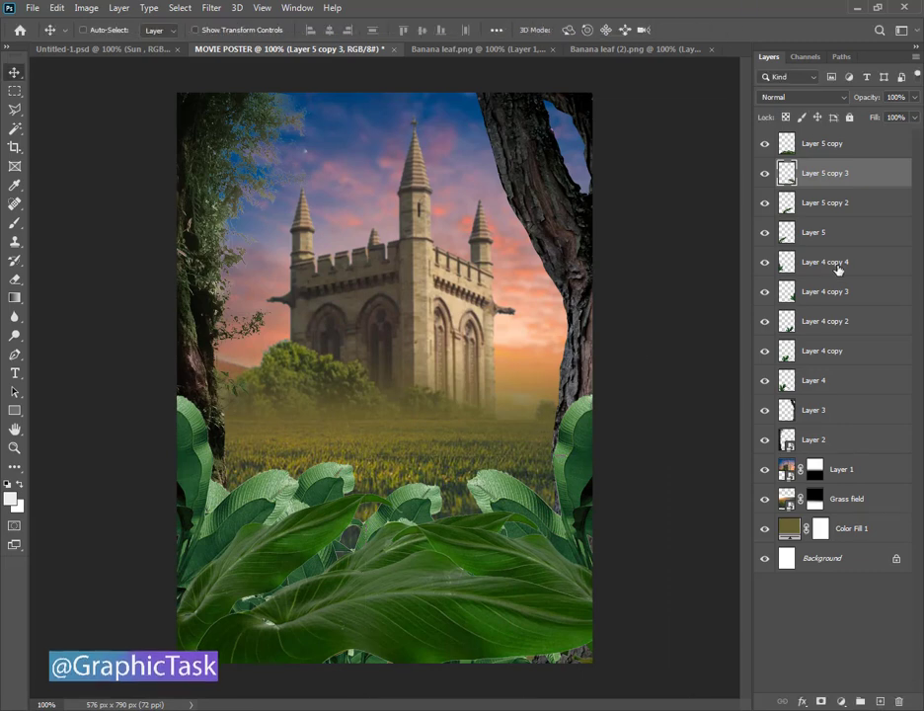
Convert the selected leaf layers down to Layer 4 into one smart object
left_click(827, 380, "shift")
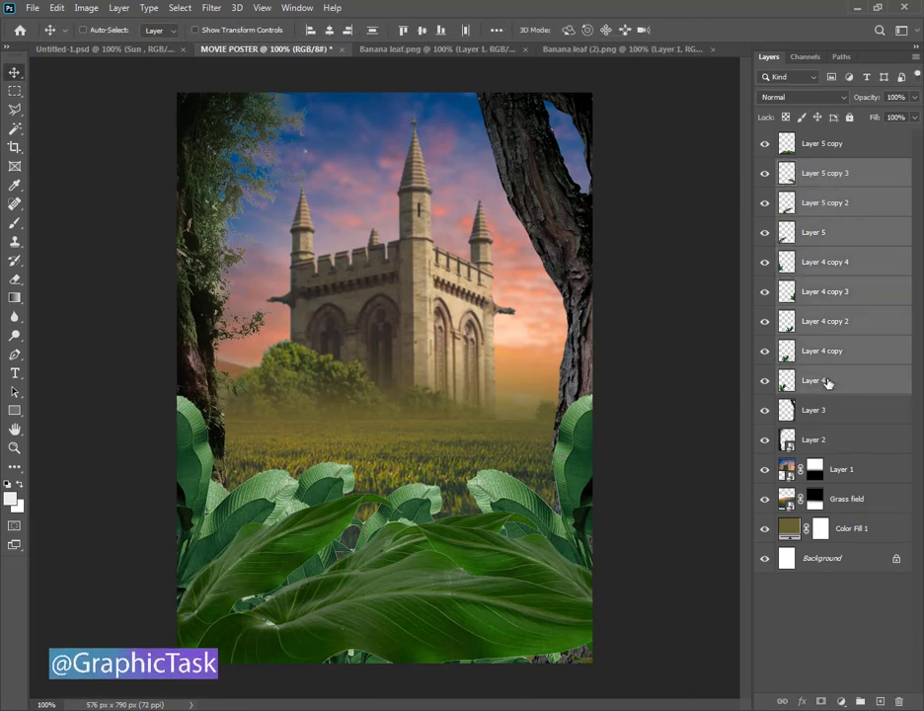
right_click(827, 382)
left_click(809, 305)
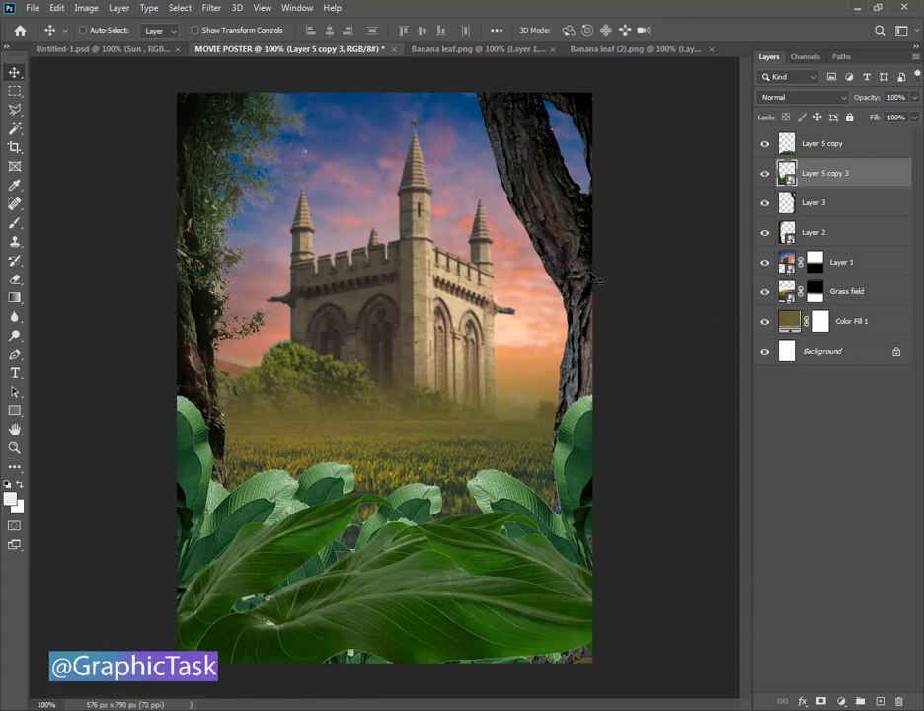
Darken the leaves in Camera Raw (exposure -0.55, lower whites and blacks), then close Banana leaf.png
left_click(211, 7)
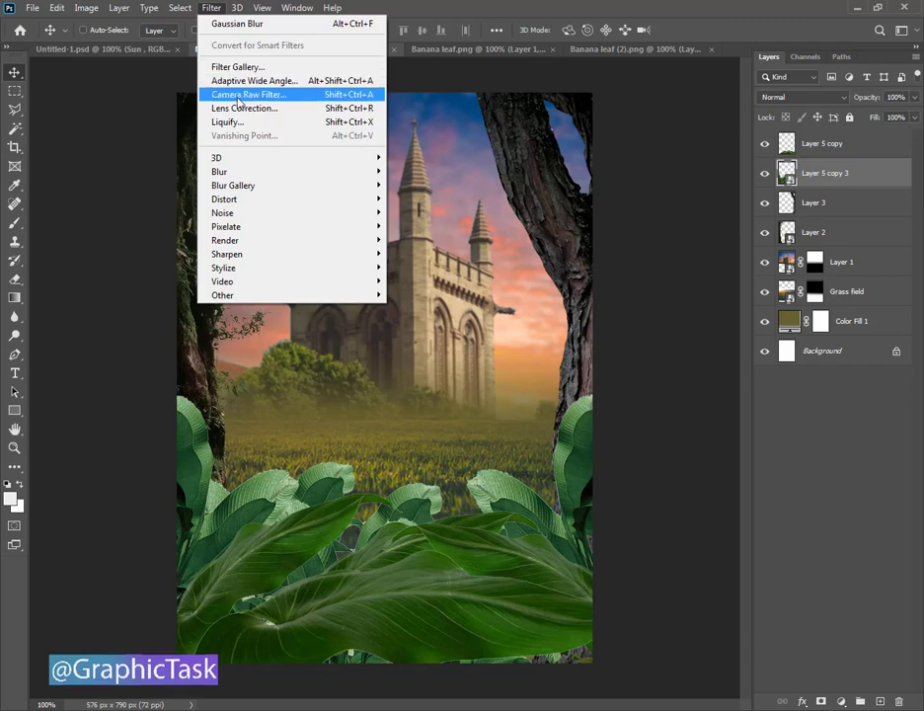
key("Escape")
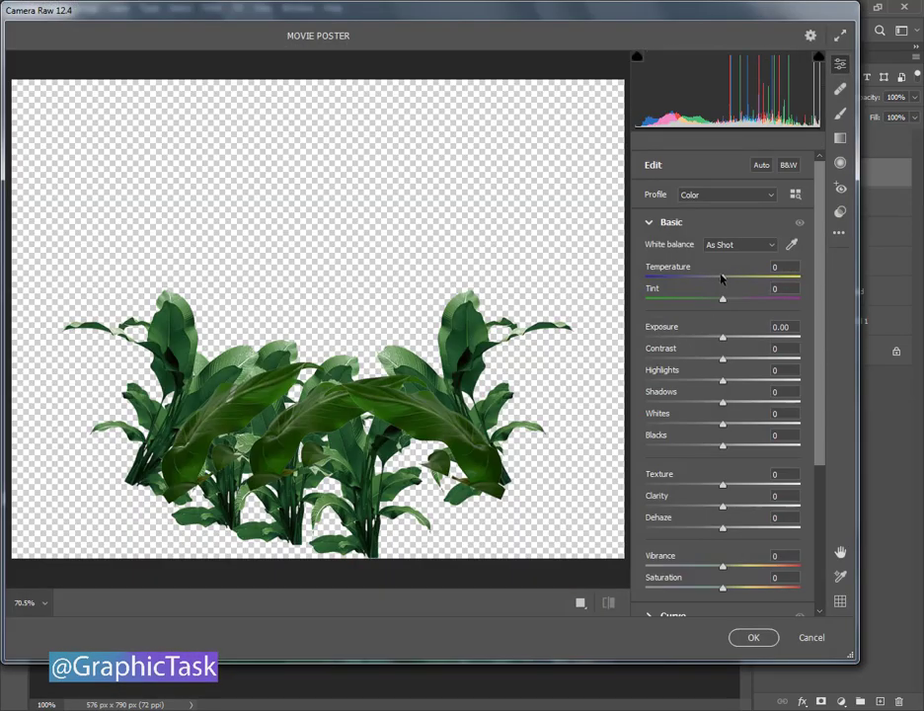
left_click_drag(720, 340, 735, 359)
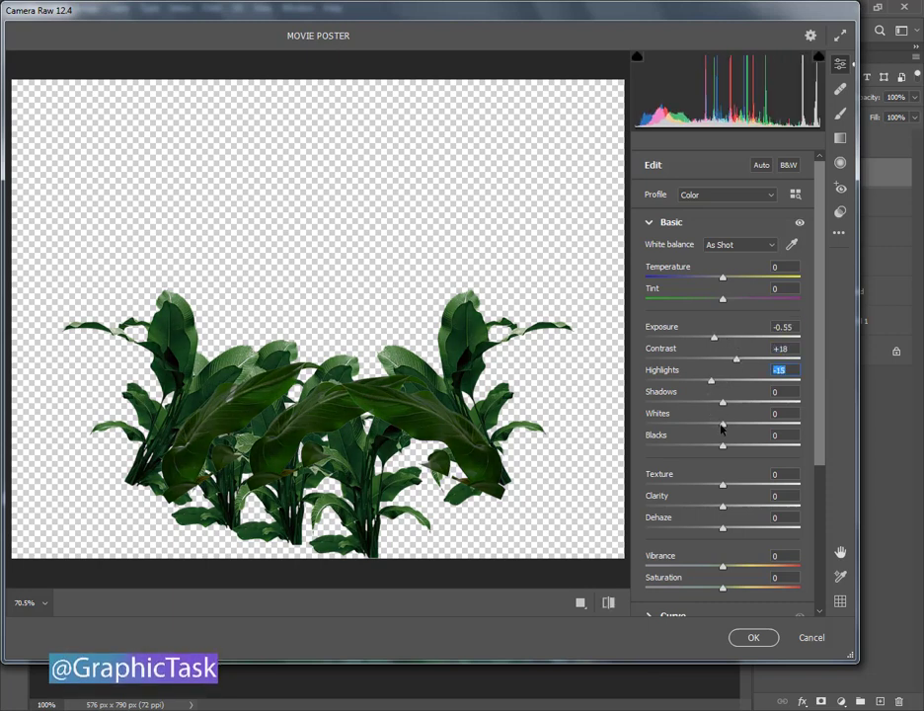
left_click_drag(718, 427, 718, 448)
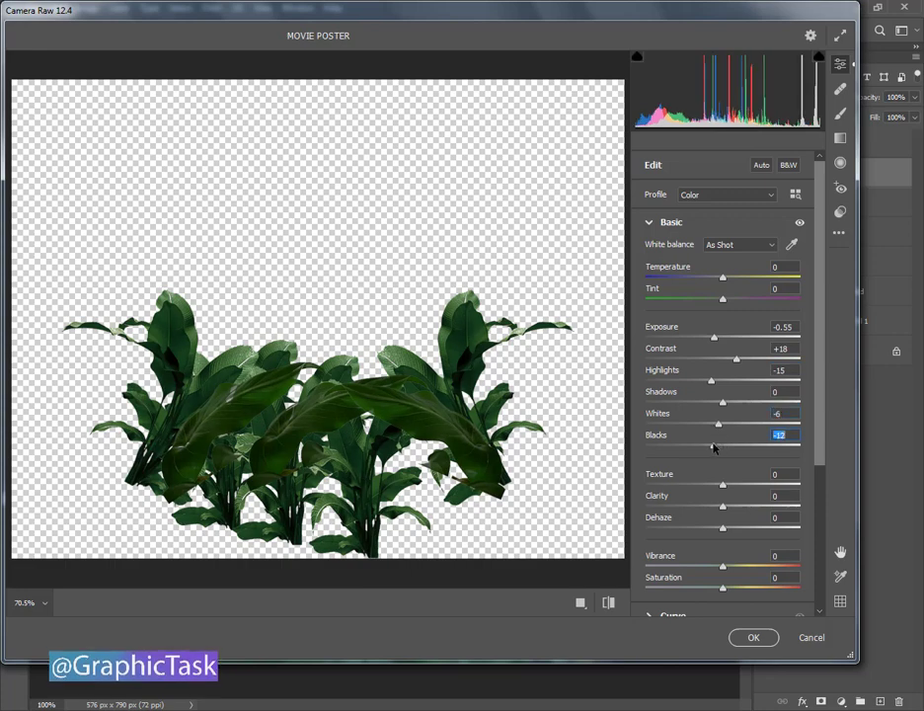
left_click(753, 637)
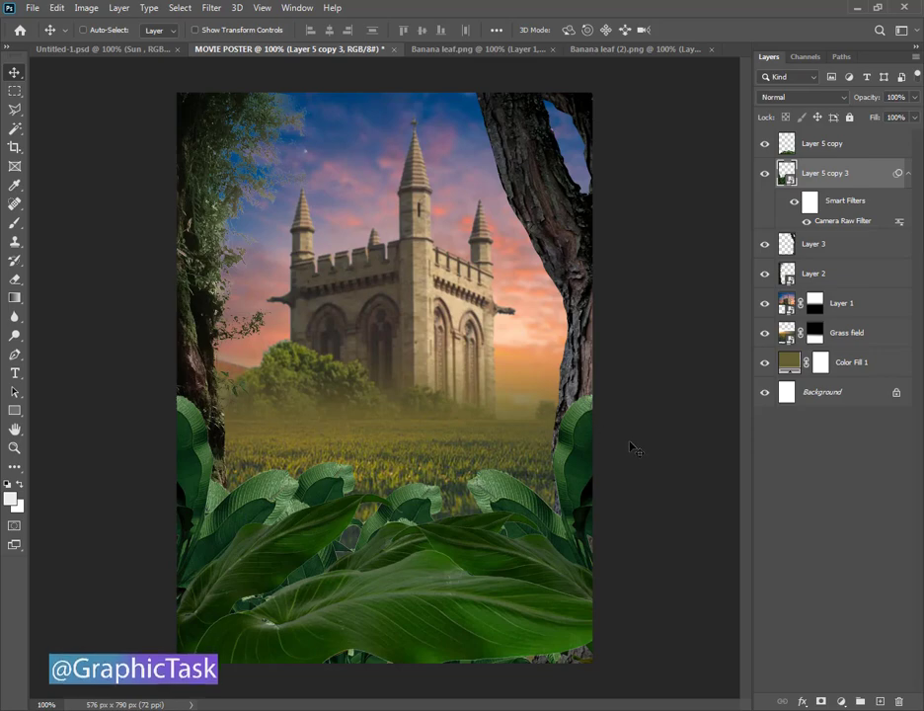
left_click(555, 50)
Close both Banana leaf images without saving and open Model.jpg from the IMAGES folder
left_click(456, 270)
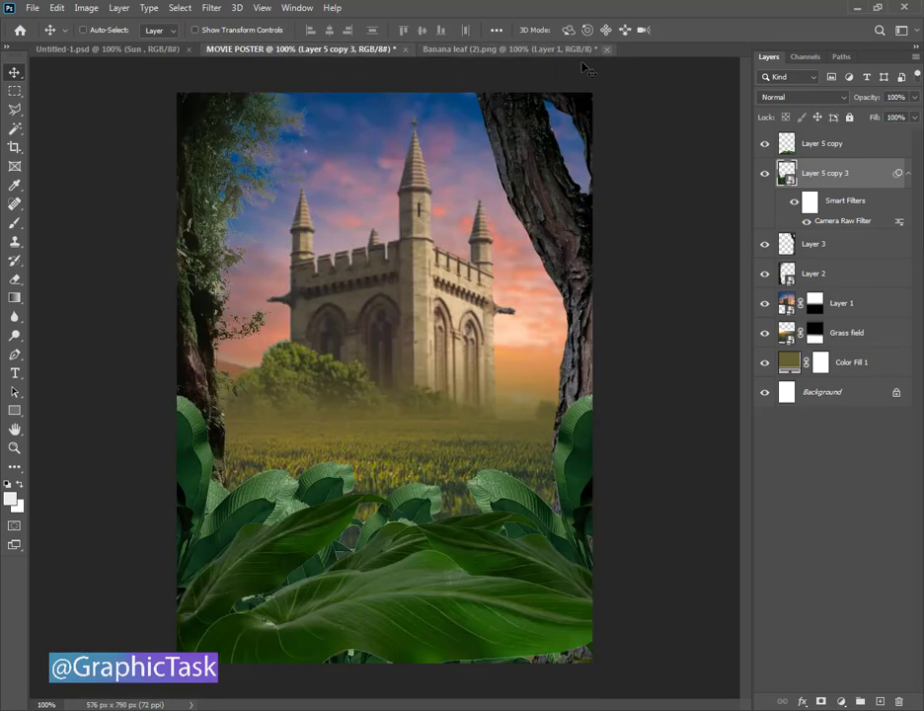
left_click(606, 48)
left_click(461, 272)
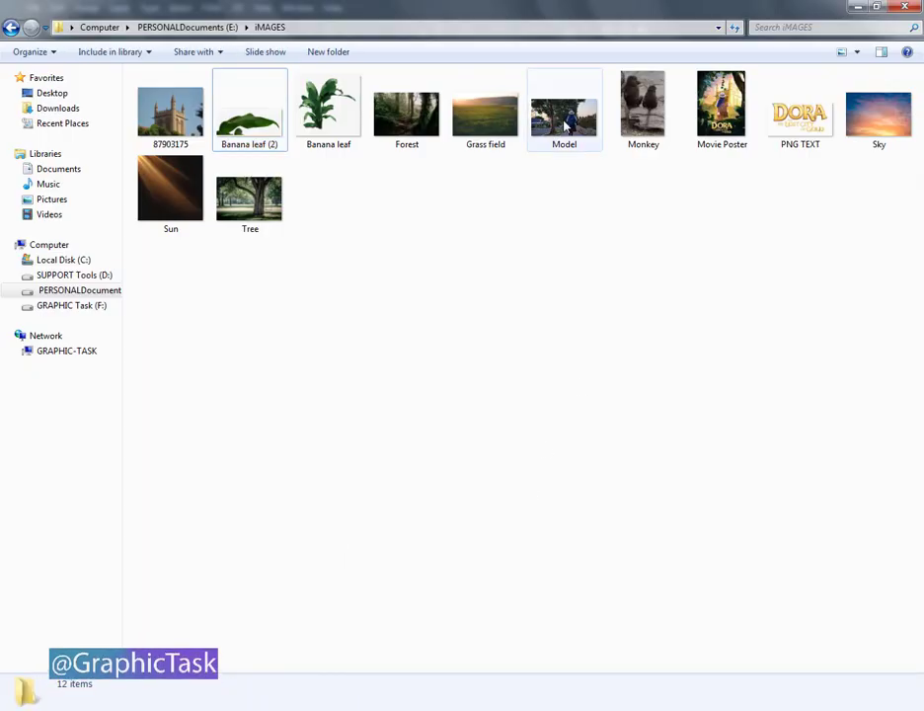
mouse_move(563, 111)
left_mouse_down()
mouse_move(380, 703)
mouse_move(592, 7)
left_mouse_up()
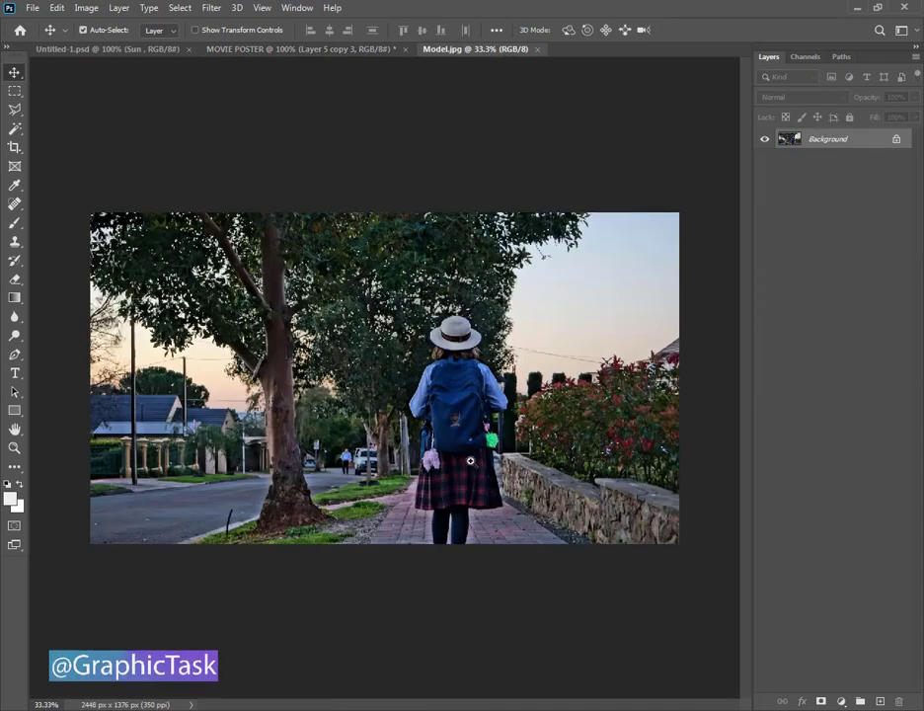
Start a Pen outline of the girl along her inner leg and skirt hem
scroll(469, 460, "up", 2)
scroll(464, 464, "up", 3)
mouse_move(460, 470)
left_mouse_down()
mouse_move(456, 239)
mouse_move(447, 221)
mouse_move(481, 111)
left_mouse_up()
key("p")
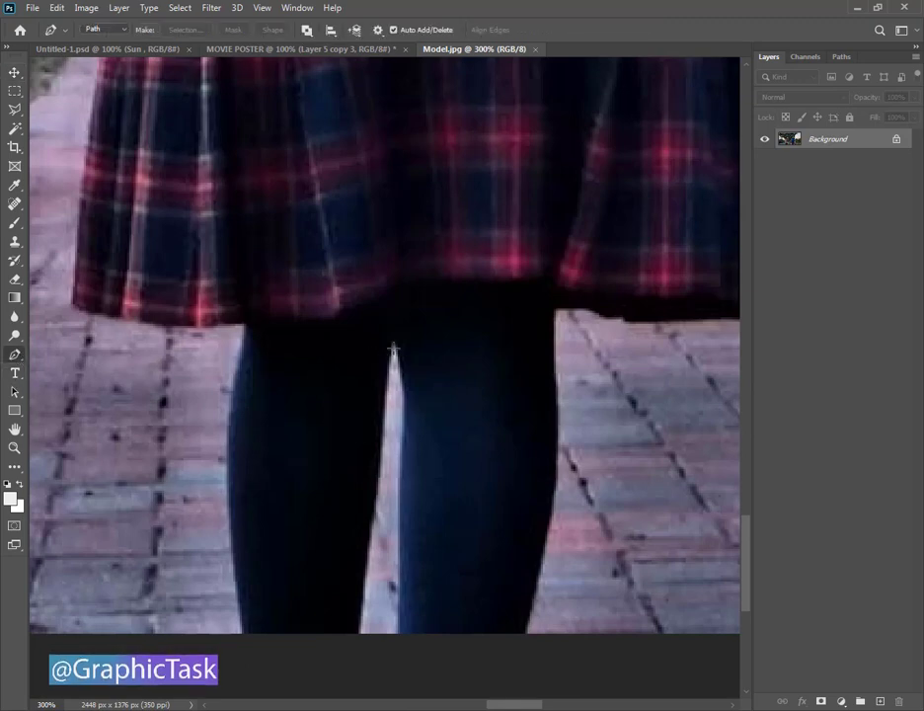
left_click(393, 351)
left_click(365, 653)
left_click(247, 647)
left_click(227, 499)
left_click_drag(227, 499, 424, 660)
left_click(441, 491)
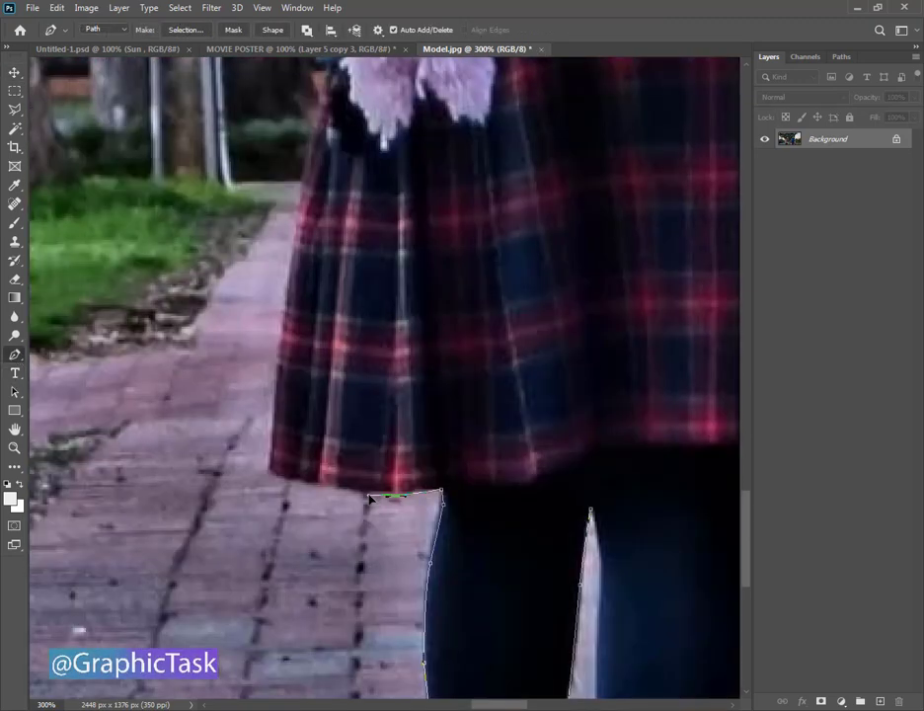
Continue the outline over her shoulder, hair, hat brim and hat crown
scroll(271, 434, "up", 3)
scroll(281, 404, "up", 5)
scroll(296, 365, "up", 4)
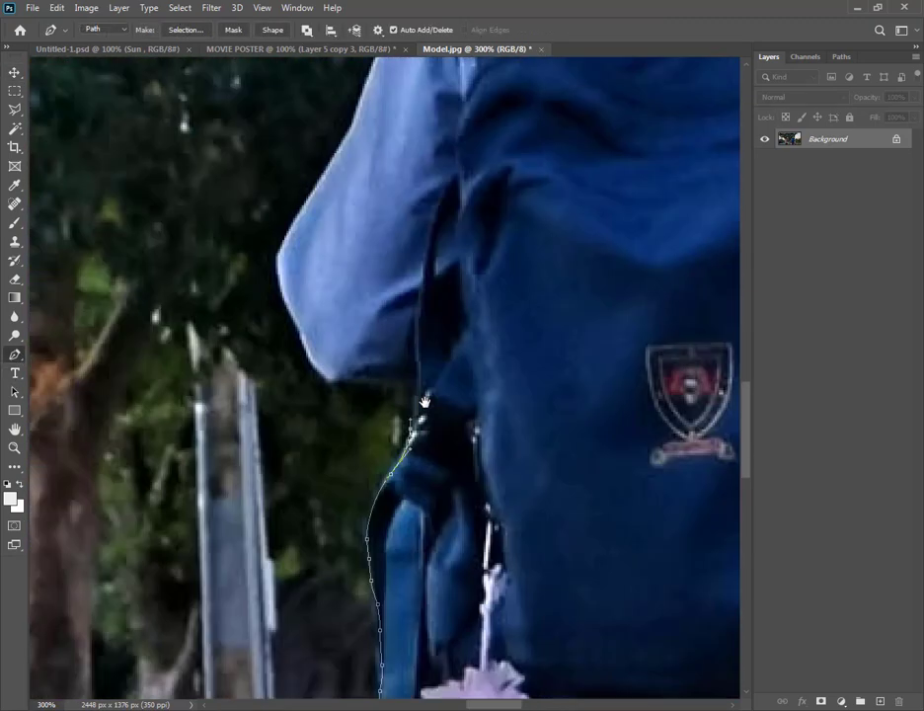
scroll(336, 376, "up", 4)
scroll(372, 415, "up", 3)
scroll(415, 385, "up", 3)
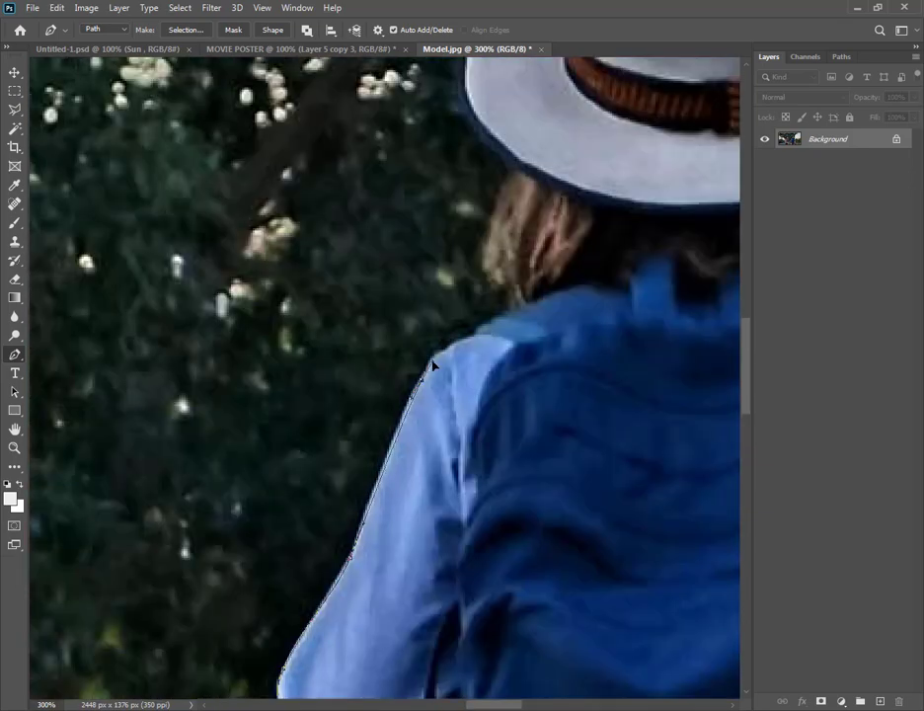
left_click(442, 352)
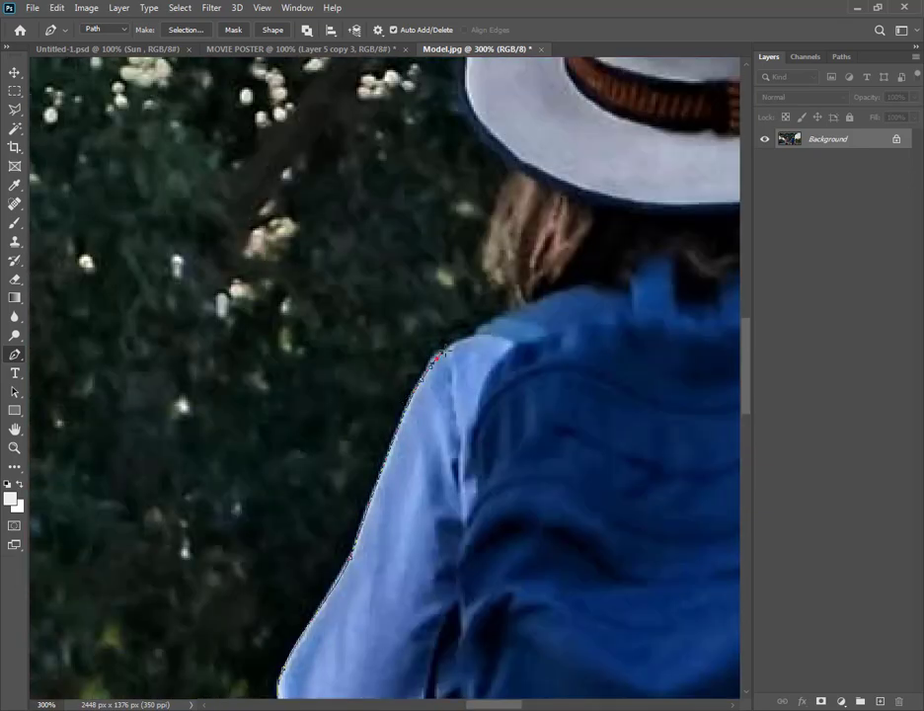
left_click(494, 272)
left_click(482, 258)
scroll(482, 257, "up", 3)
left_click(551, 317)
scroll(494, 296, "up", 3)
mouse_move(490, 323)
left_mouse_down()
mouse_move(569, 310)
mouse_move(595, 416)
left_mouse_up()
scroll(494, 336, "up", 3)
left_click(632, 324)
Finish the outline down her arm, the skirt's right edge and around the right leg
scroll(632, 325, "down", 2)
scroll(592, 335, "down", 2)
scroll(577, 365, "down", 3)
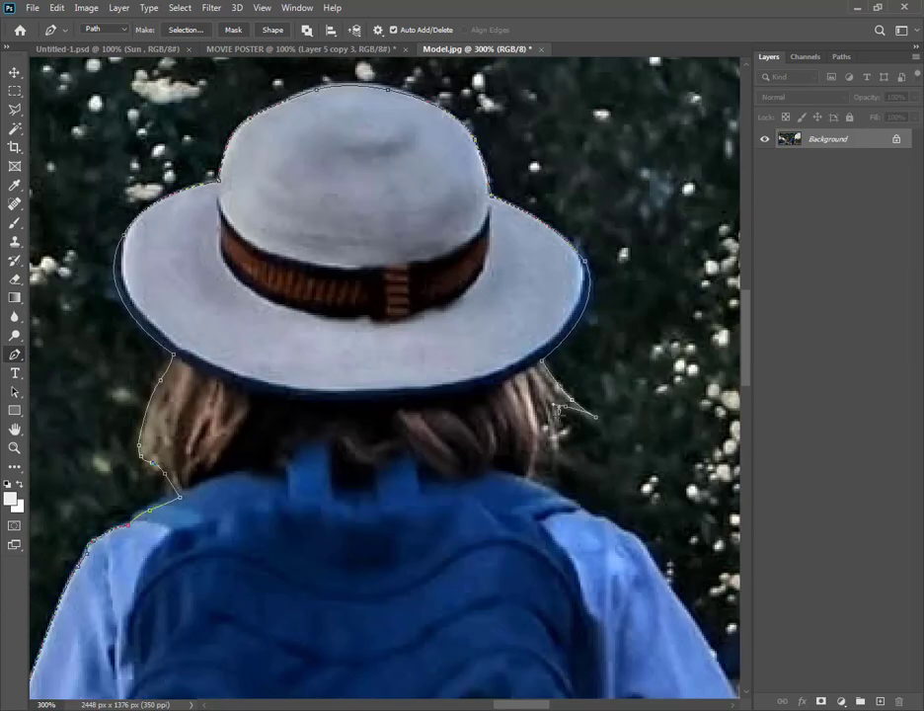
scroll(595, 416, "down", 5)
scroll(595, 416, "down", 3)
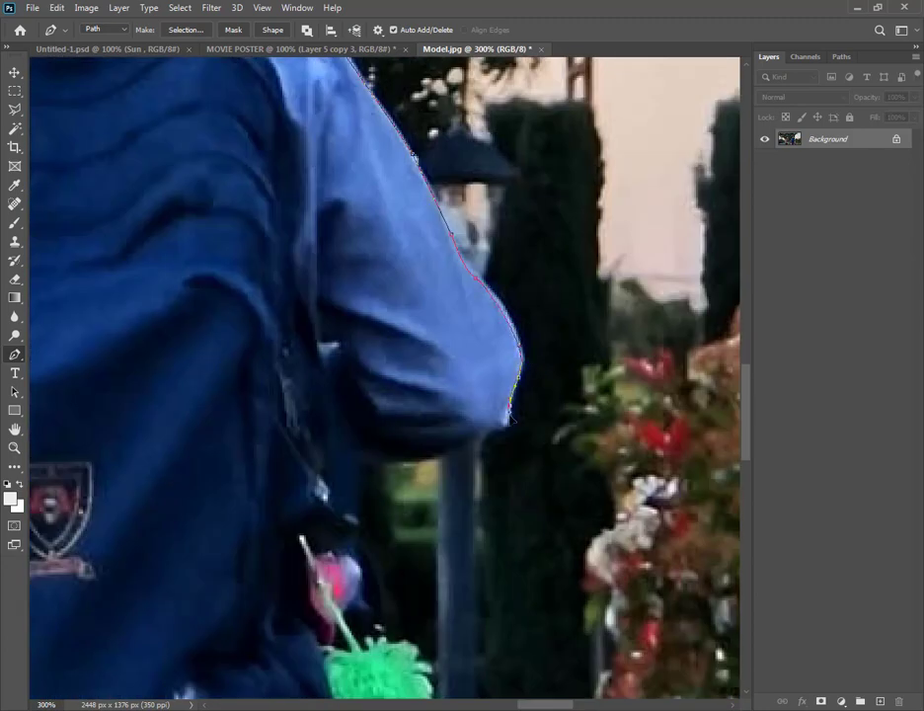
scroll(480, 343, "left", 2)
left_click(481, 342)
scroll(481, 343, "down", 3)
left_click(532, 350)
scroll(532, 350, "down", 2)
scroll(538, 356, "down", 2)
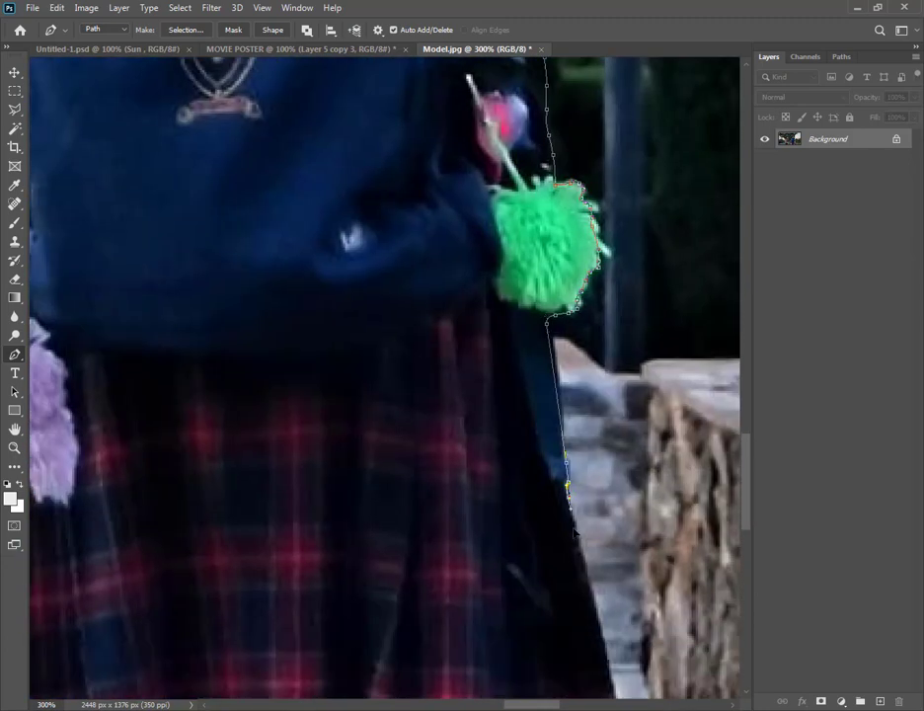
scroll(543, 395, "down", 3)
left_click(570, 505)
scroll(557, 509, "down", 5)
scroll(558, 509, "down", 4)
scroll(557, 509, "left", 2)
left_click(424, 316)
left_click(406, 421)
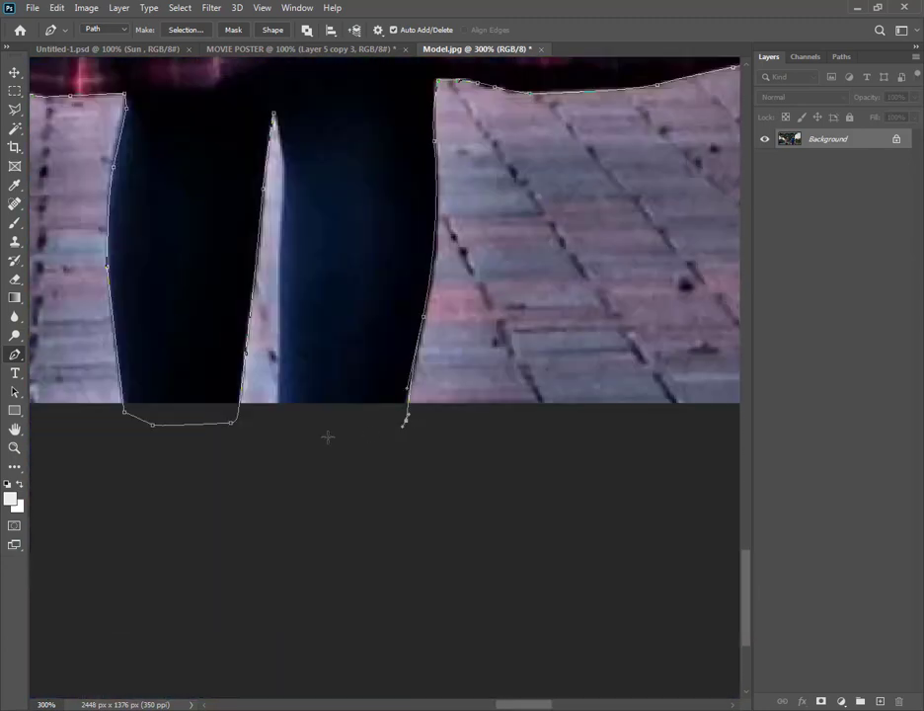
left_click(306, 435)
left_click(286, 184)
left_click(282, 149)
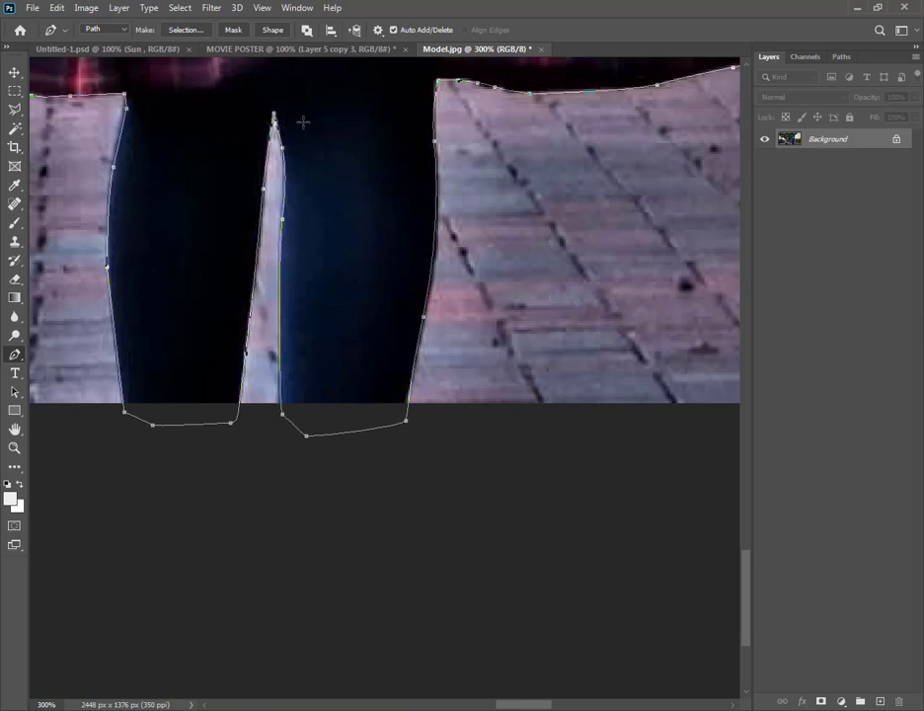
Fit the image on screen and turn the finished outline into a selection
key("ctrl+0")
right_click(476, 372)
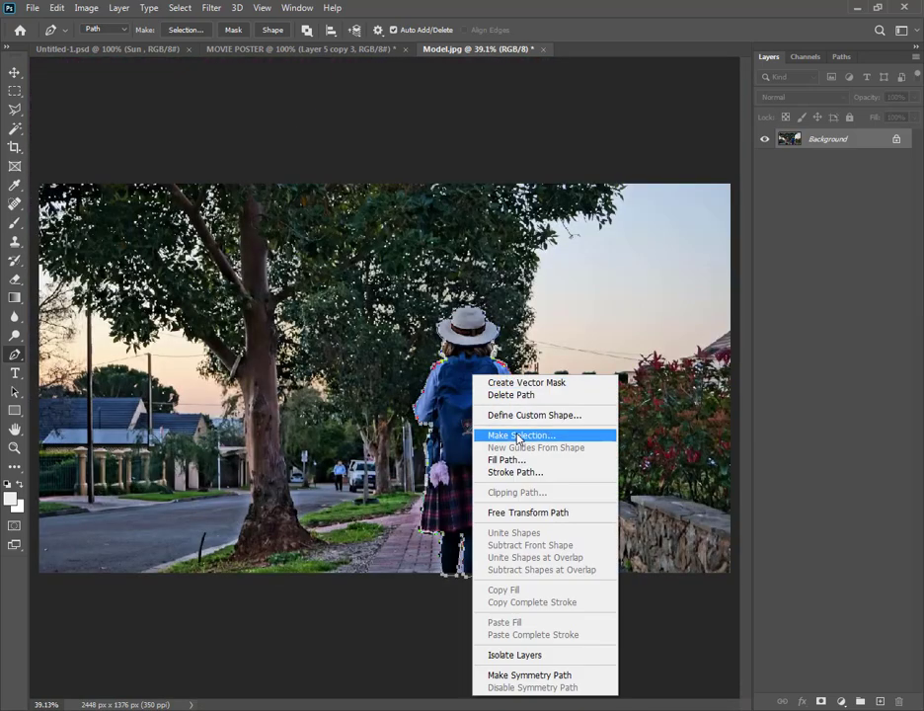
left_click(486, 436)
left_click(535, 190)
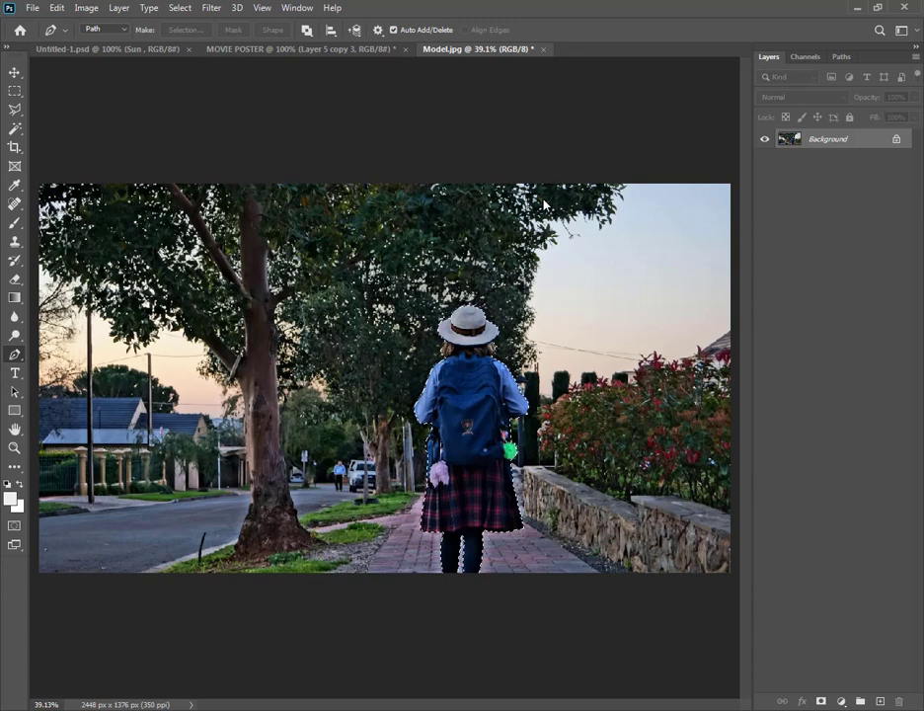
Refine the girl's selection in Select and Mask with Smooth 3 and Feather 0.4 px
left_click(15, 129)
left_click(676, 34)
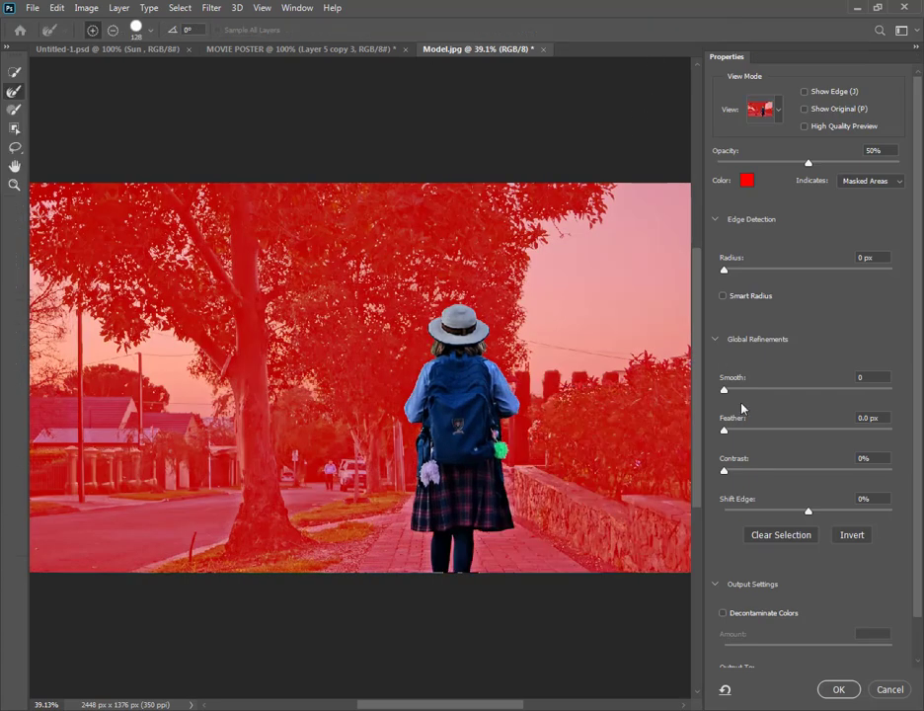
left_click_drag(726, 391, 749, 402)
left_click(727, 434)
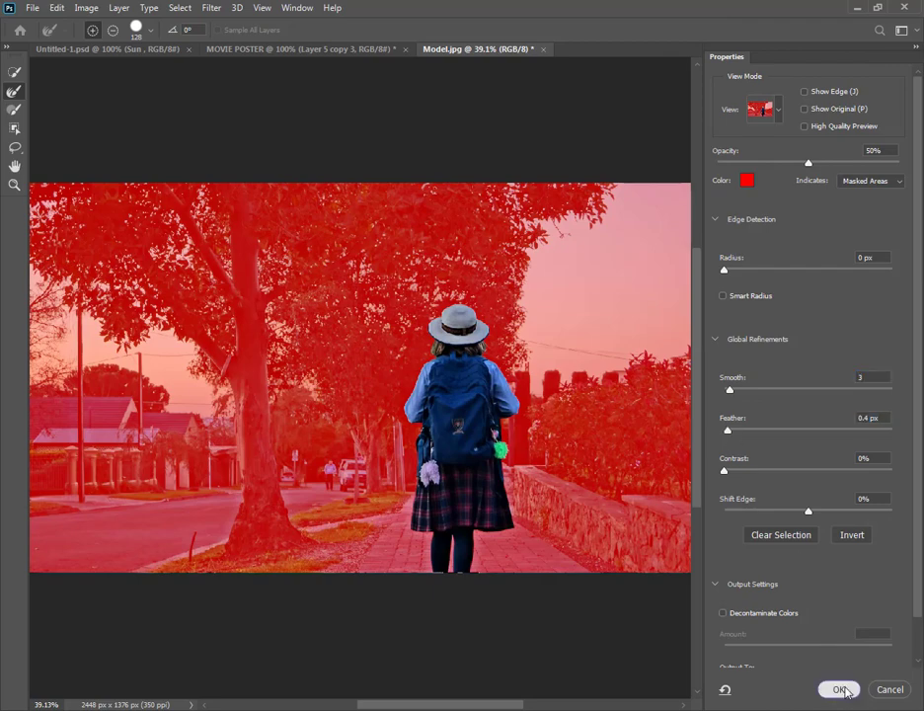
left_click(838, 689)
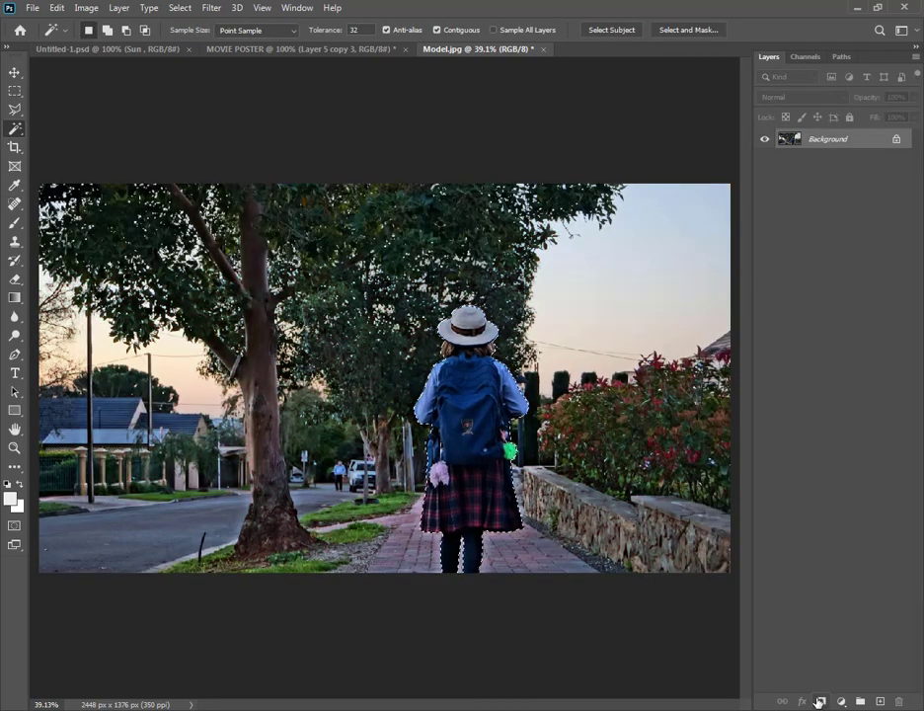
Mask out the background, rasterize the girl layer via a smart object, and carry it to the poster
left_click(819, 701)
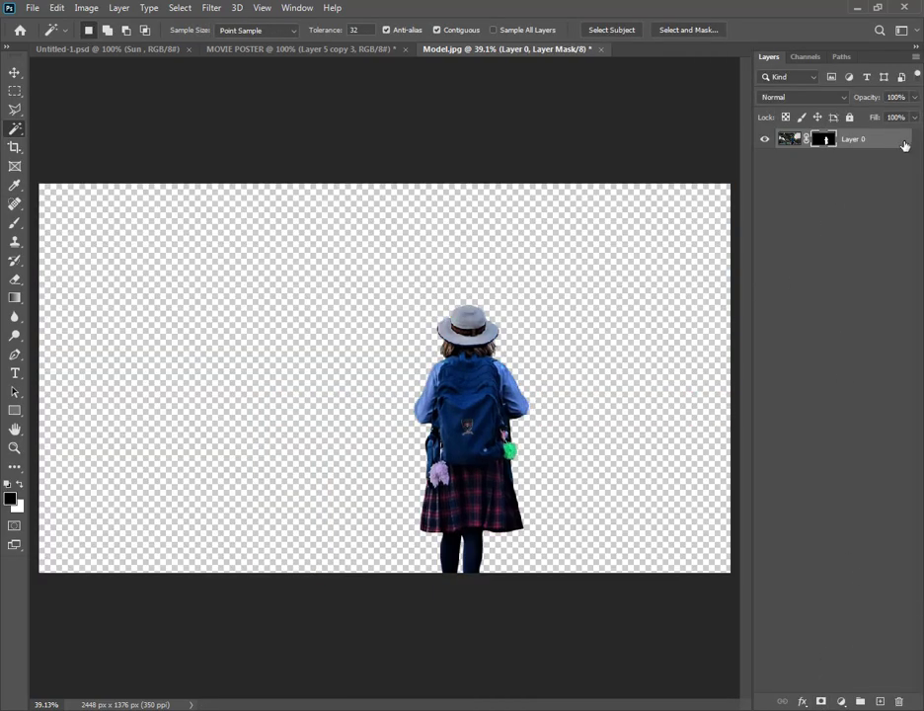
right_click(904, 145)
left_click(719, 295)
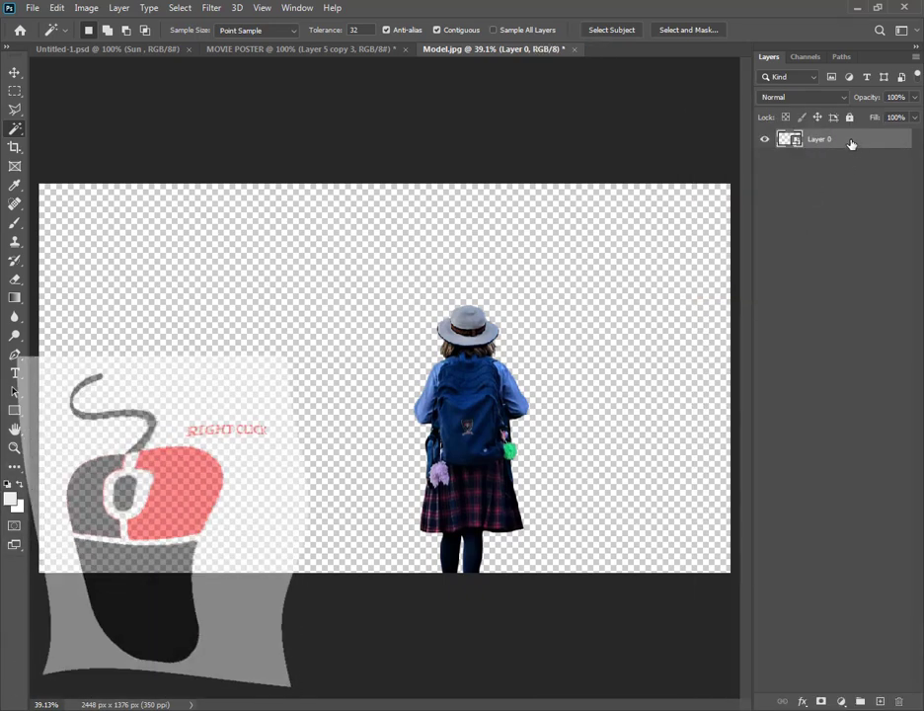
right_click(851, 144)
left_click(703, 350)
key("v")
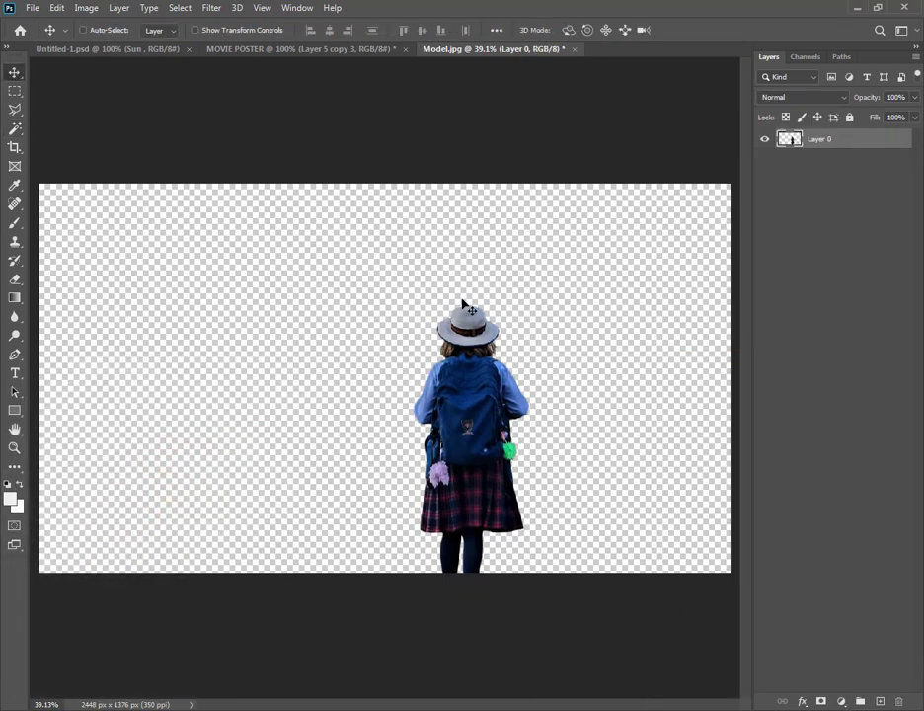
mouse_move(464, 305)
left_mouse_down()
mouse_move(381, 304)
mouse_move(325, 202)
mouse_move(343, 269)
left_mouse_up()
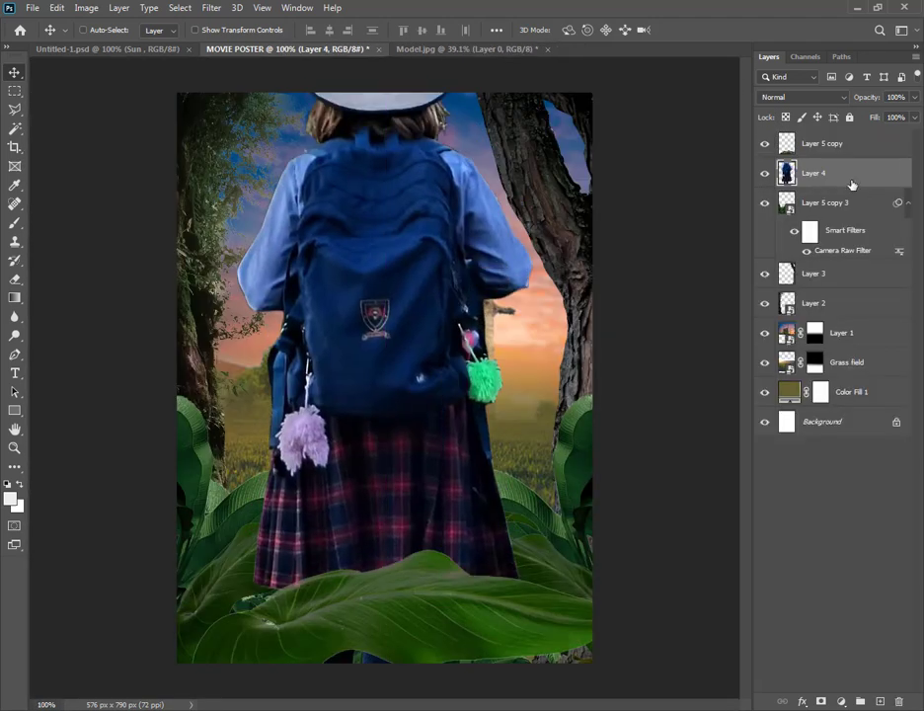
Place the girl layer beneath the leaves and scale her to about 41% before the castle
left_click_drag(851, 185, 869, 317)
key("ctrl+t")
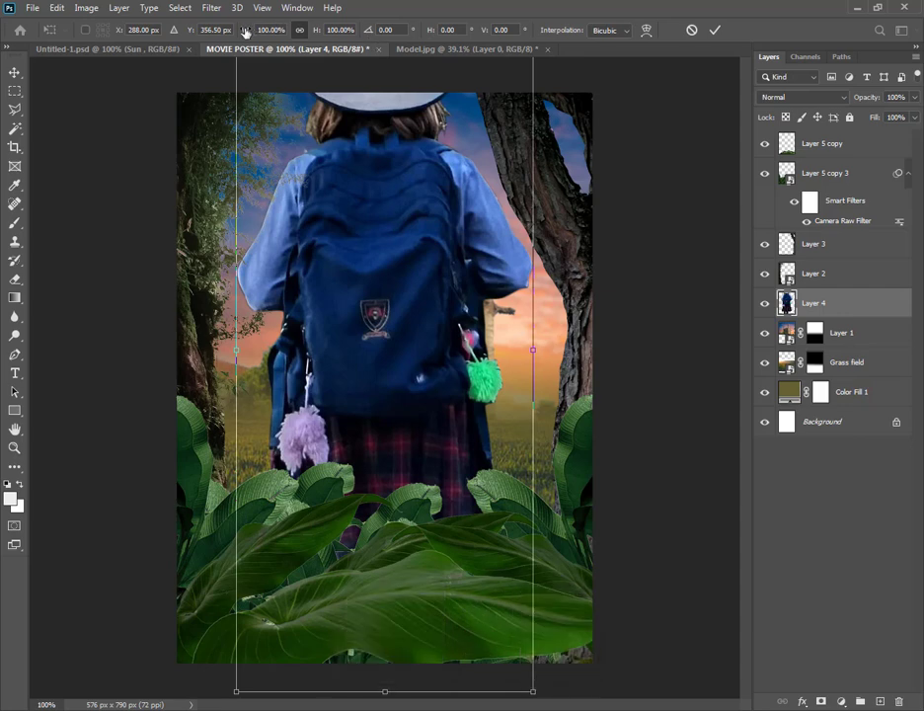
left_click_drag(246, 31, 196, 31)
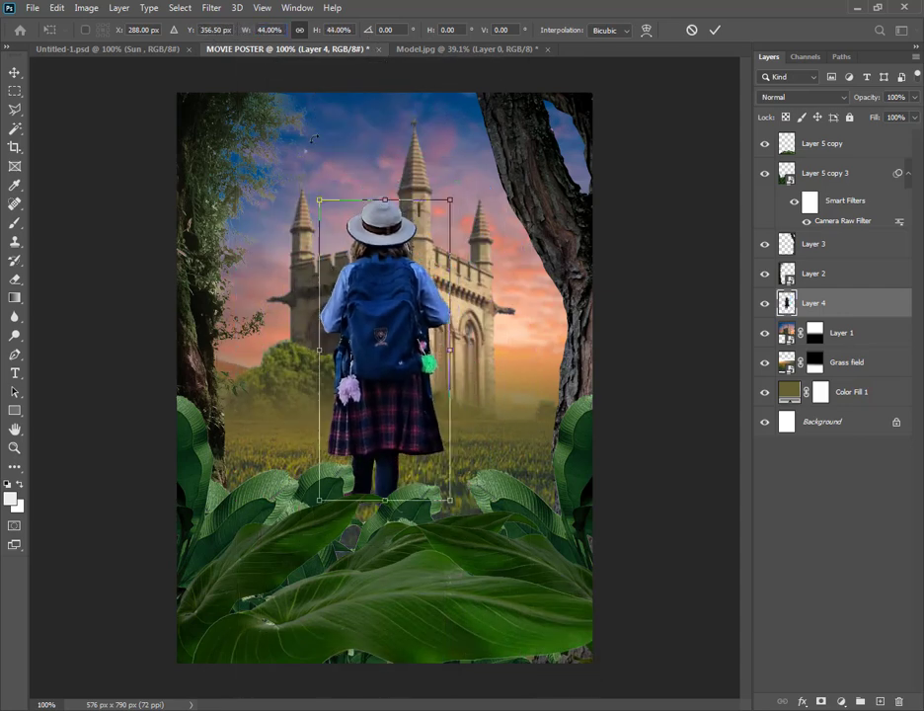
left_click_drag(398, 317, 383, 330)
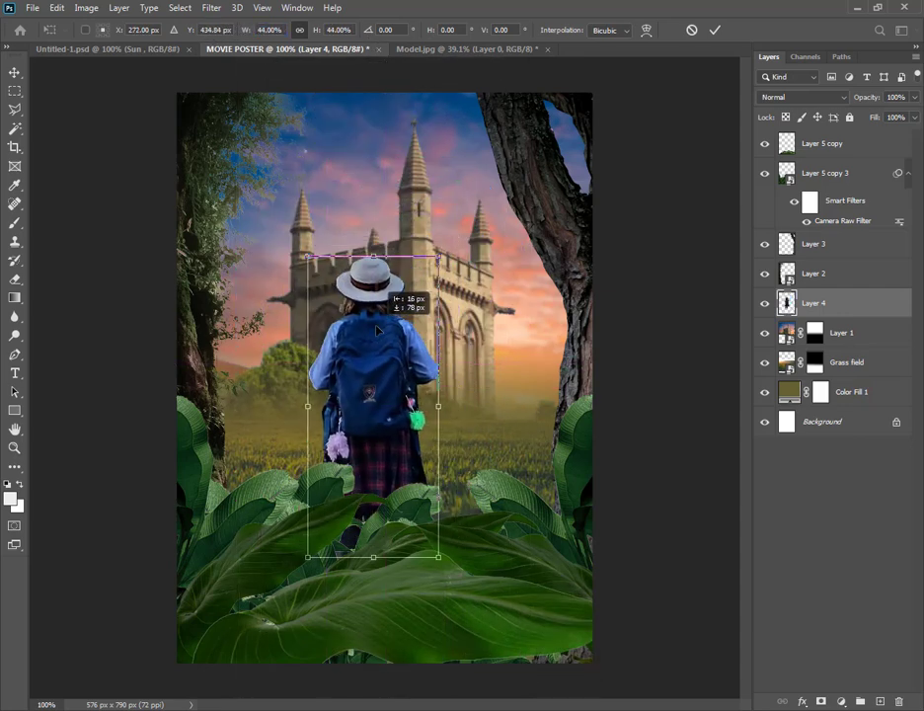
mouse_move(448, 256)
left_mouse_down()
mouse_move(439, 275)
mouse_move(485, 297)
left_mouse_up()
left_click(712, 29)
Shift the castle and sky layer right, then nudge the girl slightly right
left_click(841, 333)
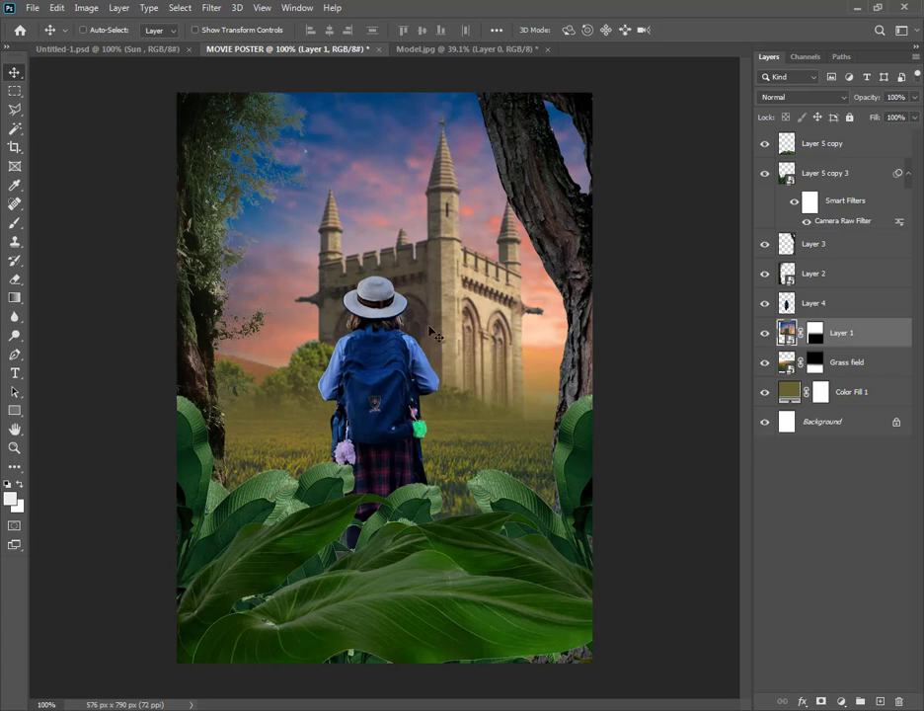
left_click(813, 303)
left_click_drag(446, 340, 454, 340)
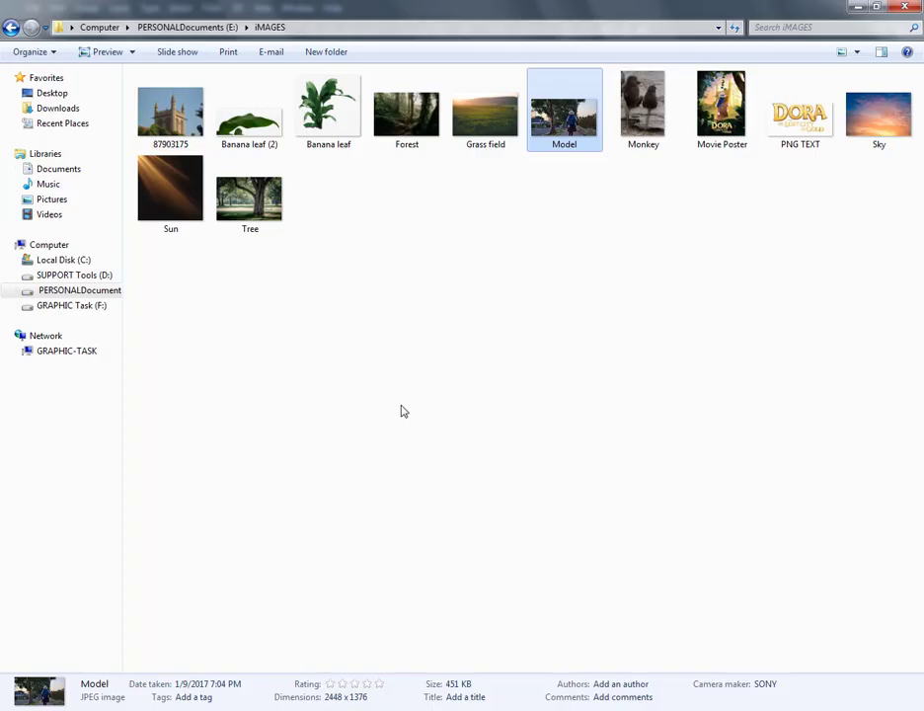
Drag Monkey.jpg from the iMAGES folder into Photoshop as a new document
left_click(400, 410)
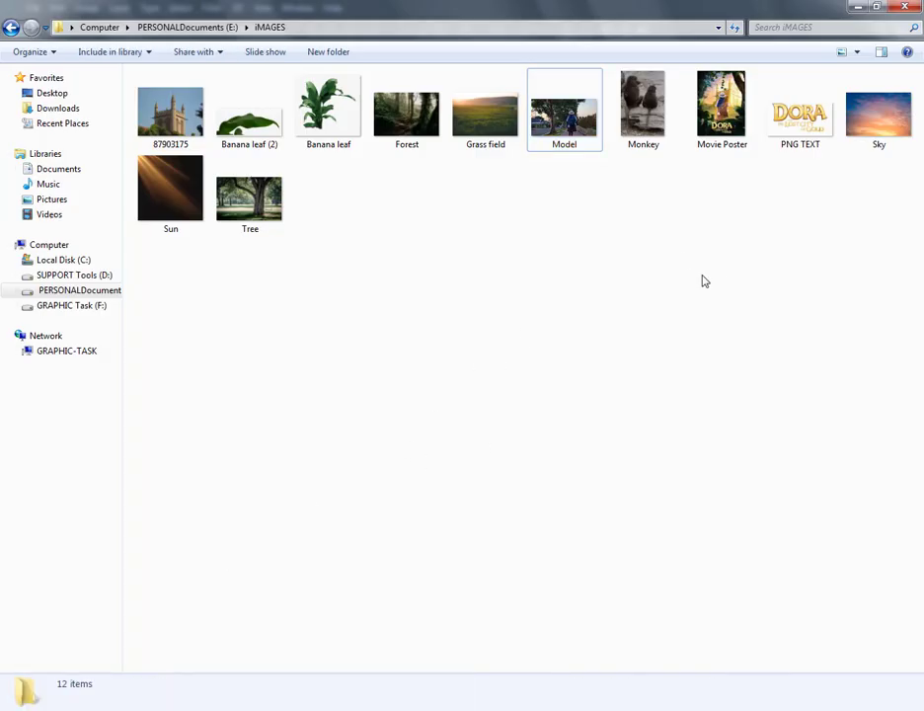
mouse_move(643, 108)
left_mouse_down()
mouse_move(431, 669)
mouse_move(345, 705)
left_mouse_up()
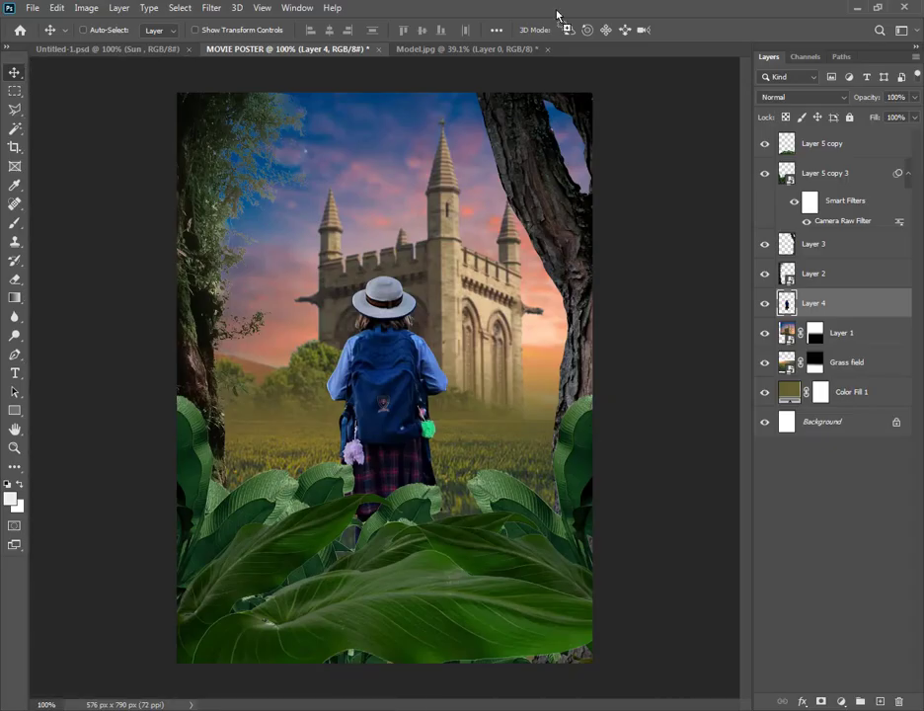
left_click_drag(562, 8, 563, 8)
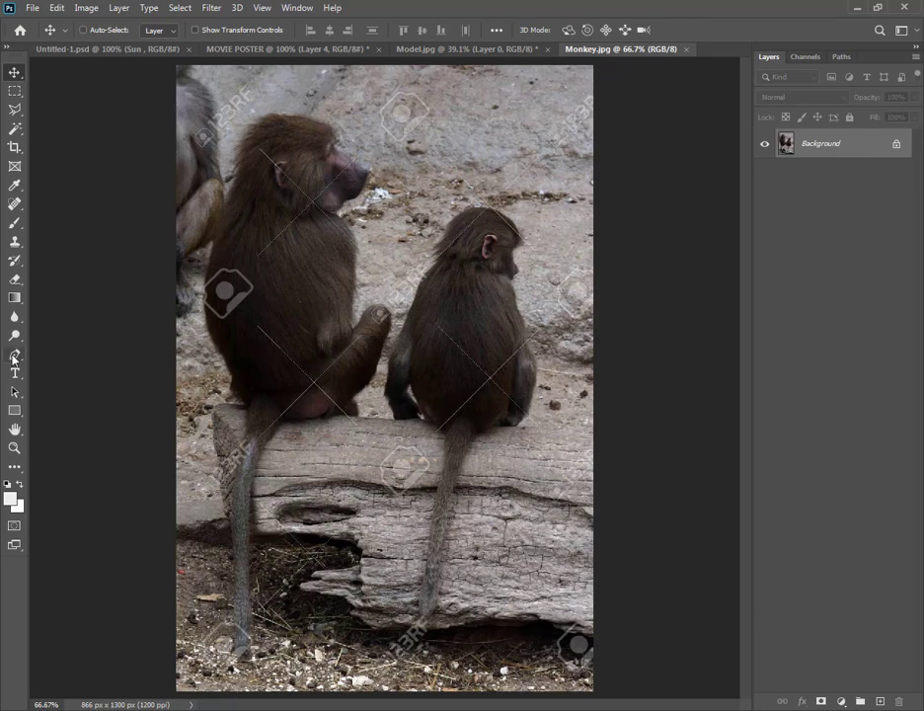
Trace a Pen outline around the small monkey's tail, head and right side
left_click(13, 357)
scroll(462, 437, "up", 1, "alt")
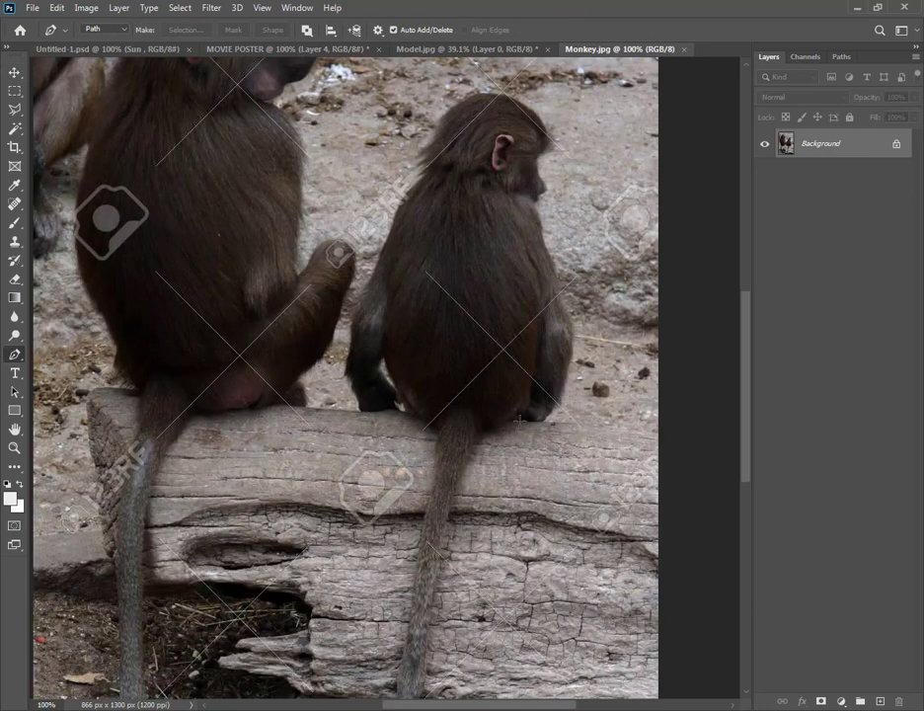
left_click(516, 411)
left_click(474, 440)
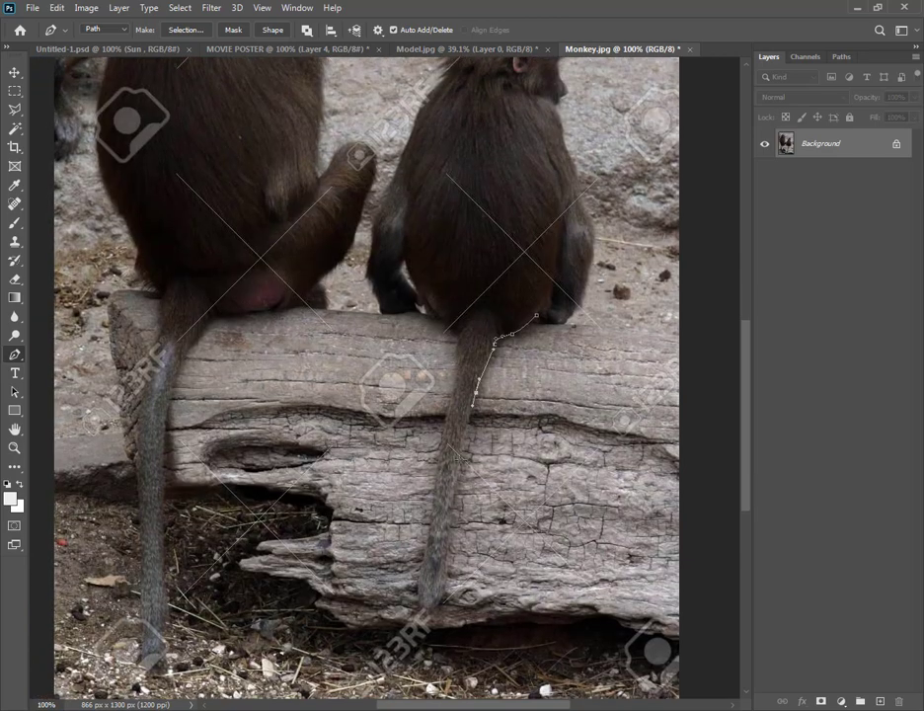
left_click_drag(456, 460, 523, 241)
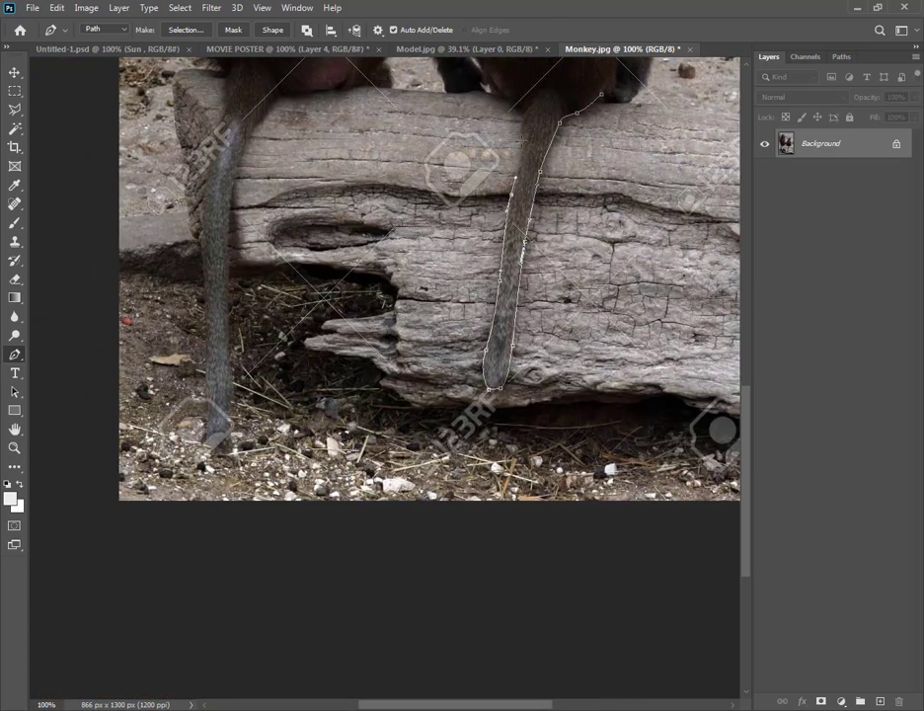
left_click_drag(502, 103, 541, 265)
left_click_drag(513, 148, 520, 355)
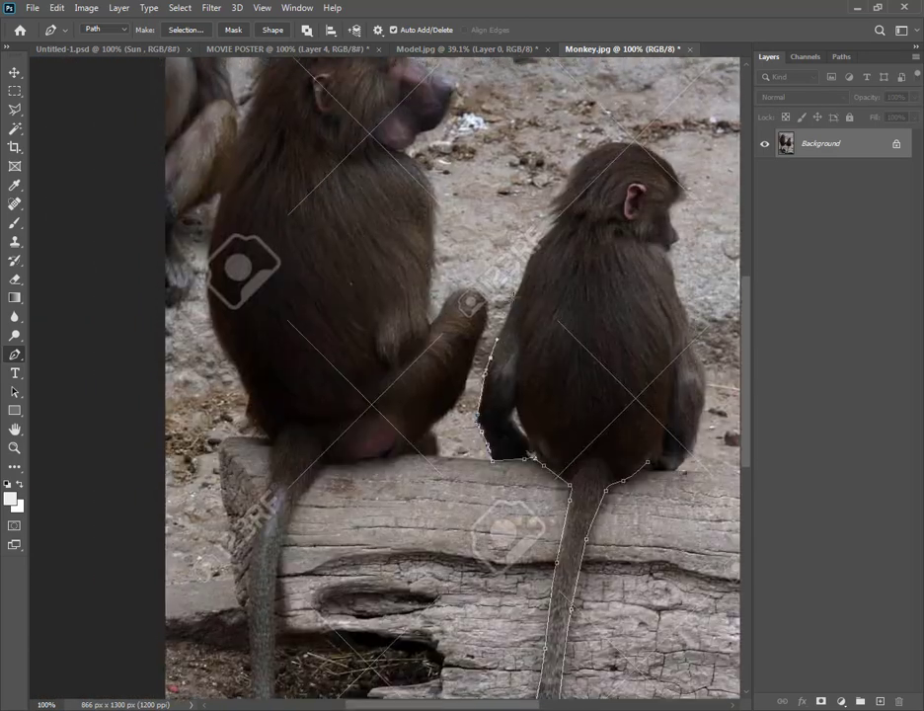
left_click_drag(552, 197, 503, 286)
left_click_drag(594, 234, 655, 256)
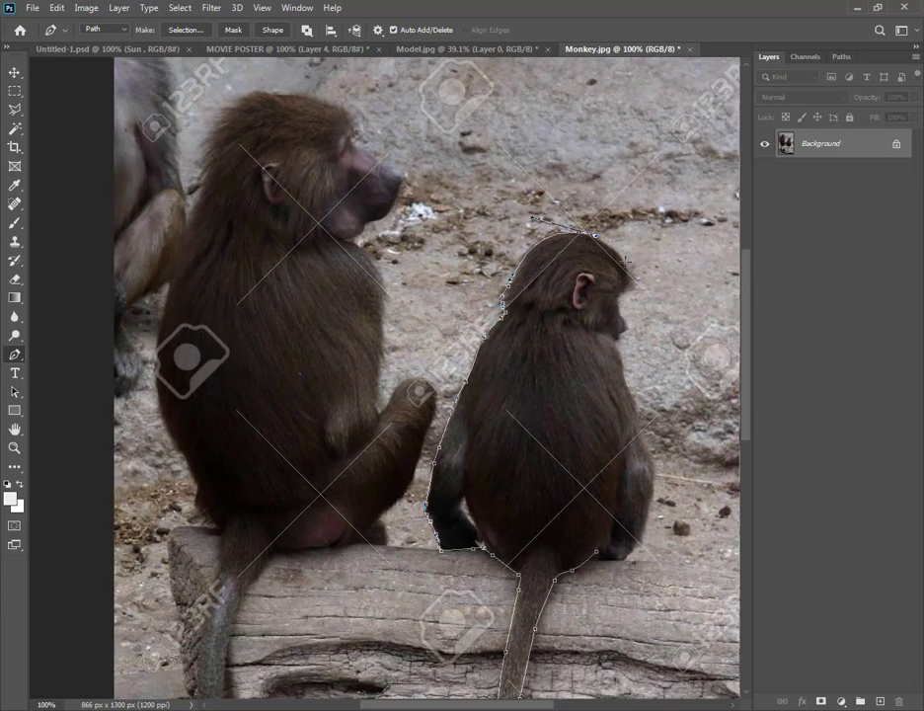
left_click(627, 286)
left_click(620, 379)
left_click(637, 410)
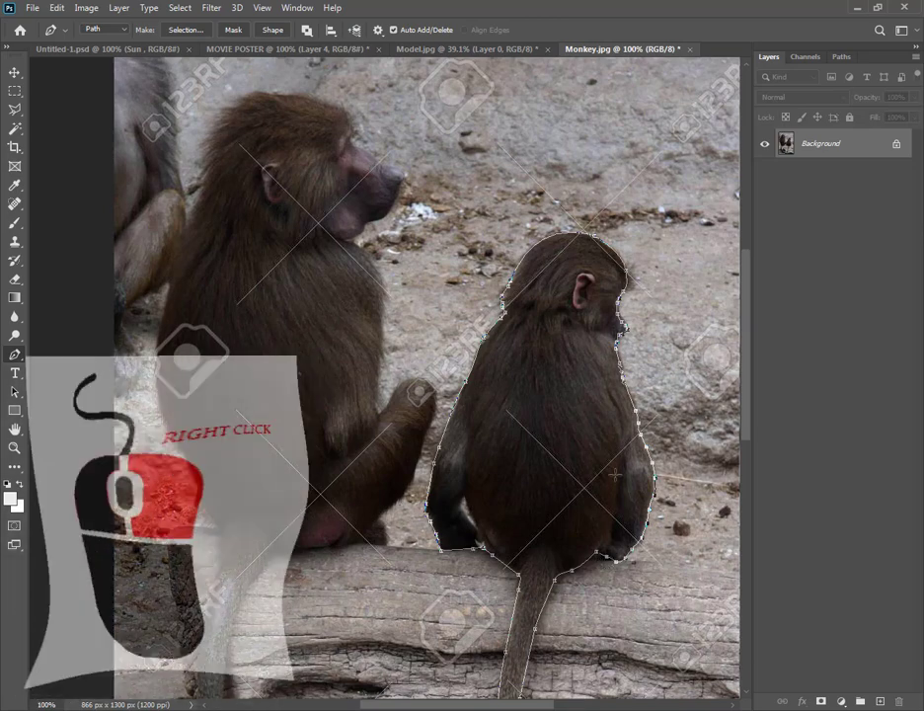
Turn the monkey outline into a selection and add a layer mask isolating it
right_click(617, 153)
left_click(693, 211)
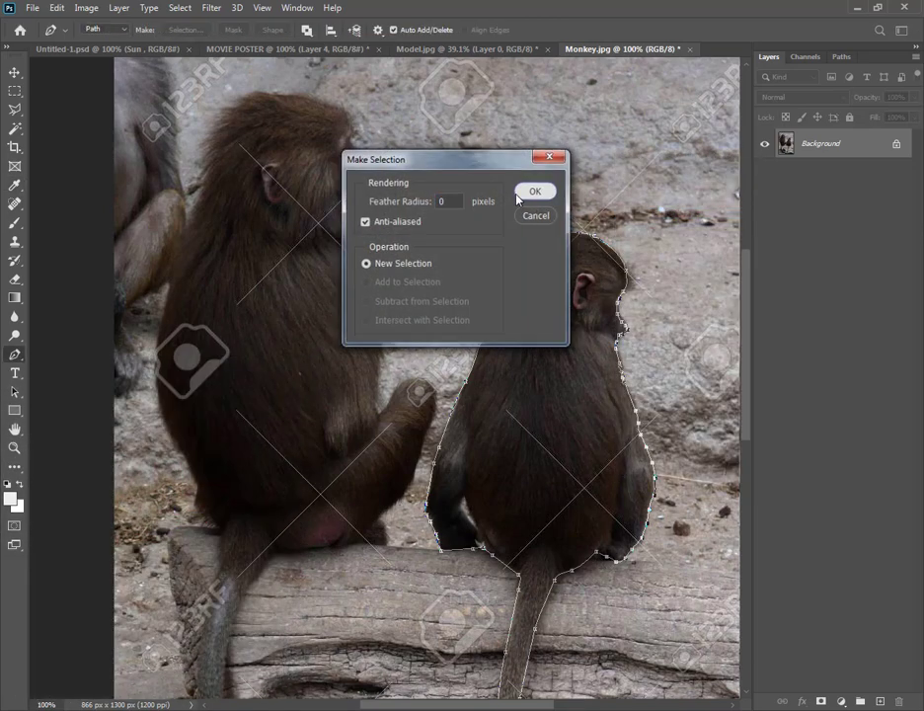
left_click(520, 195)
key("ctrl+minus")
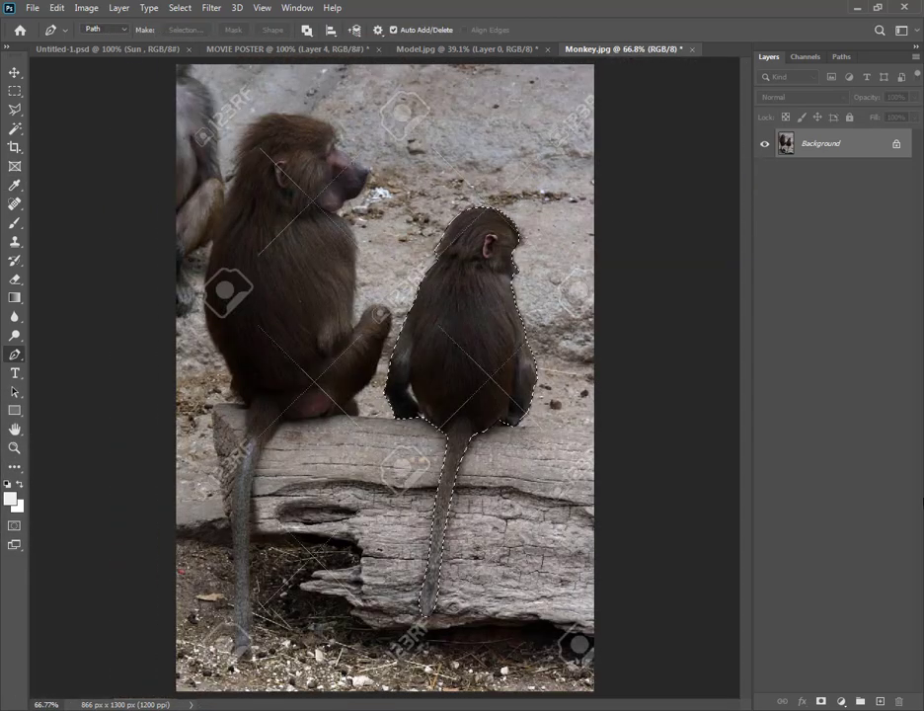
left_click(820, 700)
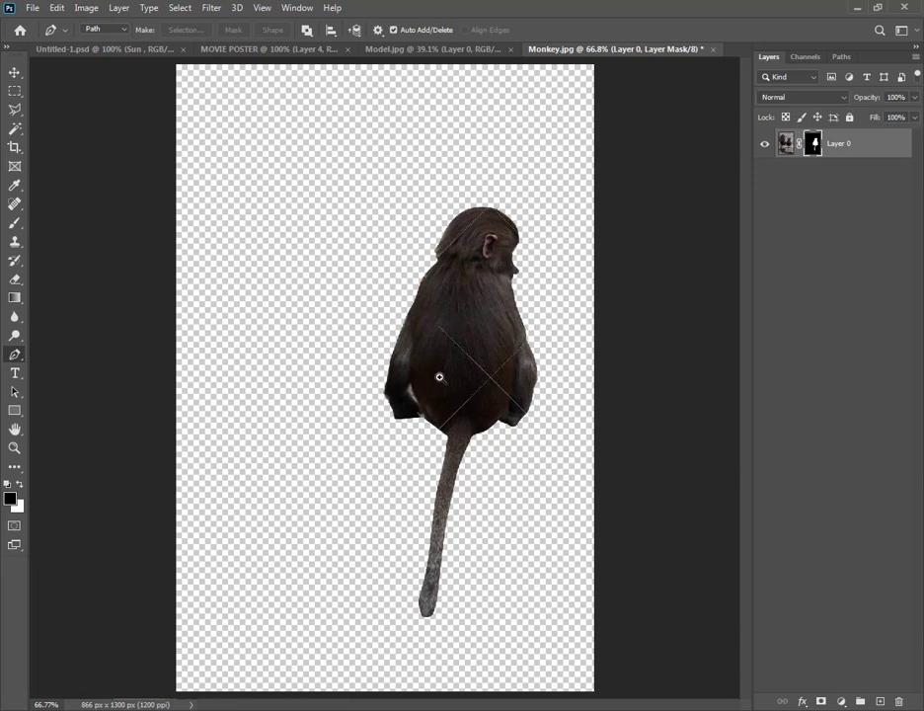
Heal the stray and V-shaped lines on the monkey's back with the Healing Brush
key("ctrl+plus")
left_click(14, 204)
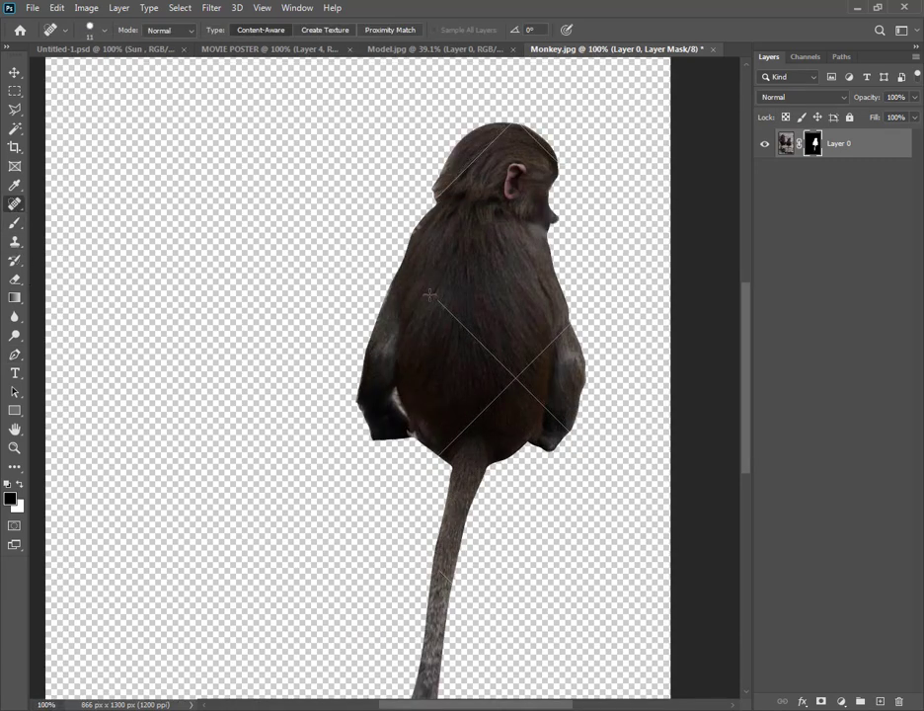
right_click(429, 295)
left_click_drag(458, 289, 441, 316)
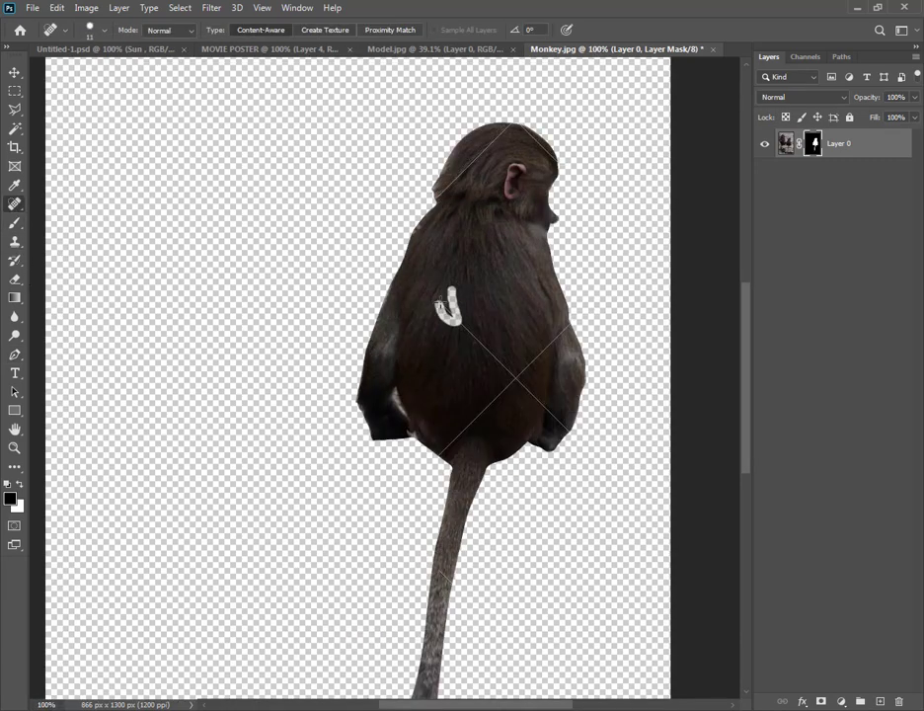
left_click(783, 144)
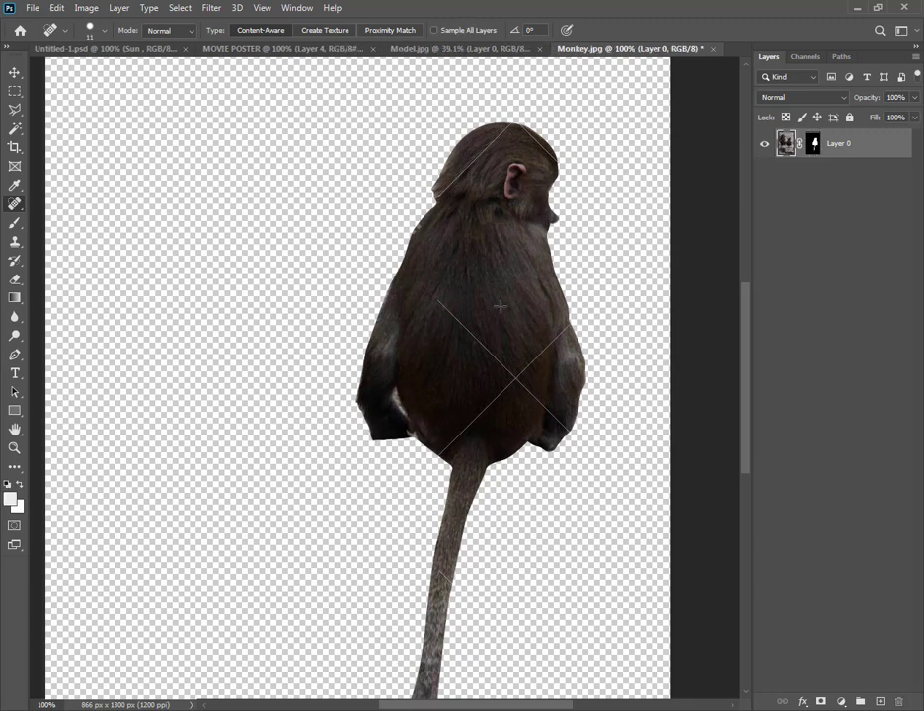
left_click_drag(433, 302, 463, 328)
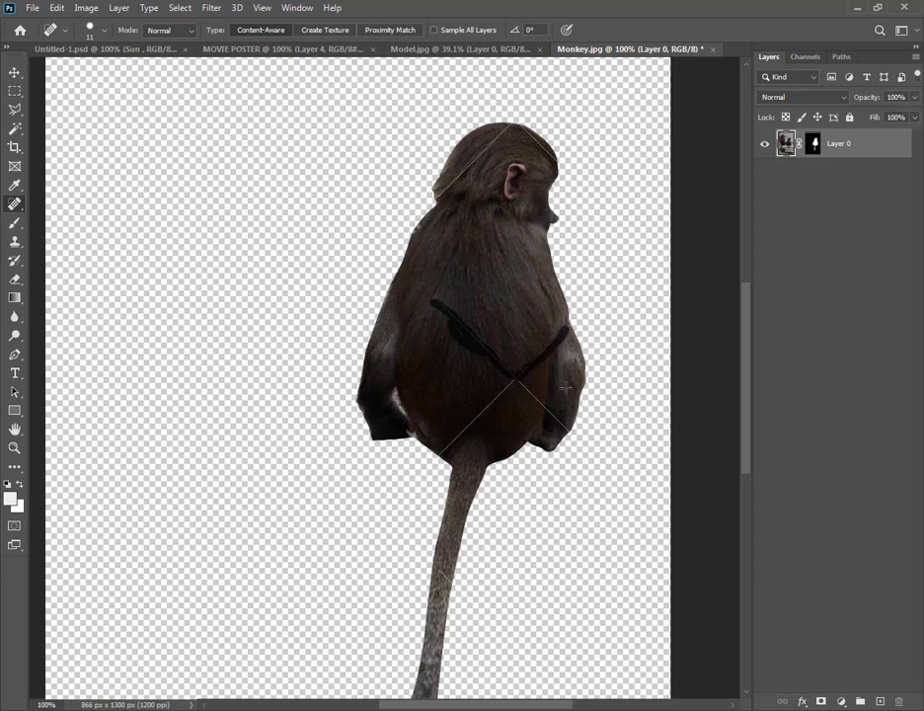
left_click_drag(509, 385, 516, 375)
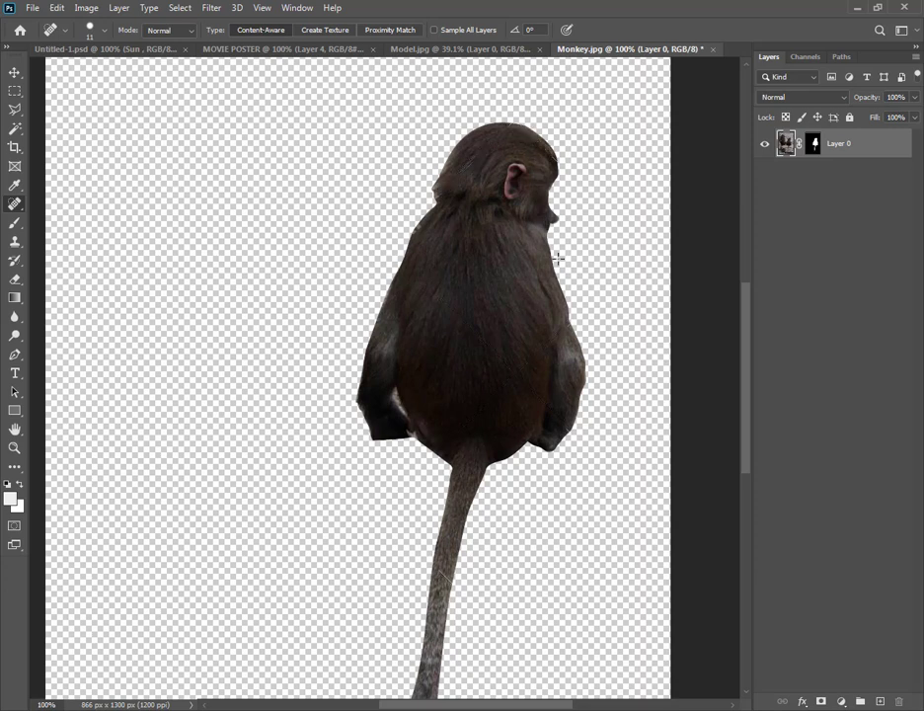
Convert the monkey's Layer 0 to a smart object and rasterize it into plain pixels
key("ctrl+minus")
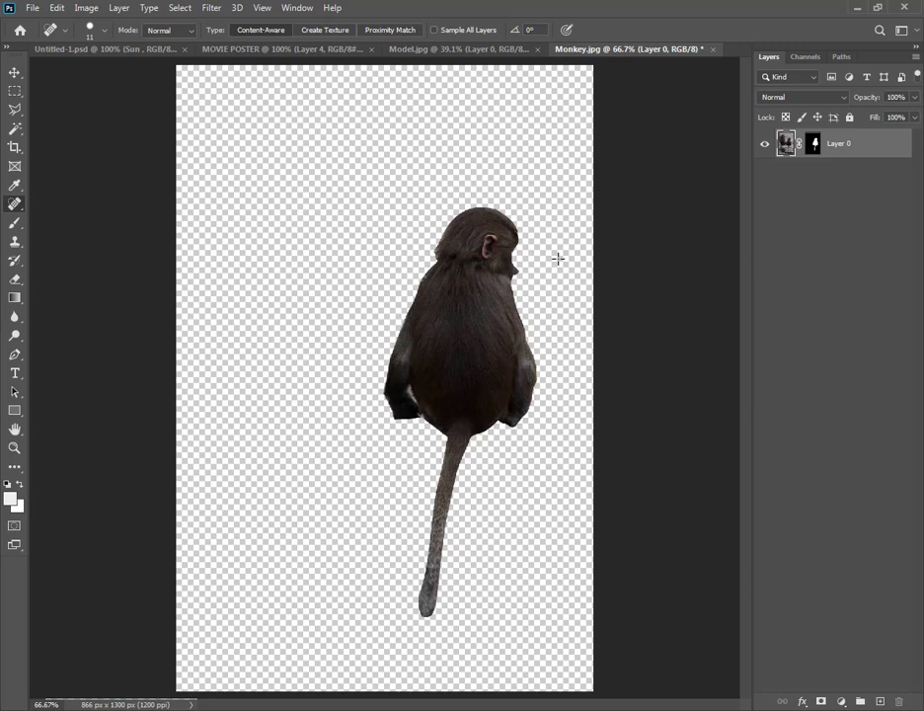
right_click(820, 146)
left_click(771, 301)
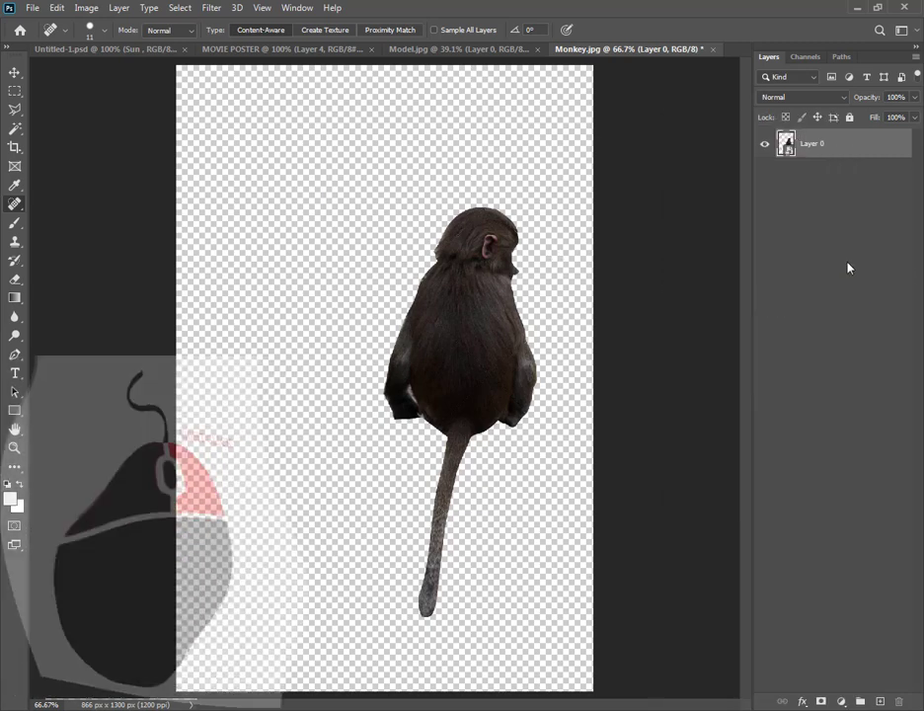
right_click(834, 149)
left_click(698, 350)
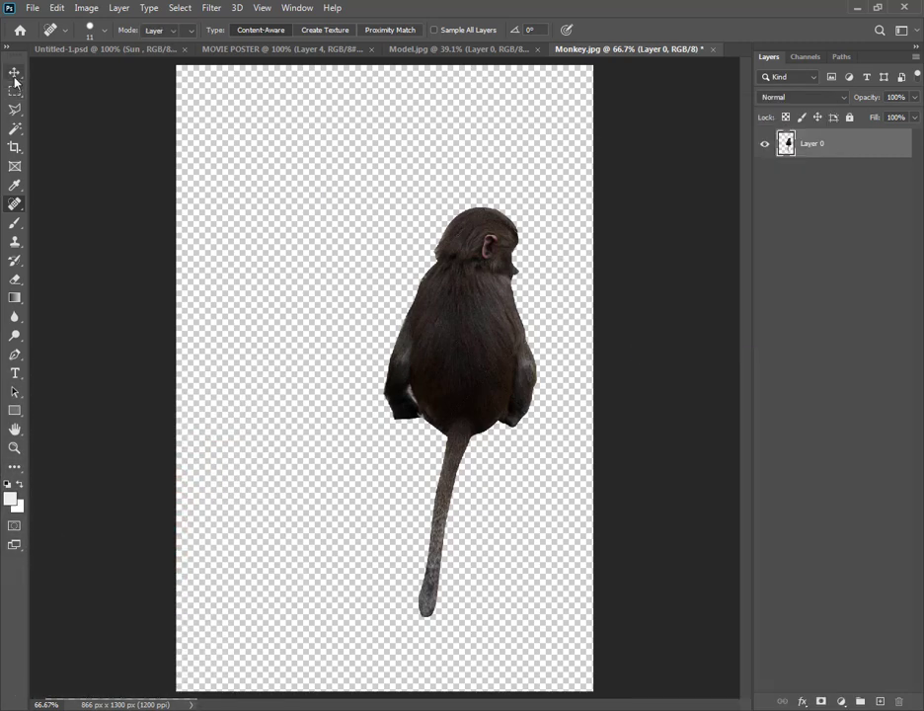
left_click(15, 73)
Drop the monkey into the poster, scale it to about 20%, tilt it ~5°, and seat it on the girl's shoulder
mouse_move(339, 248)
left_mouse_down()
mouse_move(282, 49)
mouse_move(411, 342)
left_mouse_up()
key("ctrl+t")
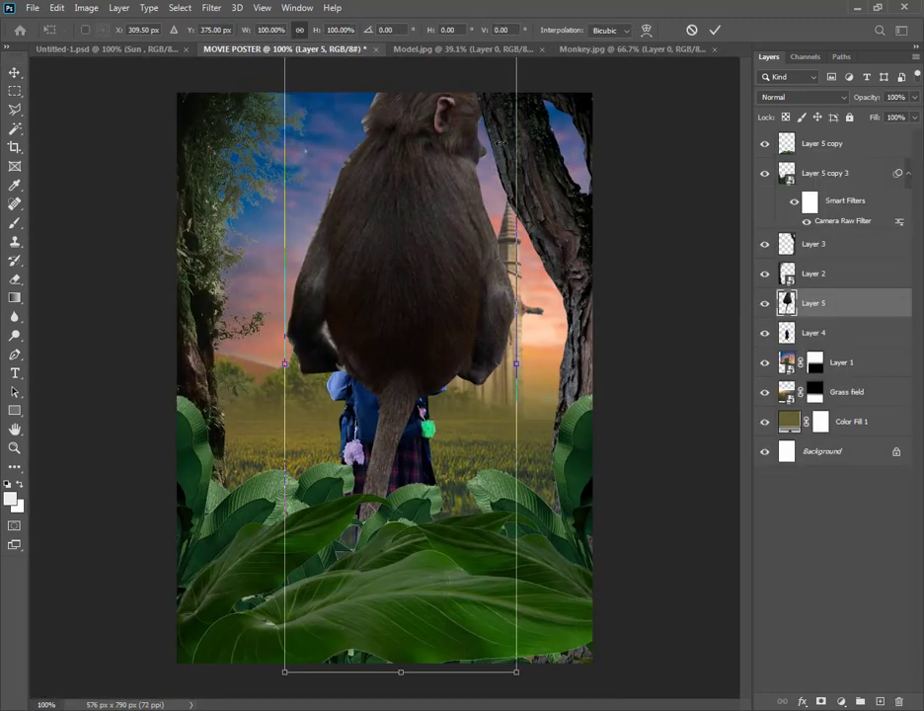
mouse_move(501, 143)
left_mouse_down()
mouse_move(370, 477)
mouse_move(344, 405)
left_mouse_up()
mouse_move(316, 326)
left_mouse_down()
mouse_move(375, 345)
mouse_move(434, 405)
left_mouse_up()
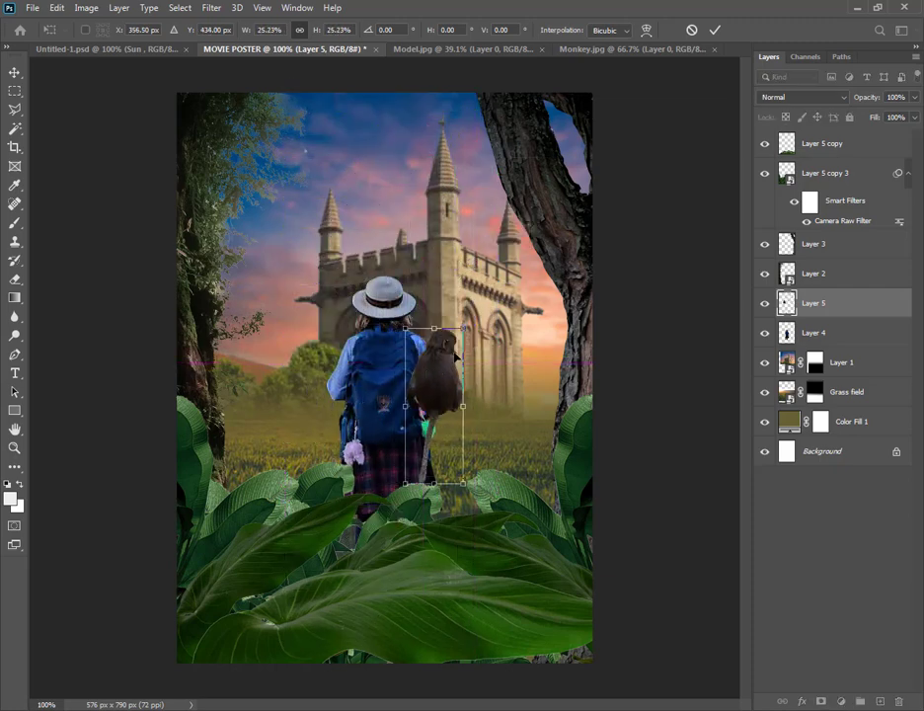
mouse_move(462, 329)
left_mouse_down()
mouse_move(452, 341)
mouse_move(464, 337)
left_mouse_up()
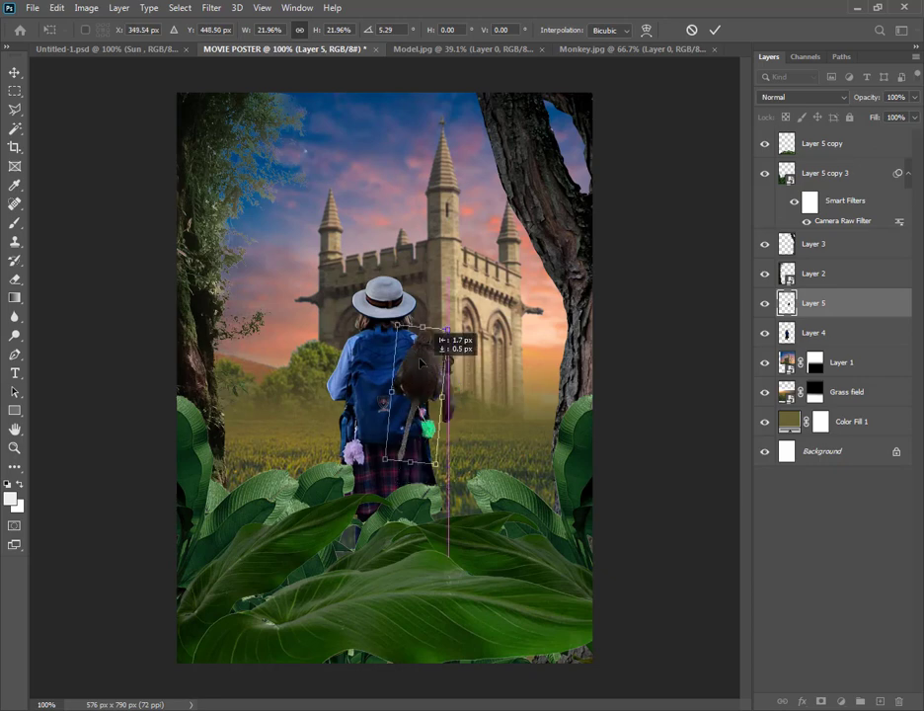
mouse_move(437, 391)
left_mouse_down()
mouse_move(425, 355)
mouse_move(443, 321)
mouse_move(464, 326)
mouse_move(446, 333)
mouse_move(450, 311)
left_mouse_up()
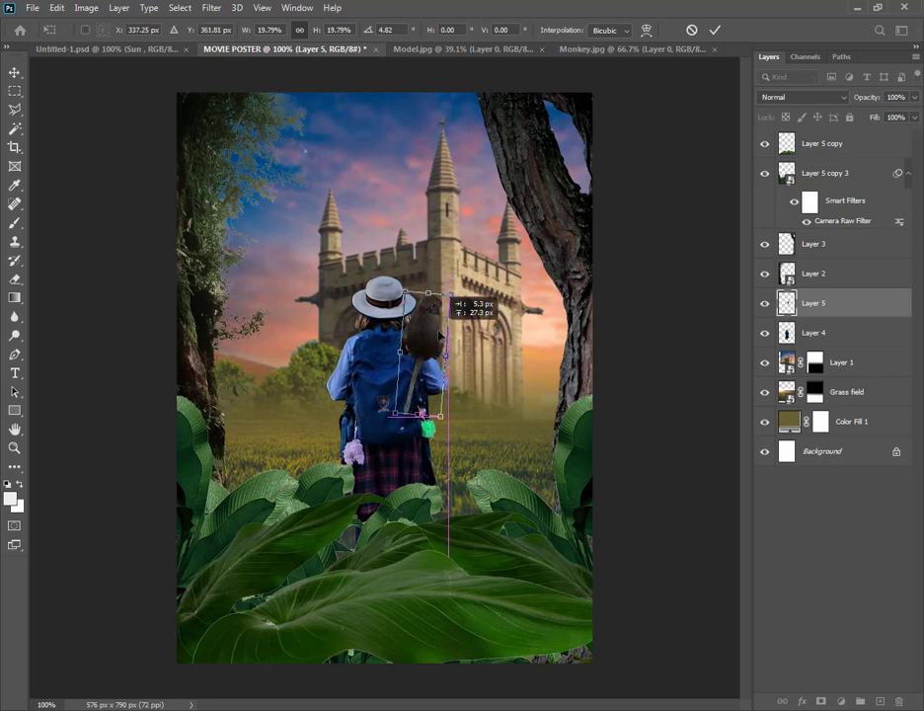
left_click_drag(422, 367, 422, 354)
left_click(716, 30)
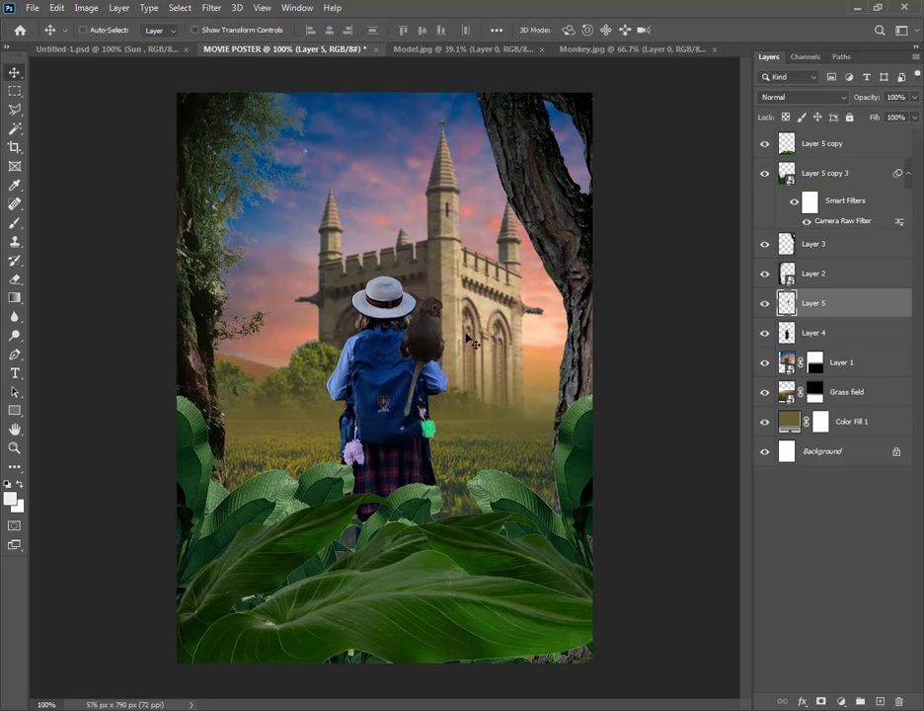
scroll(442, 353, "up", 2)
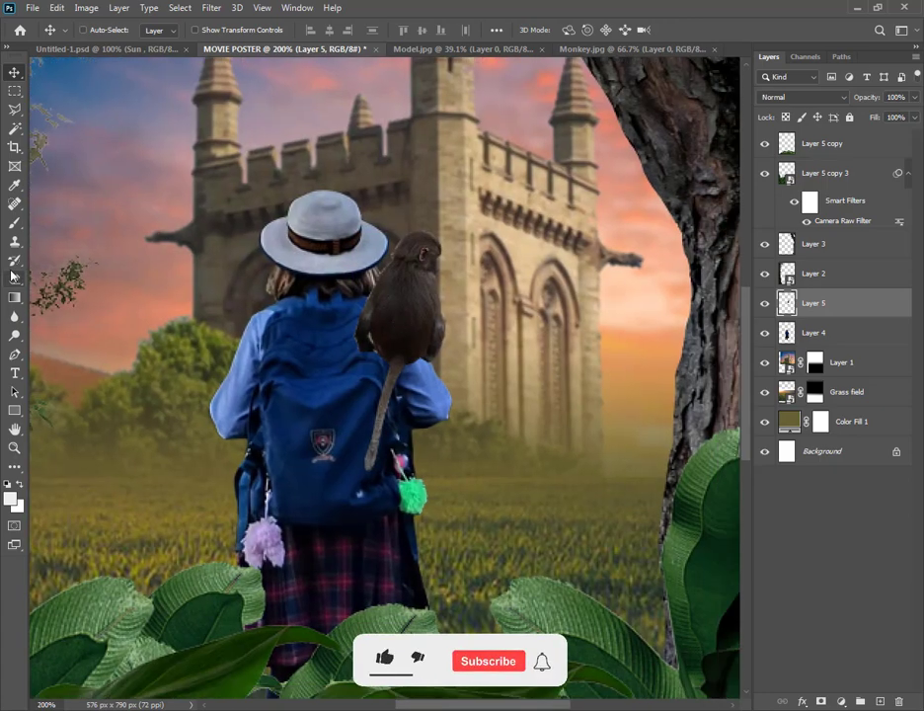
Select the girl's Layer 4 and add a new empty Layer 6 above it
left_click(13, 335)
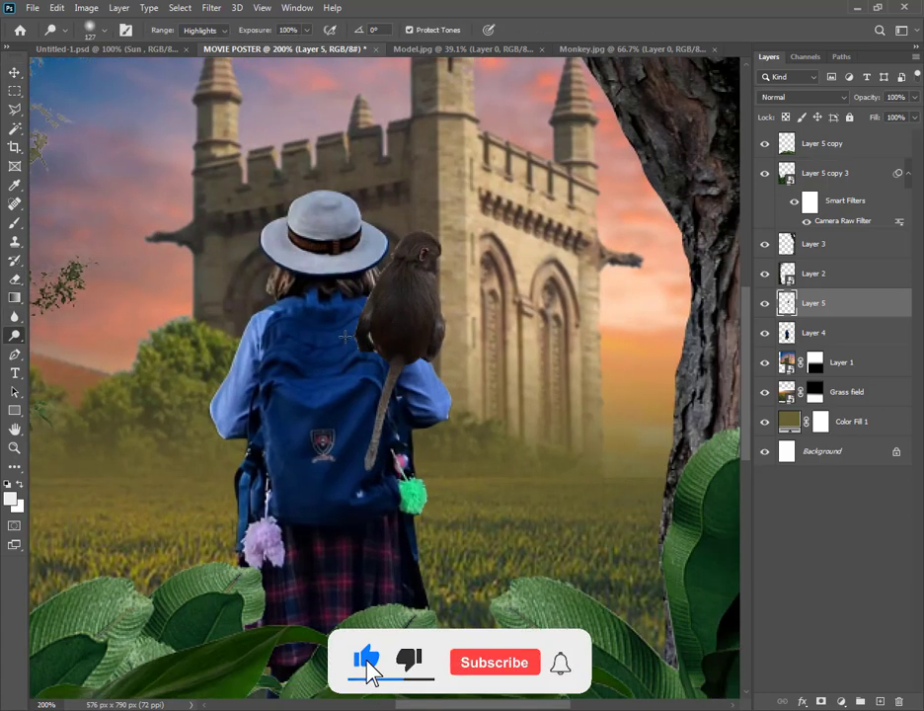
left_click(13, 316)
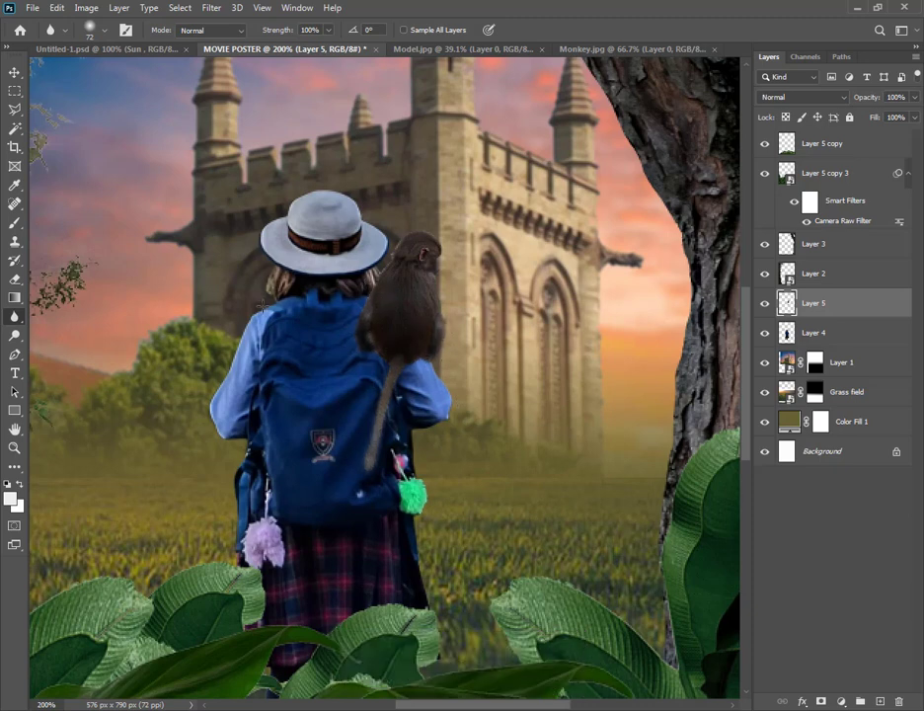
left_click(807, 333)
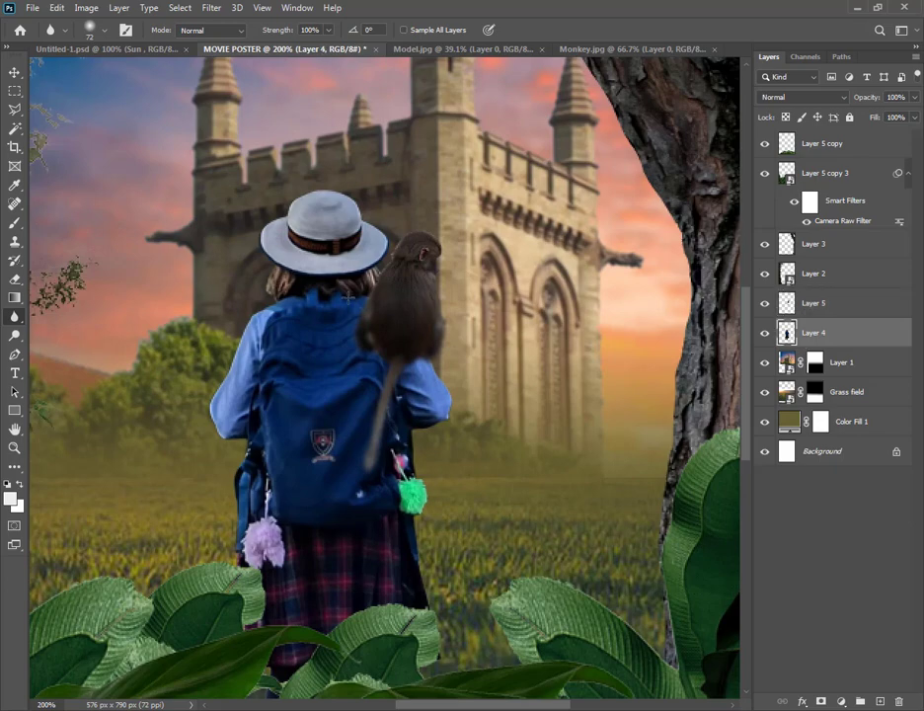
key("ctrl+1")
key("v")
left_click(880, 703)
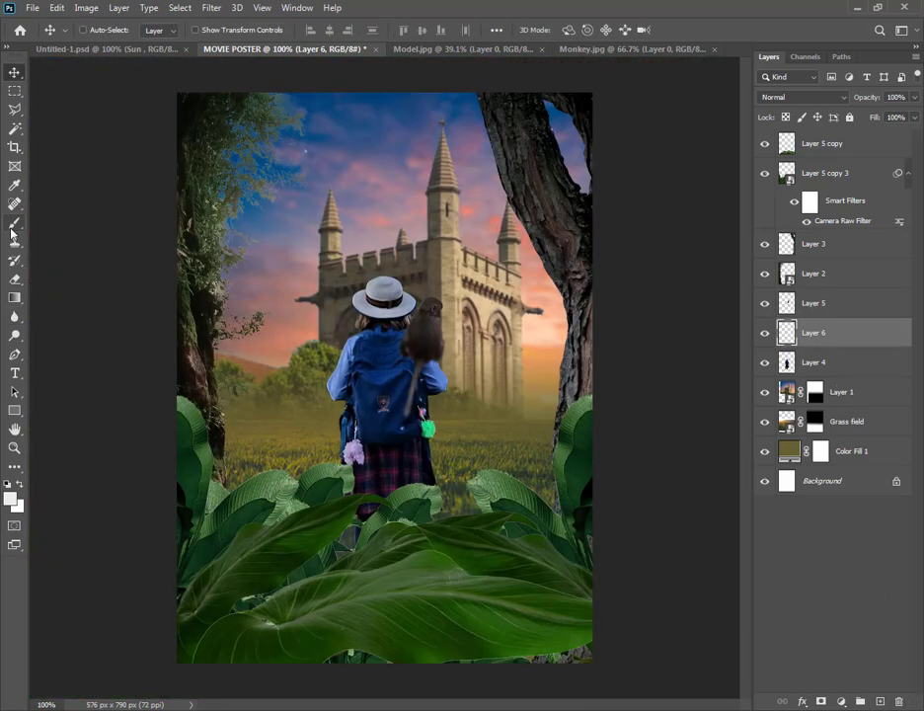
Set a near-black foreground colour and a soft 47 px brush, zoomed in on the girl and monkey
key("b")
left_click(428, 365, "ctrl")
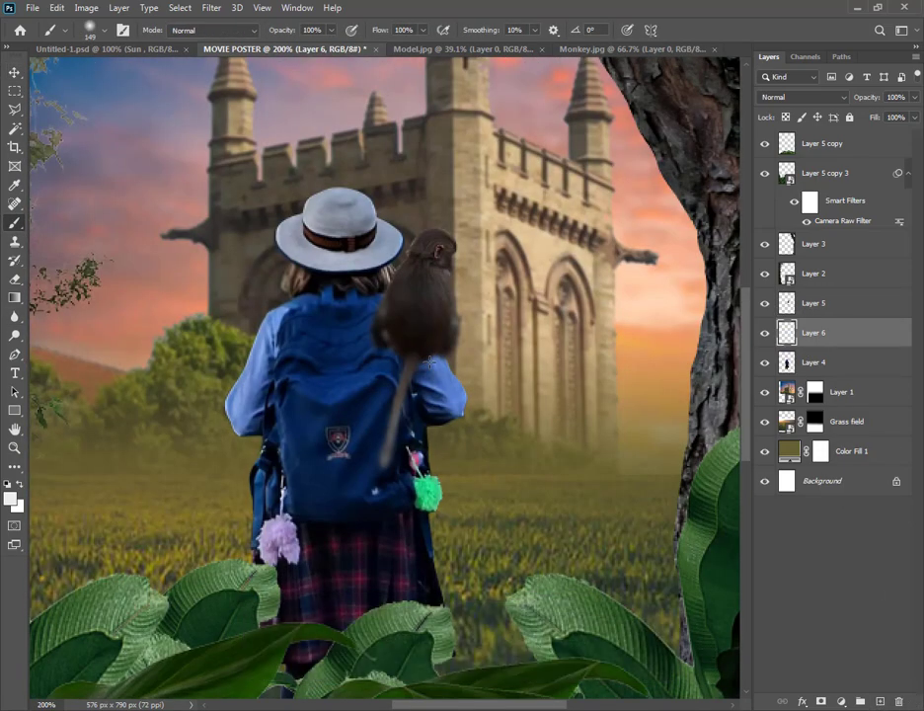
left_click(10, 500)
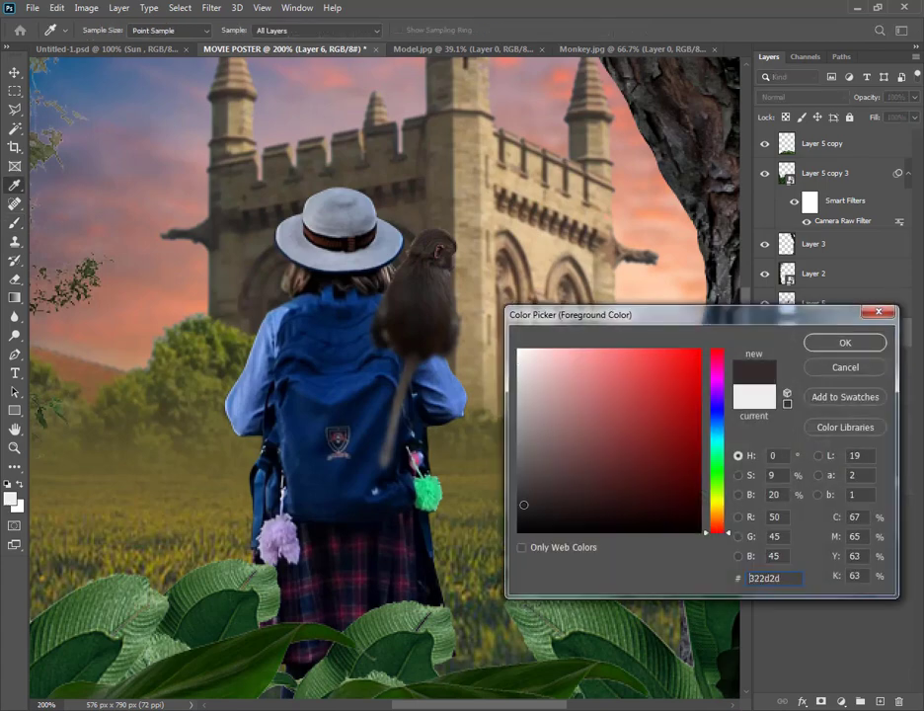
left_click_drag(533, 504, 518, 516)
left_click(844, 343)
right_click(409, 351)
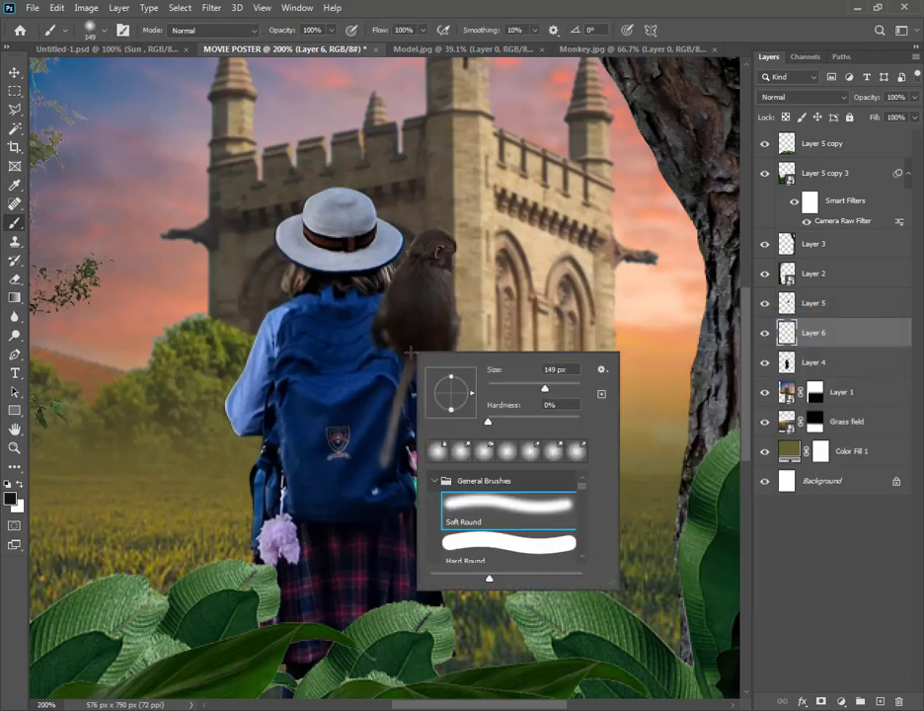
left_click_drag(526, 394, 513, 393)
key("Return")
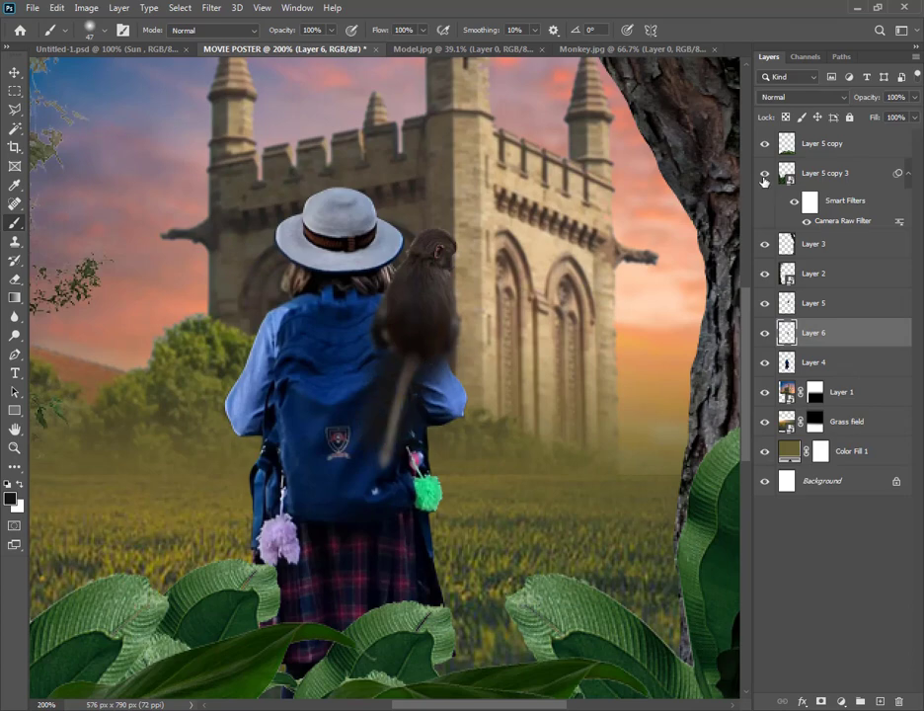
Clip Layer 6 to the girl's layer with Hard Light blending at 77% opacity
right_click(838, 341)
left_click(691, 375)
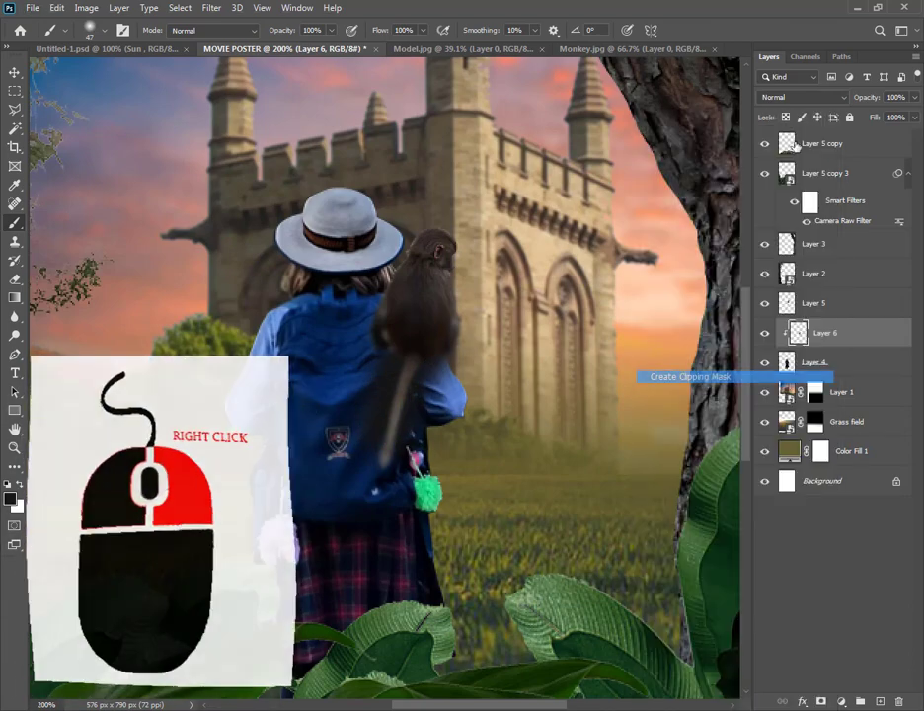
left_click(797, 97)
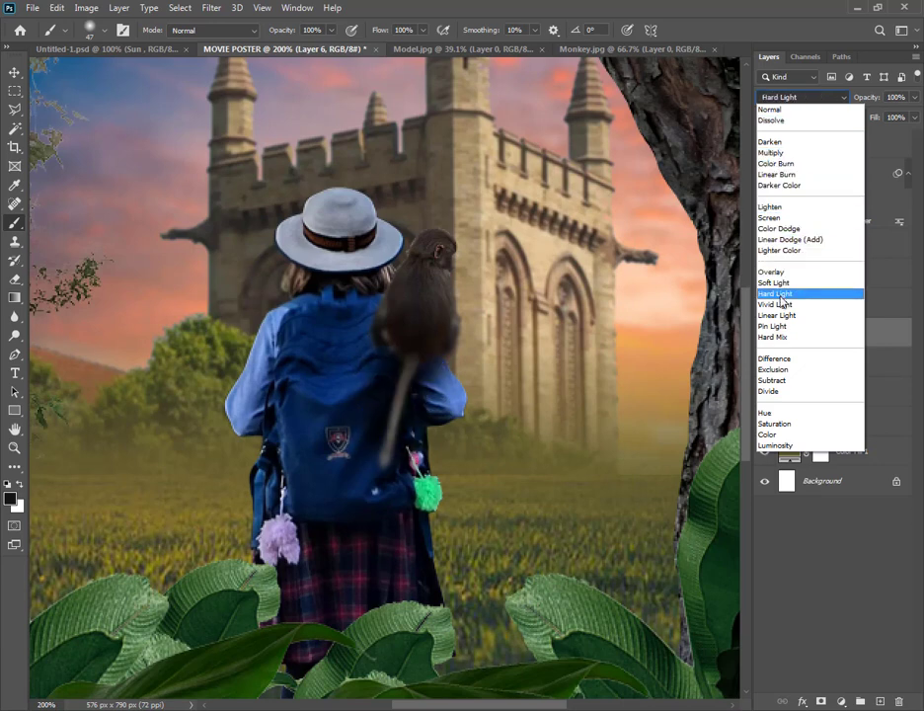
left_click(778, 293)
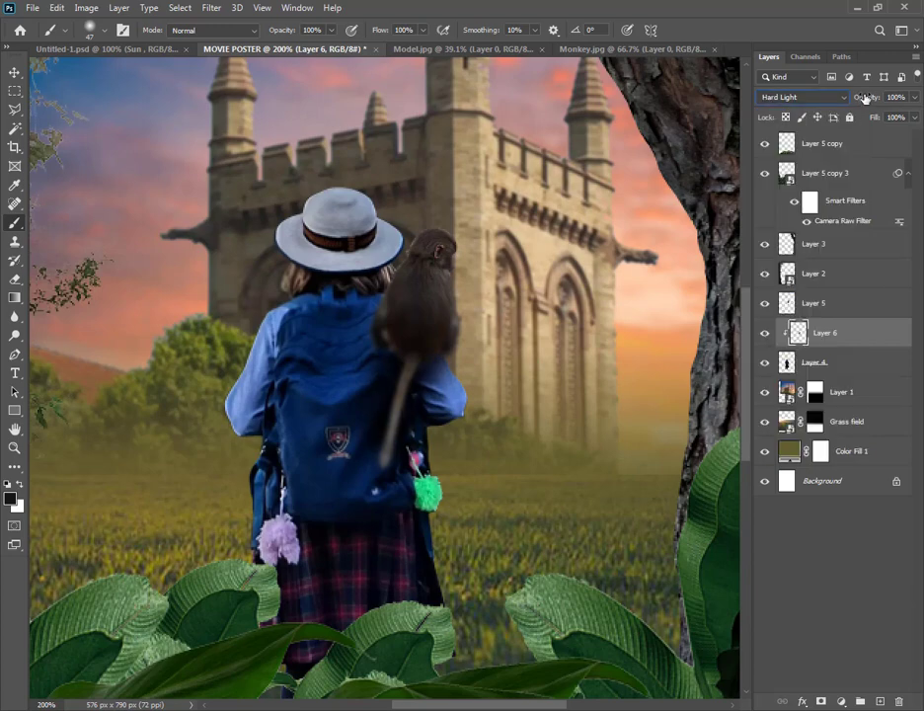
left_click_drag(865, 96, 852, 100)
key("ctrl+minus")
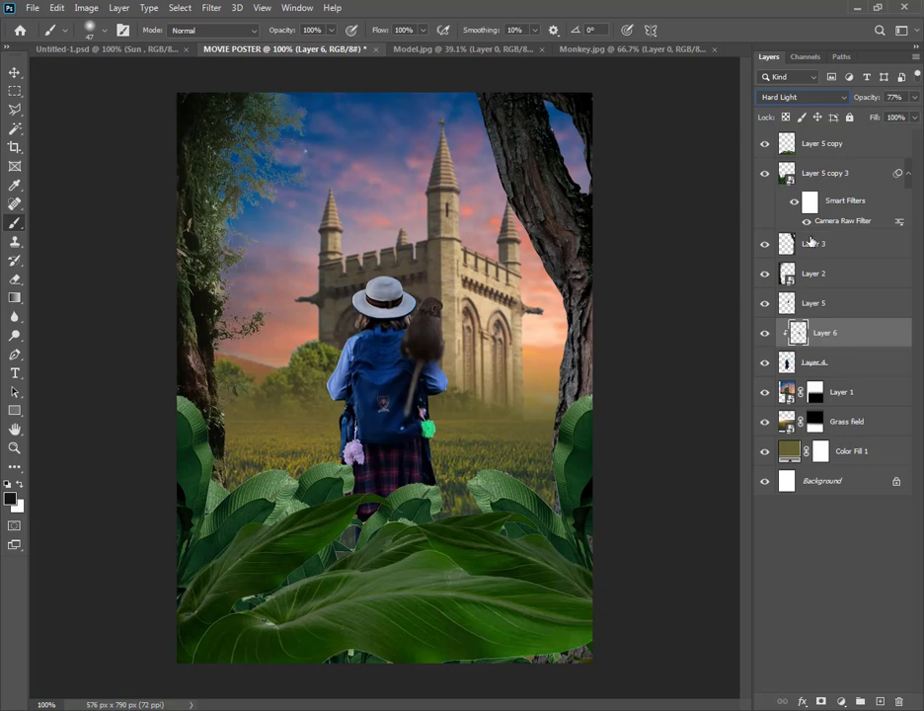
Merge Layers 4, 5 and 6 (girl, monkey and shading) into a single Layer 5
left_click(815, 303, "shift")
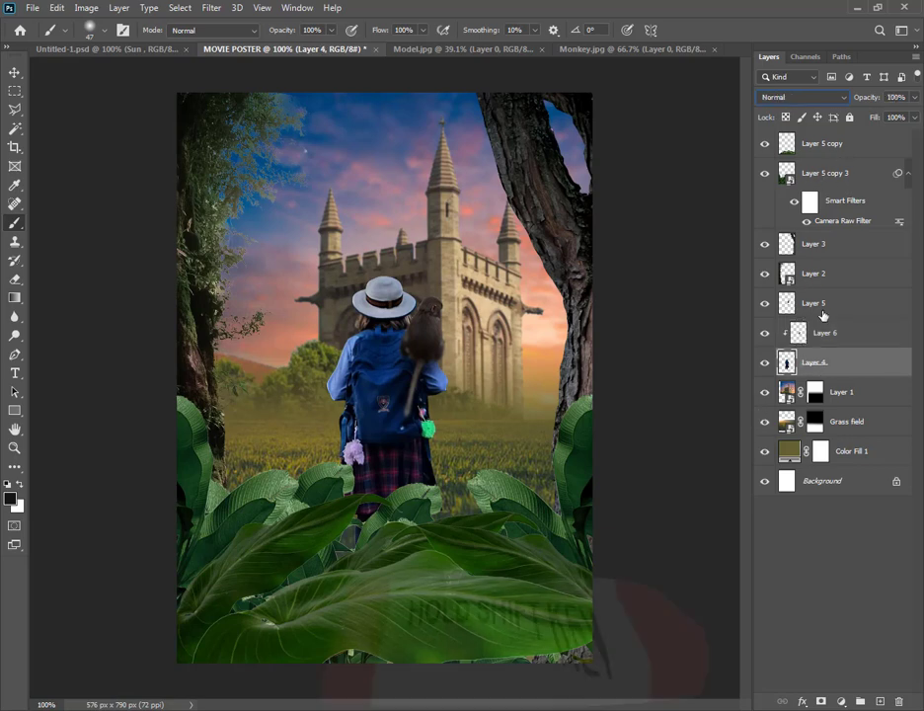
right_click(825, 332)
left_click(682, 589)
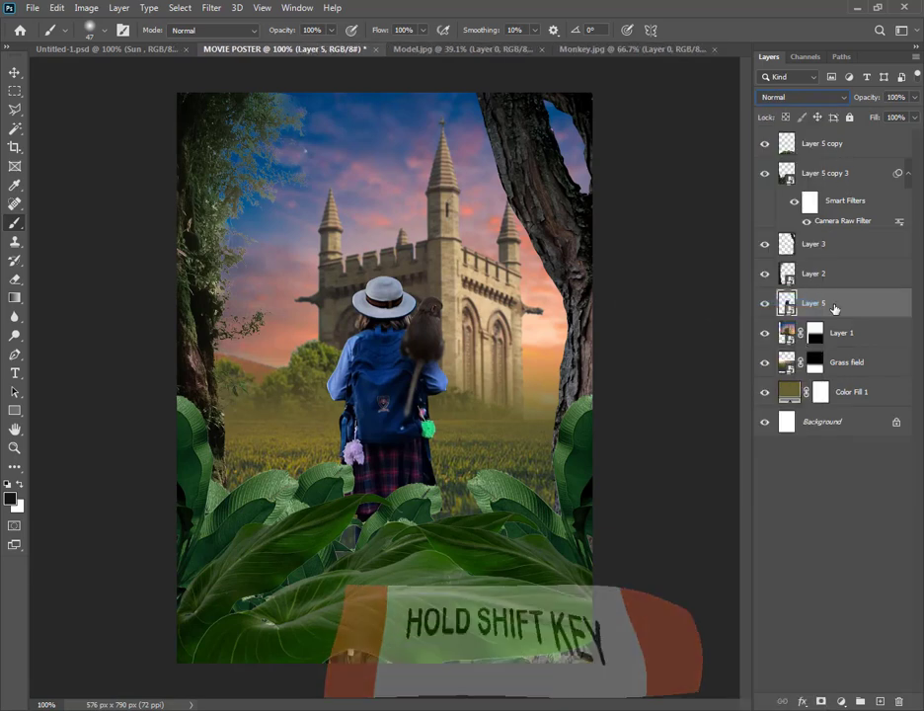
left_click(15, 70)
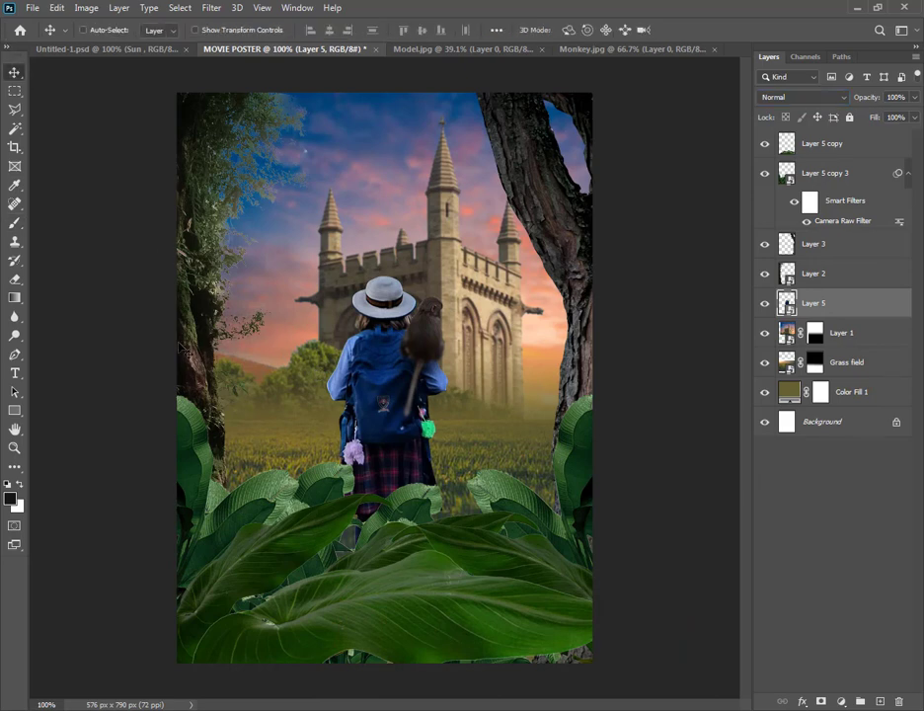
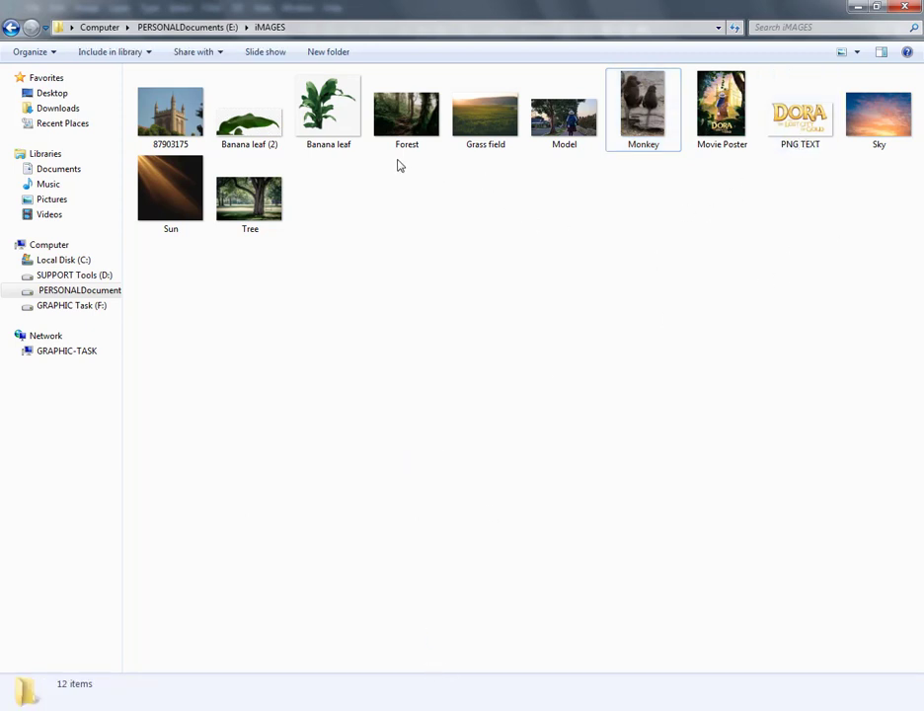
Drag the Sun image from Explorer's iMAGES folder into MOVIE POSTER as a placed layer
mouse_move(168, 191)
left_mouse_down()
mouse_move(363, 662)
mouse_move(388, 691)
mouse_move(407, 457)
mouse_move(617, 604)
left_mouse_up()
Flip the Sun layer horizontally, enlarge it and move it toward the upper right
left_click_drag(499, 492, 400, 373)
right_click(400, 373)
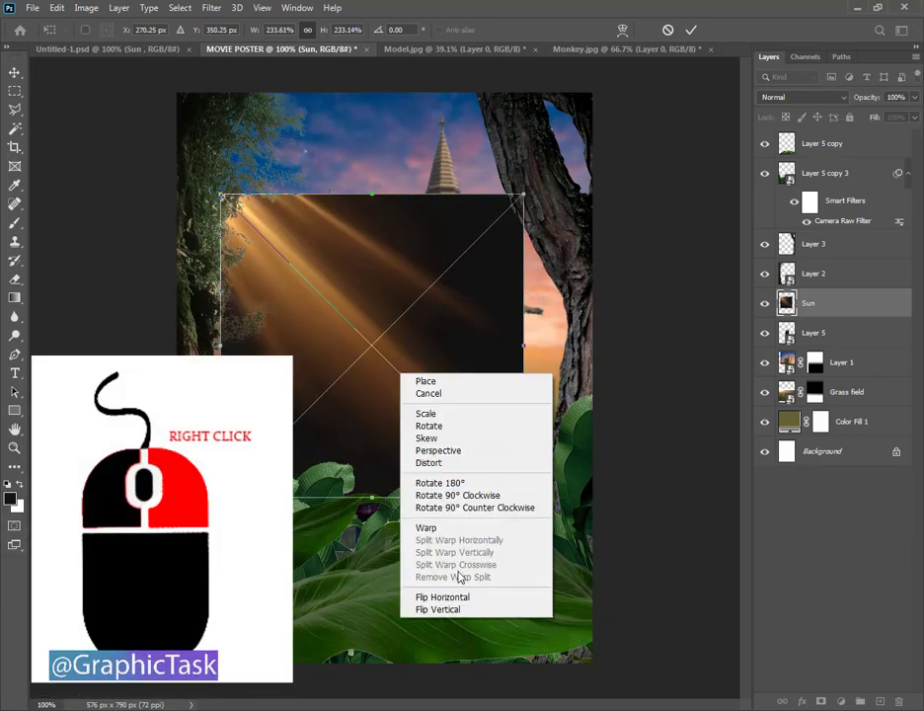
left_click(449, 597)
left_click_drag(523, 193, 540, 175)
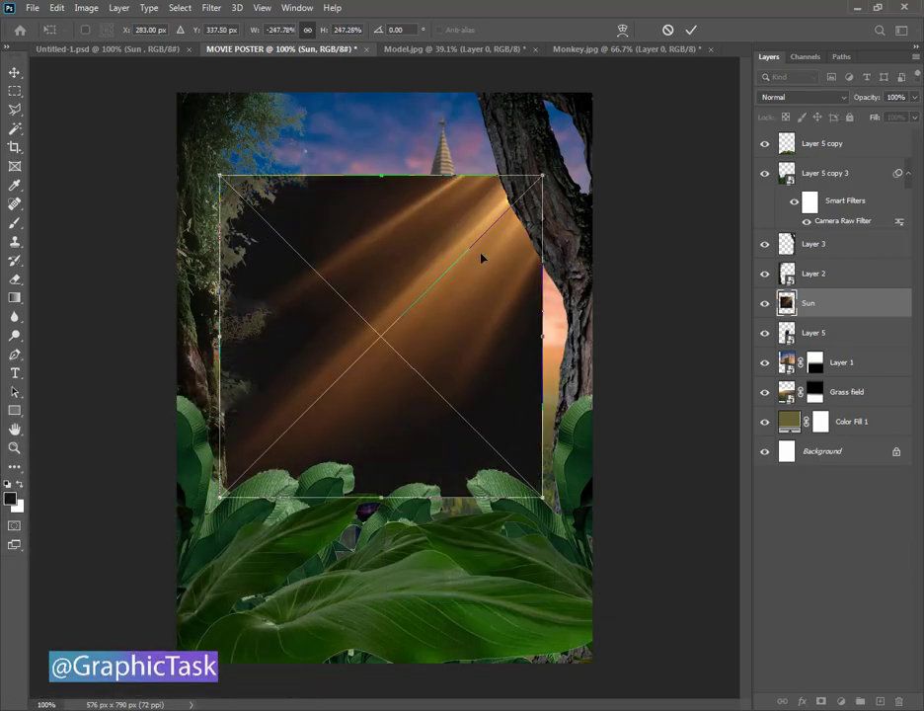
left_click_drag(455, 293, 528, 279)
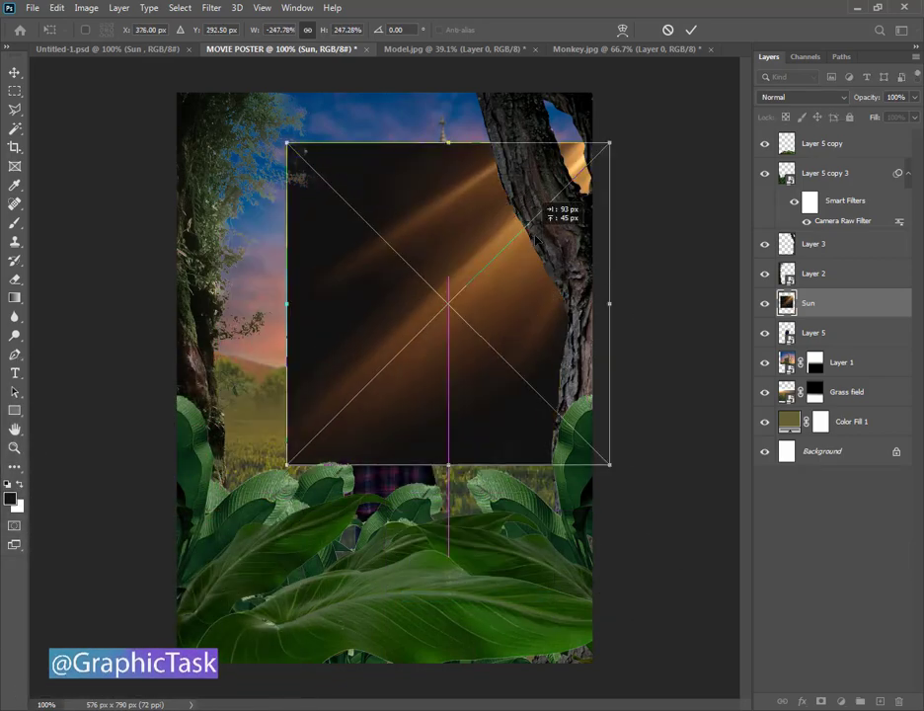
left_click(691, 30)
Blend the Sun layer with Linear Dodge (Add) and resize its glow over the castle
left_click(804, 96)
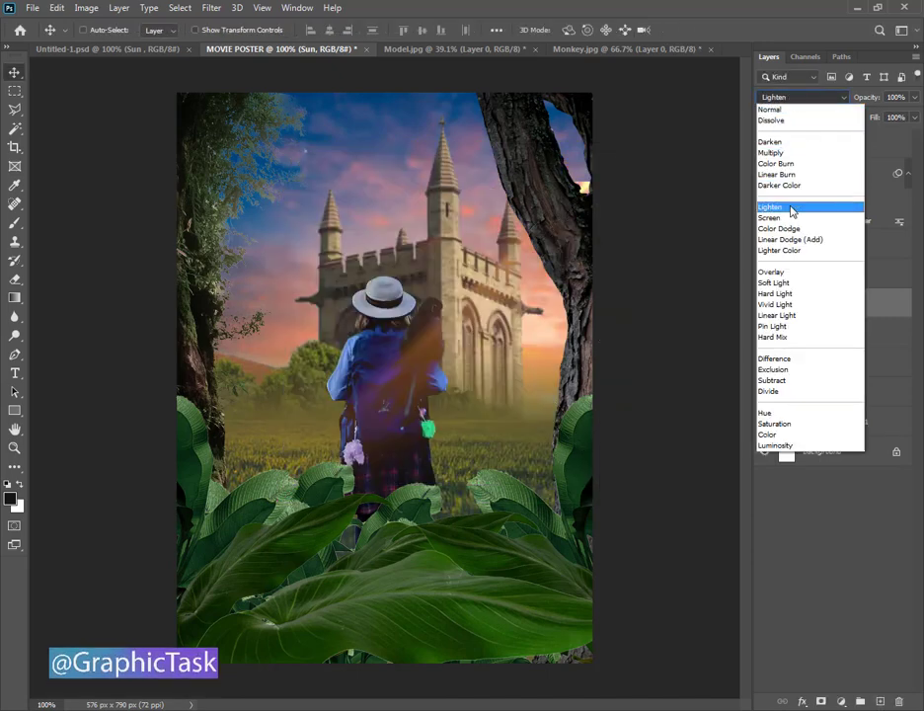
left_click(790, 239)
mouse_move(458, 326)
left_mouse_down()
mouse_move(423, 330)
mouse_move(430, 359)
left_mouse_up()
key("ctrl+t")
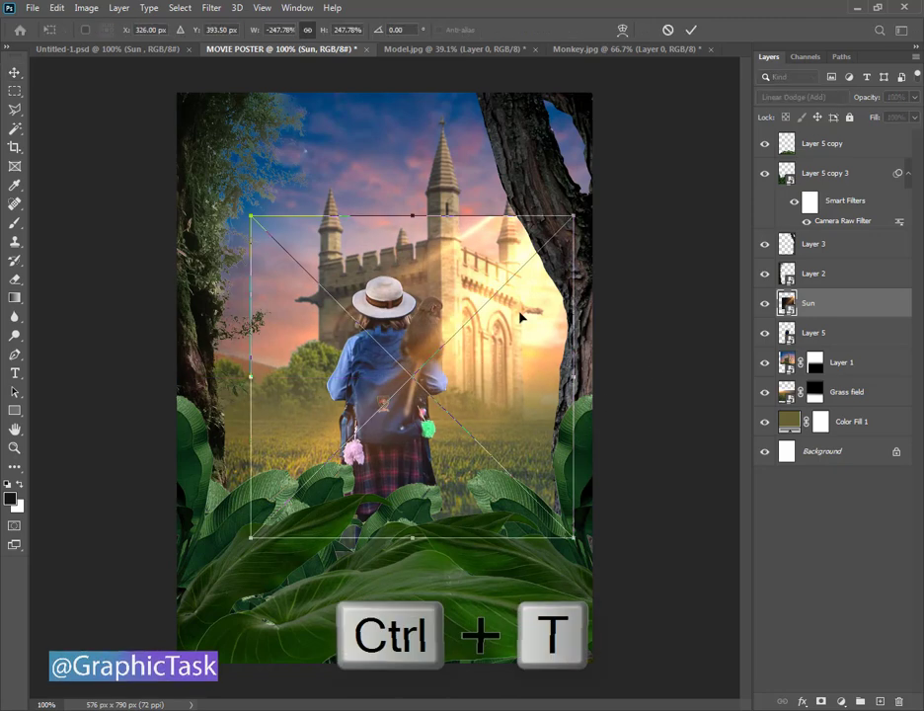
left_click_drag(577, 216, 684, 113)
mouse_move(584, 211)
left_mouse_down()
mouse_move(532, 269)
mouse_move(551, 263)
left_mouse_up()
left_click(691, 30)
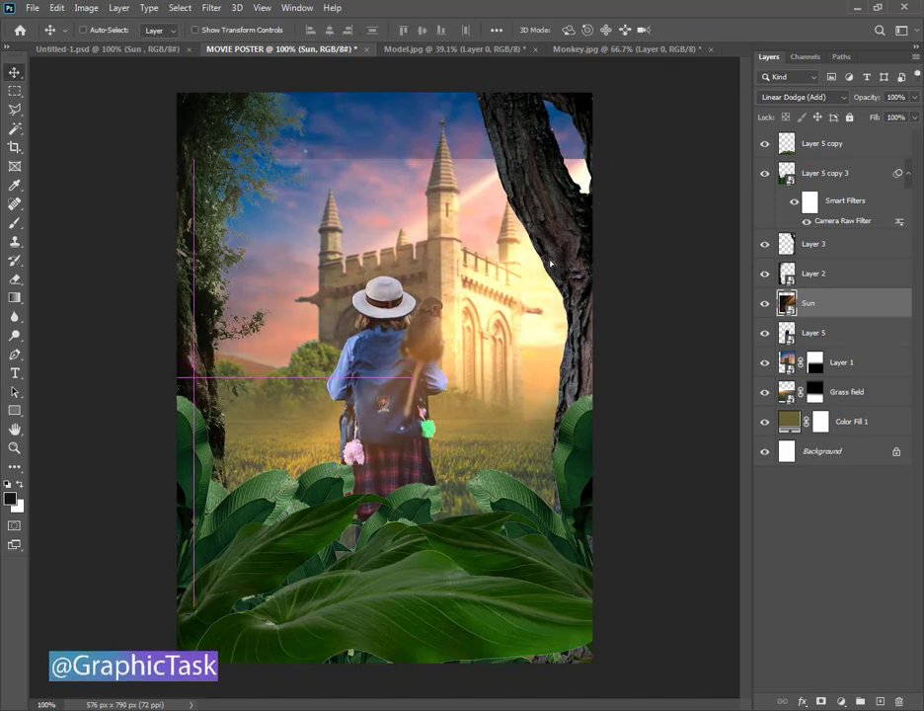
Rasterize the Sun layer and erase its bright band across the top sky
key("e")
left_click(402, 171)
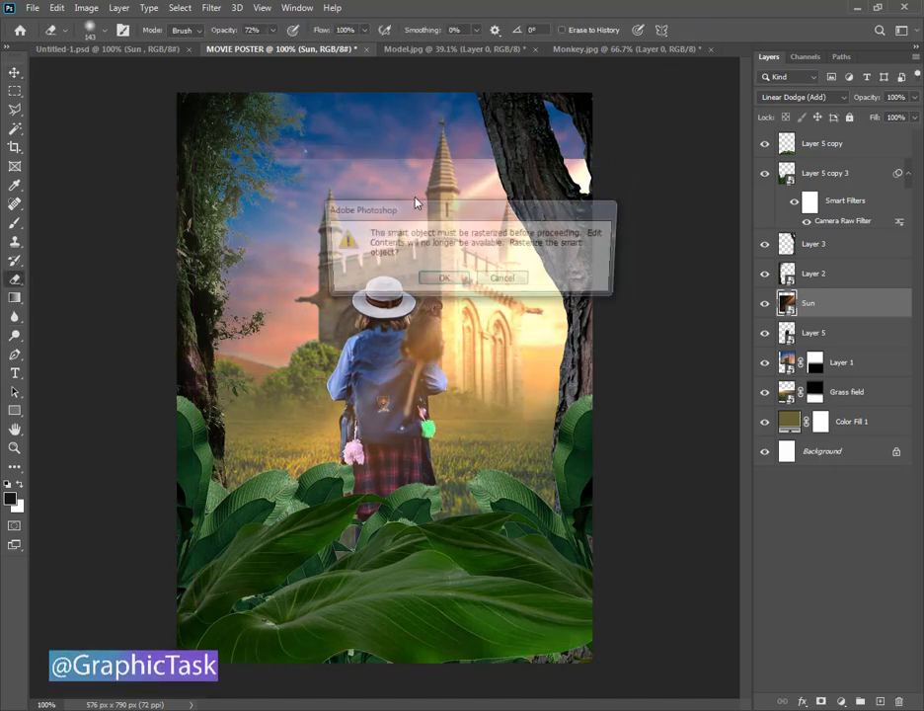
left_click(440, 281)
right_click(453, 232)
mouse_move(187, 123)
left_mouse_down()
mouse_move(258, 138)
mouse_move(425, 128)
left_mouse_up()
left_click_drag(296, 148, 425, 128)
left_click_drag(326, 139, 424, 129)
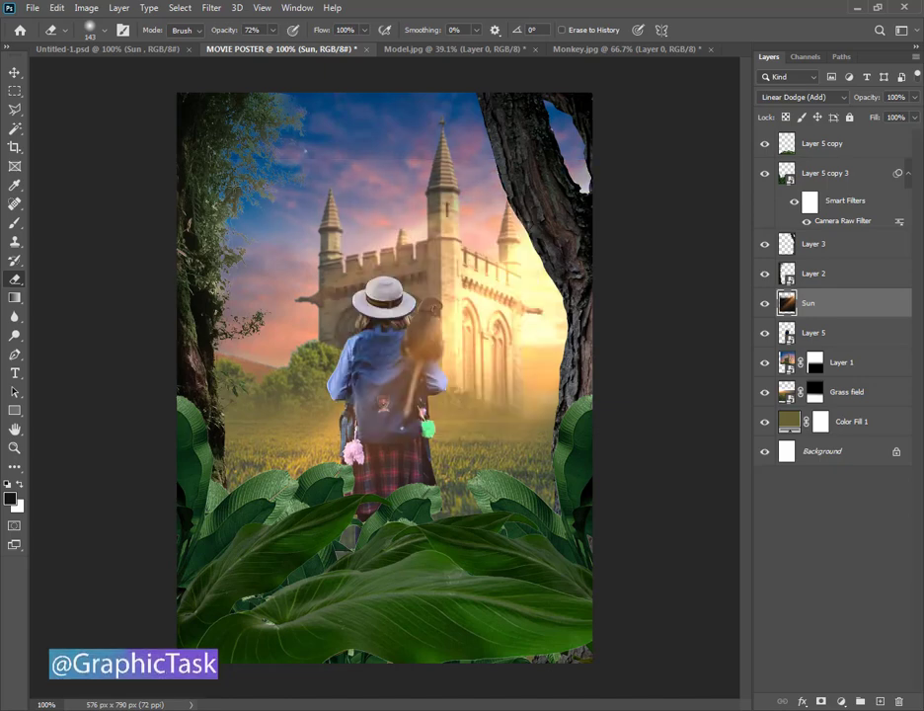
left_click(14, 72)
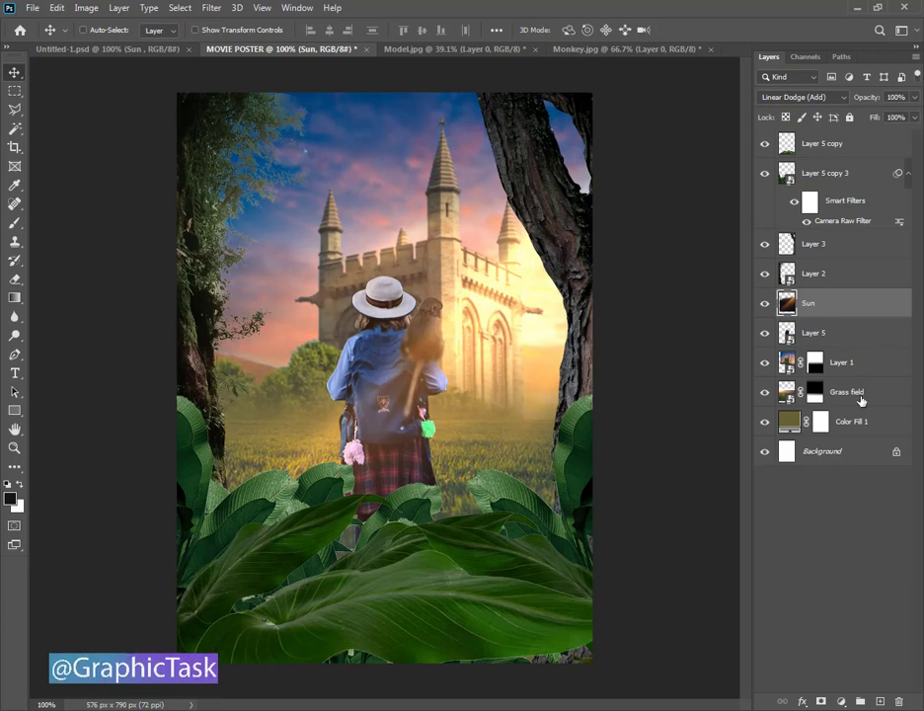
key("alt+bracketleft")
Add Layer 6 clipped to Layer 5 and set a warm orange foreground colour
left_click(882, 700)
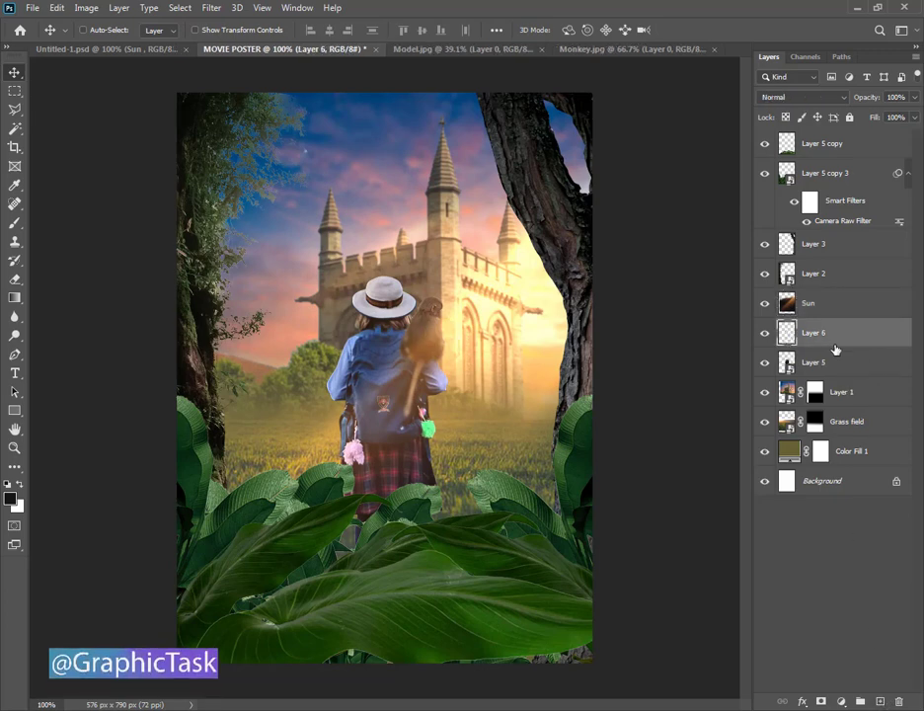
right_click(834, 350)
left_click(691, 373)
key("i")
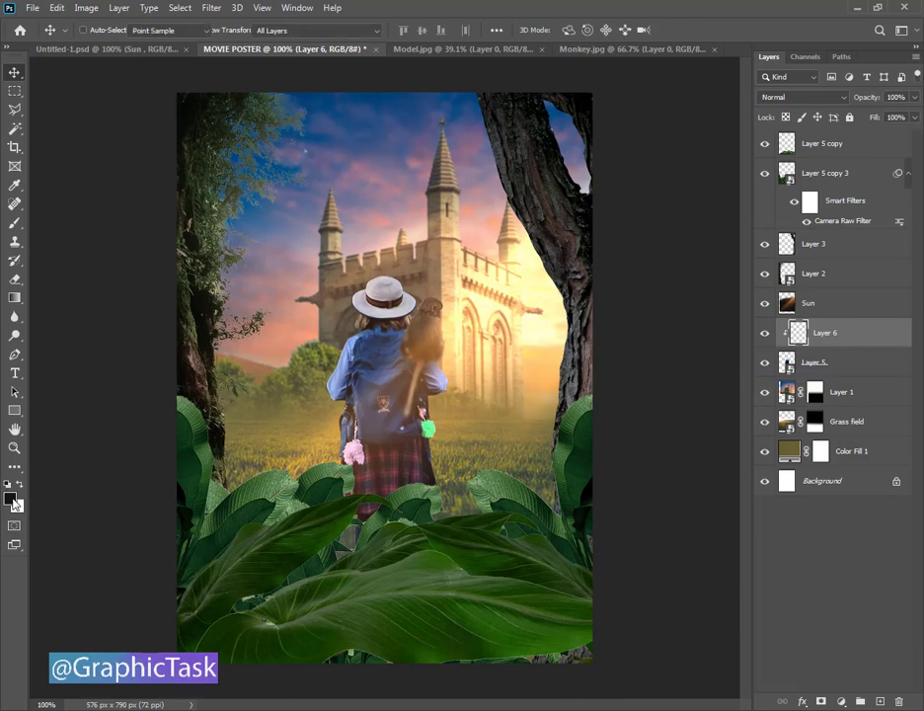
left_click(10, 499)
type("fff886")
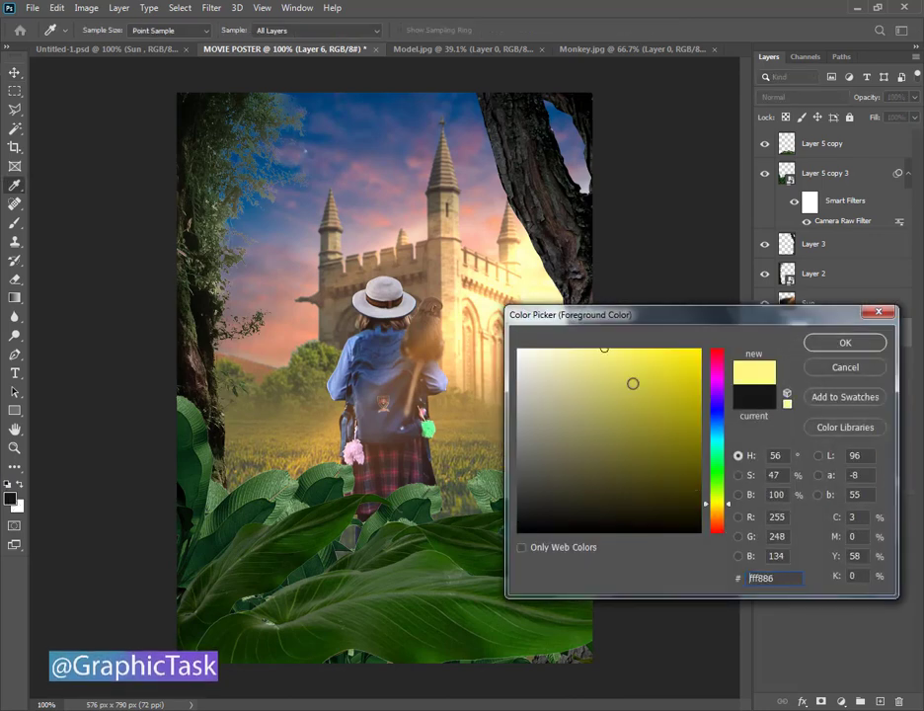
left_click_drag(713, 505, 717, 520)
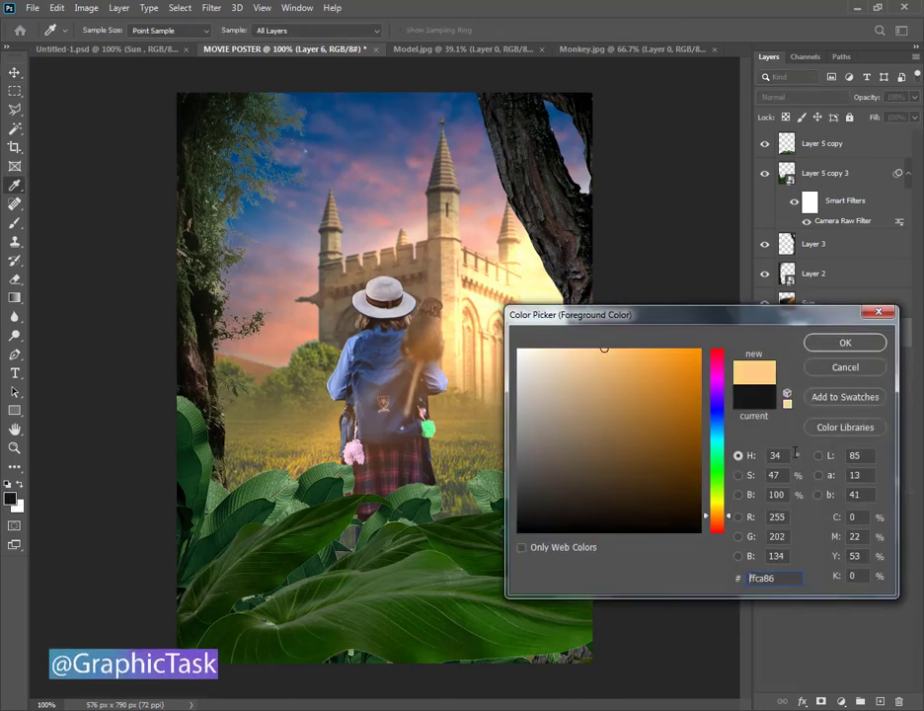
left_click(845, 343)
Paint a 9 px warm rim light along the girl's and monkey's edges
key("b")
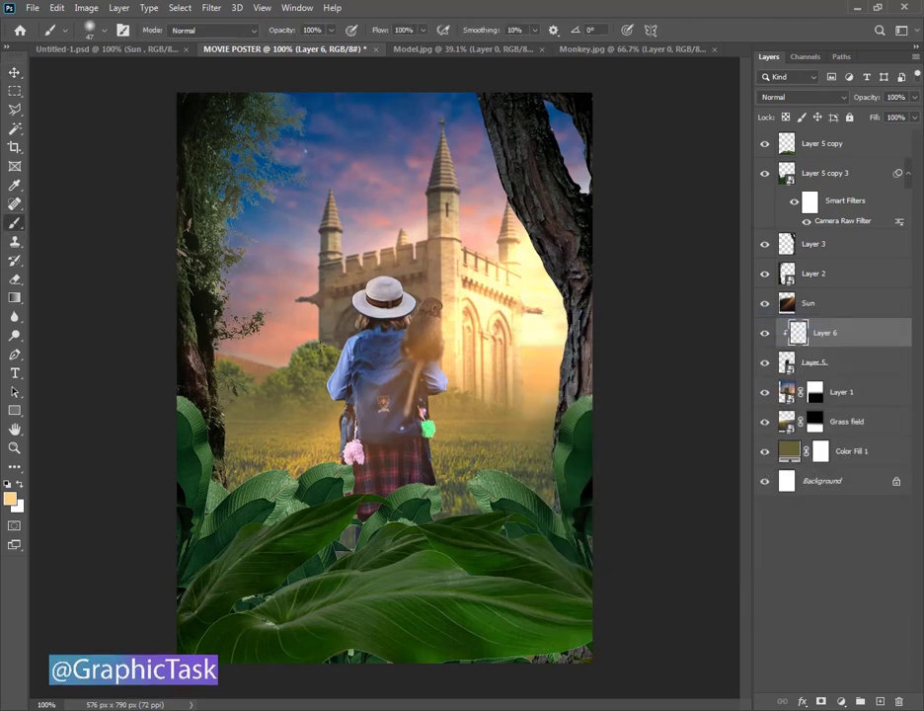
right_click(415, 377)
left_click_drag(405, 383, 401, 383)
key("Return")
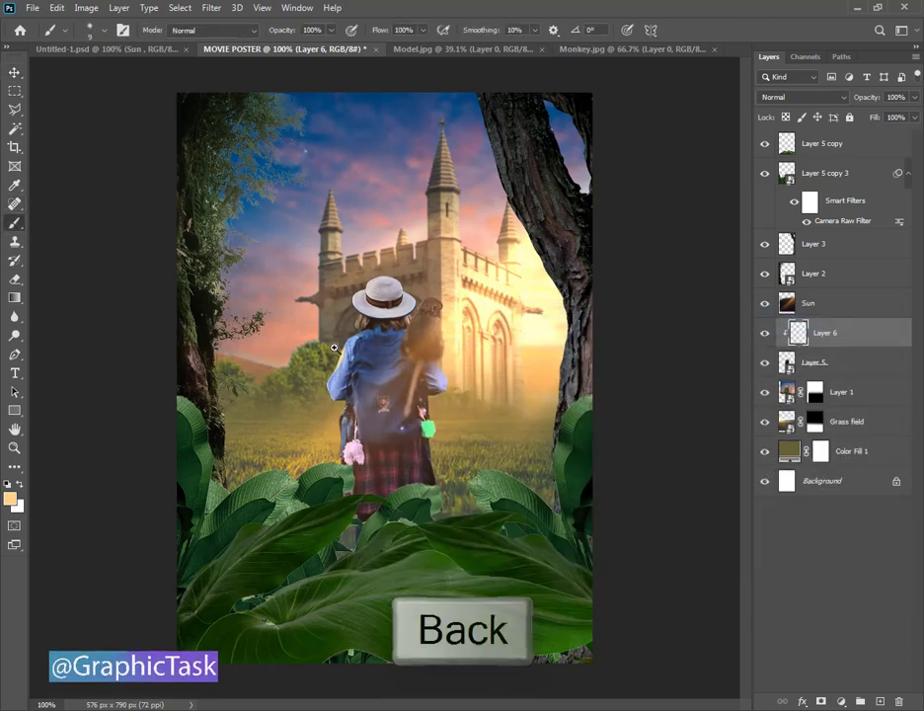
scroll(335, 340, "up", 2)
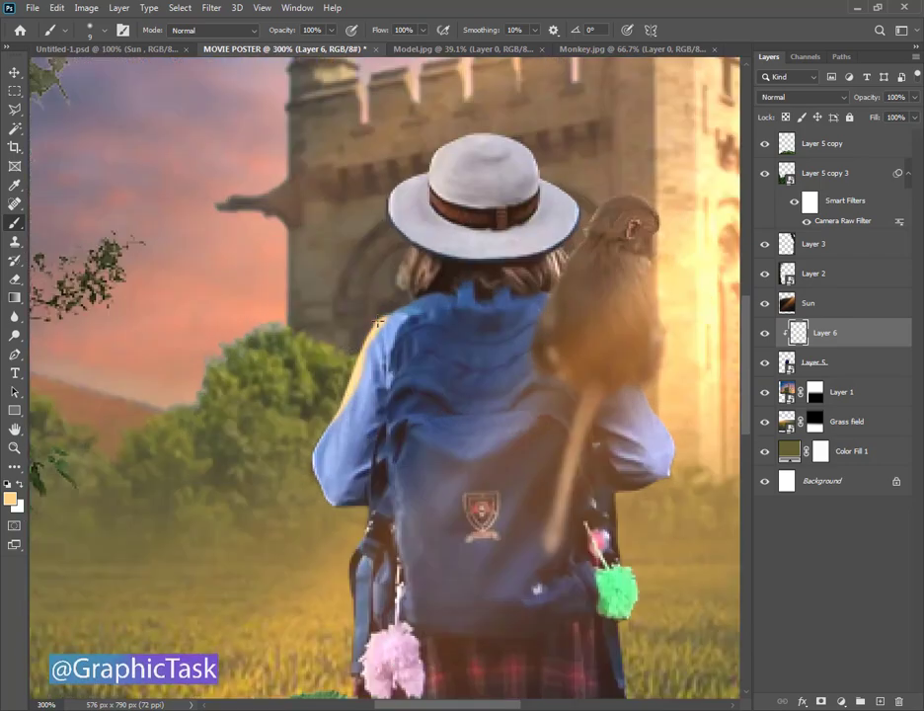
mouse_move(378, 323)
left_mouse_down()
mouse_move(349, 613)
mouse_move(378, 380)
left_mouse_up()
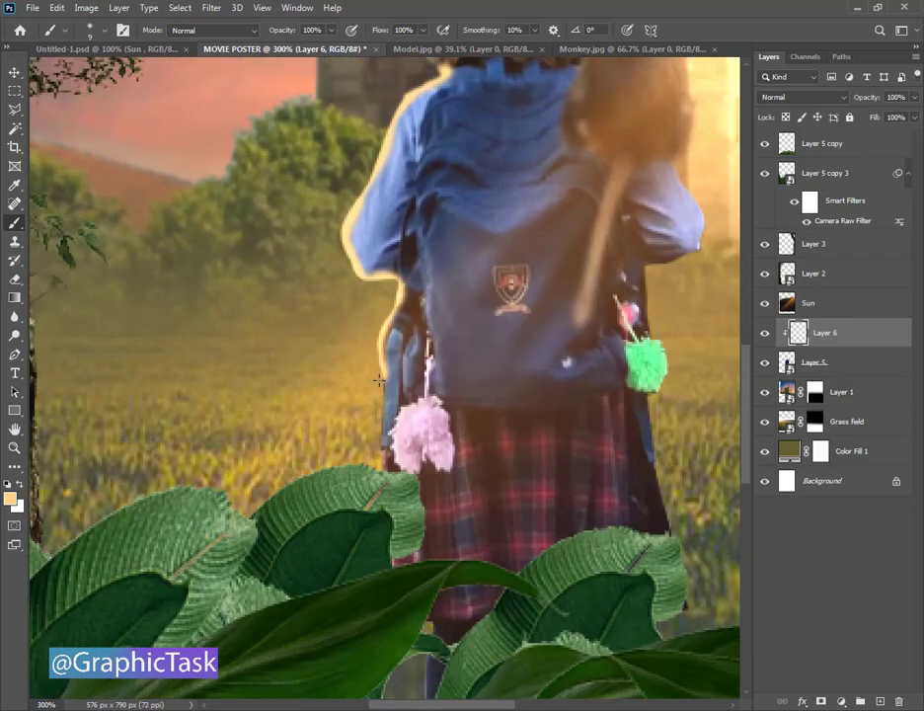
mouse_move(707, 200)
left_mouse_down()
mouse_move(614, 321)
mouse_move(563, 333)
left_mouse_up()
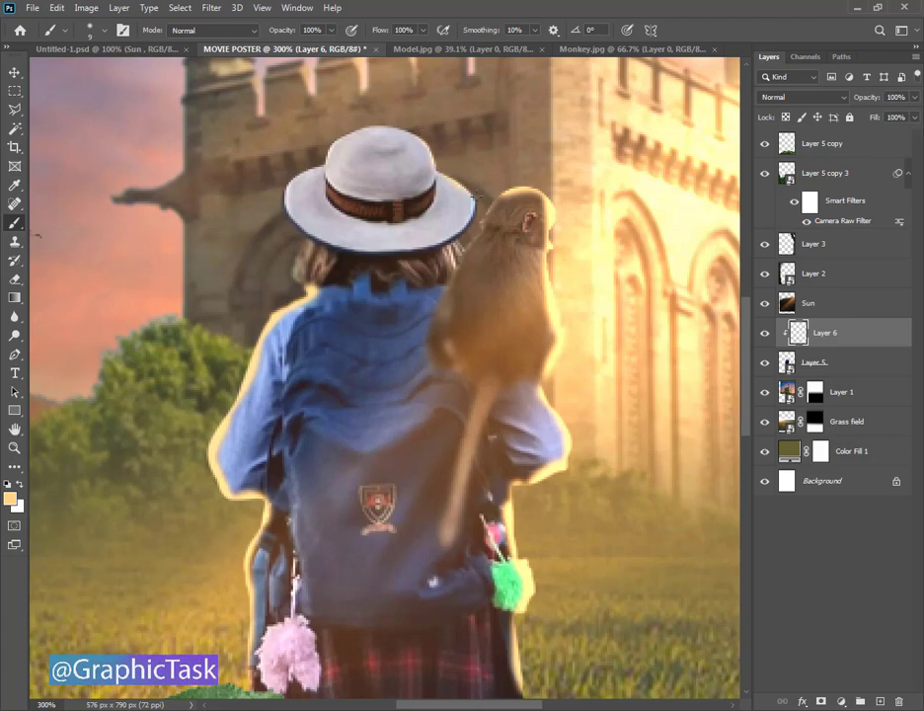
key("ctrl+1")
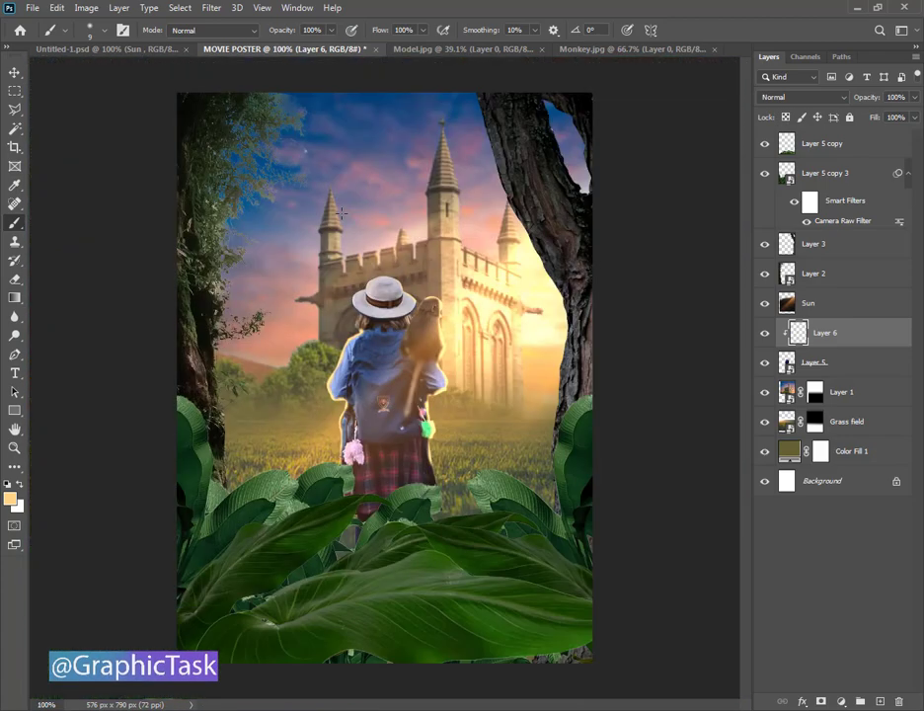
scroll(380, 278, "up", 2)
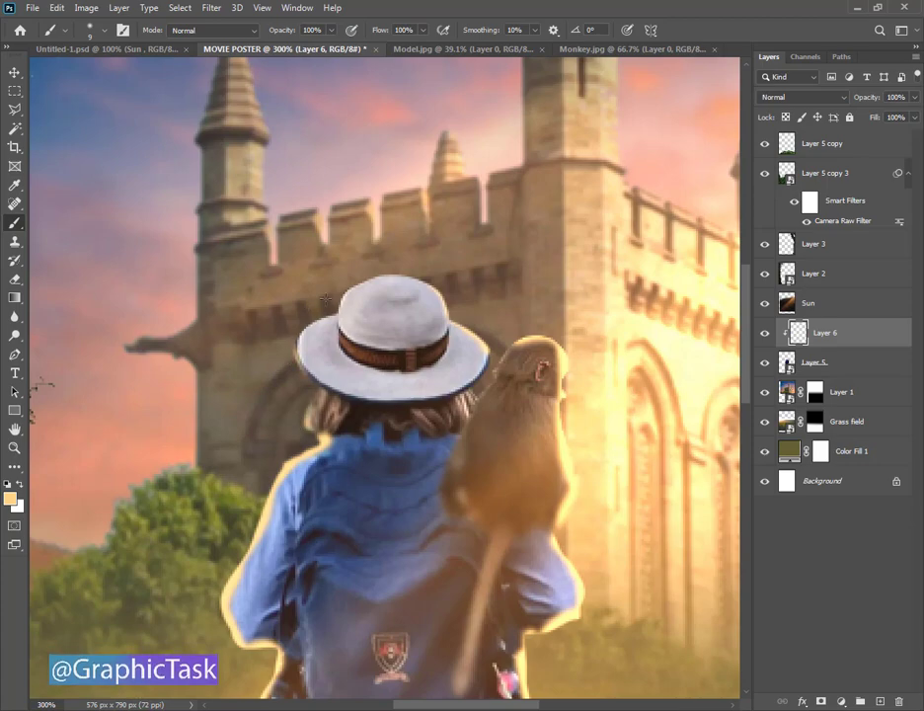
scroll(357, 264, "up", 1)
scroll(357, 265, "down", 2)
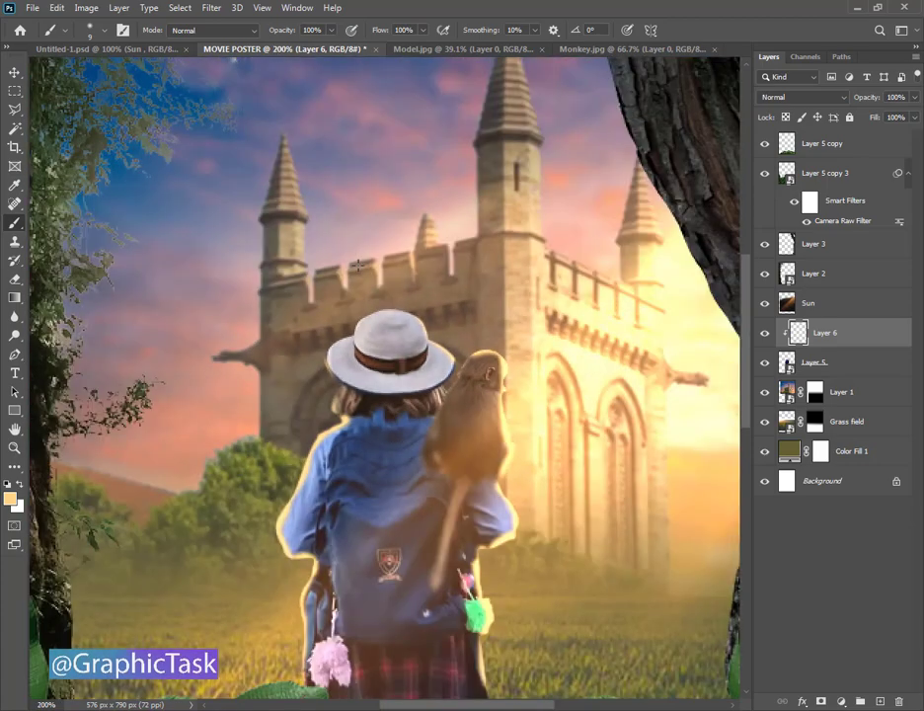
left_click(807, 96)
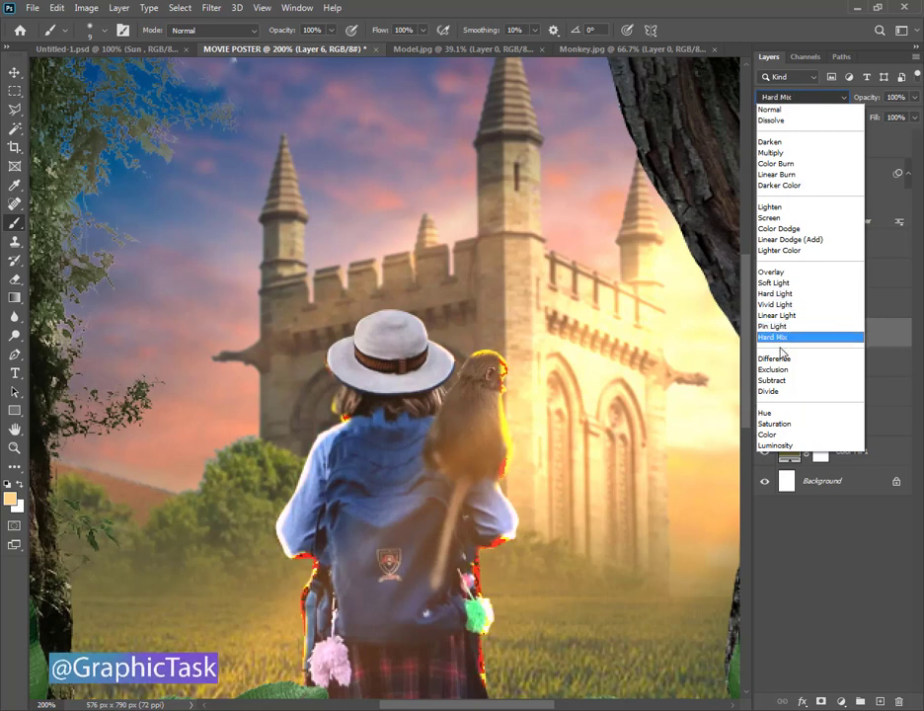
Apply a 1.5 px Gaussian Blur to Layer 6's rim glow and set its opacity to 73%
key("Escape")
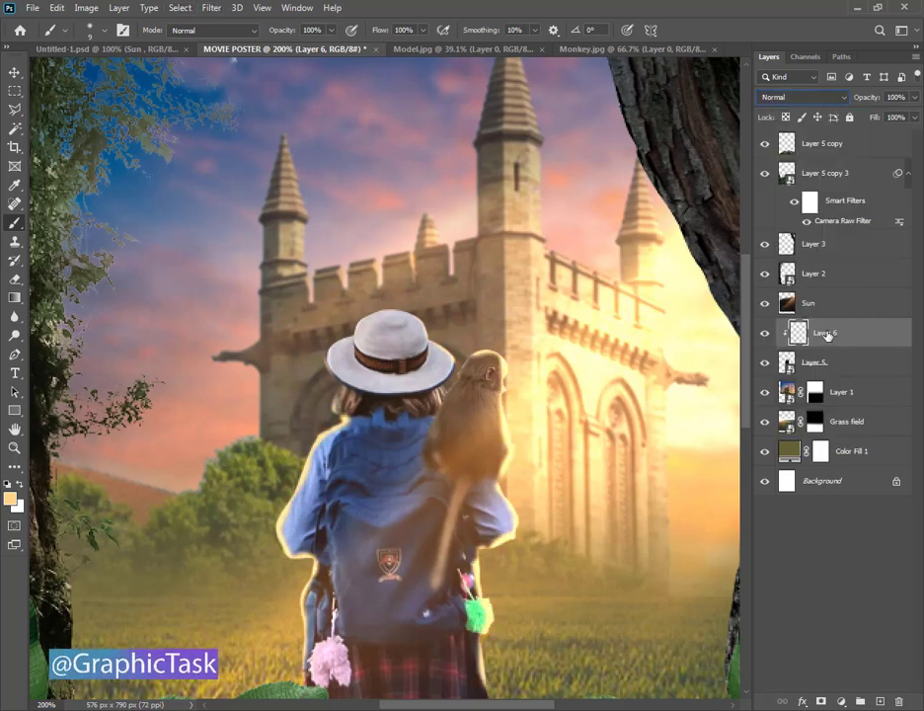
left_click(210, 6)
mouse_move(219, 172)
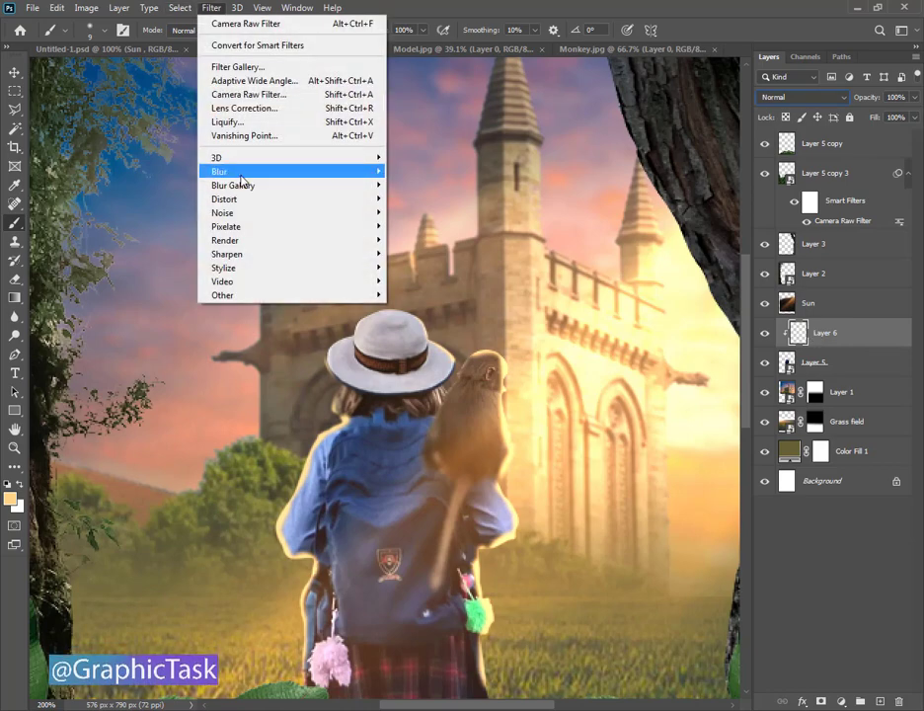
left_click(425, 225)
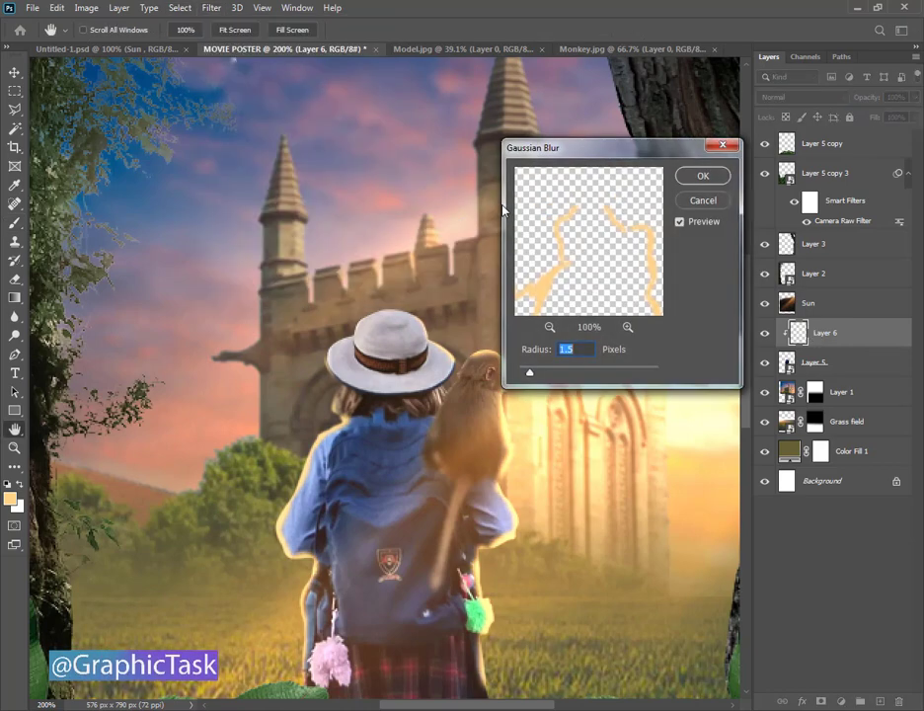
key("Return")
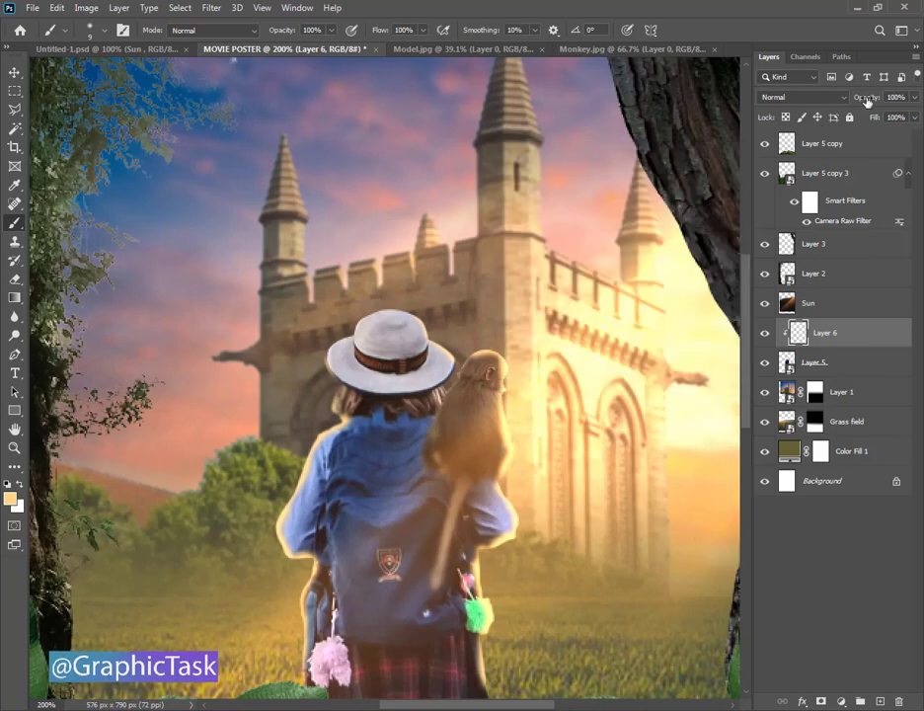
left_click_drag(865, 97, 846, 102)
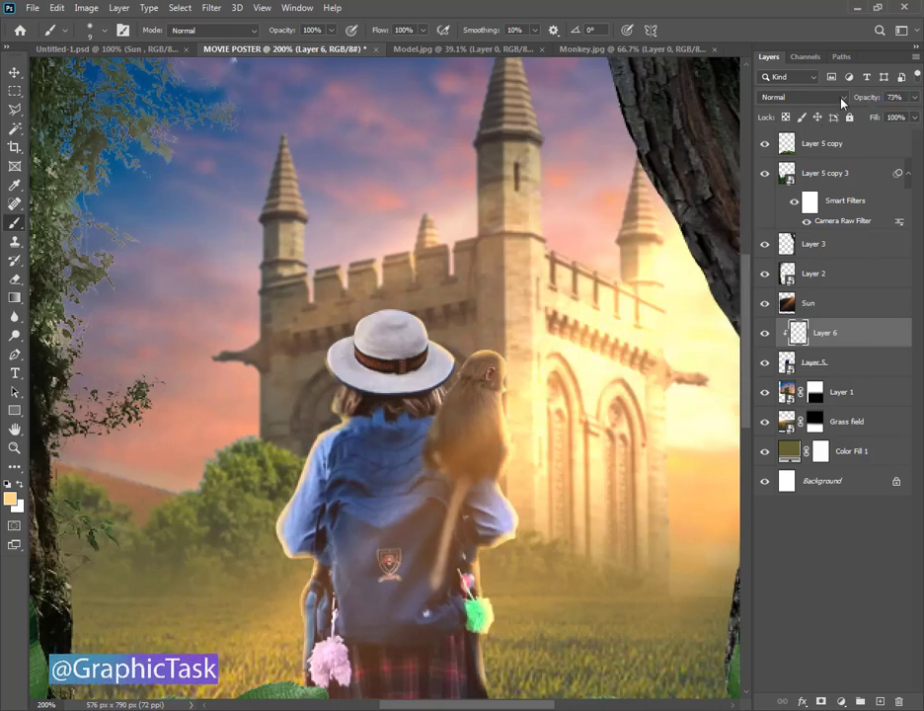
key("ctrl+minus")
key("ctrl+minus")
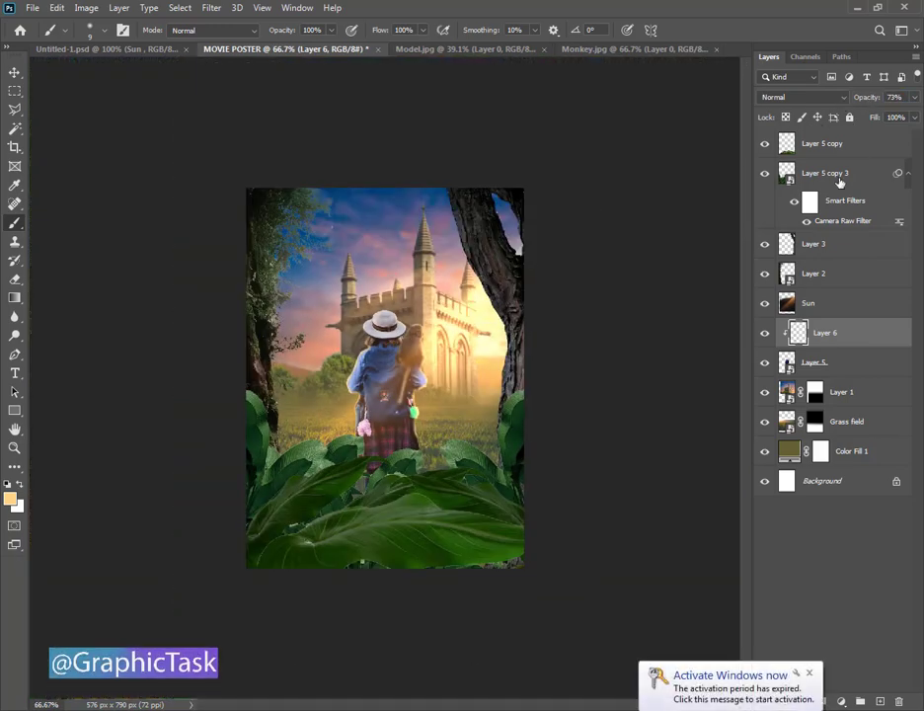
left_click(827, 173)
Blur the Layer 5 copy foreground leaves with a 2.6 px Gaussian Blur
left_click(810, 667)
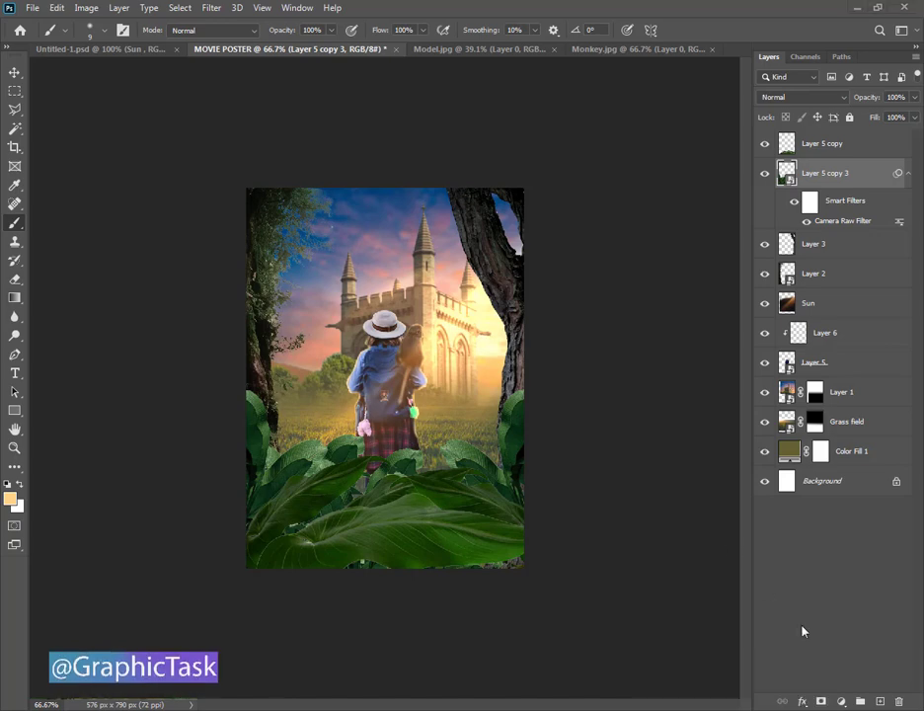
left_click(763, 176)
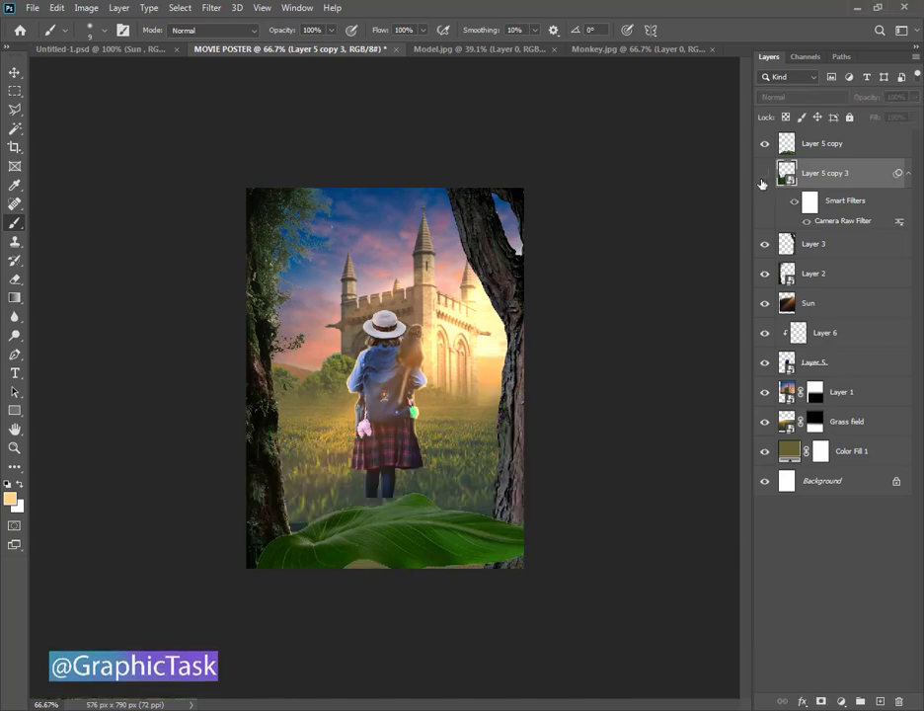
left_click(763, 176)
left_click(820, 145, "shift")
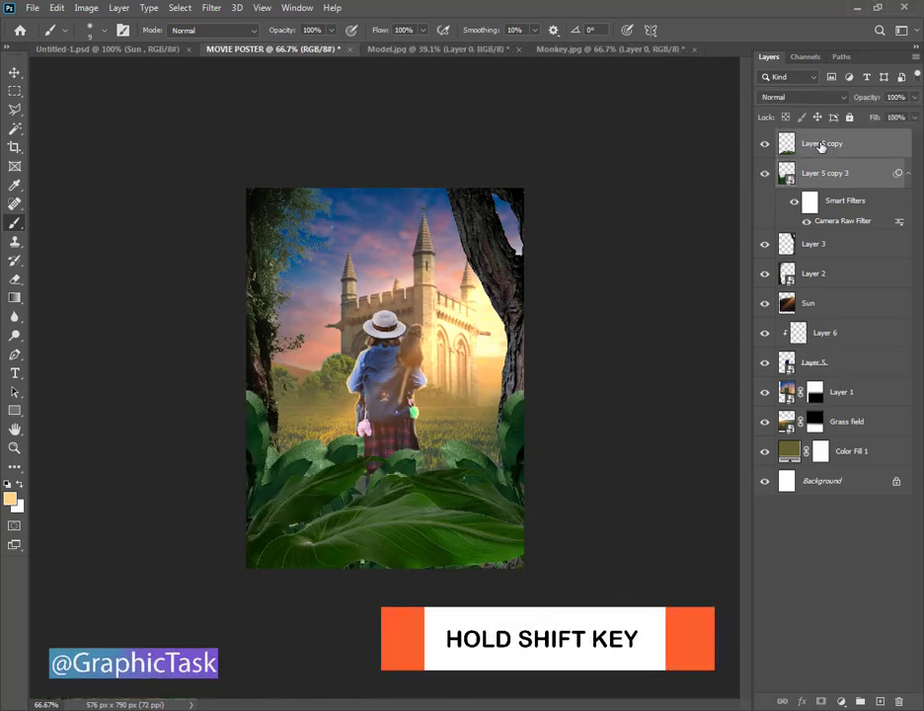
right_click(822, 146)
left_click(681, 299)
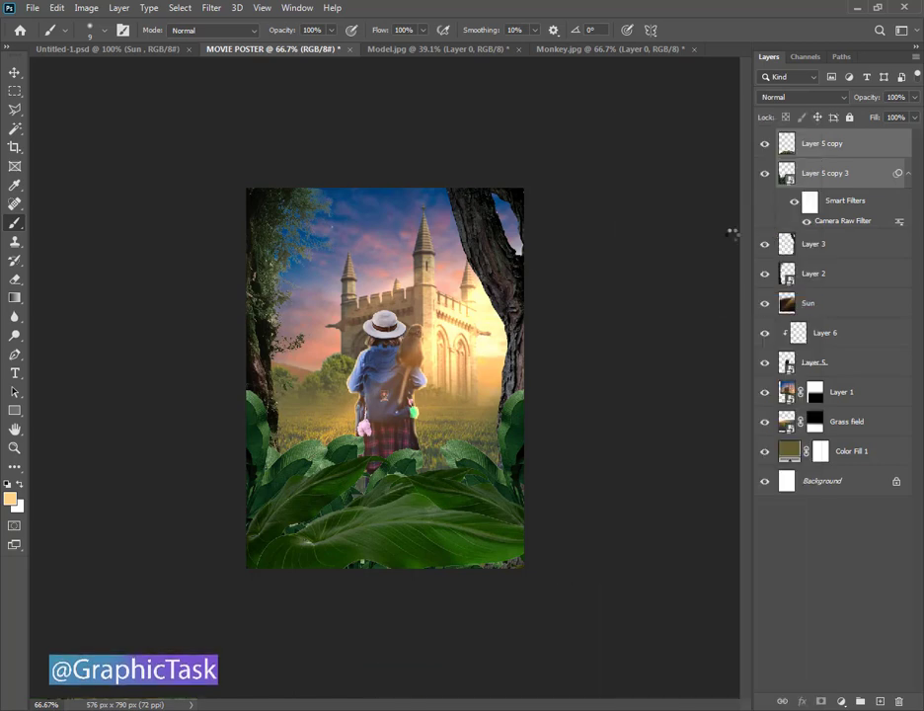
left_click(214, 8)
mouse_move(219, 172)
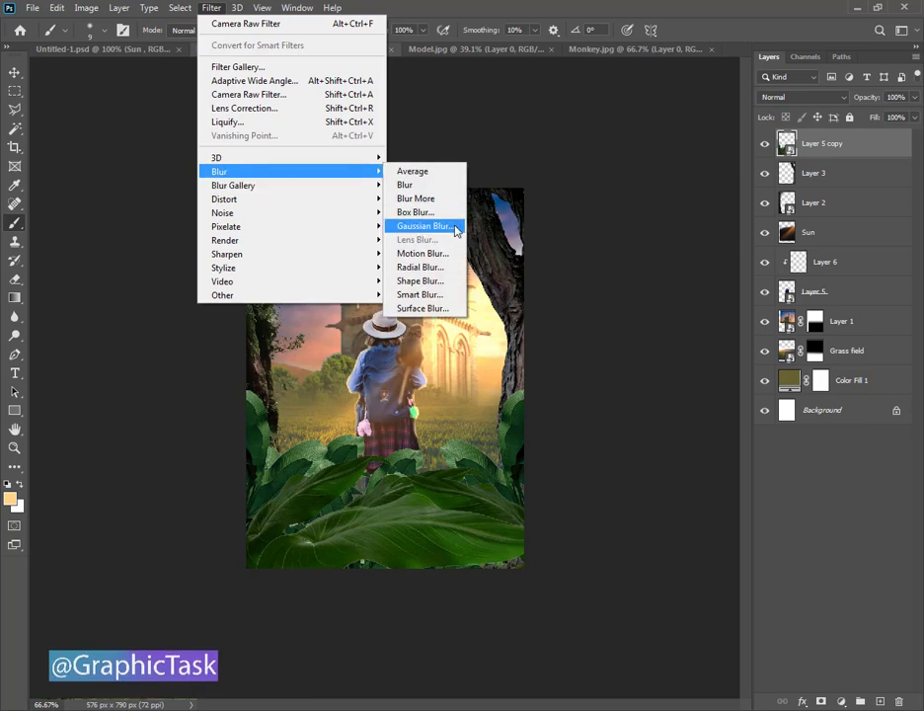
left_click(456, 227)
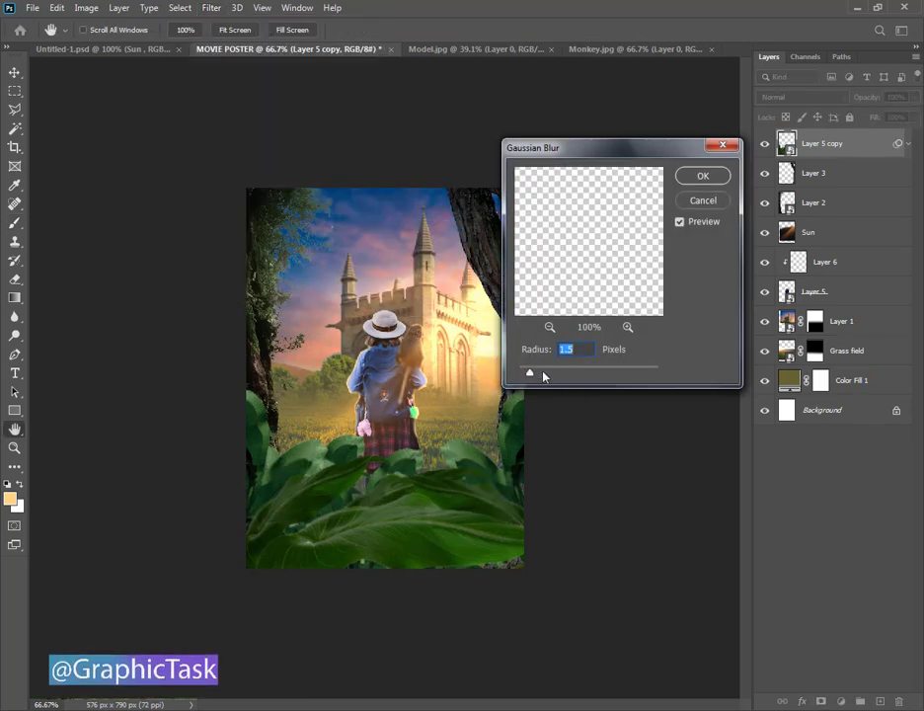
left_click_drag(543, 375, 537, 372)
left_click(702, 175)
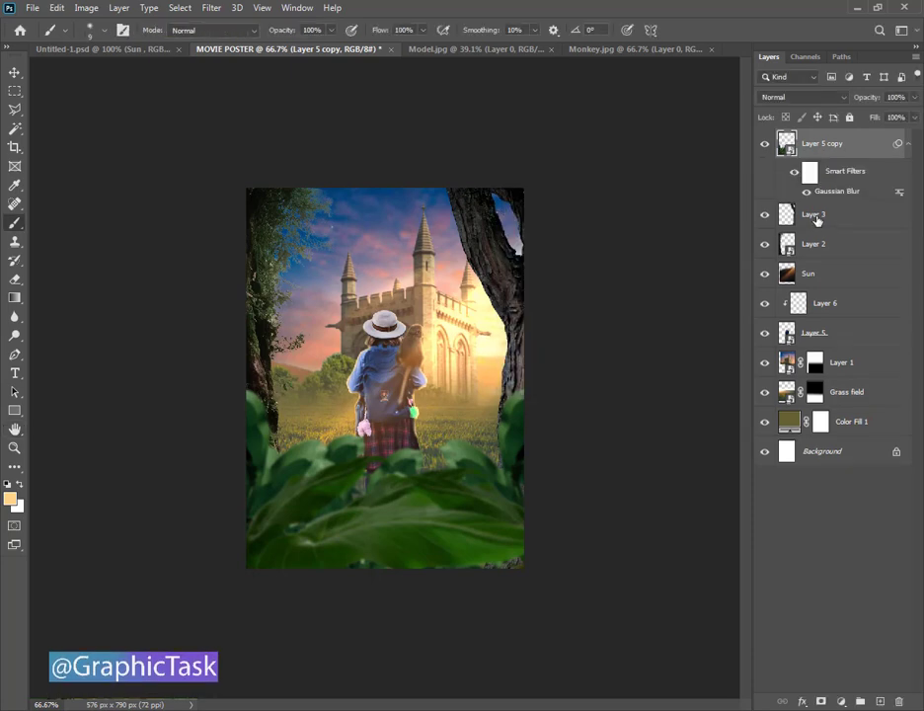
left_click(817, 215)
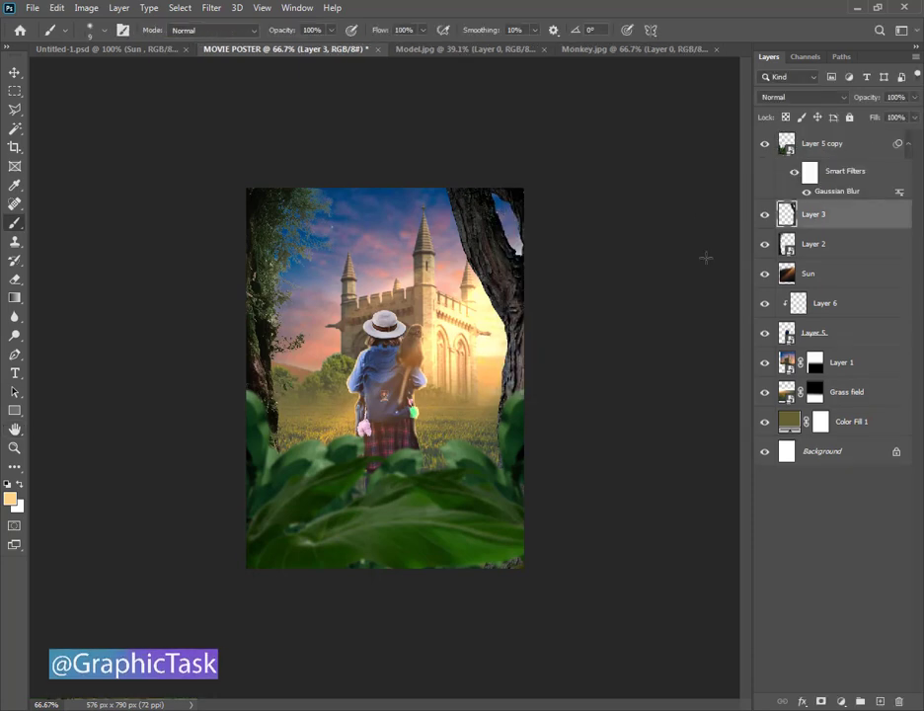
Apply a 1.3 px Gaussian Blur to Layer 3
left_click(213, 7)
mouse_move(219, 170)
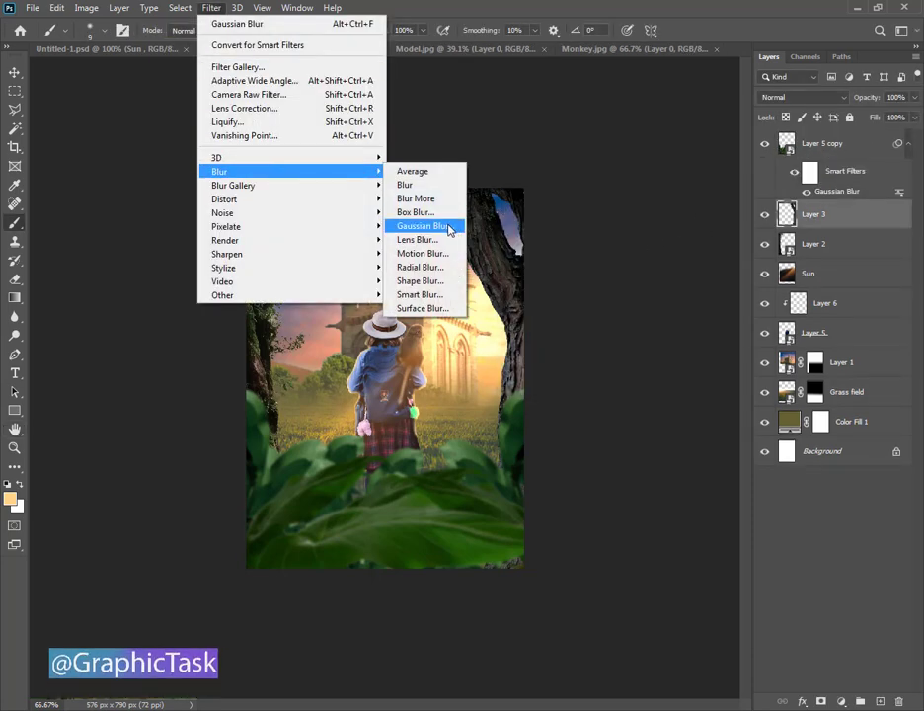
left_click(424, 226)
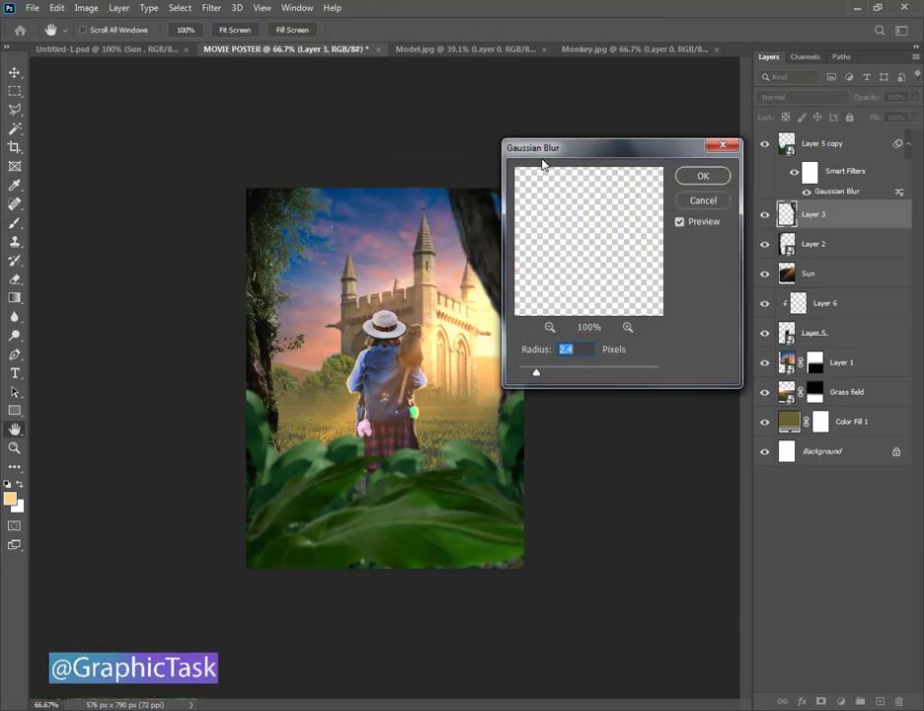
left_click_drag(541, 164, 601, 185)
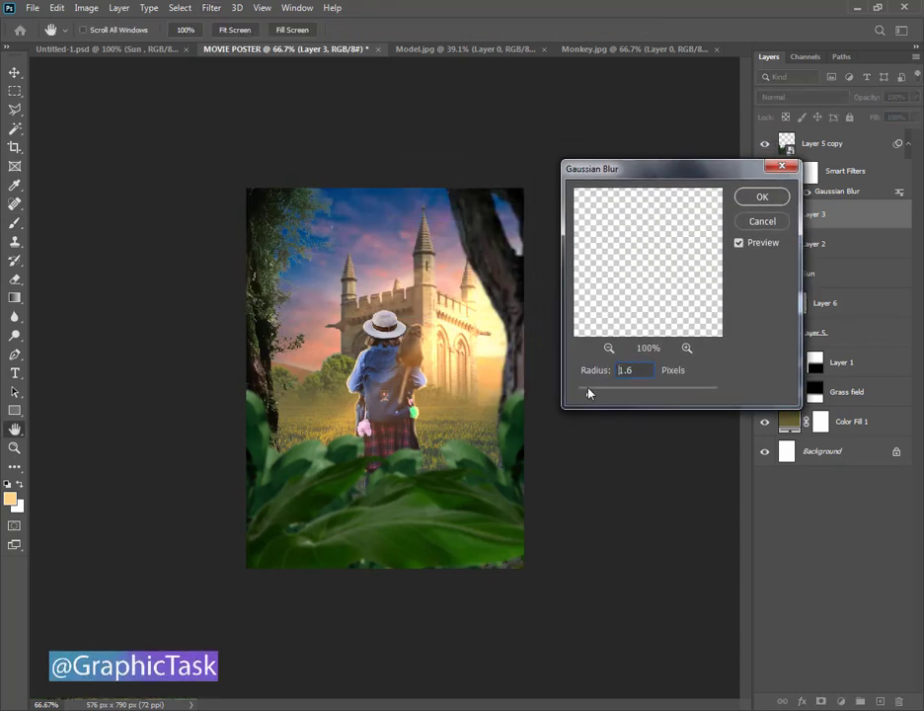
left_click(777, 197)
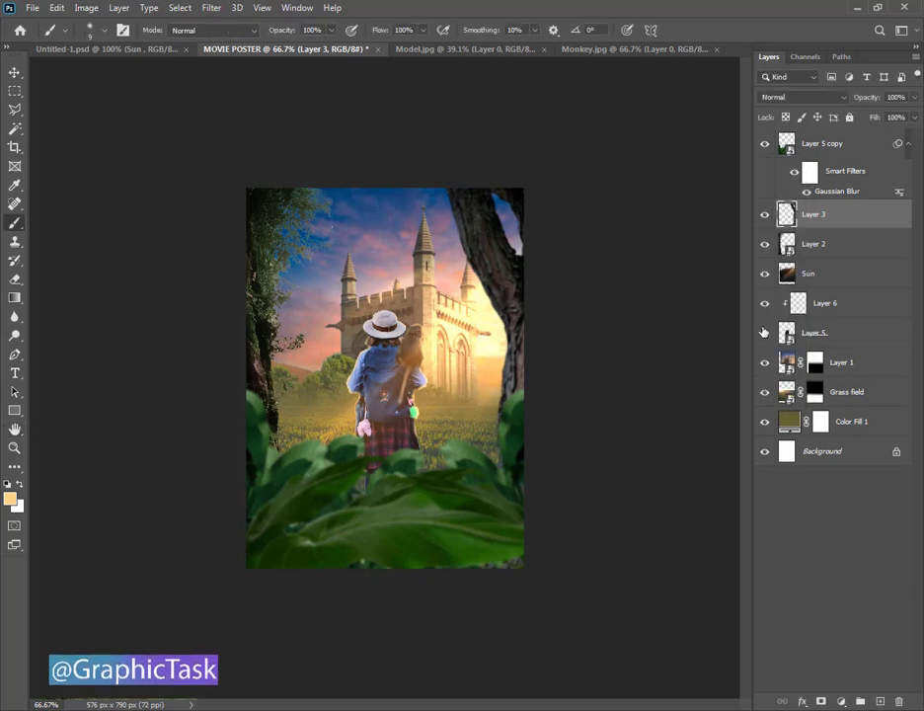
Apply a faint 0.3 px Gaussian Blur to Layer 2
left_click(764, 244)
left_click(764, 244)
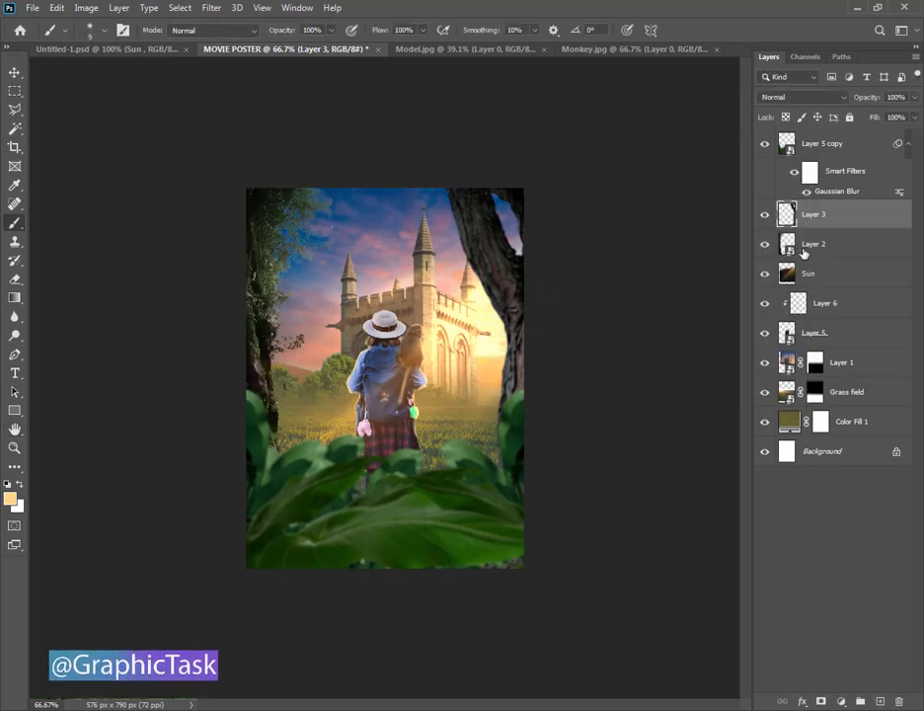
key("alt+bracketleft")
left_click(209, 8)
mouse_move(233, 184)
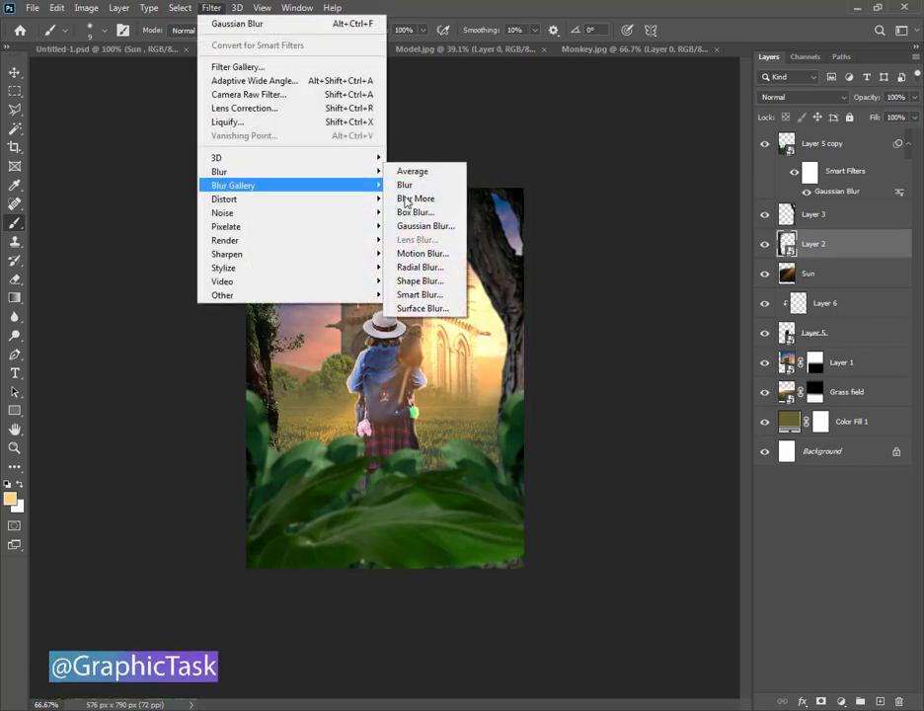
left_click(435, 226)
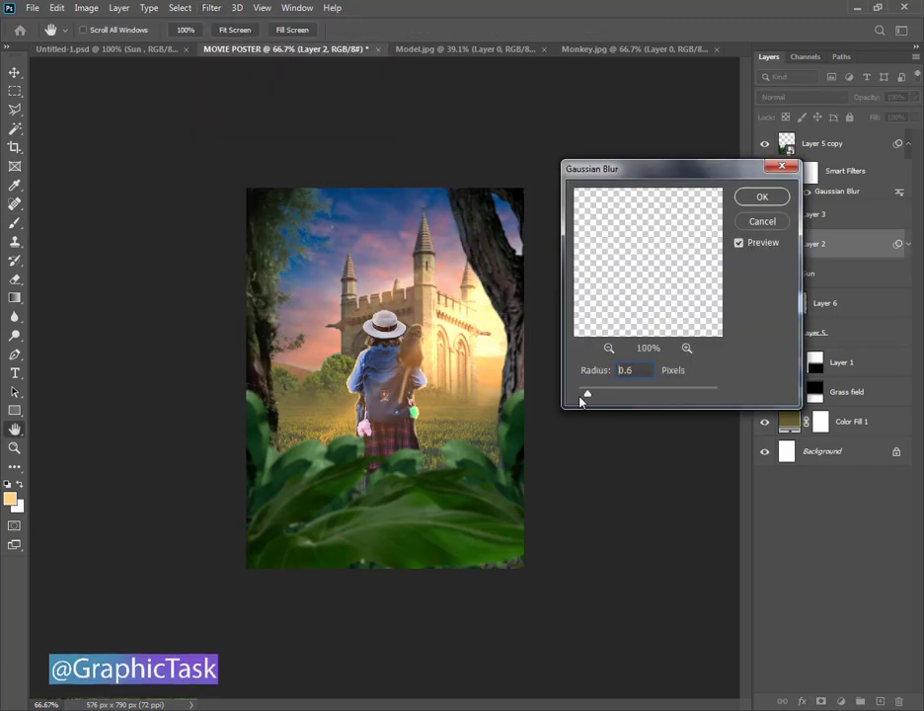
left_click_drag(583, 395, 580, 395)
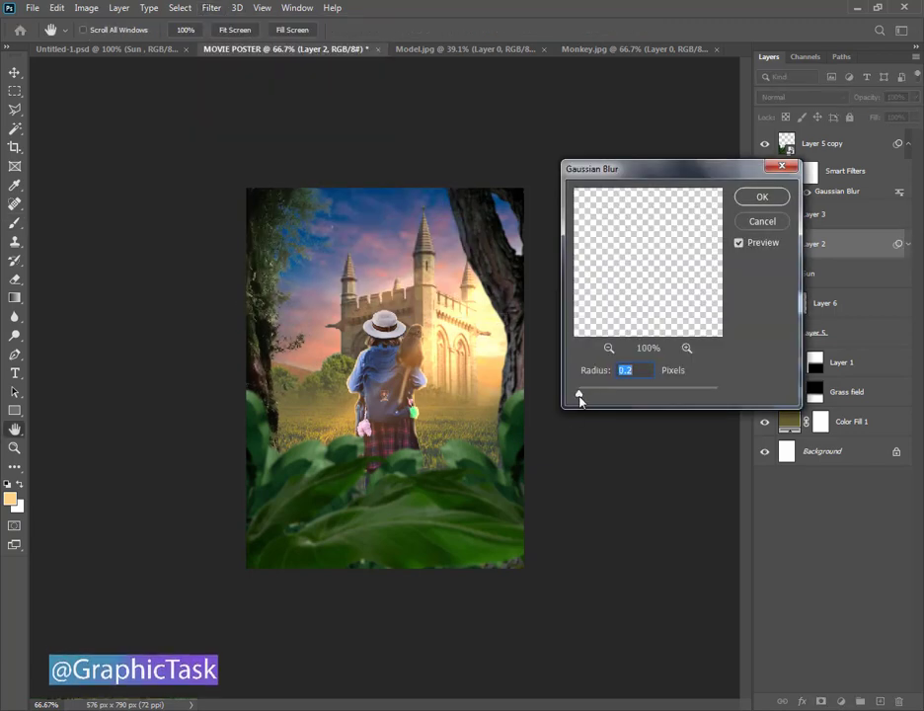
left_click(762, 197)
Add a new Layer 7 clipped to Layer 3
left_click(13, 77)
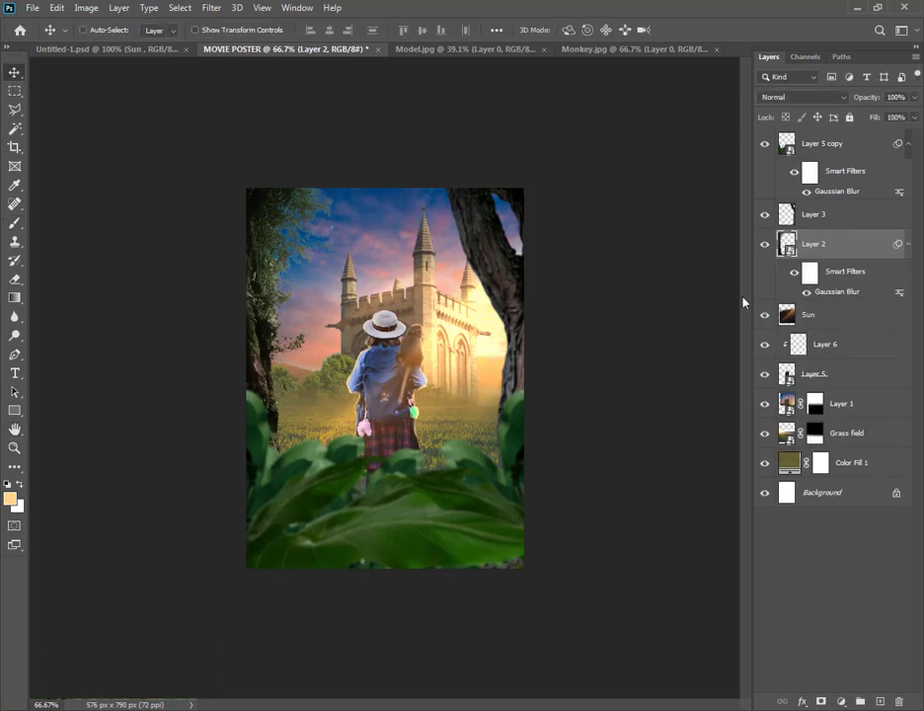
left_click(842, 226)
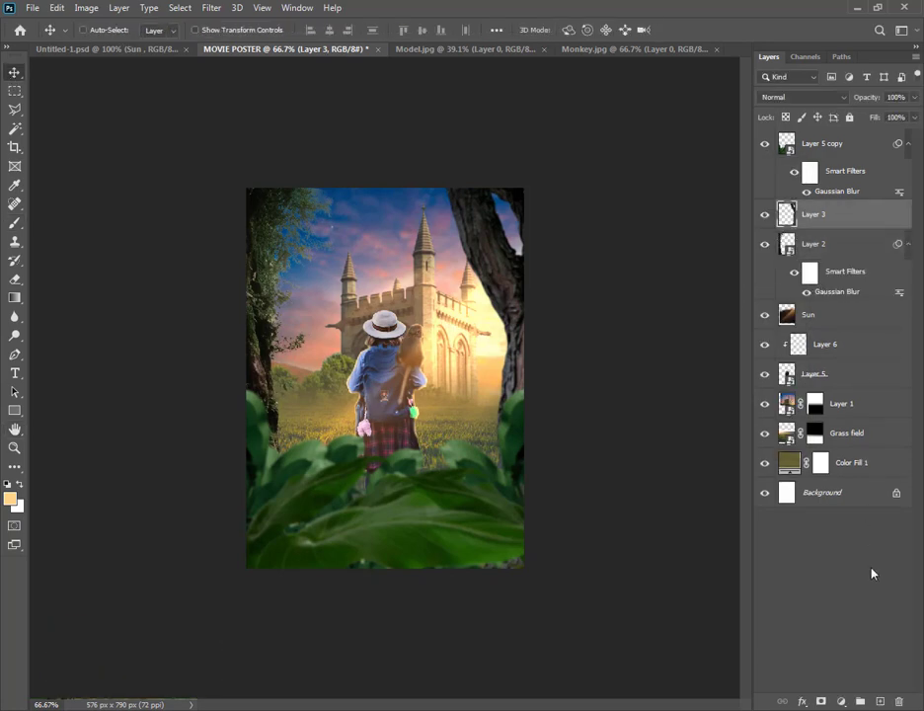
left_click(877, 700)
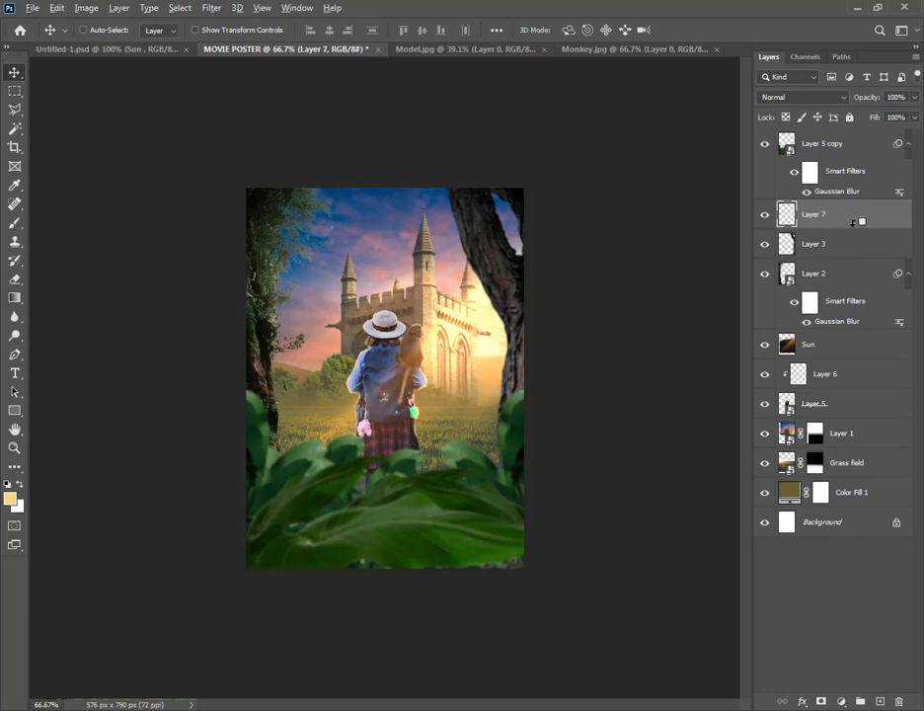
left_click(835, 227, "alt")
Paint a soft 34 px warm glow along the tree's edge at 27% layer opacity
left_click(16, 223)
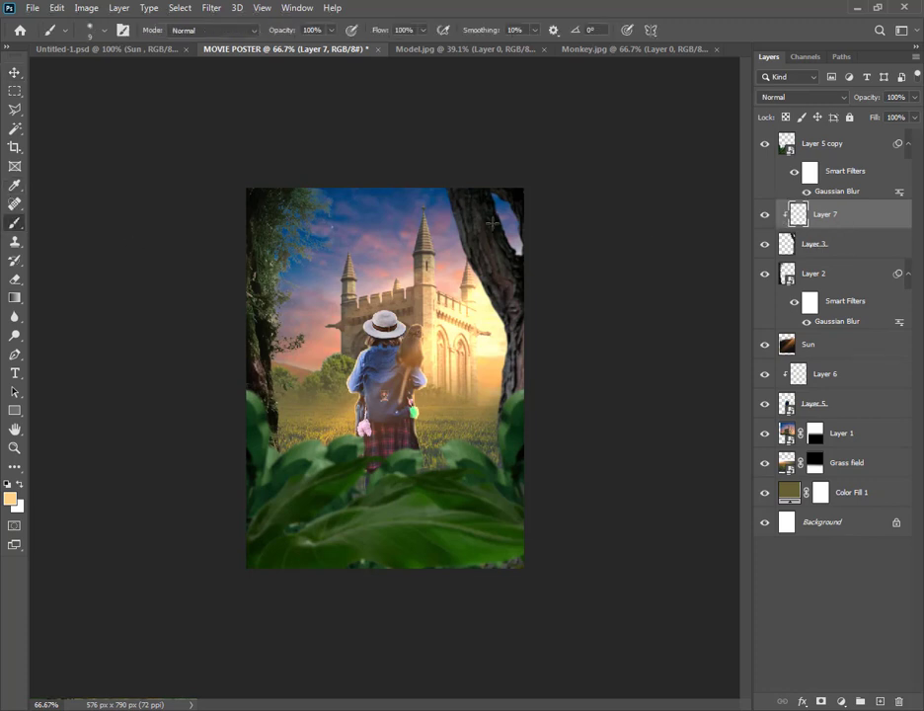
right_click(438, 241)
left_click_drag(525, 274, 537, 275)
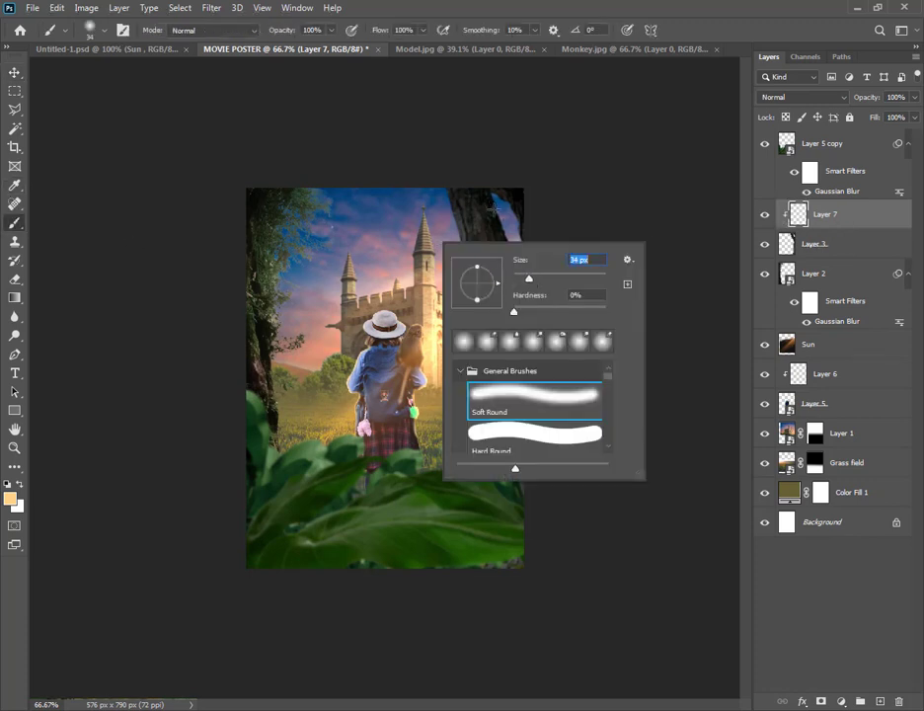
key("Return")
left_click_drag(502, 204, 500, 248)
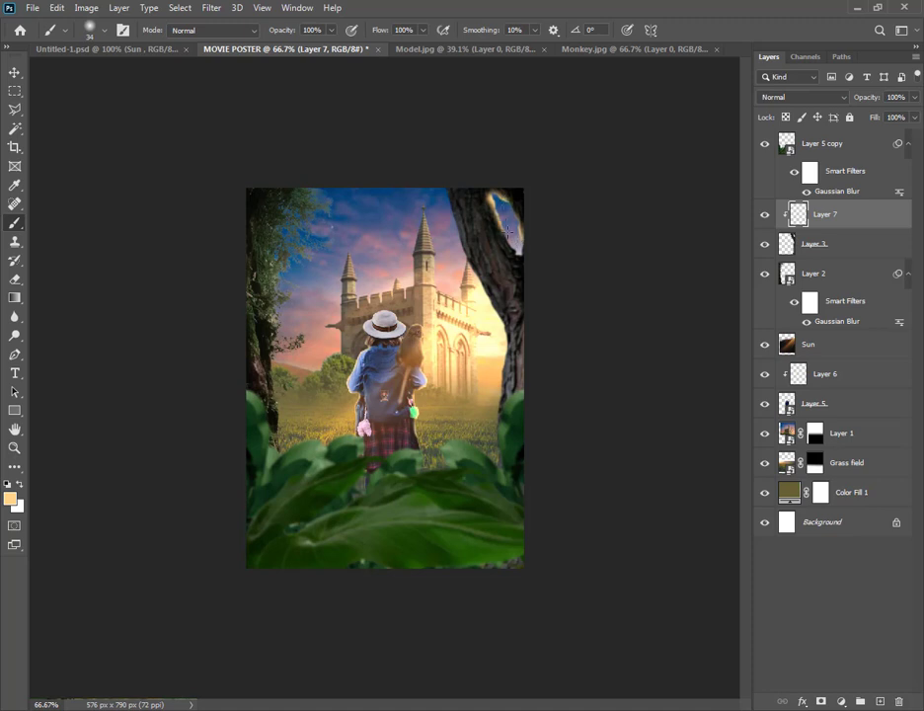
left_click_drag(861, 103, 812, 105)
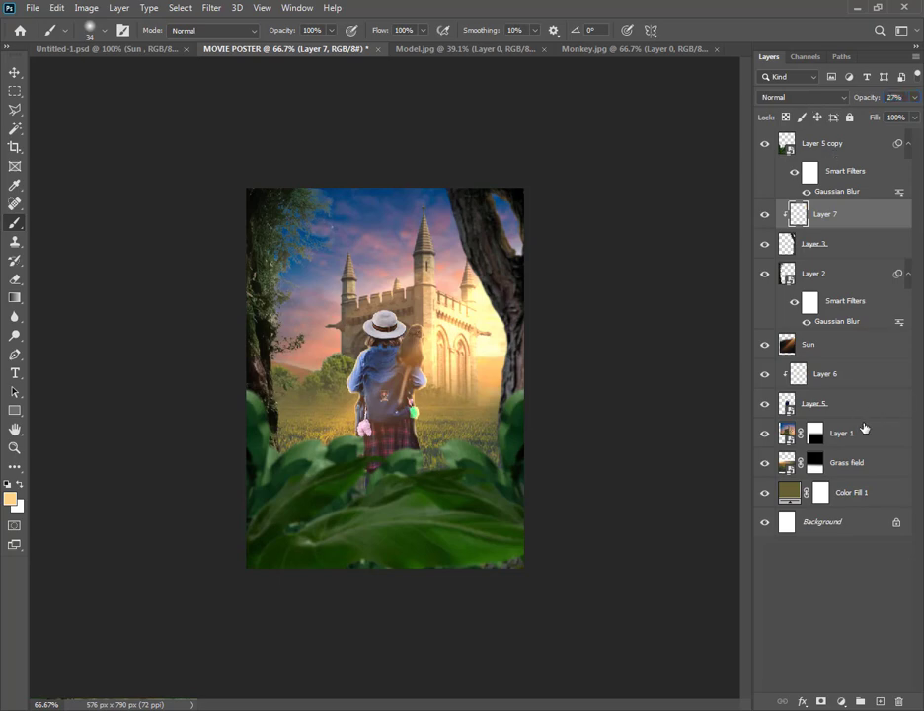
Set the foreground colour to near-black and enlarge the brush to 72 px
left_click(12, 499)
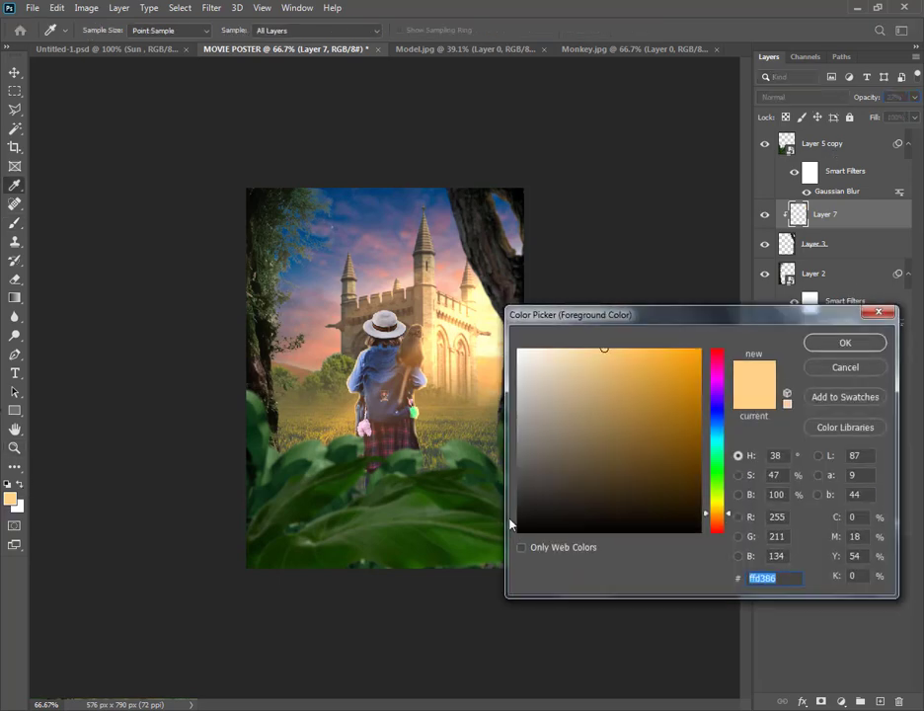
left_click(514, 518)
left_click_drag(850, 326, 850, 284)
left_click(841, 285)
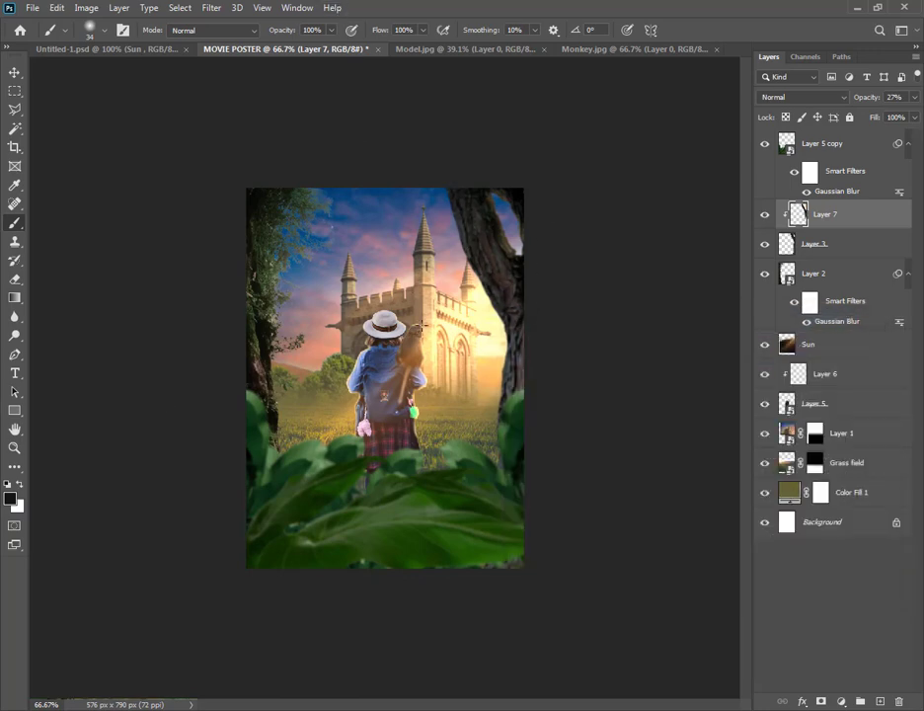
key("]")
key("]")
key("]")
key("v")
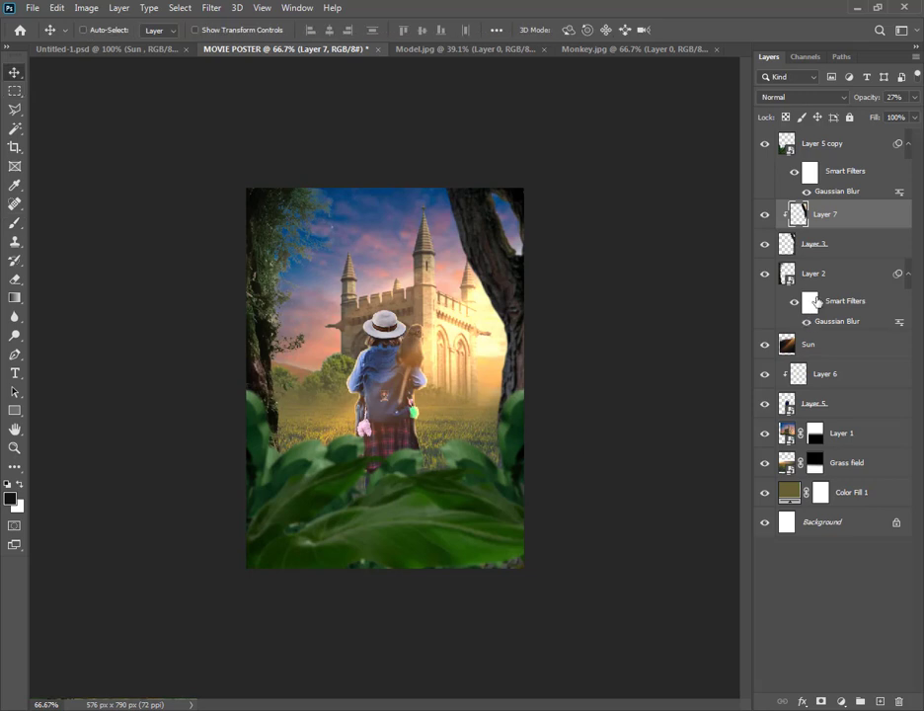
key("alt+bracketright")
Apply a Camera Raw Filter to Layer 5 copy leaves with Contrast +50 and Blacks -54
left_click(211, 8)
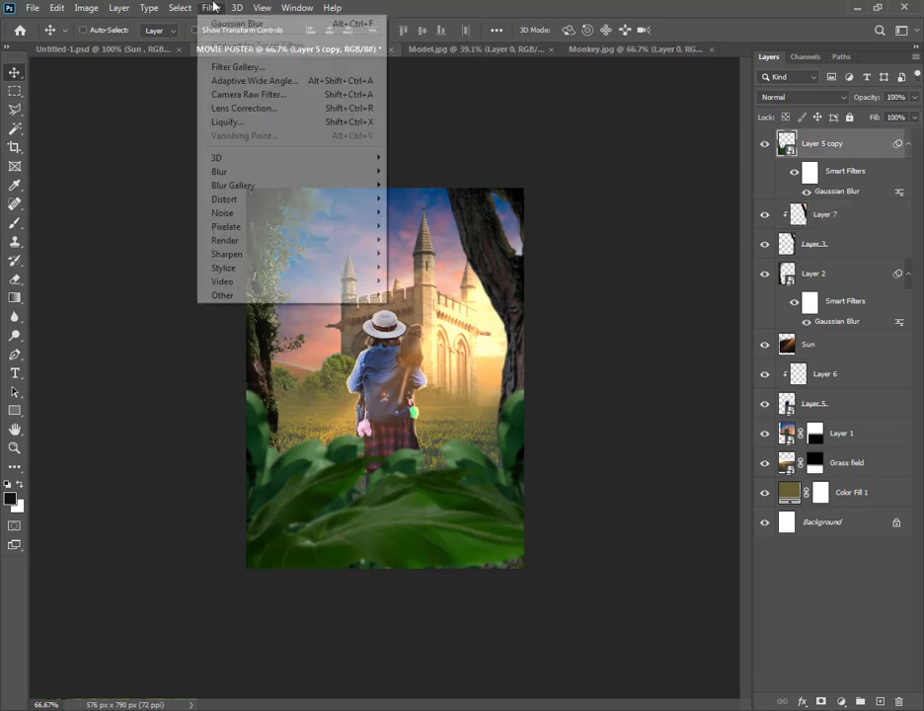
left_click(272, 94)
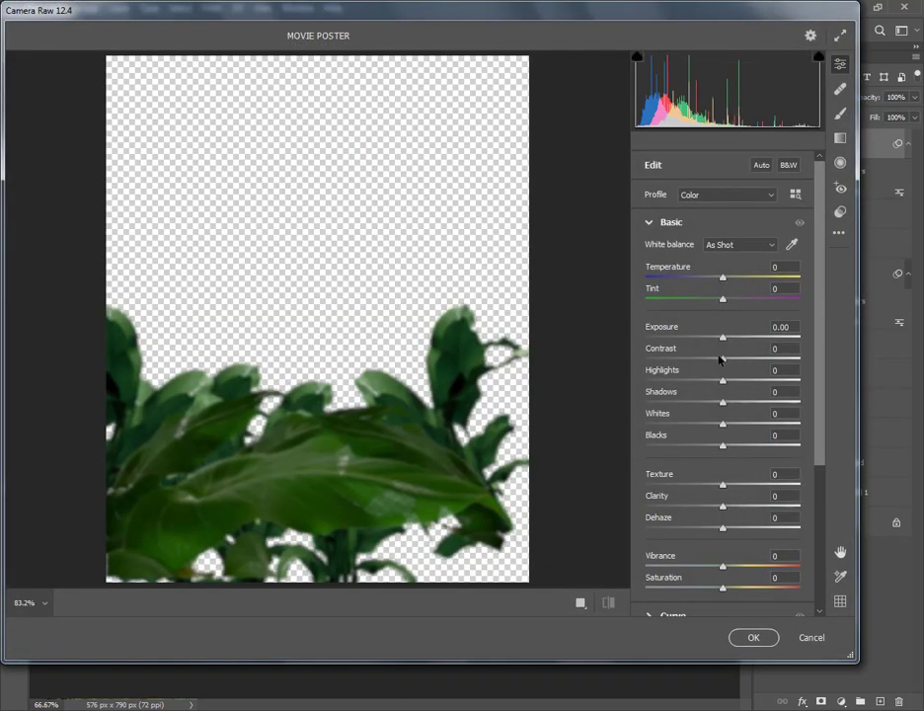
left_click_drag(721, 360, 760, 358)
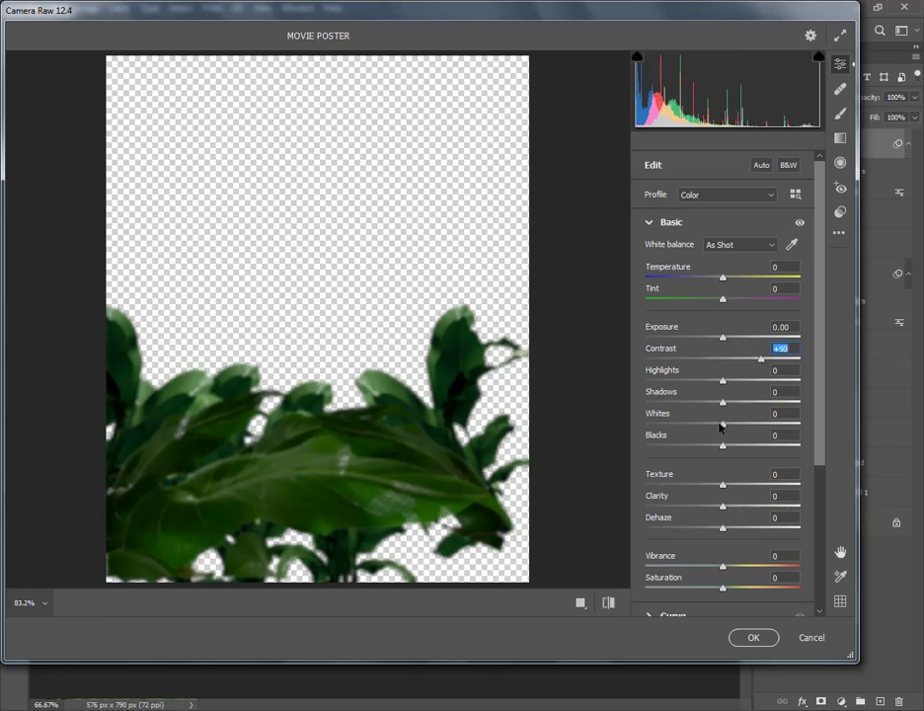
left_click_drag(715, 447, 679, 445)
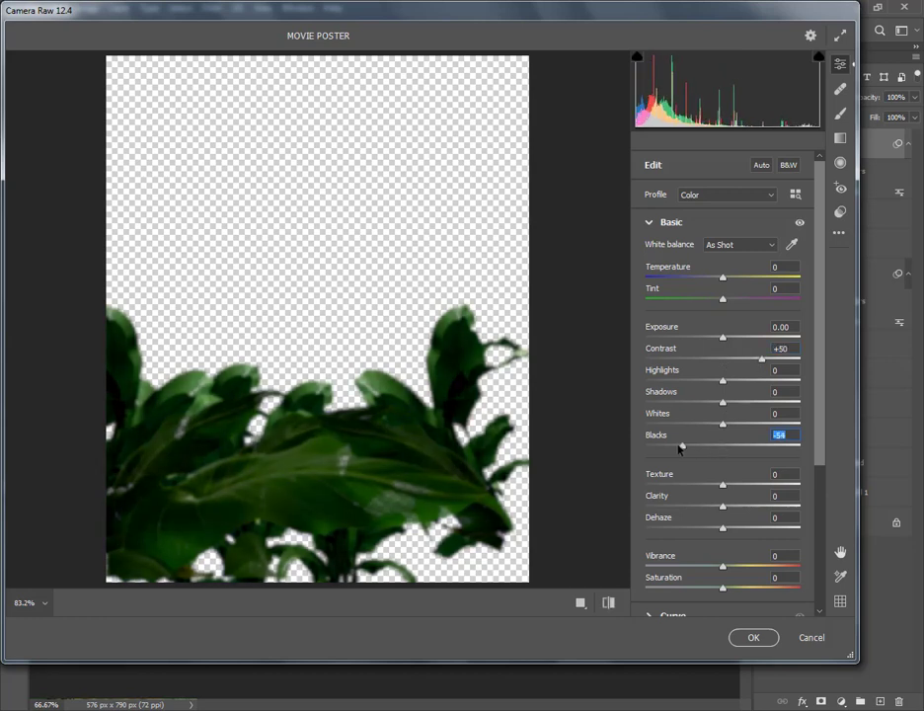
left_click(735, 637)
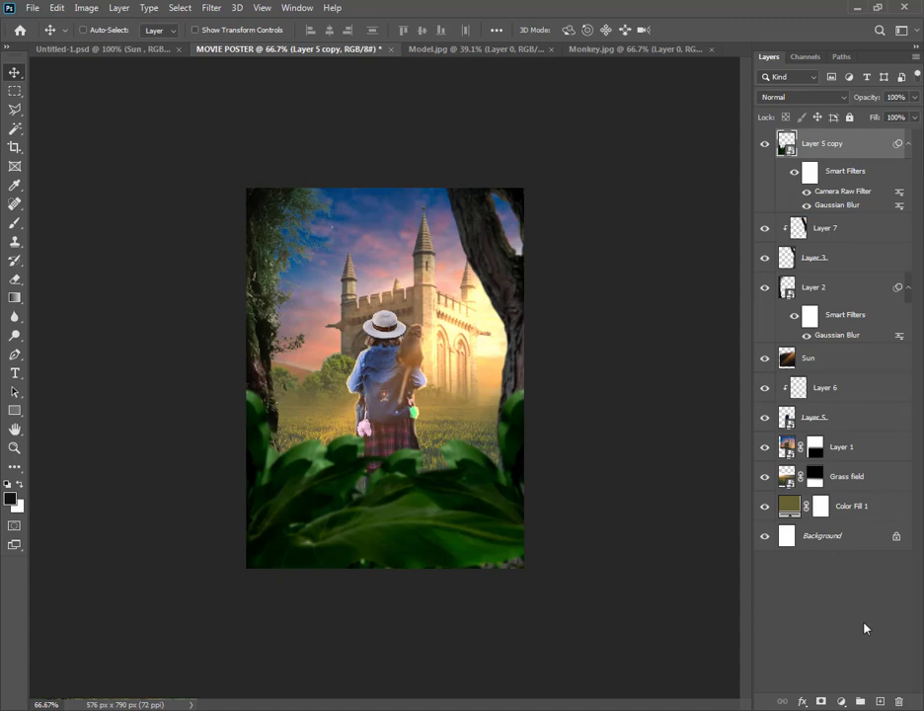
Add Layer 8 clipped to the leaves layer and pick a light warm orange colour
left_click(880, 701)
left_click(849, 158, "alt")
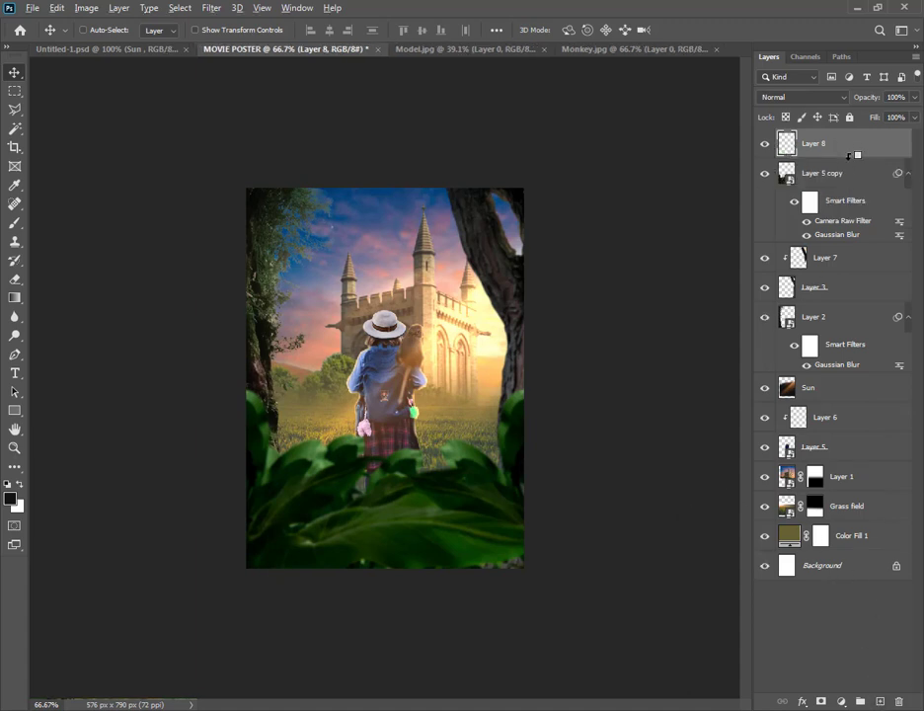
key("b")
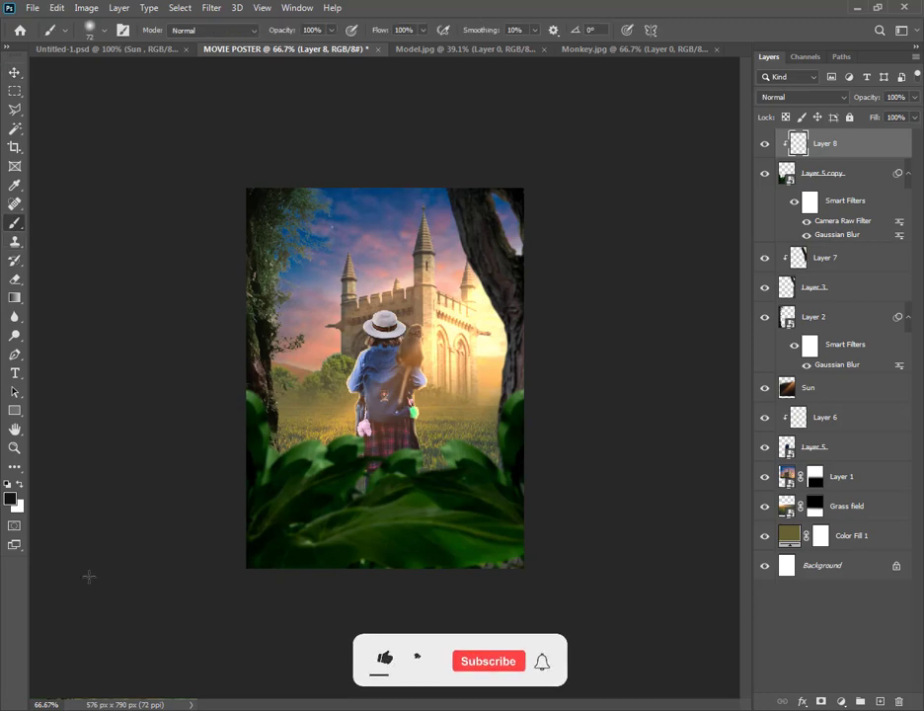
left_click(10, 499)
left_click_drag(585, 368, 607, 348)
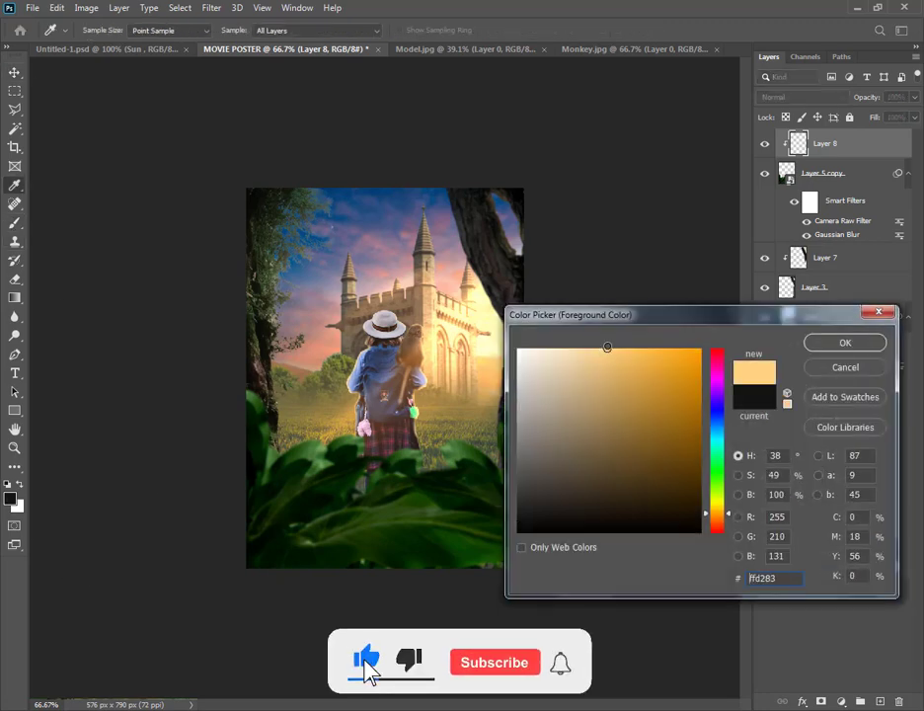
left_click(861, 348)
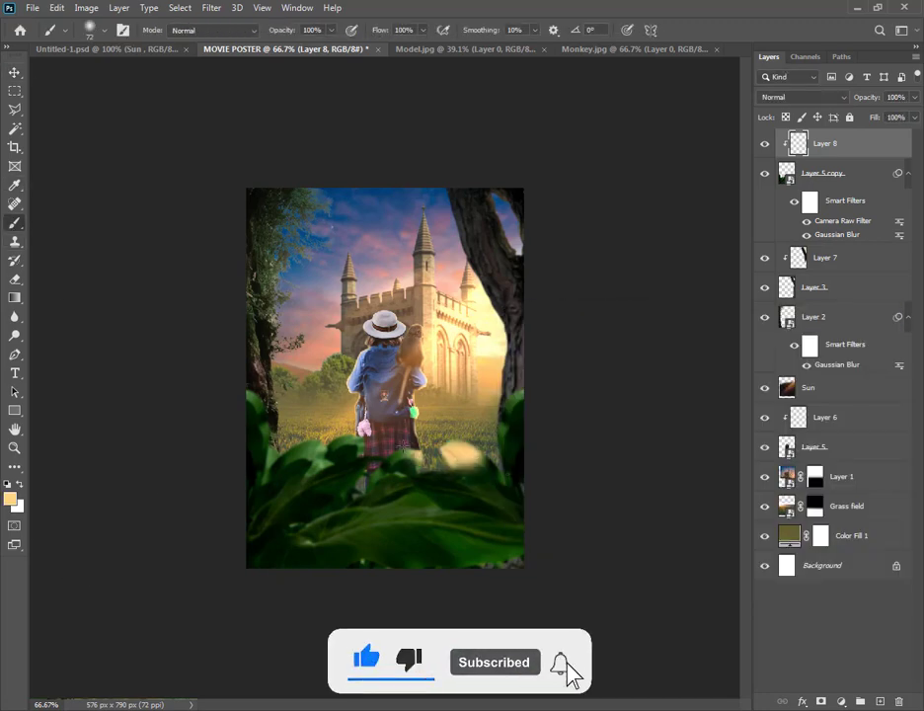
Paint orange glow over the leaves and girl's legs, blended with Color Burn
left_click_drag(306, 448, 351, 497)
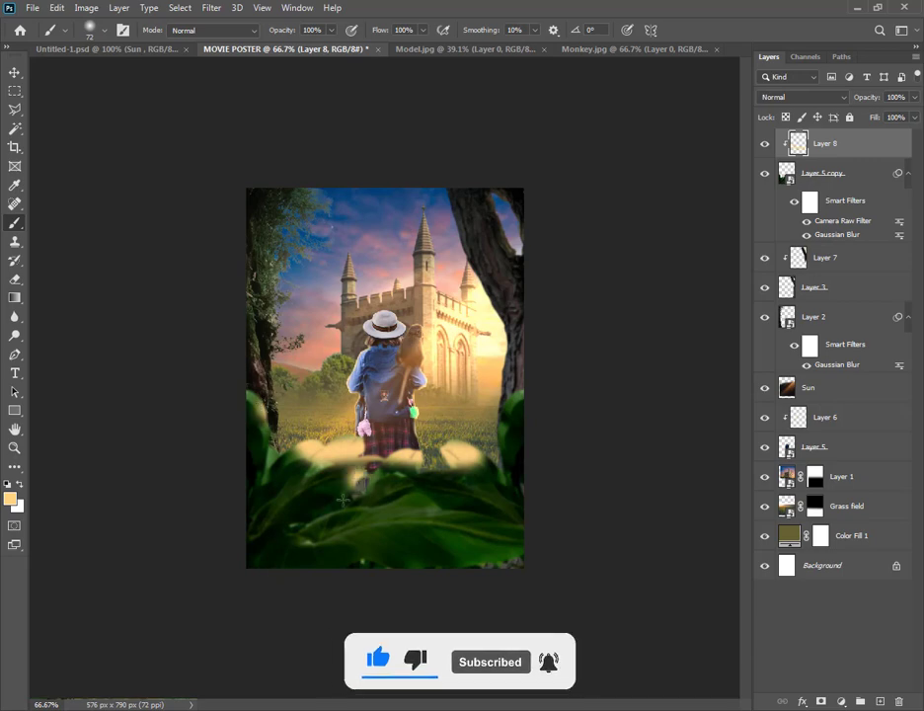
left_click(801, 97)
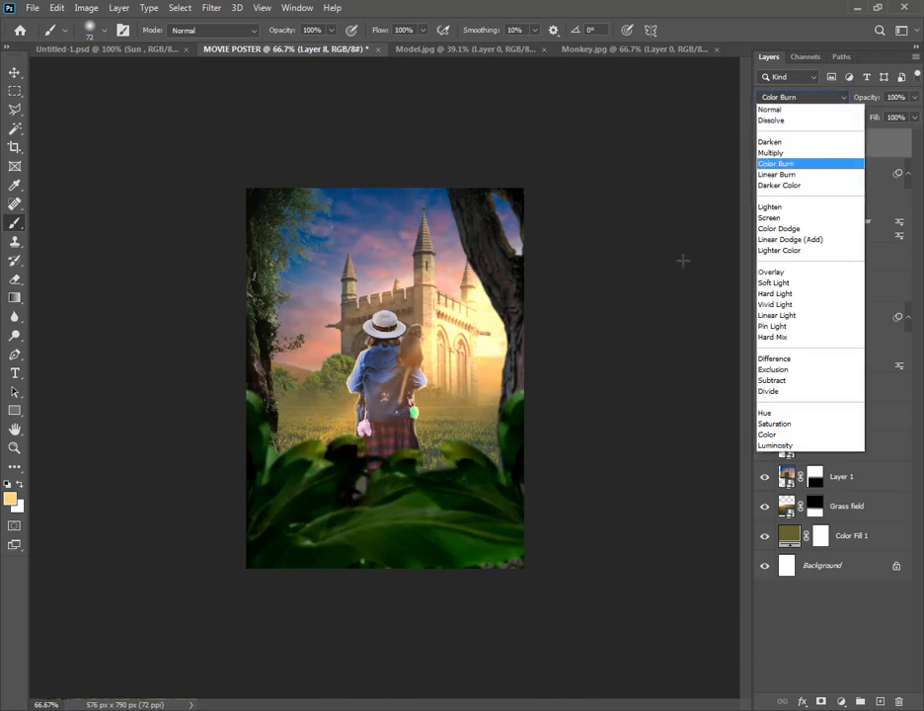
key("Return")
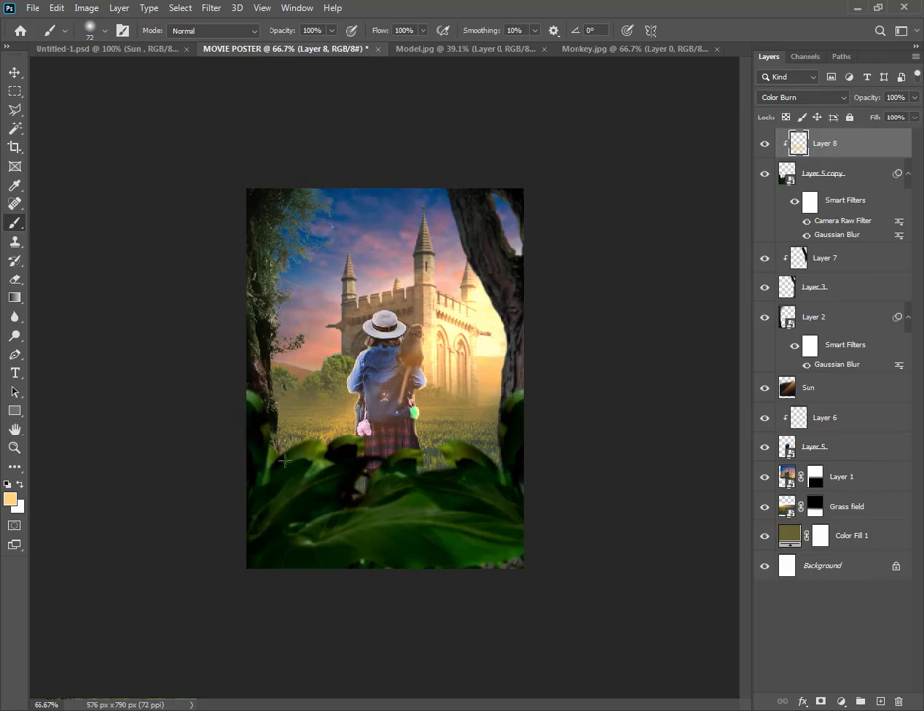
left_click_drag(380, 476, 370, 506)
left_click(14, 72)
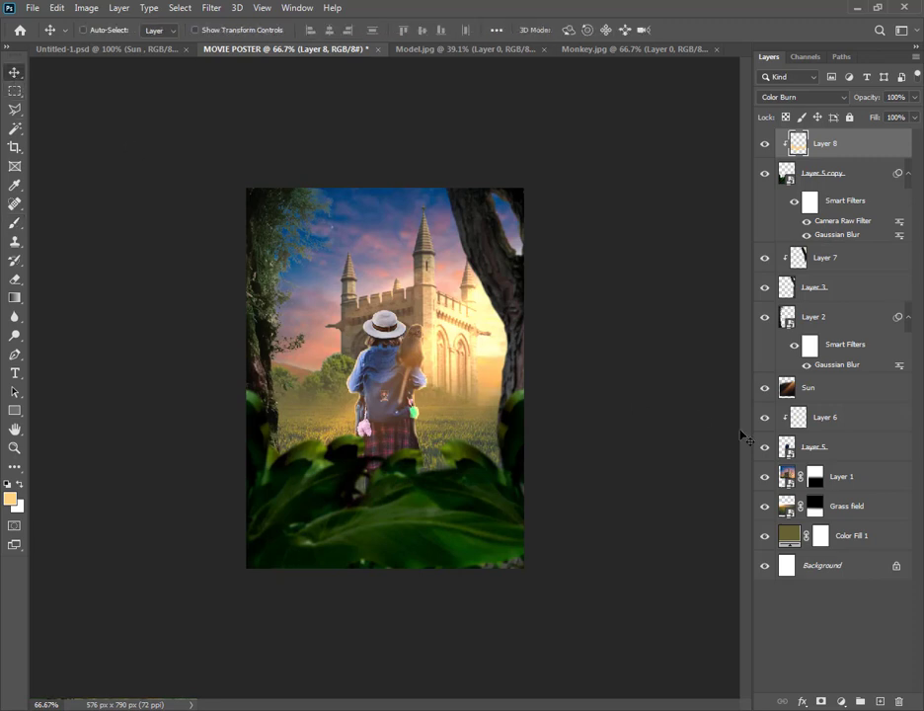
Warm the castle on Layer 1 to Temperature +37 with a Camera Raw Filter
left_click(834, 484)
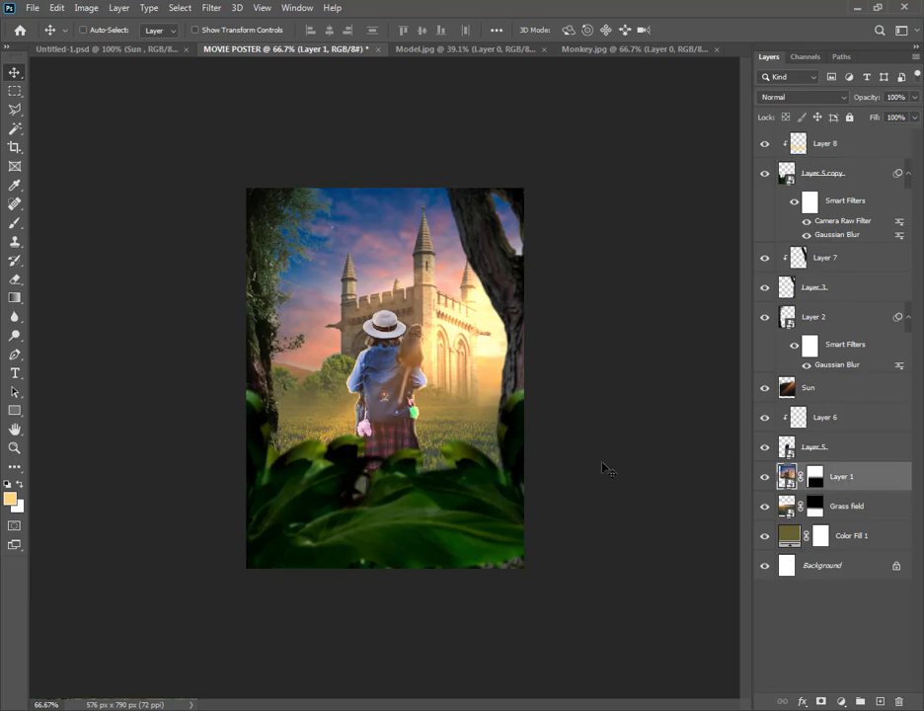
left_click(764, 477)
left_click(764, 477)
left_click(211, 7)
left_click(197, 92)
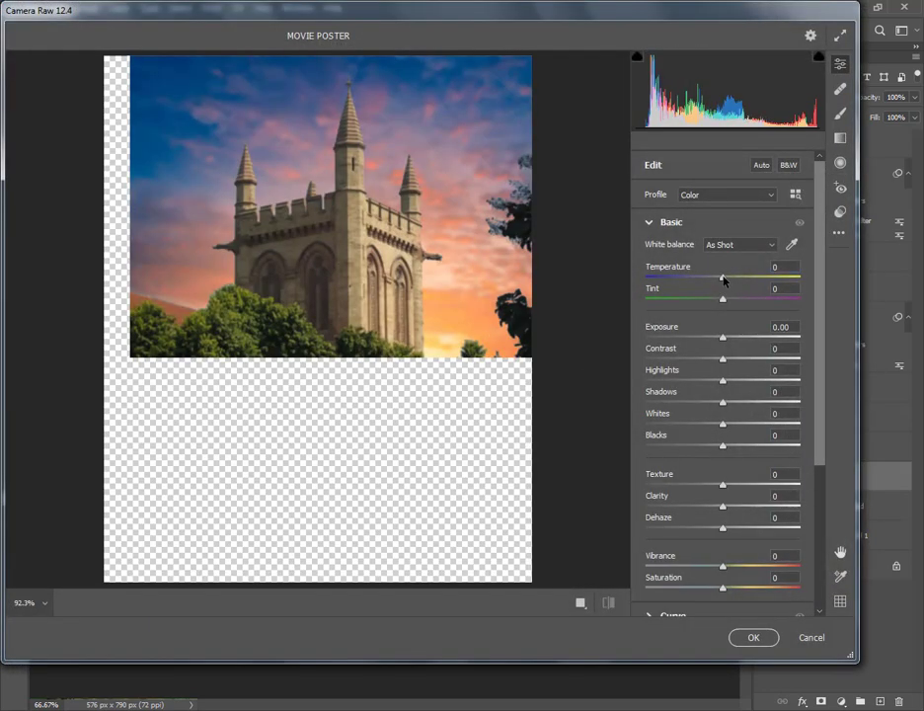
left_click_drag(725, 278, 751, 276)
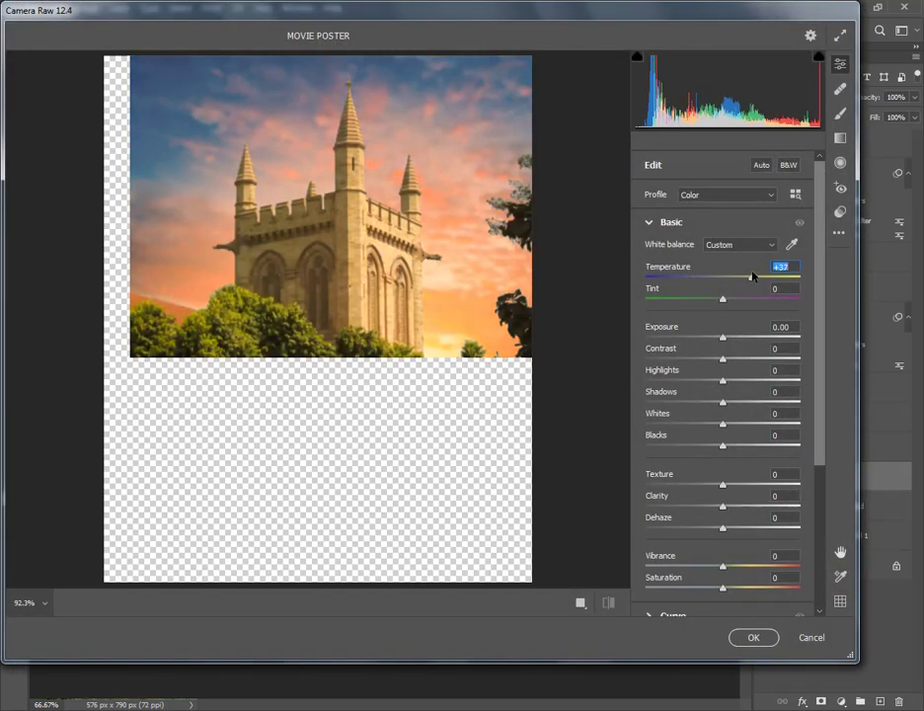
left_click(752, 635)
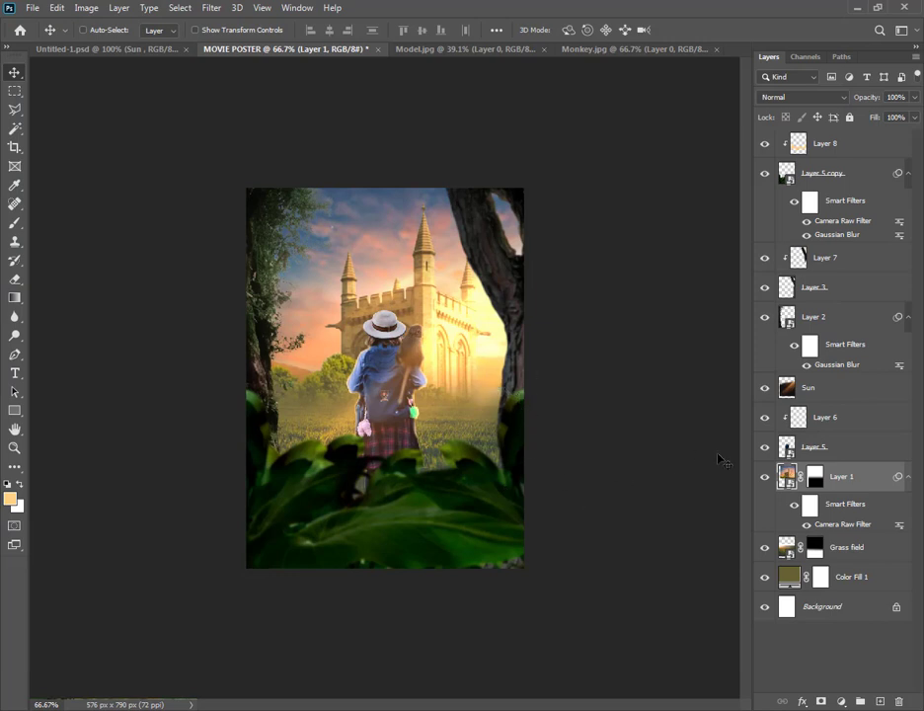
Give the girl's Layer 5 a Camera Raw Filter with Exposure -0.30 and Whites -57
left_click(818, 452)
left_click(764, 449)
left_click(764, 450)
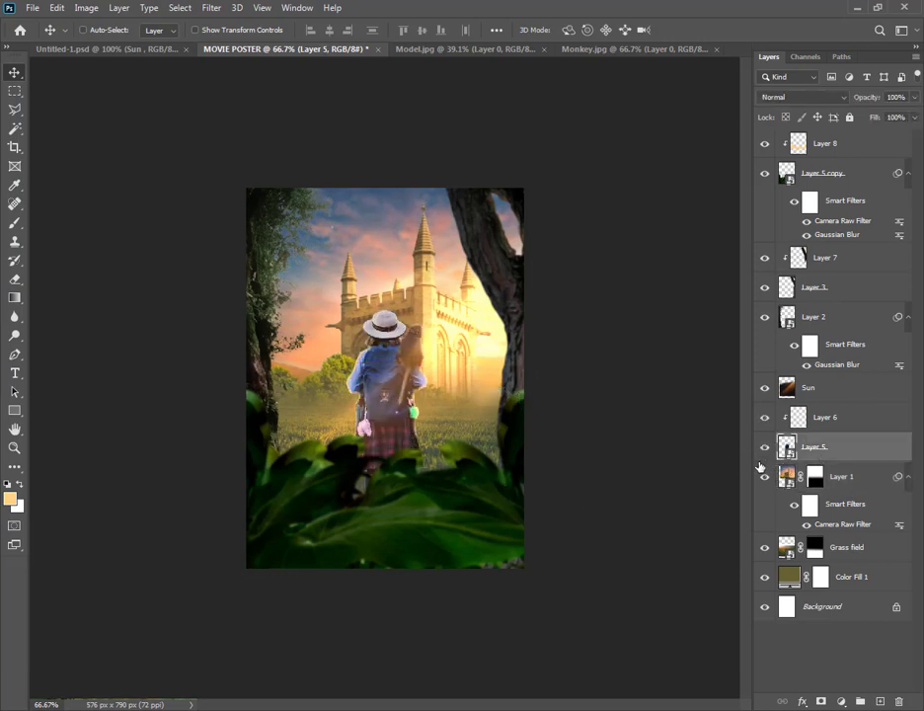
left_click(212, 8)
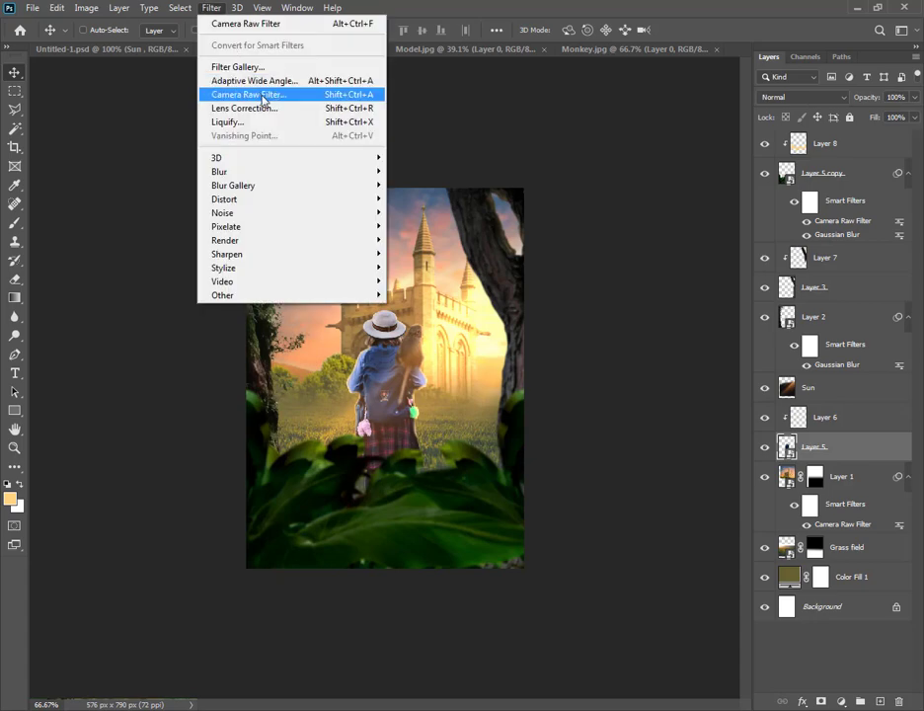
left_click(258, 94)
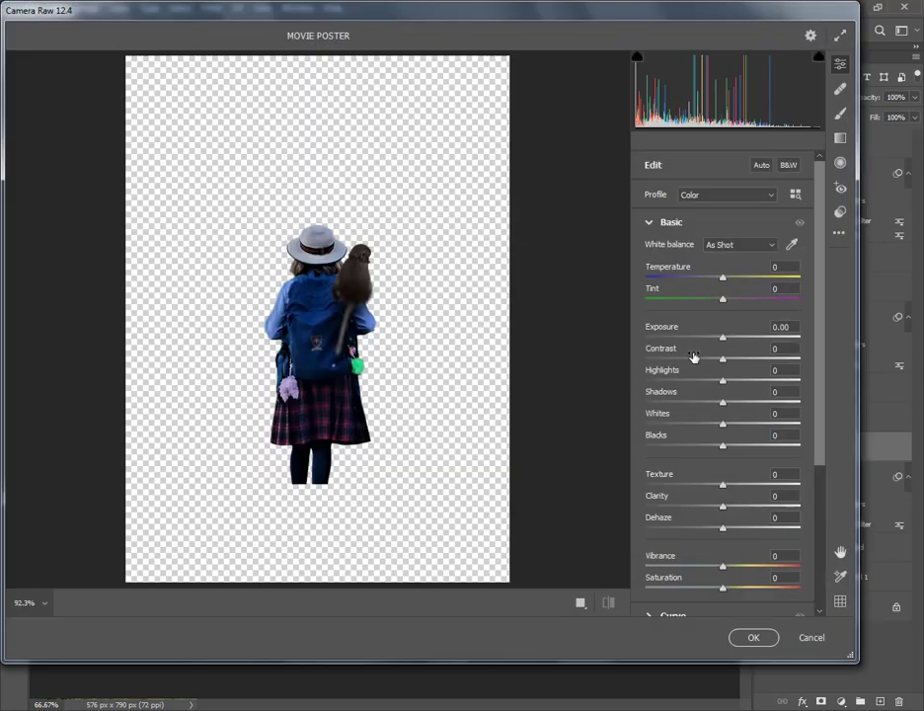
left_click_drag(719, 339, 717, 340)
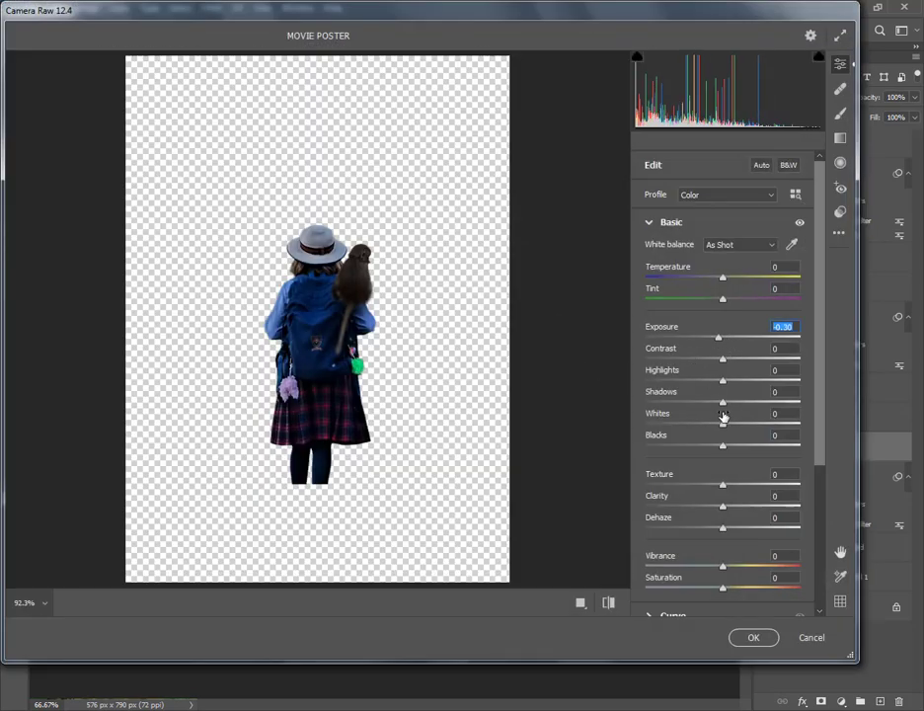
left_click_drag(722, 424, 691, 424)
left_click(753, 636)
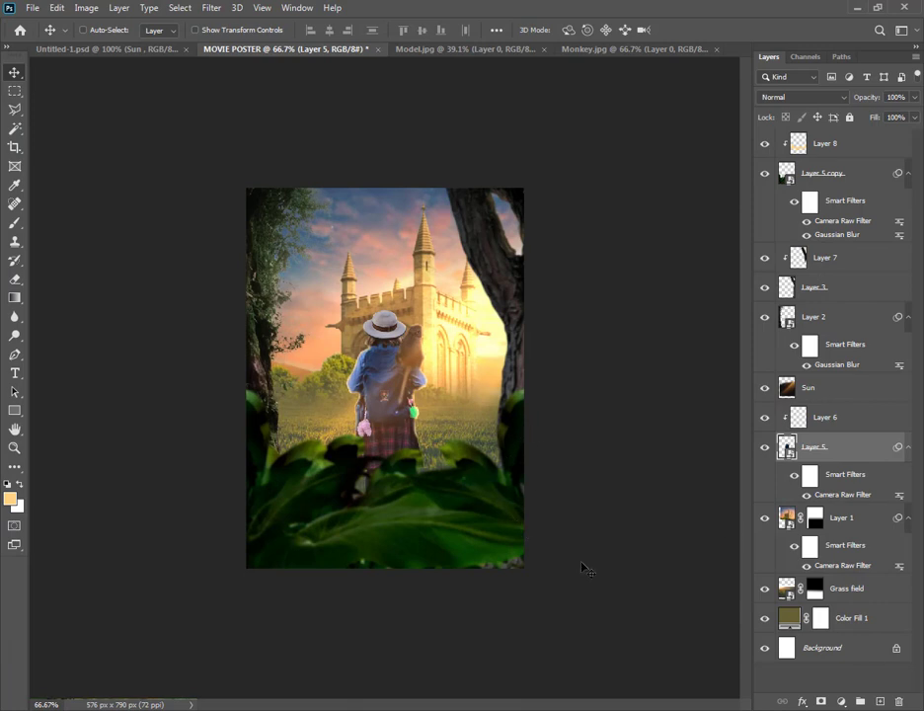
Add a Gradient Fill layer above Layer 8 with a dark green #0b3002 colour stop
left_click(851, 148)
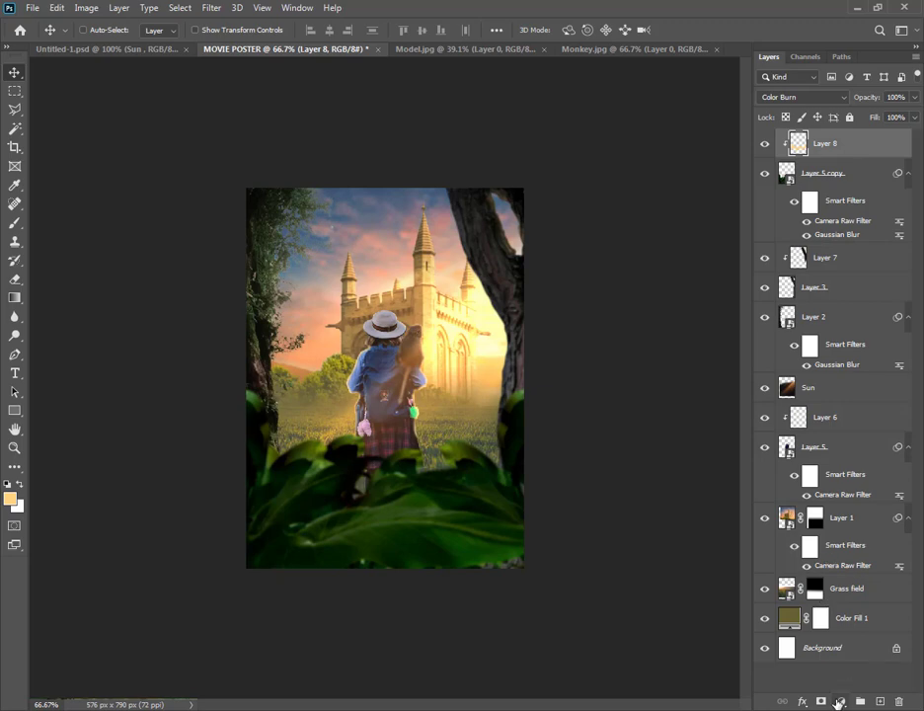
left_click(835, 701)
left_click(839, 457)
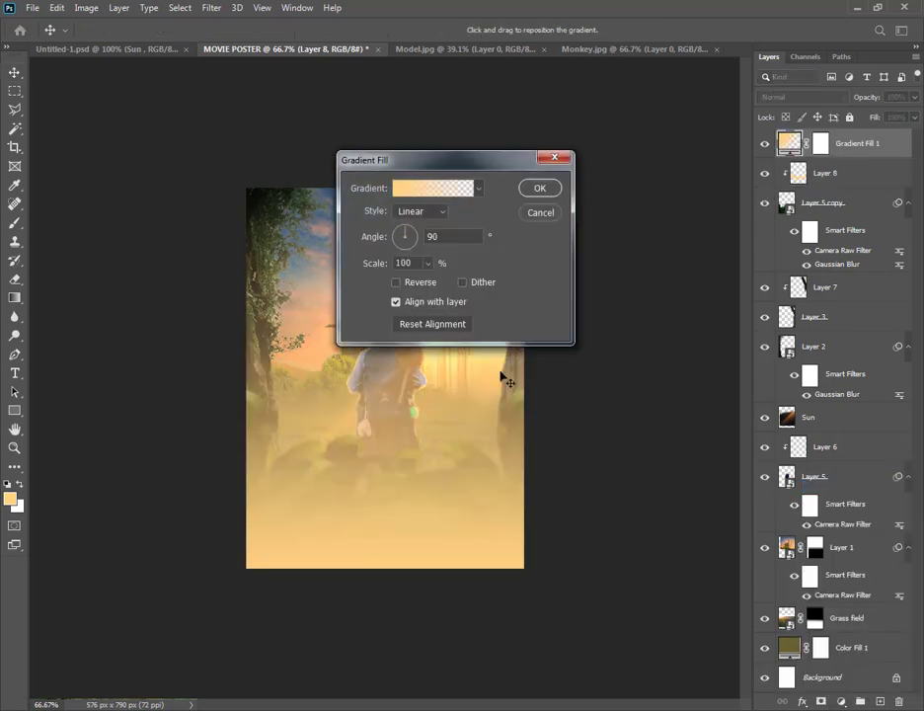
left_click(419, 198)
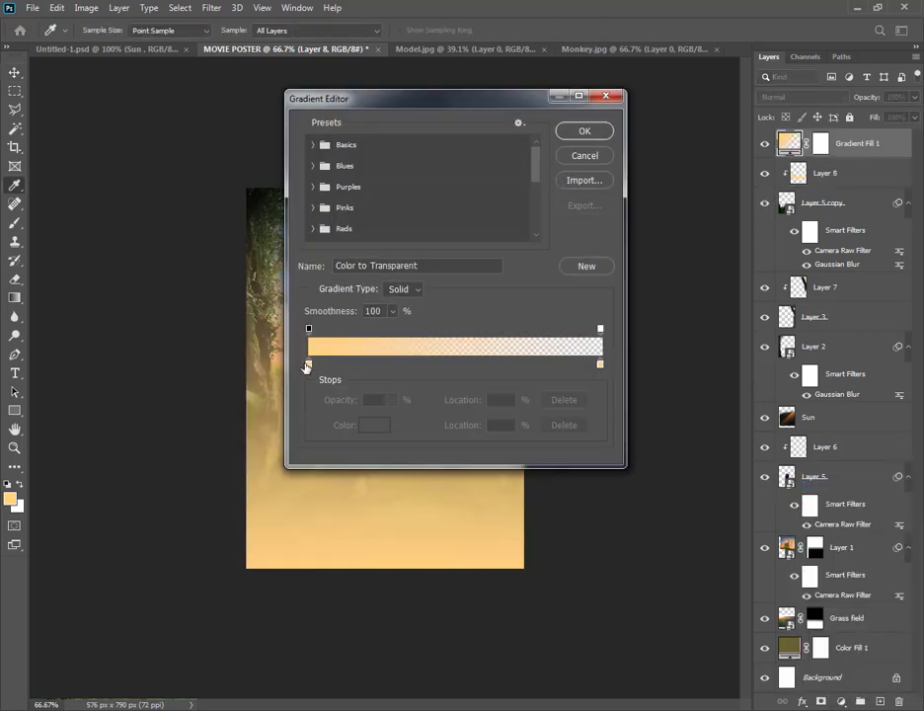
left_click(307, 364)
left_click(374, 425)
left_click_drag(705, 506, 714, 486)
left_click_drag(691, 494, 694, 498)
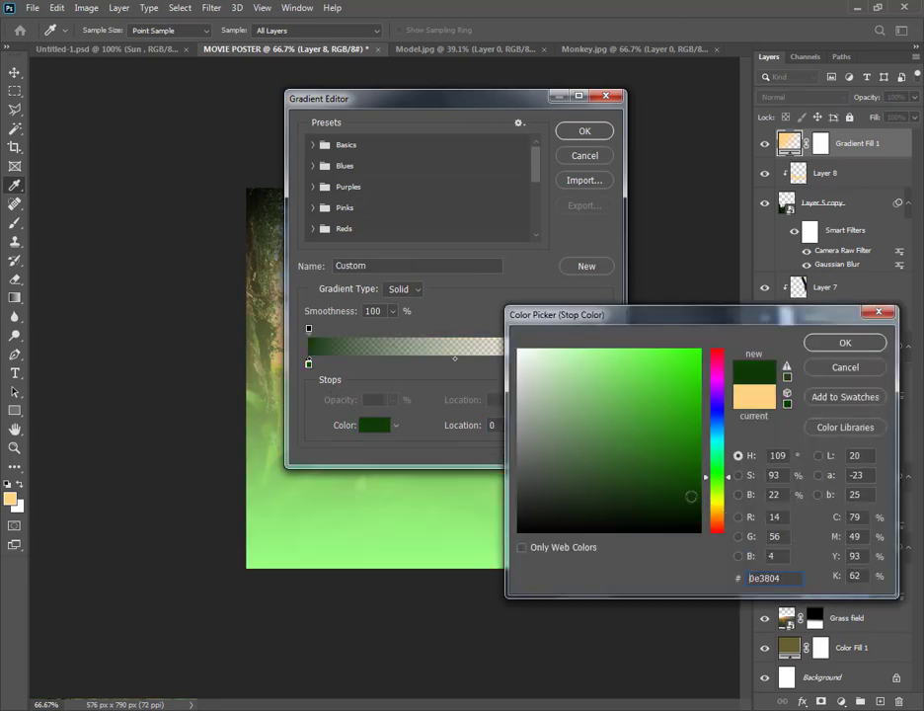
left_click(829, 345)
left_click(584, 130)
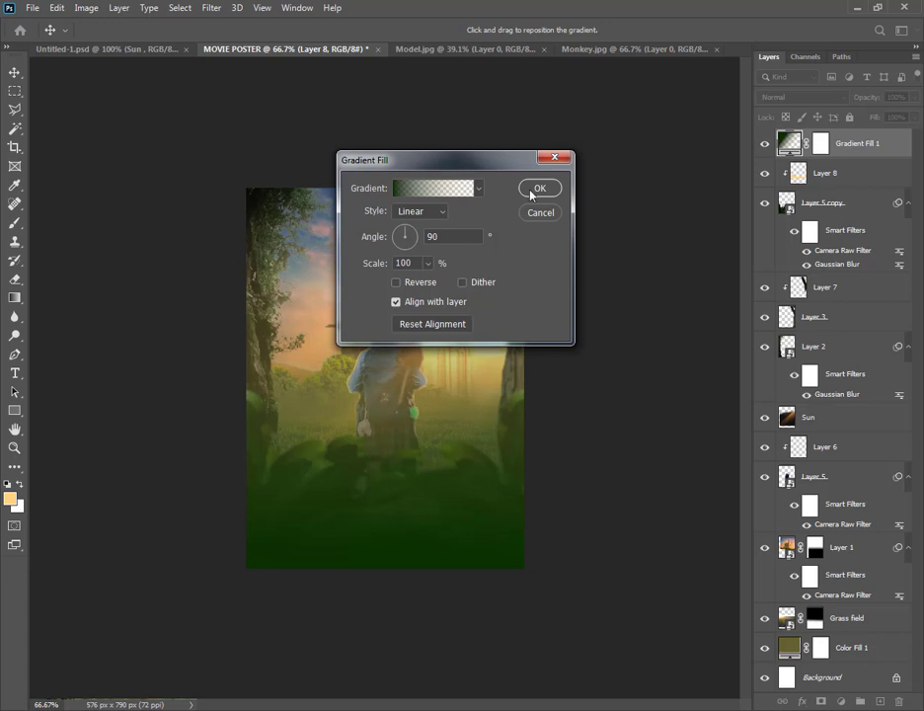
left_click(539, 188)
Push the gradient toward the poster bottom and blend it with Linear Burn at about 68% opacity
right_click(849, 148)
key("Escape")
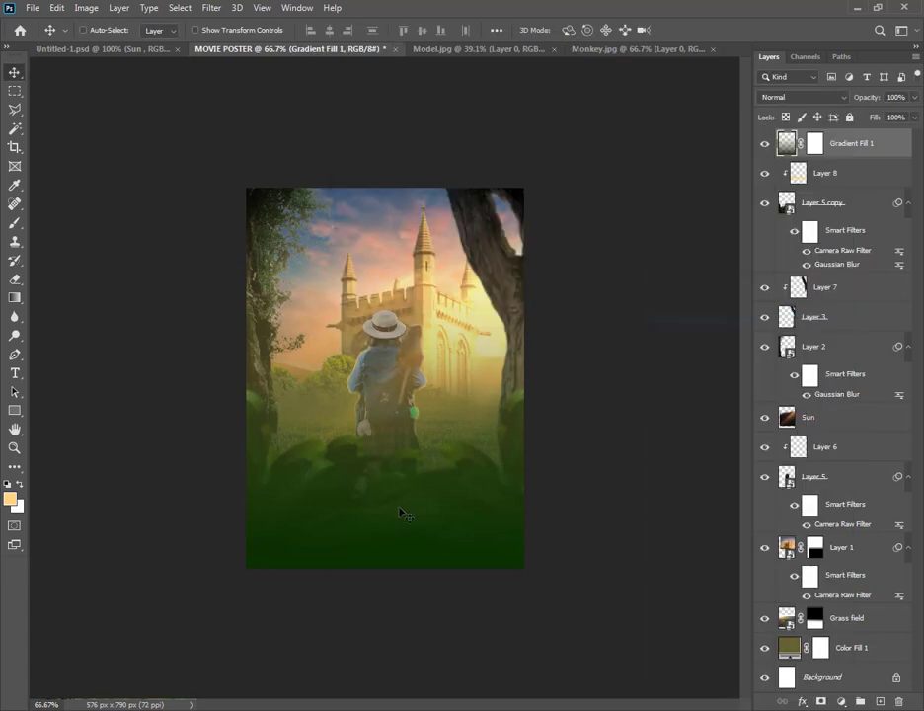
mouse_move(399, 512)
left_mouse_down()
mouse_move(422, 572)
mouse_move(449, 488)
mouse_move(449, 521)
left_mouse_up()
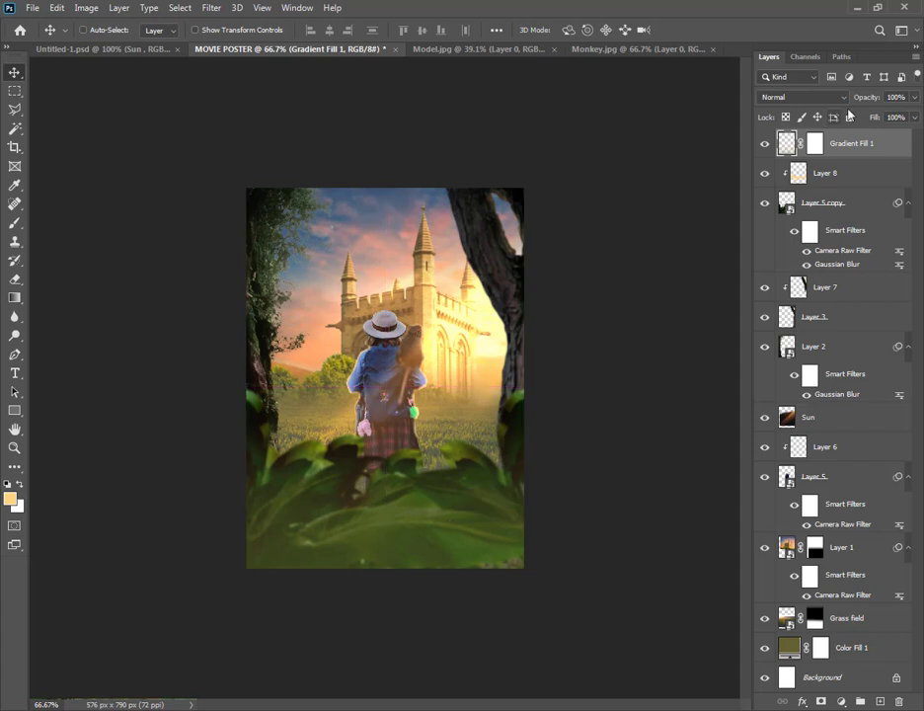
left_click(804, 96)
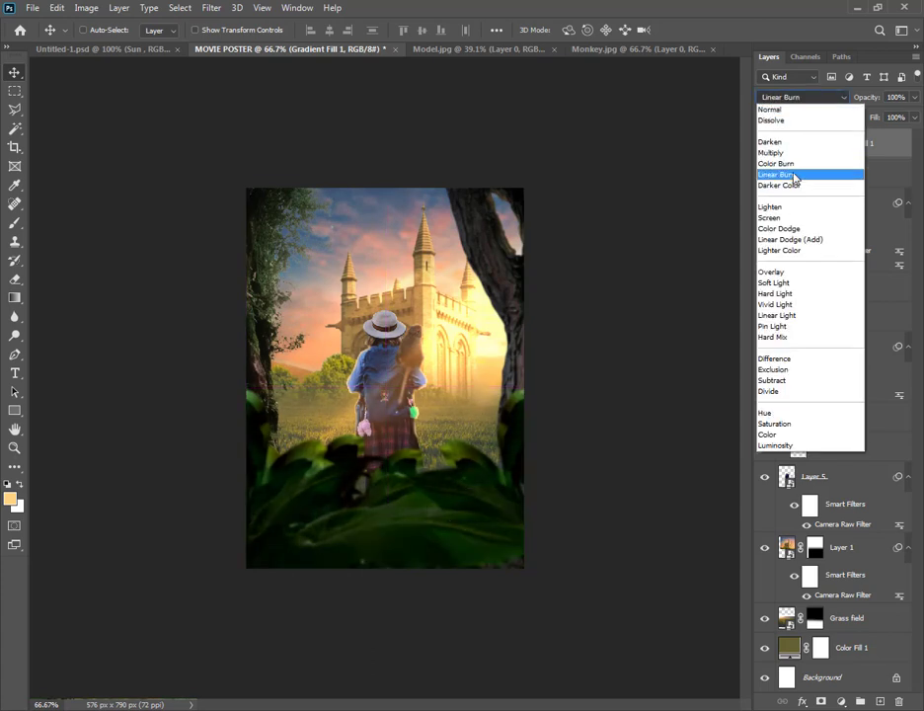
left_click(774, 178)
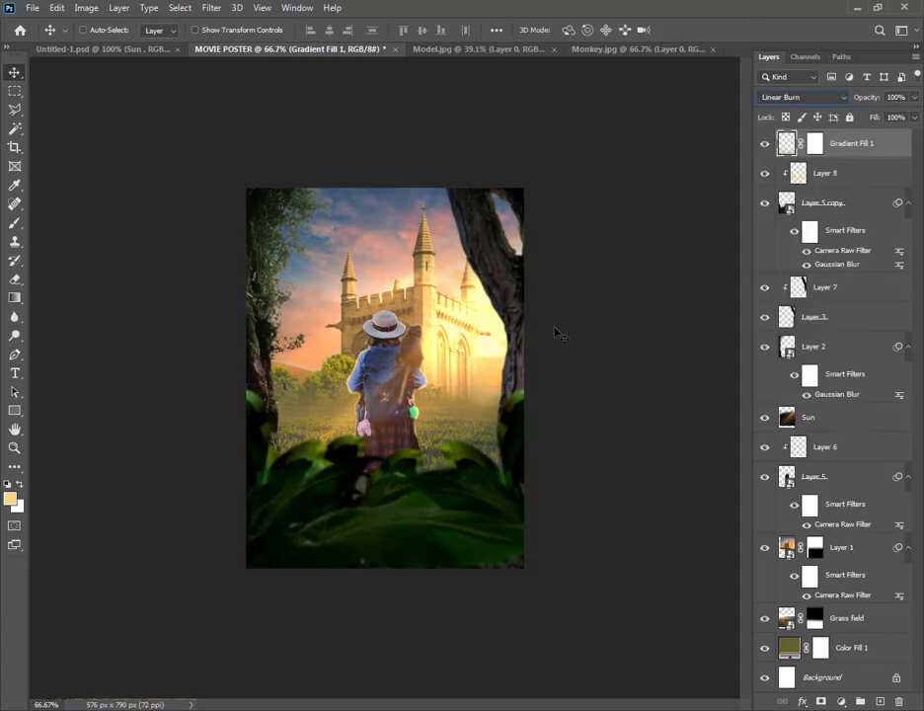
left_click_drag(872, 97, 848, 103)
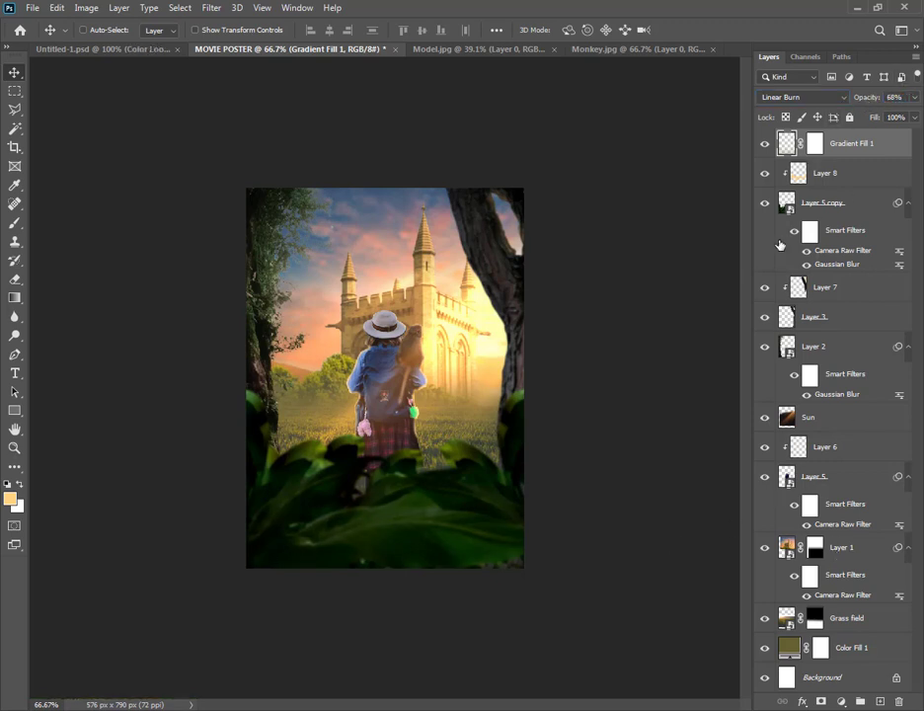
Cool the Layer 5 copy leaves with a Camera Raw Filter: Temperature −18, Tint −21
left_click(839, 204)
left_click(213, 7)
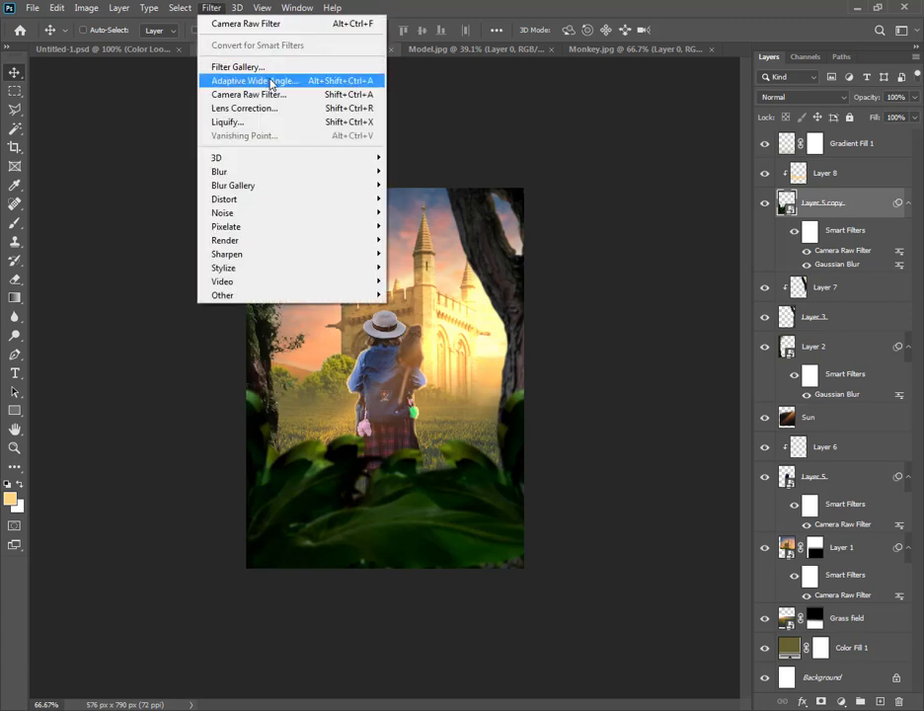
left_click(288, 95)
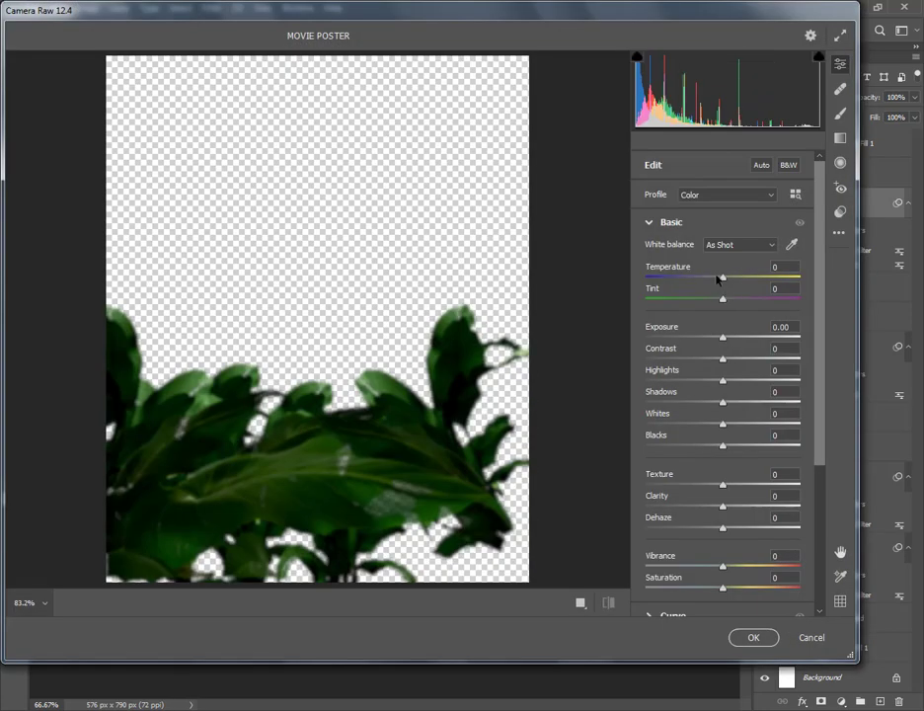
mouse_move(721, 278)
left_mouse_down()
mouse_move(696, 277)
mouse_move(710, 280)
mouse_move(707, 300)
left_mouse_up()
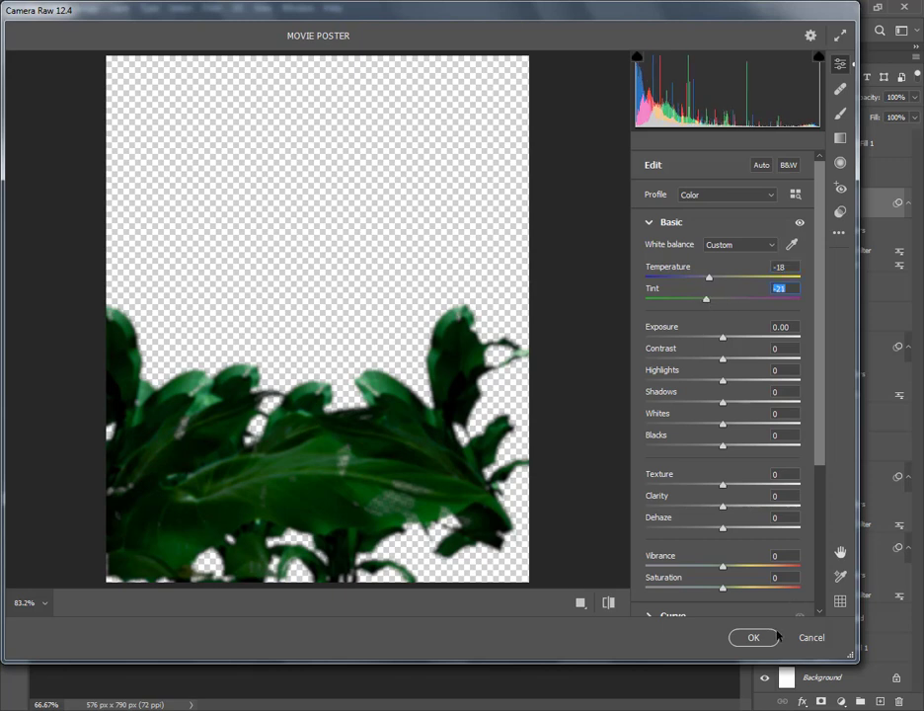
left_click(754, 640)
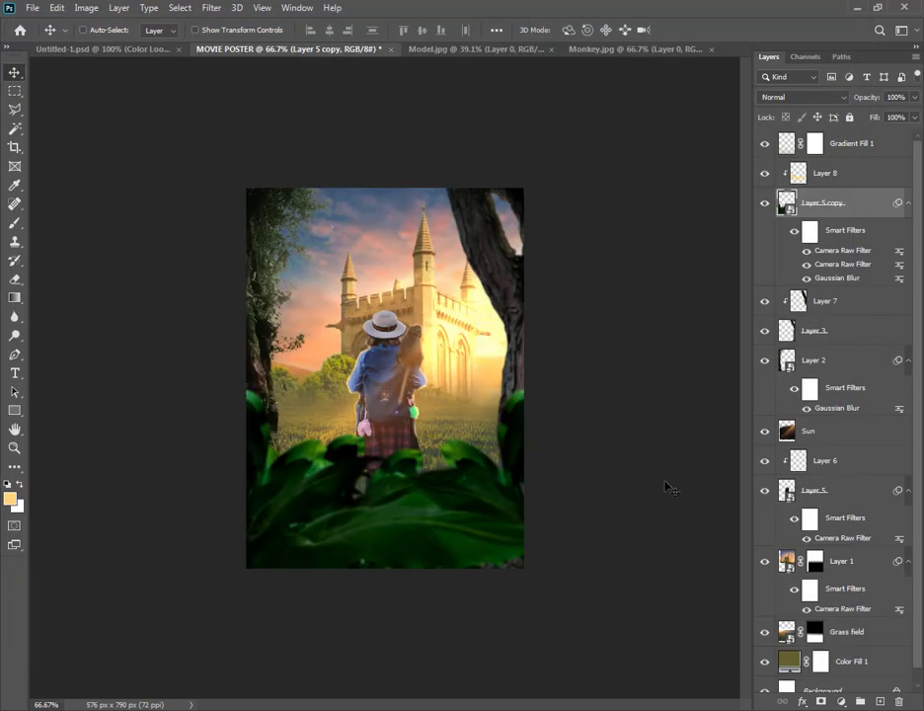
Add a Color Lookup layer above Gradient Fill 1 using the Kodak 5205 Fuji 3510 look
left_click(861, 148)
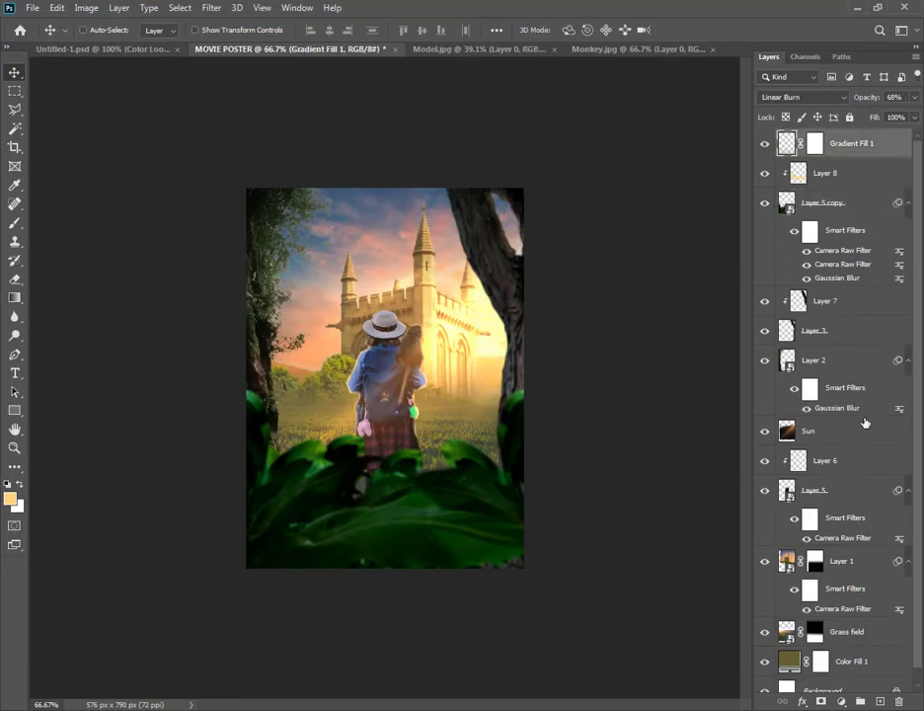
left_click(841, 700)
left_click(889, 559)
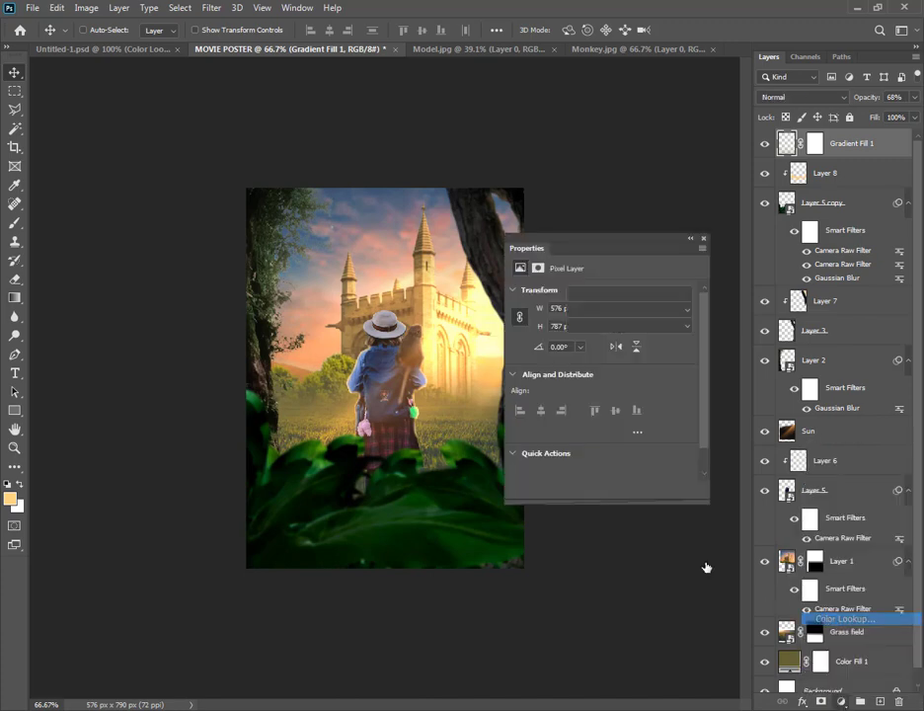
left_click(581, 296)
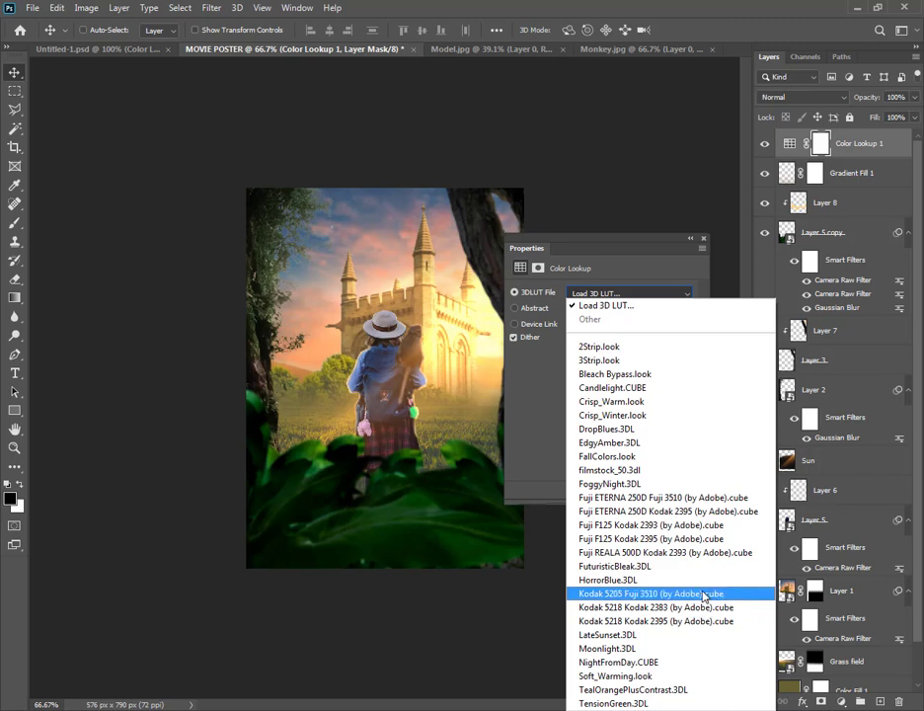
left_click(704, 594)
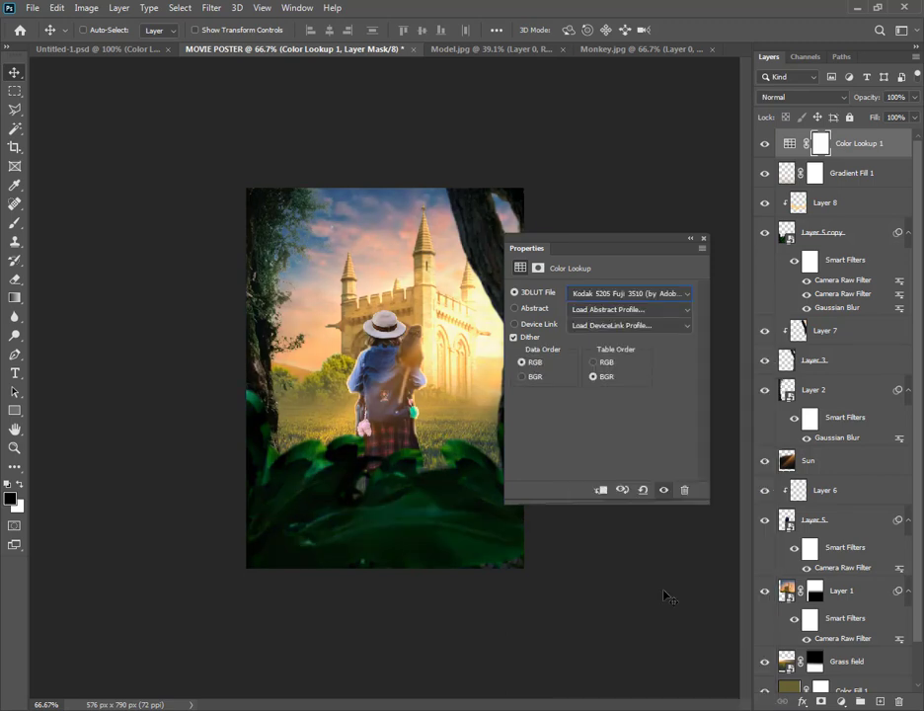
left_click(704, 238)
Add a second Color Lookup layer loaded with the filmstock_50 3D LUT
left_click(841, 701)
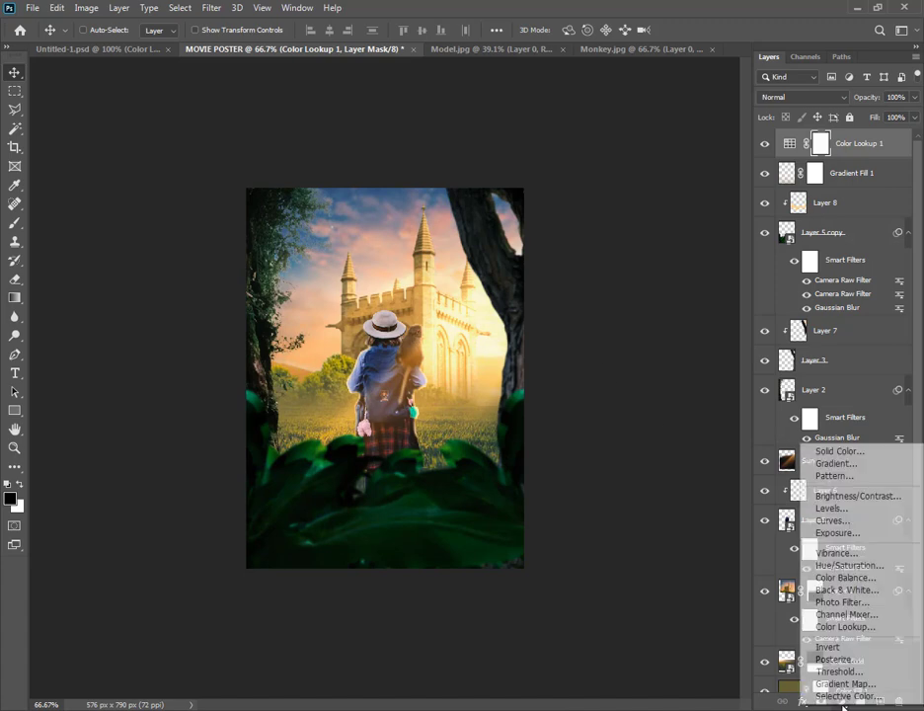
left_click(849, 628)
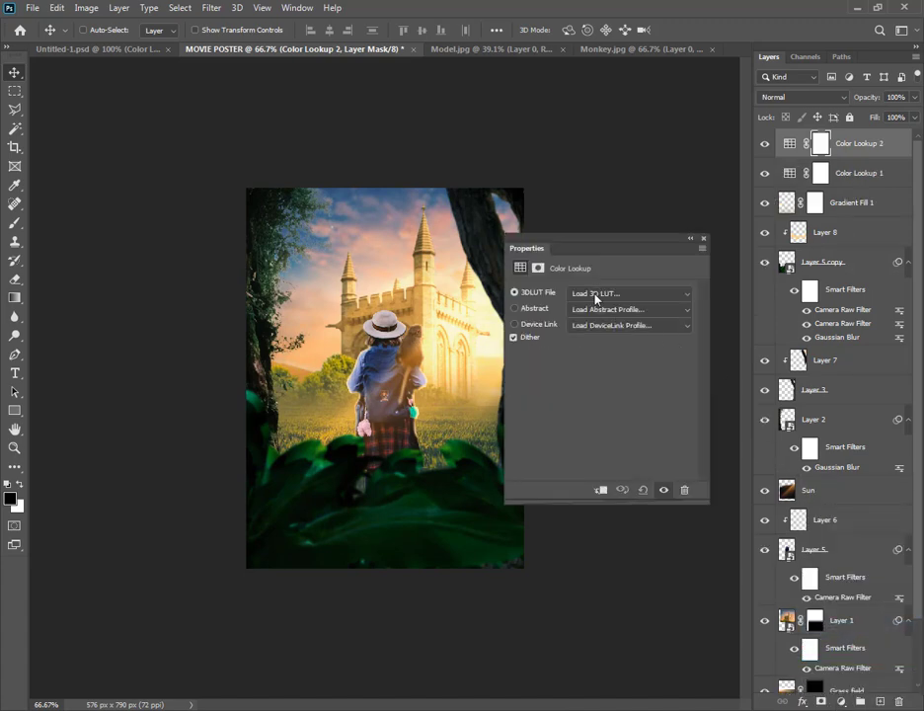
left_click(596, 298)
left_click(598, 472)
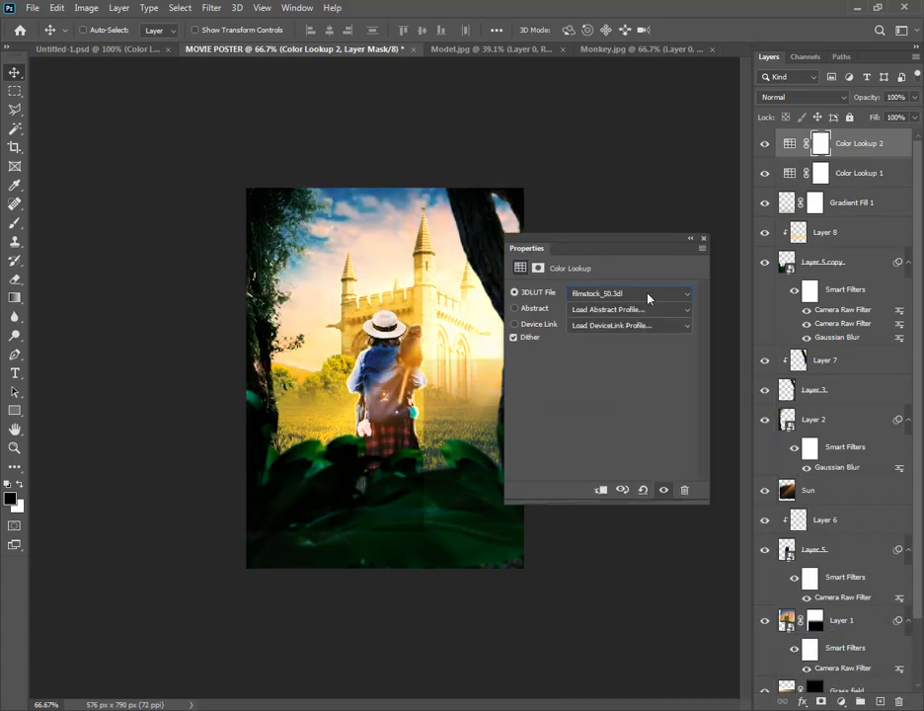
left_click(704, 240)
Set the filmstock_50 lookup to 20% opacity and the first lookup to 90%
left_click_drag(865, 98, 827, 111)
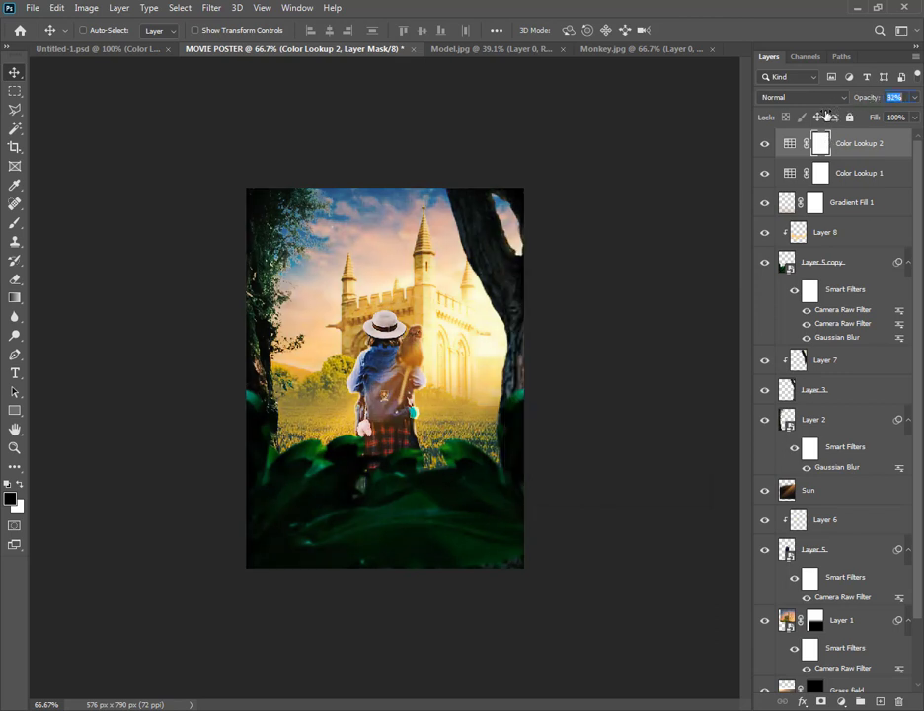
key("Return")
type("2")
key("Return")
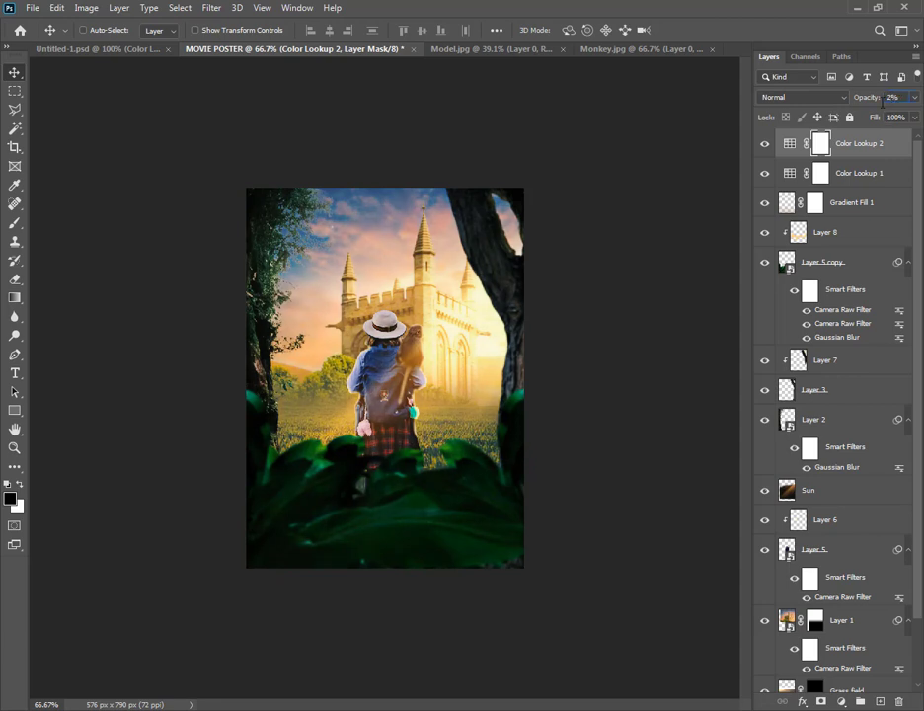
type("0")
key("alt+bracketleft")
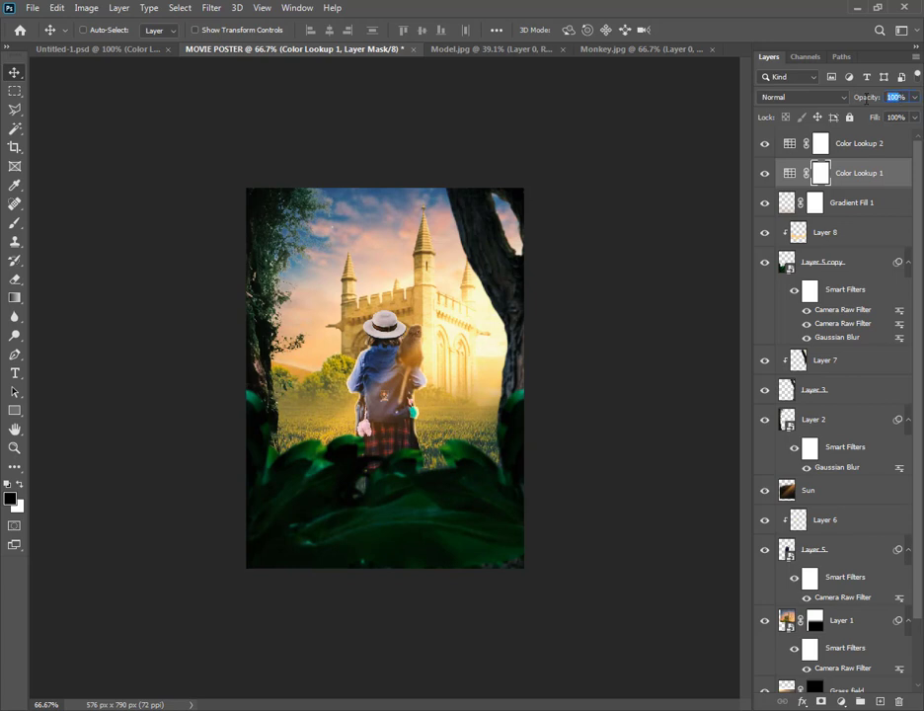
type("90")
Drag the PNG TEXT title file from Explorer into the poster
left_click(864, 147)
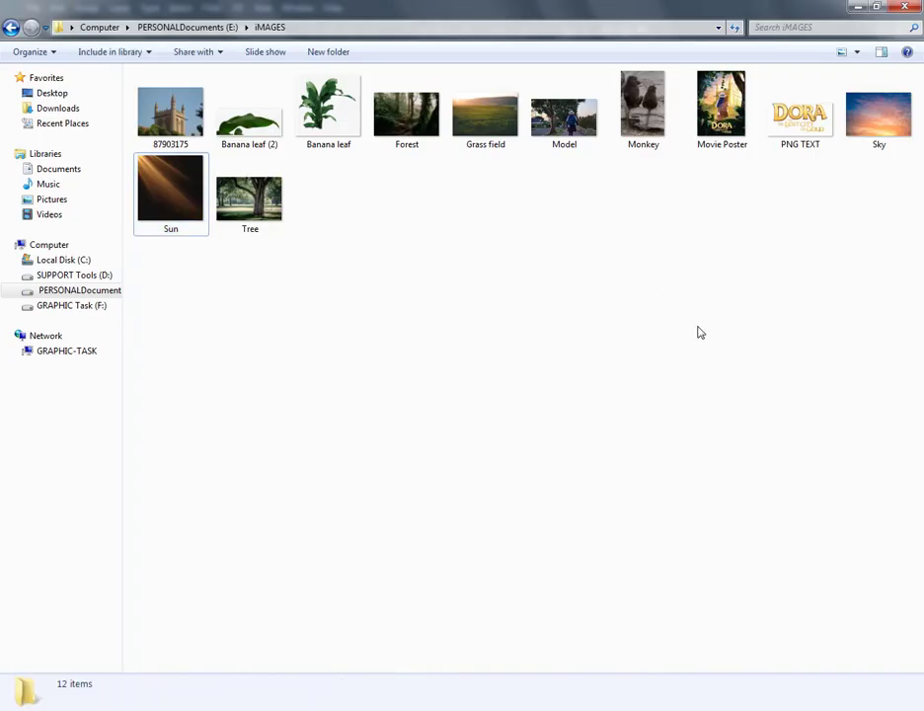
left_click(800, 110)
mouse_move(800, 110)
left_mouse_down()
mouse_move(380, 703)
mouse_move(400, 567)
left_mouse_up()
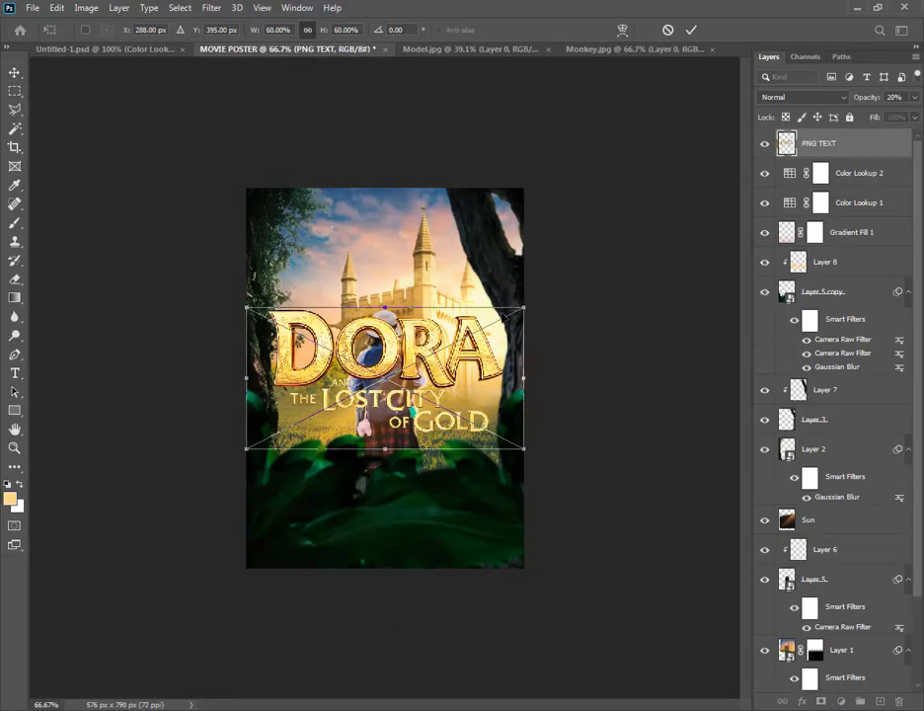
Position the DORA title along the poster's bottom at about 41% scale
left_click_drag(446, 432, 446, 593)
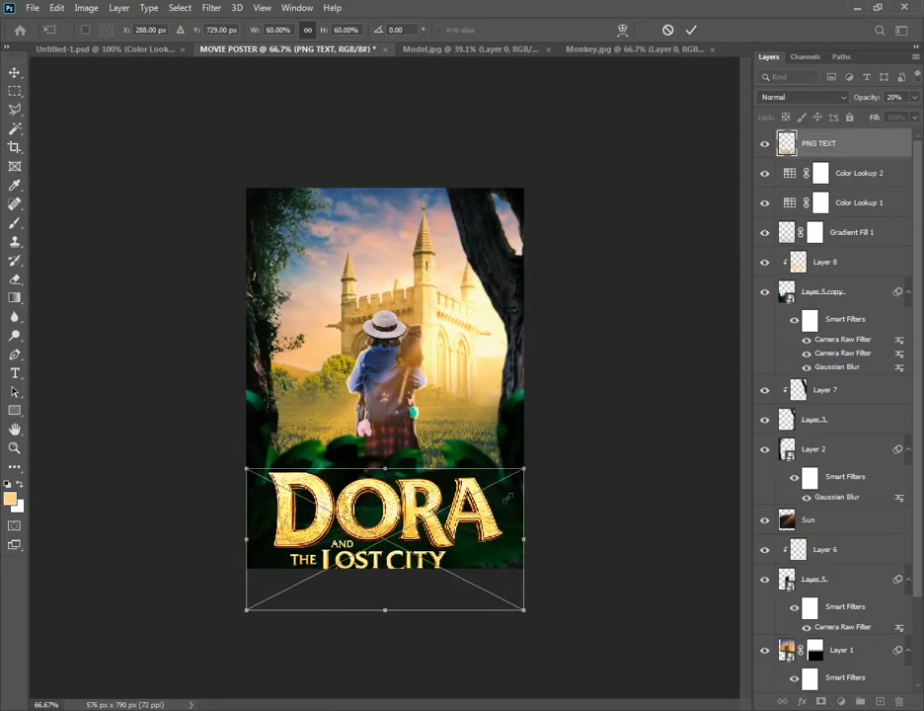
mouse_move(524, 541)
left_mouse_down()
mouse_move(431, 545)
mouse_move(474, 519)
left_mouse_up()
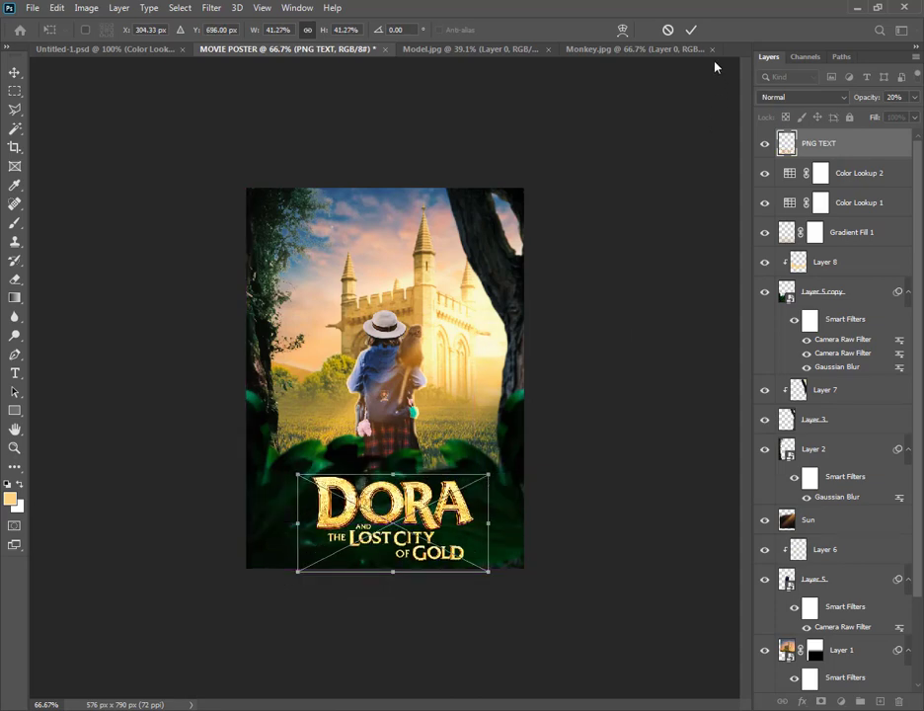
left_click(690, 30)
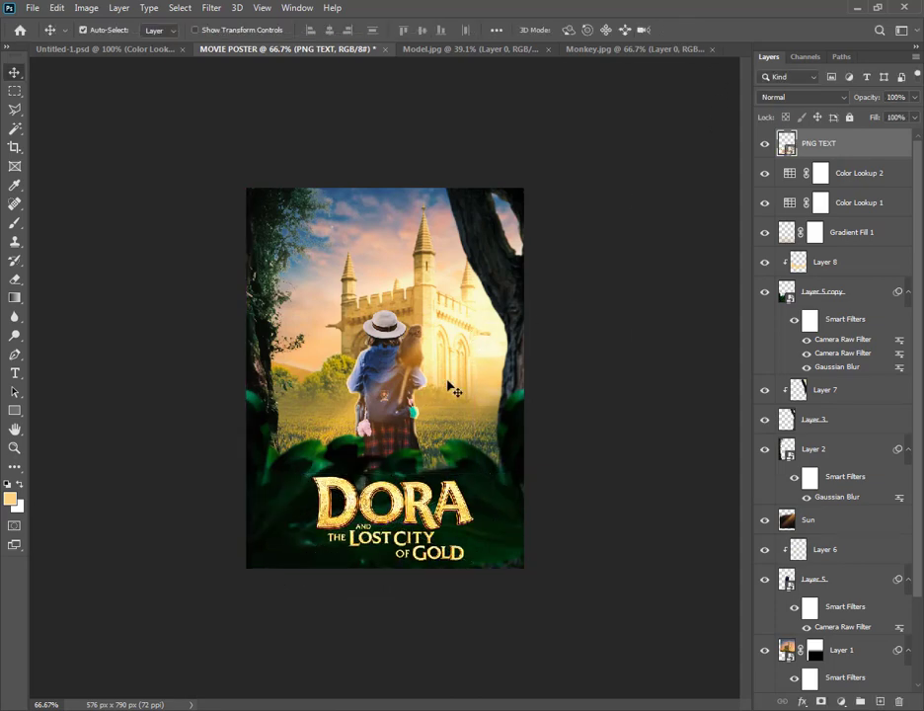
key("ctrl+plus")
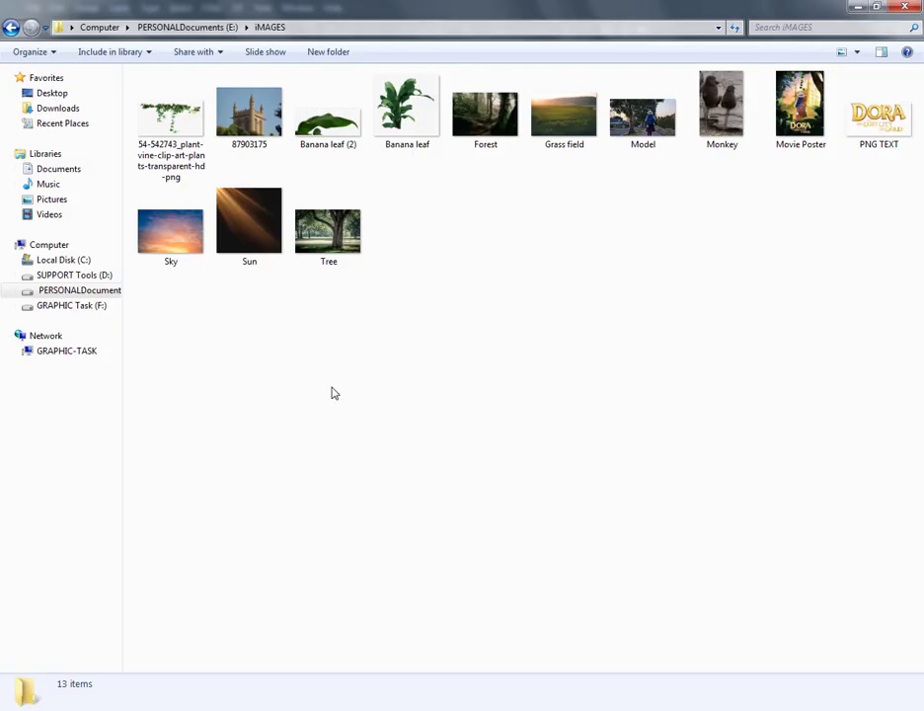
Drag the 54-542743_plant-vine-clip-art PNG from the IMAGES folder into Photoshop
mouse_move(170, 114)
left_mouse_down()
mouse_move(399, 705)
mouse_move(635, 10)
left_mouse_up()
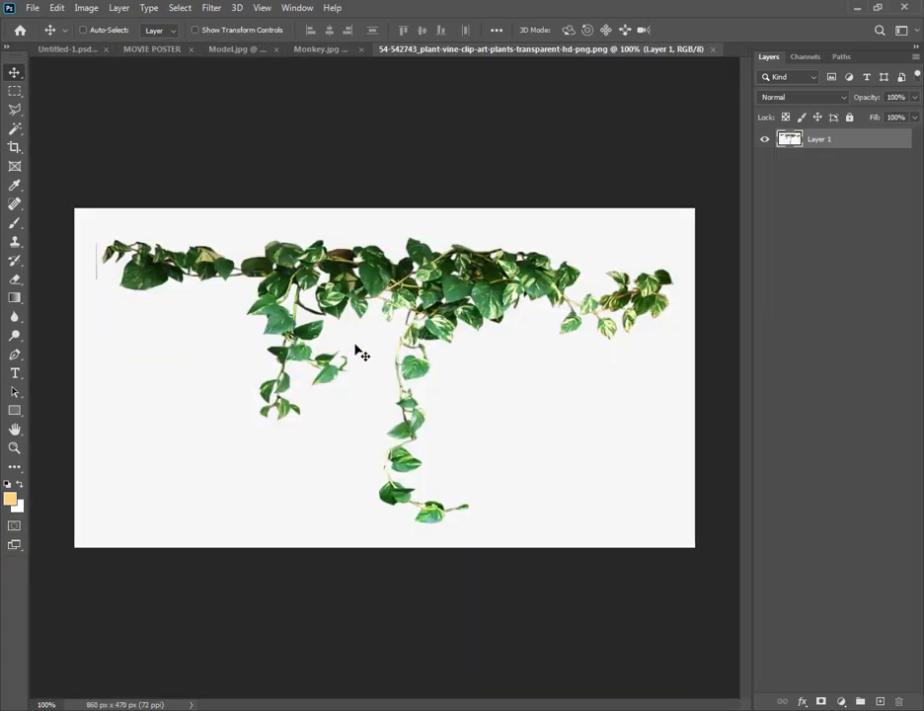
Duplicate the Blue channel and use Levels to make the leaves solid black on white
left_click(808, 56)
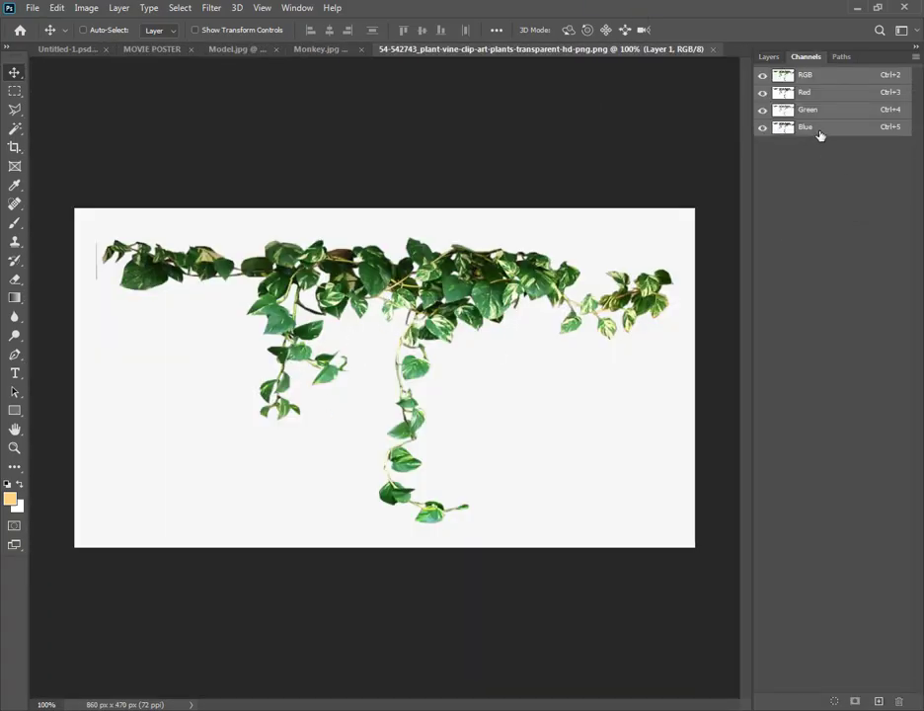
left_click_drag(819, 130, 877, 696)
key("i")
key("ctrl+l")
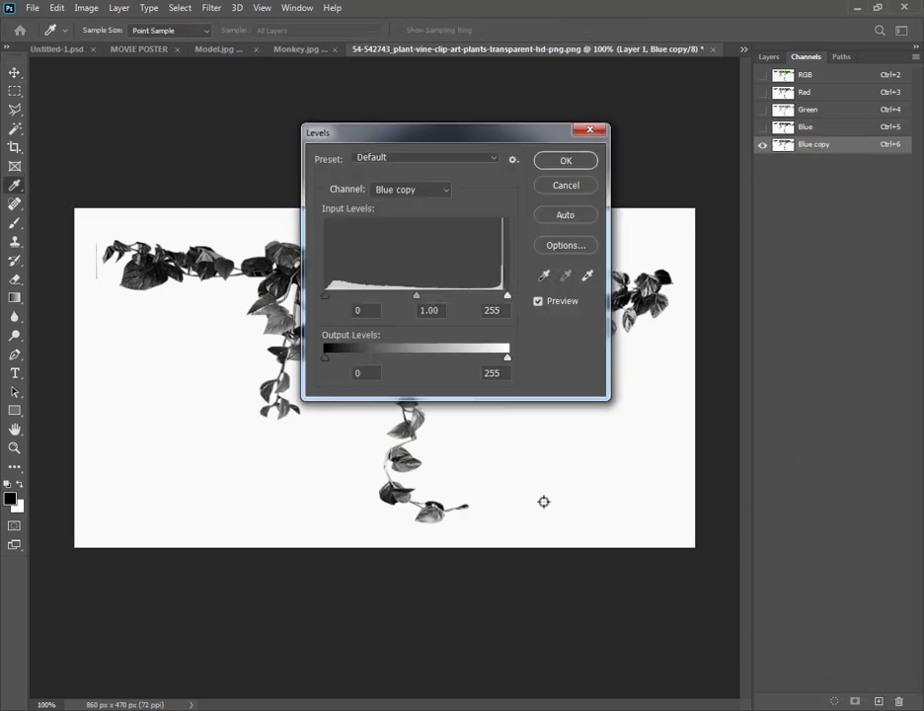
left_click_drag(321, 291, 425, 298)
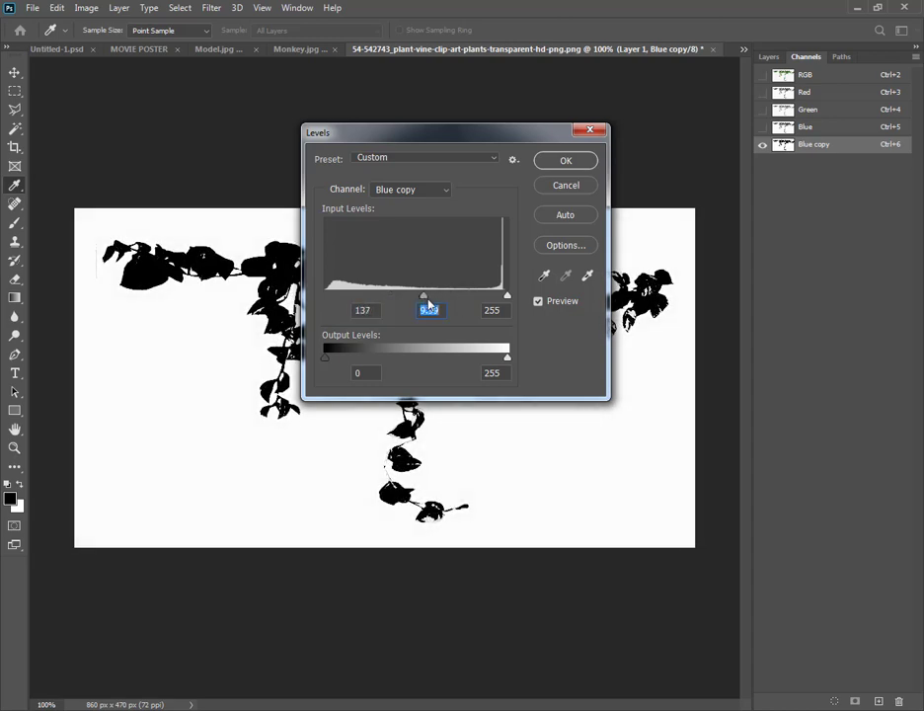
left_click(566, 160)
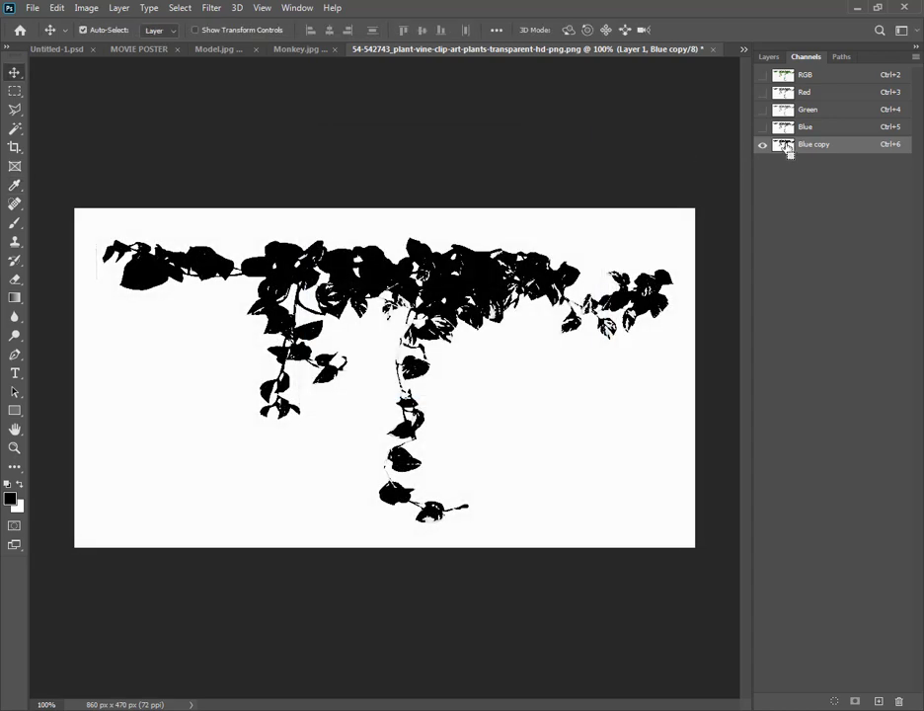
Load the Blue copy selection, delete the white background, and drag the vine to the poster
left_click(783, 146, "ctrl")
left_click(816, 79)
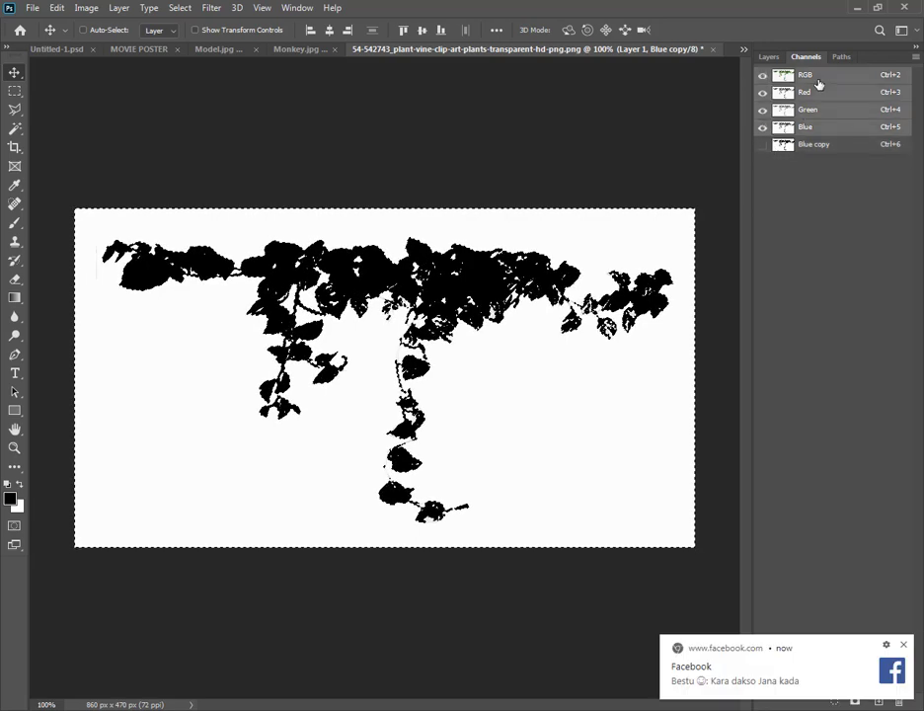
left_click(904, 644)
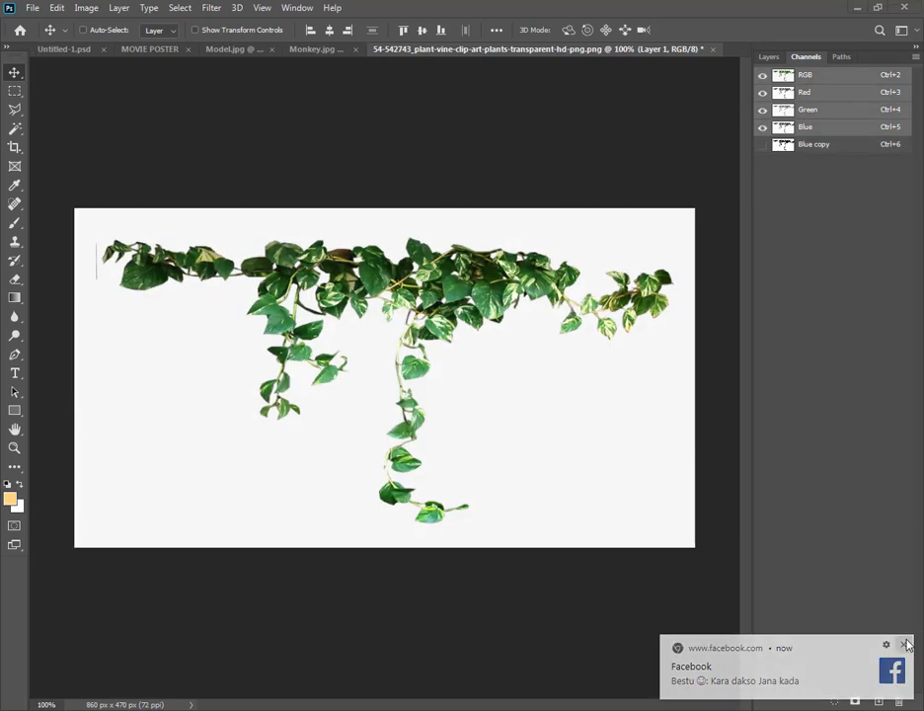
left_click(769, 56)
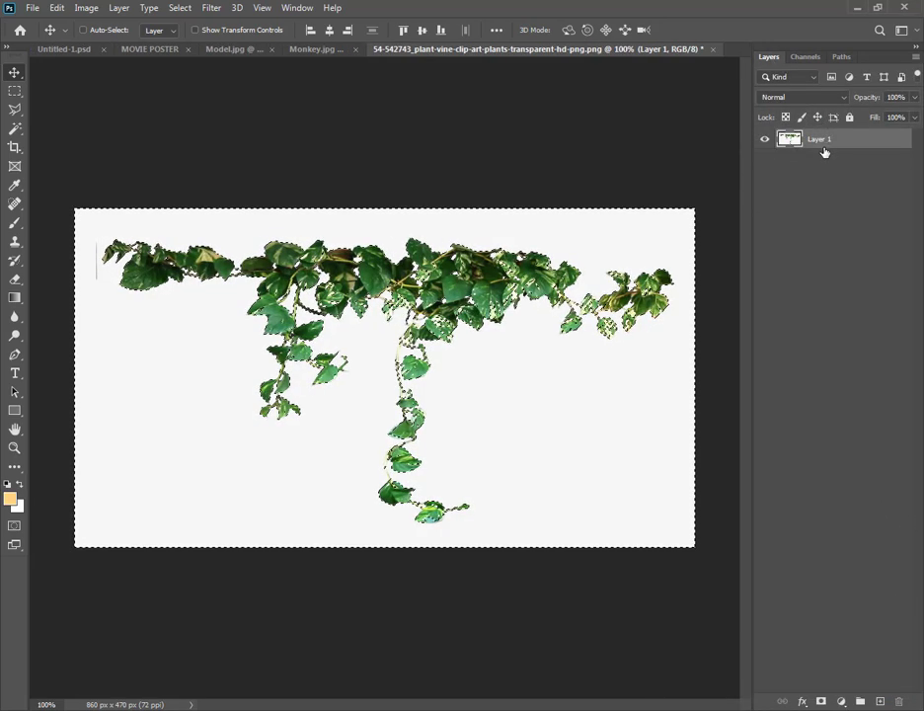
key("Delete")
key("ctrl+d")
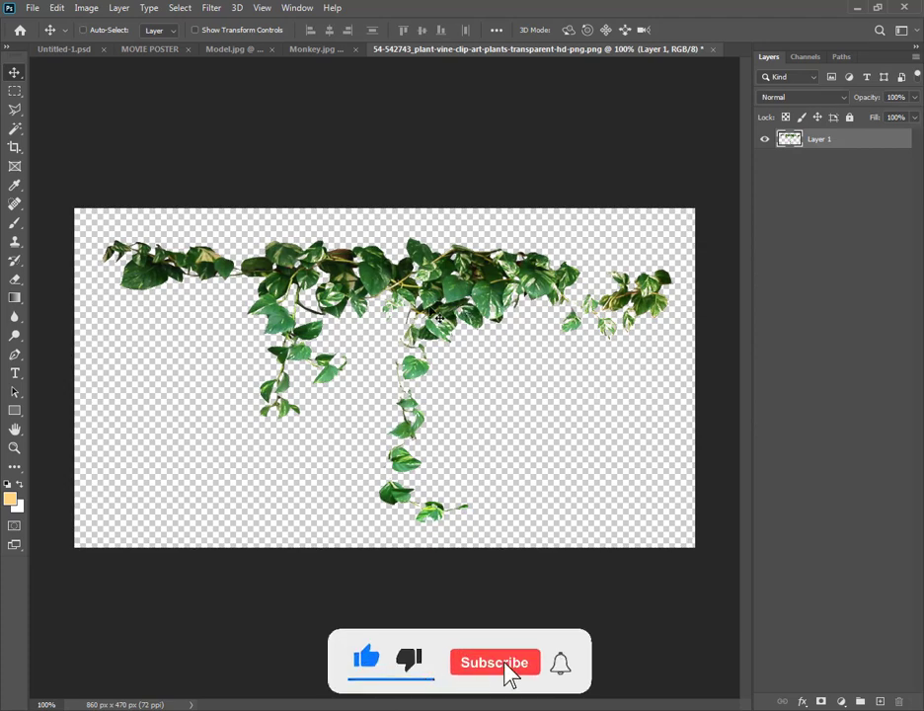
left_click_drag(415, 314, 155, 48)
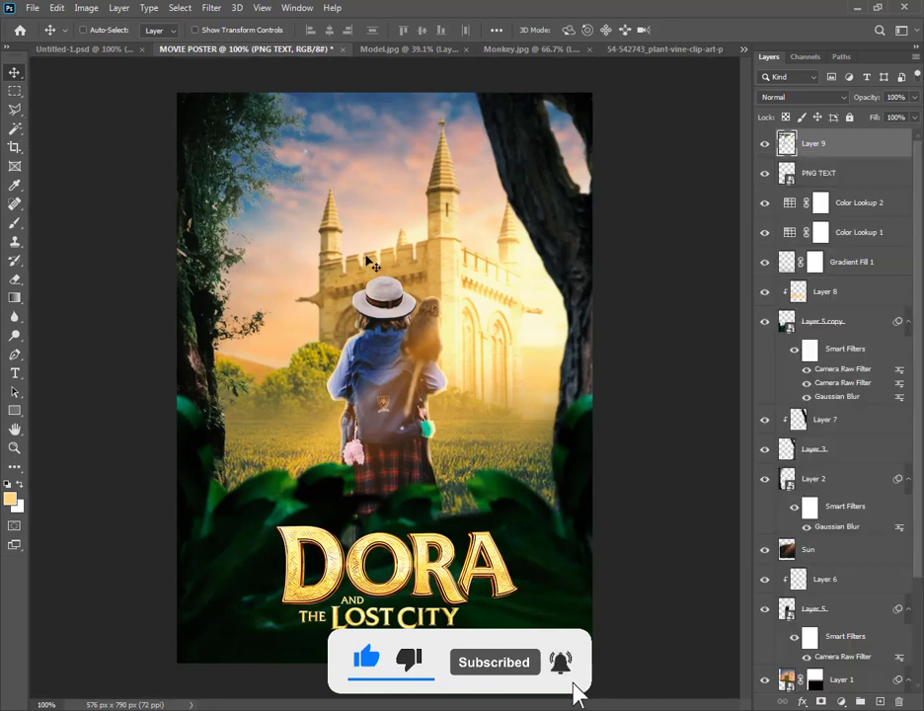
Drop the vine onto the poster and scale it to about 70% along the top edge
left_click_drag(155, 49, 442, 172)
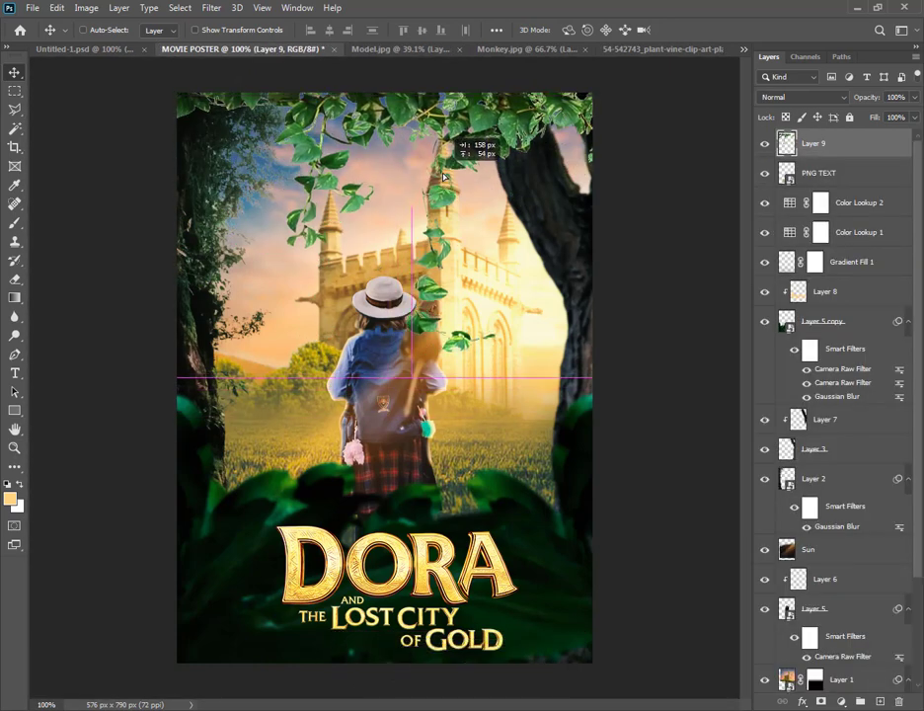
key("ctrl+t")
left_click_drag(726, 380, 533, 274)
mouse_move(410, 204)
left_mouse_down()
mouse_move(460, 237)
mouse_move(481, 238)
mouse_move(480, 229)
left_mouse_up()
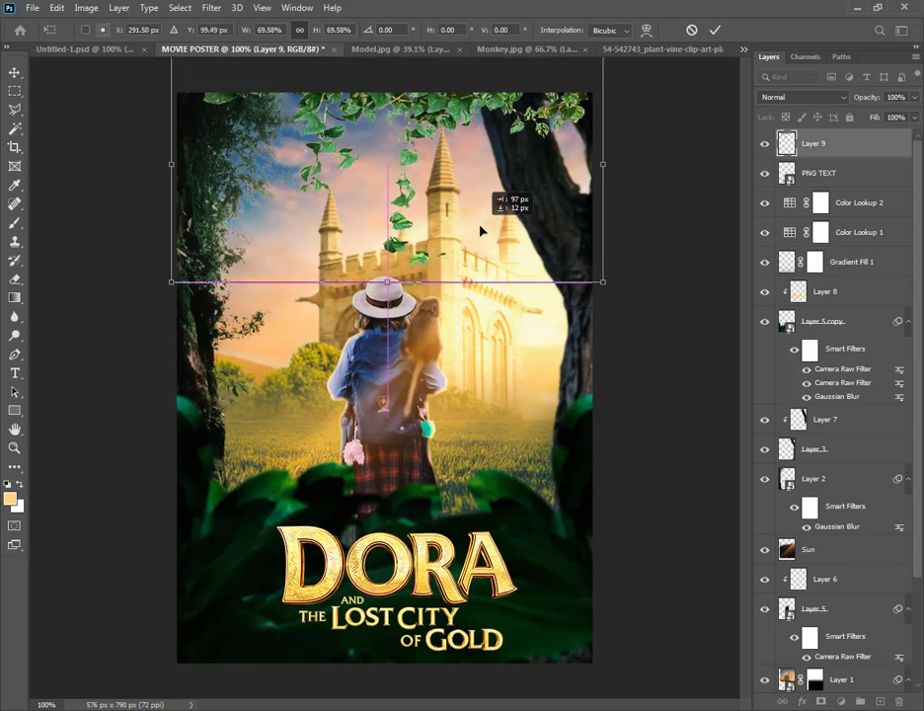
left_click(714, 30)
Grade the vine in Camera Raw: Temperature +33, Tint −29, Exposure −0.75, Blacks −83
left_click(211, 8)
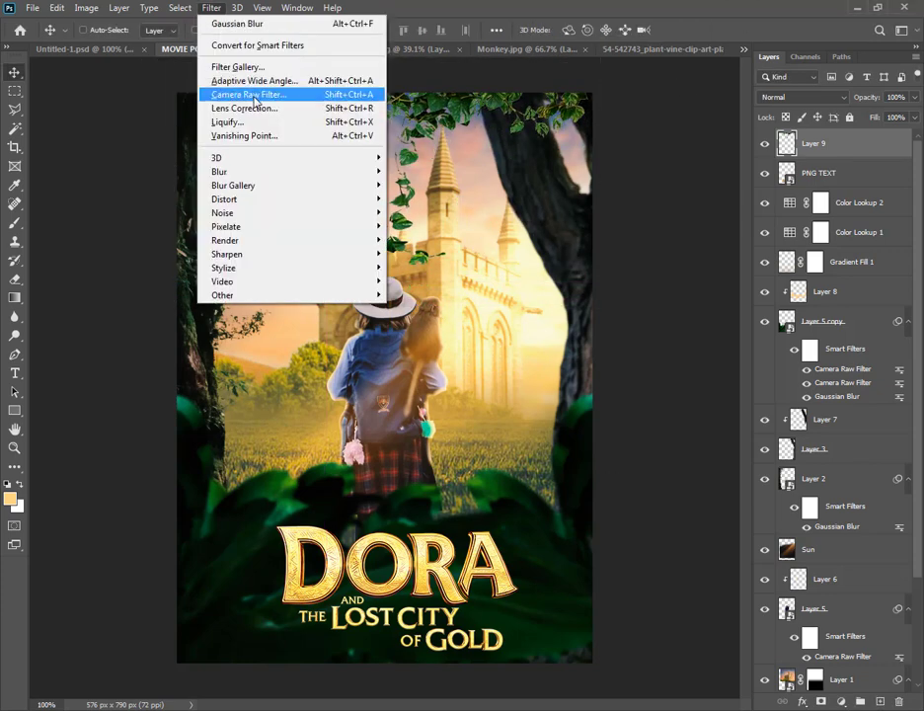
left_click(247, 95)
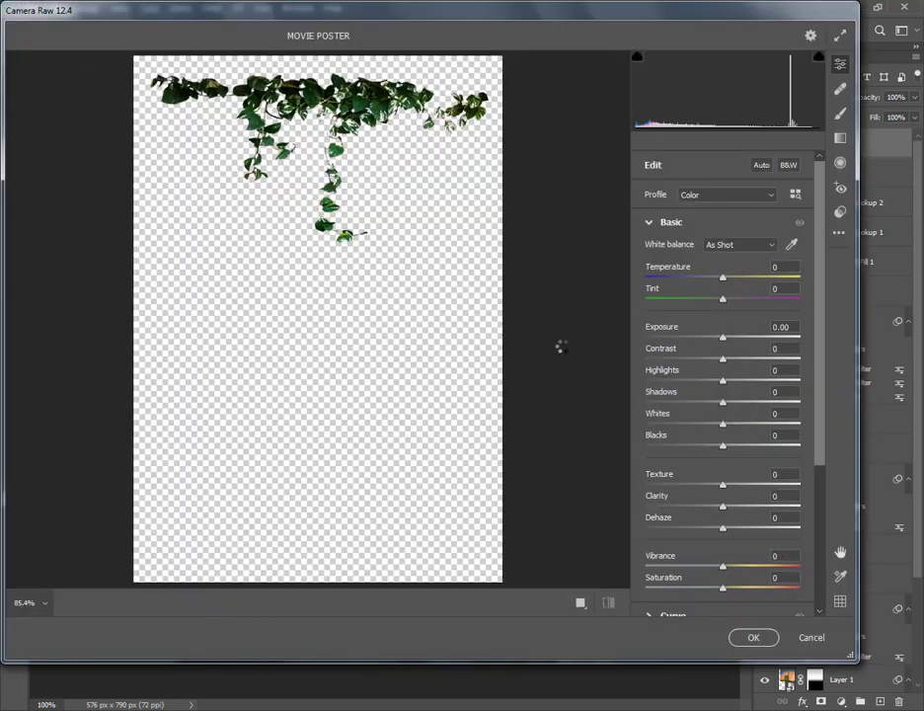
mouse_move(719, 278)
left_mouse_down()
mouse_move(736, 278)
mouse_move(707, 300)
mouse_move(708, 335)
left_mouse_up()
mouse_move(736, 278)
left_mouse_down()
mouse_move(750, 282)
mouse_move(699, 301)
left_mouse_up()
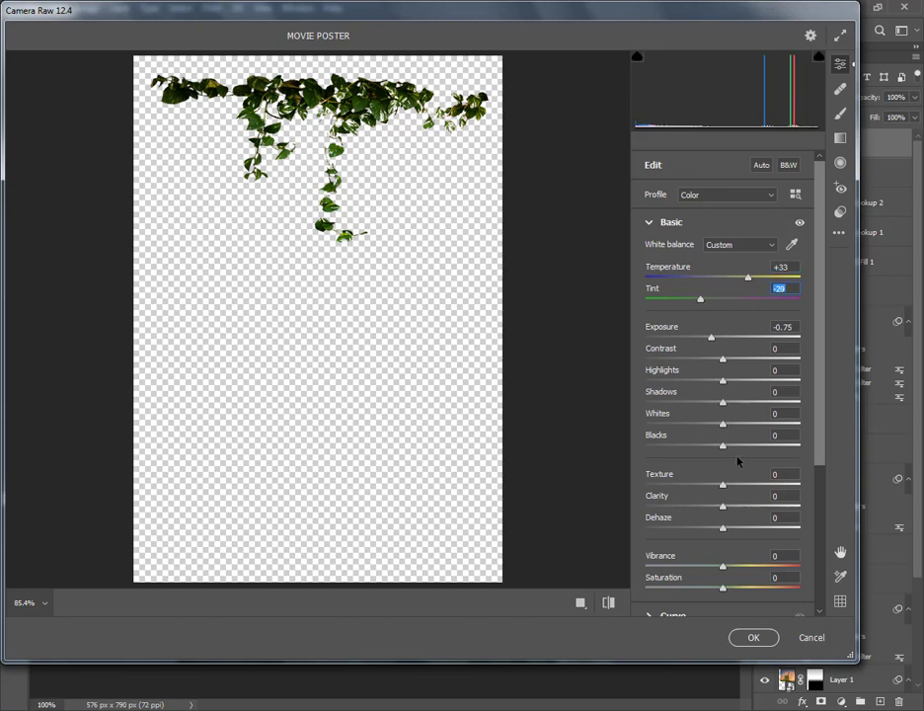
left_click_drag(722, 445, 680, 446)
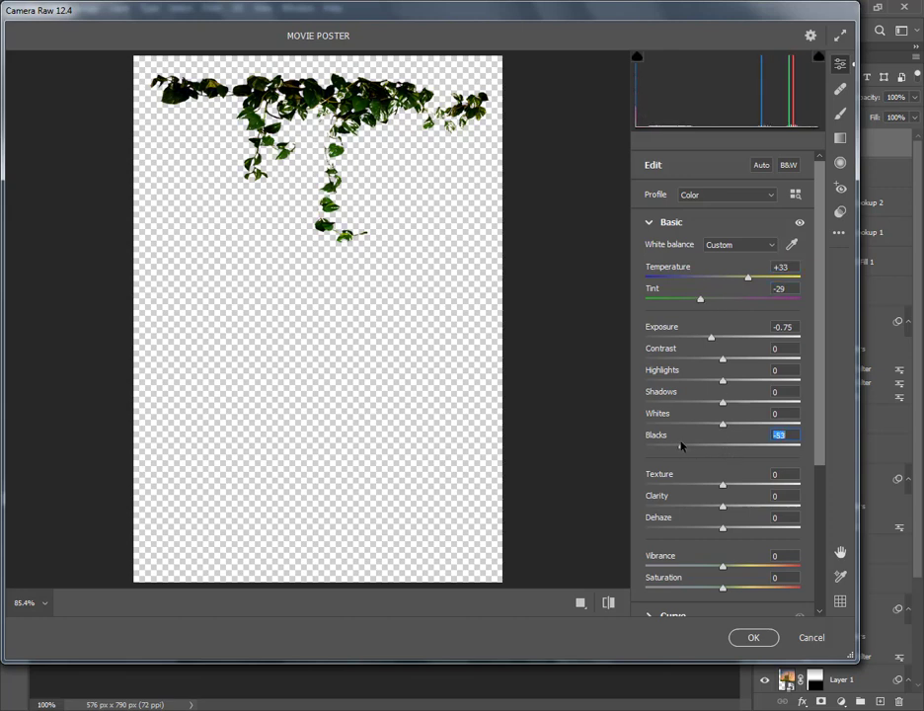
left_click(741, 639)
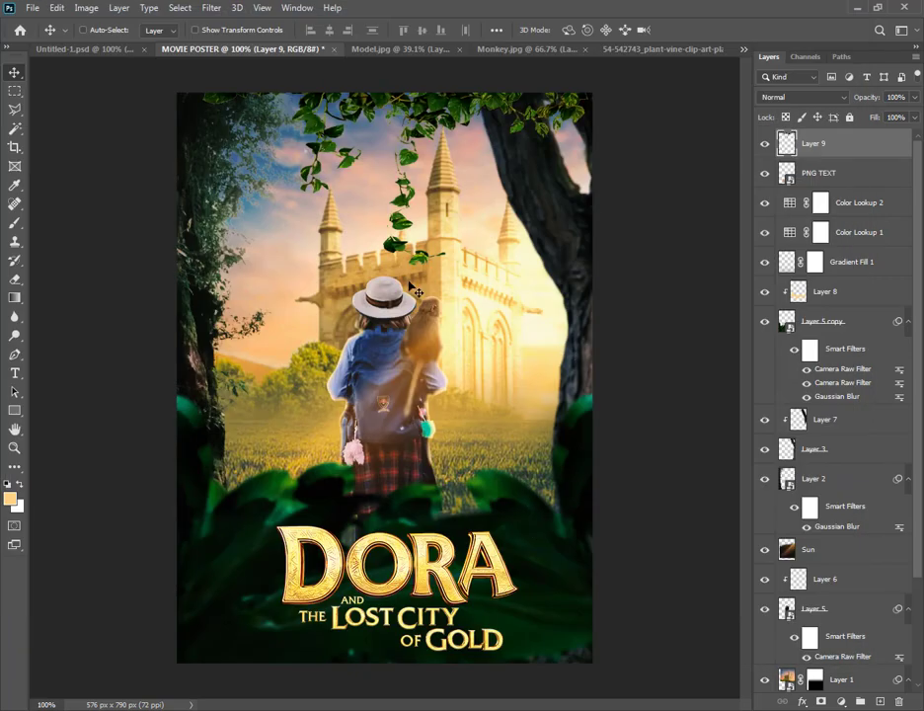
Apply a 1.7-pixel Gaussian Blur to the Layer 9 vine
left_click(211, 8)
mouse_move(227, 171)
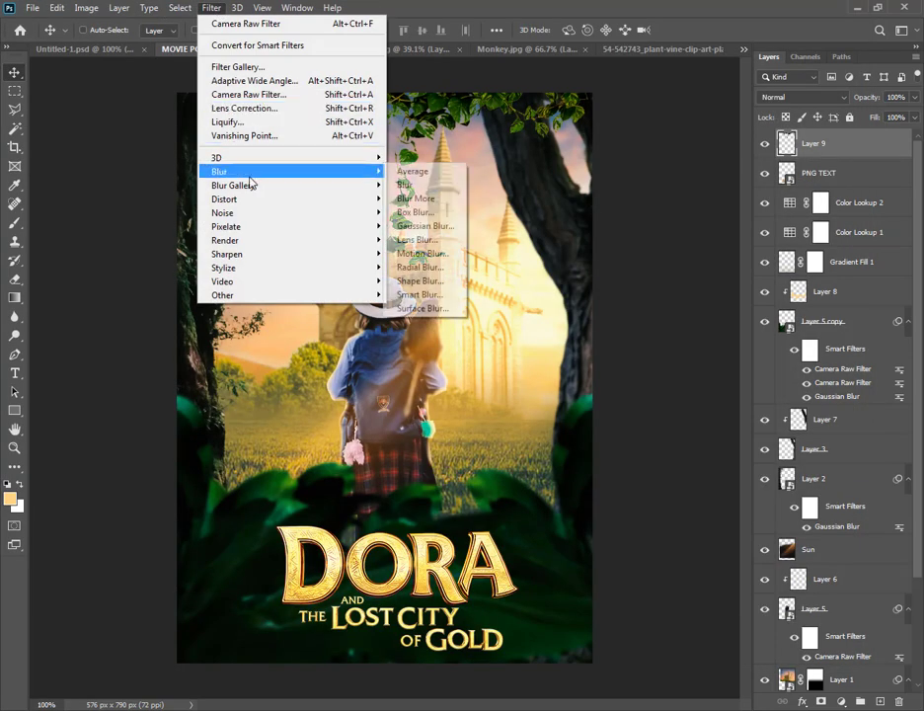
left_click(423, 226)
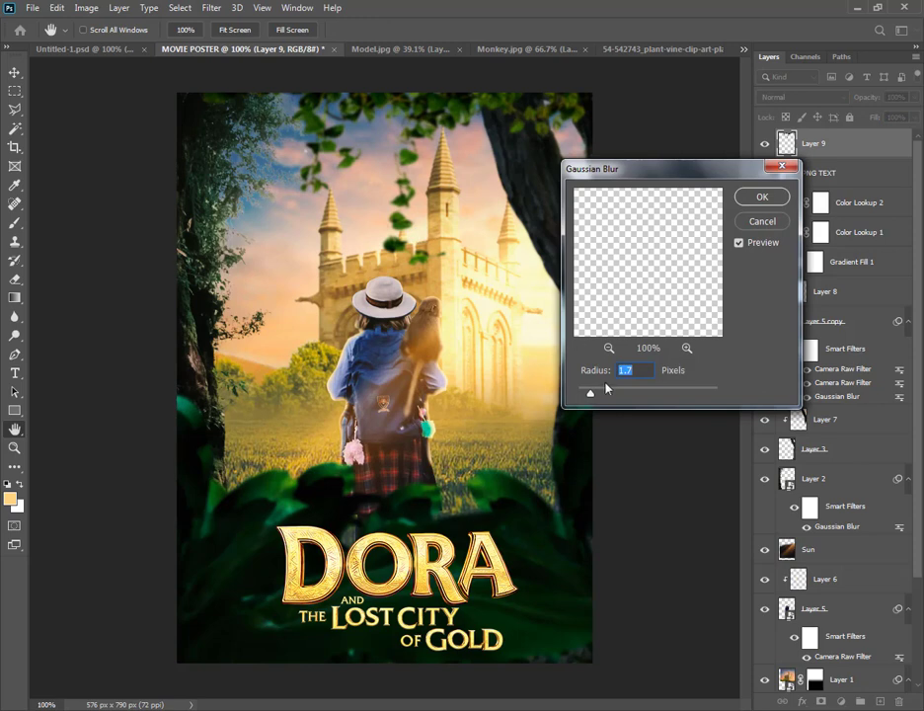
left_click(746, 201)
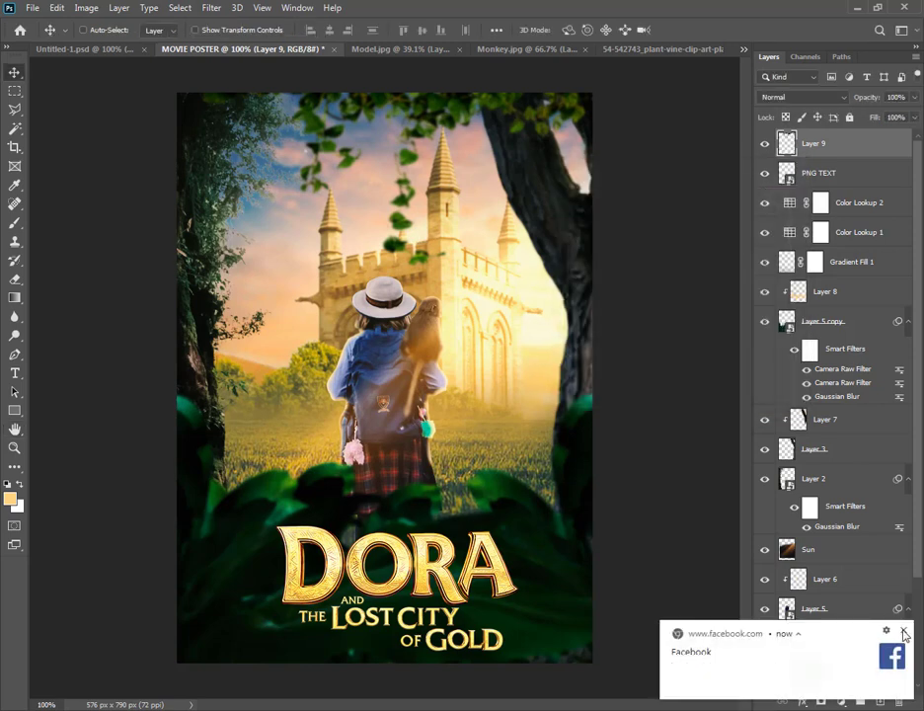